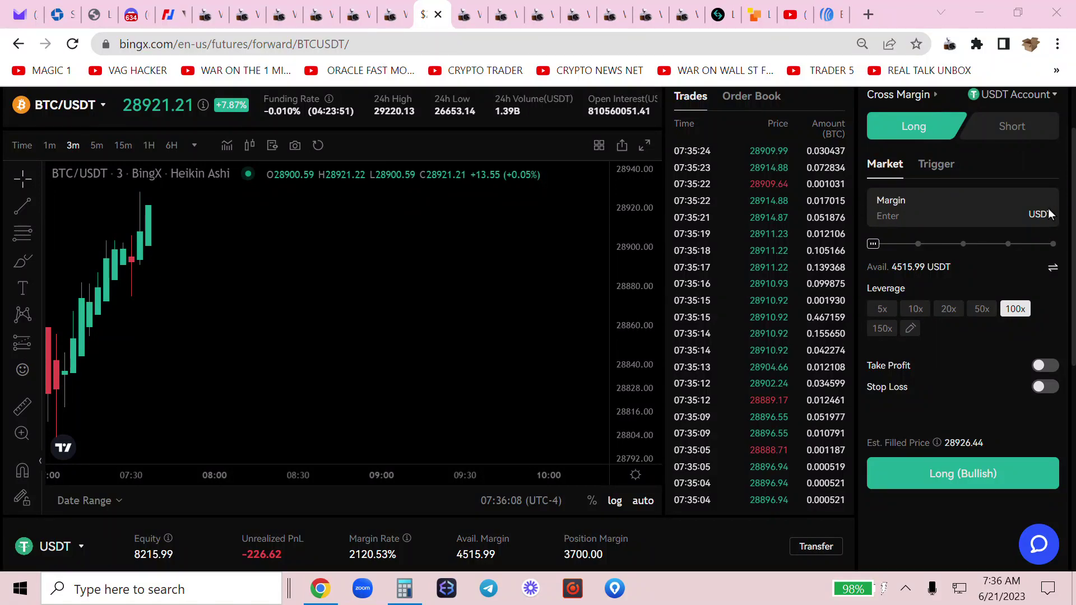
Capture a screenshot of the BingX page showing the three 100x BTC/USDT long positions.
{"action": "scroll", "coordinate": [1073, 238], "scroll_direction": "up", "scroll_amount": 2}
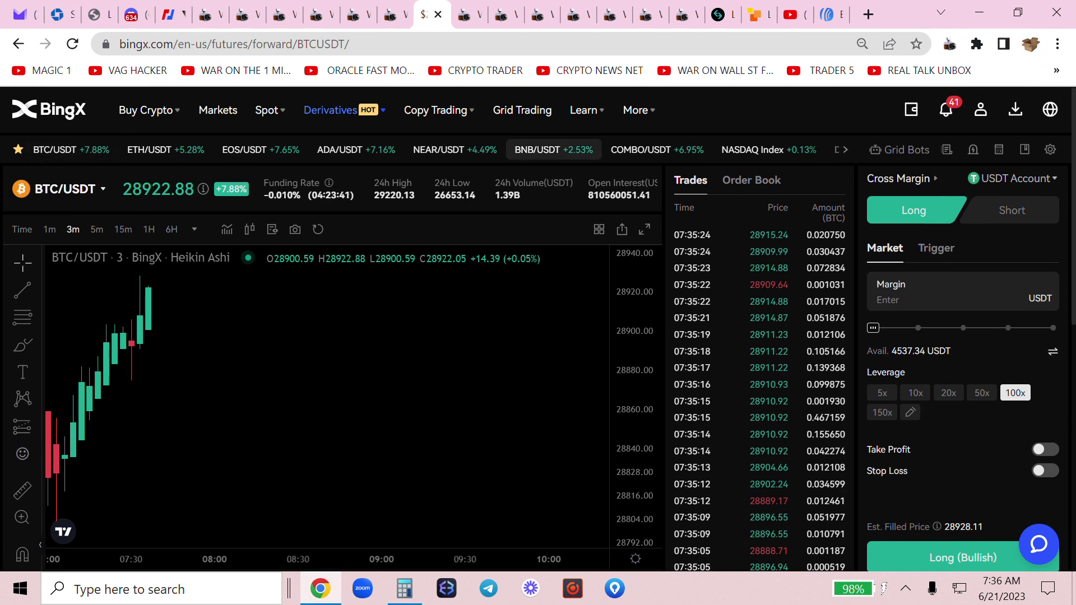
{"action": "scroll", "coordinate": [846, 412], "scroll_direction": "down", "scroll_amount": 7}
{"action": "scroll", "coordinate": [847, 412], "scroll_direction": "up", "scroll_amount": 3}
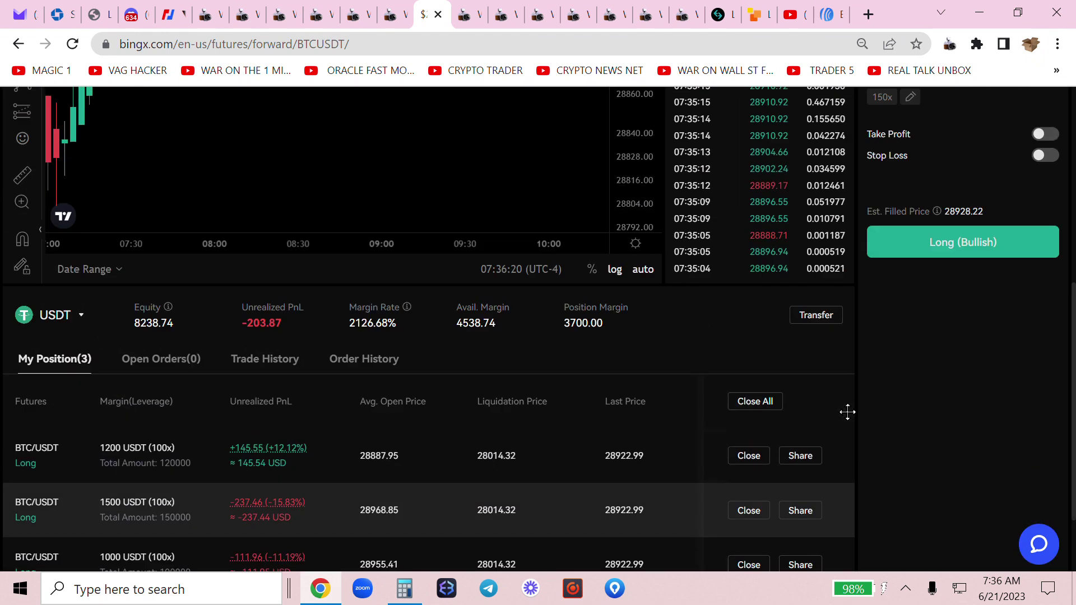
{"action": "scroll", "coordinate": [881, 142], "scroll_direction": "down", "scroll_amount": 3}
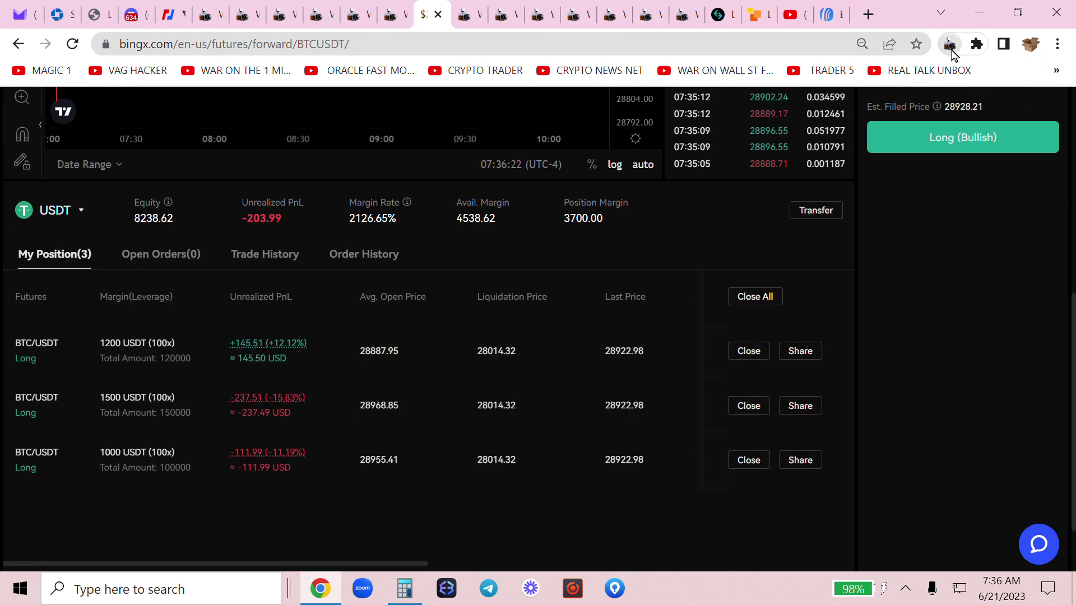
{"action": "left_click", "coordinate": [949, 44]}
{"action": "left_click", "coordinate": [821, 190]}
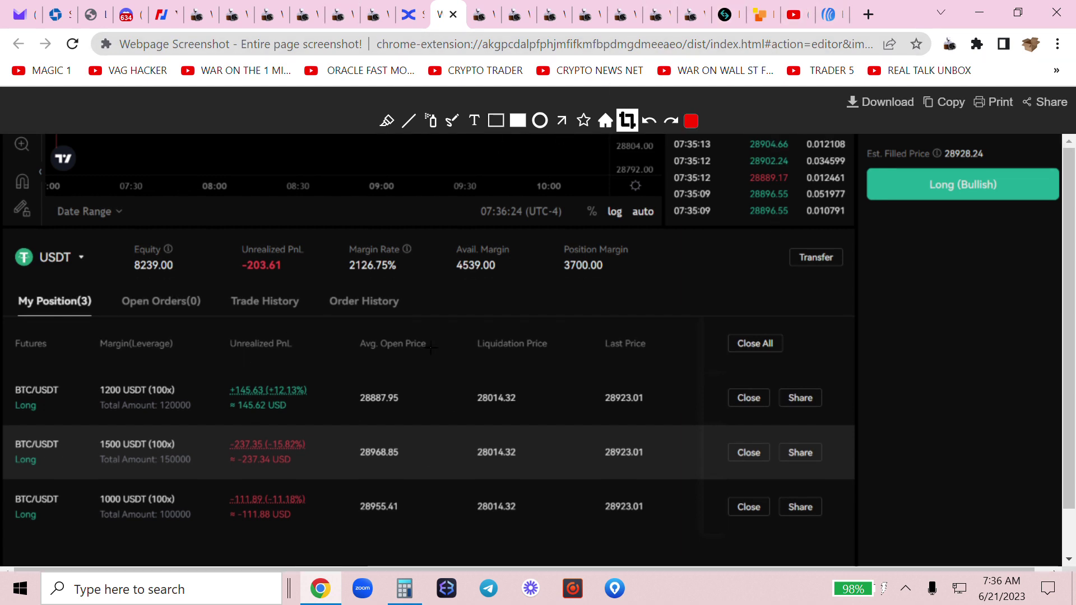
Close the enlarged Bitcoin price image in Discord's daily-trade-updates channel, then return to the screenshot editor.
{"action": "left_click", "coordinate": [128, 23]}
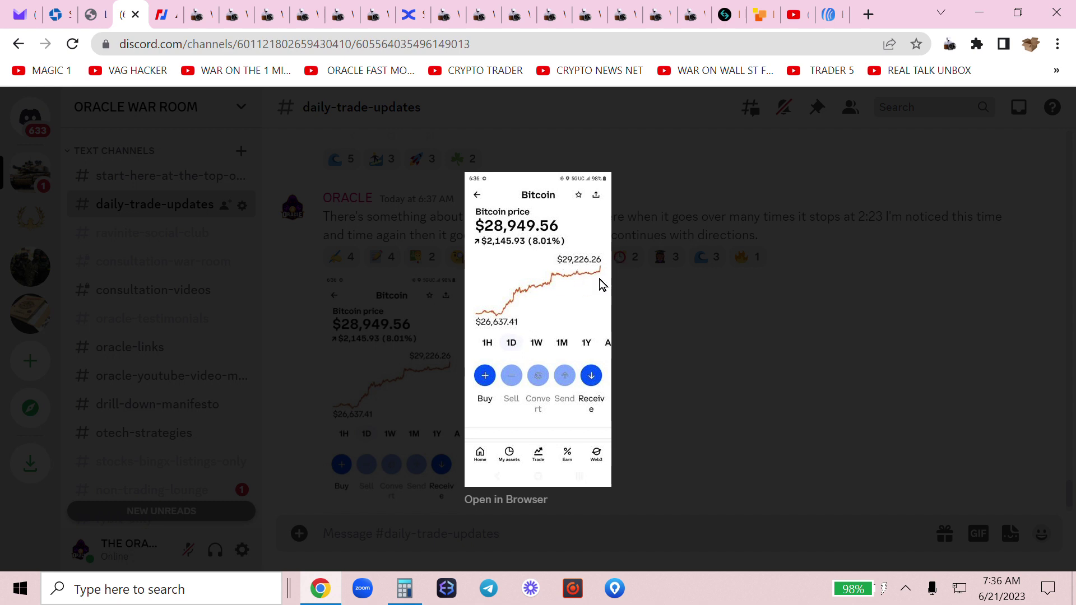
{"action": "left_click", "coordinate": [717, 300]}
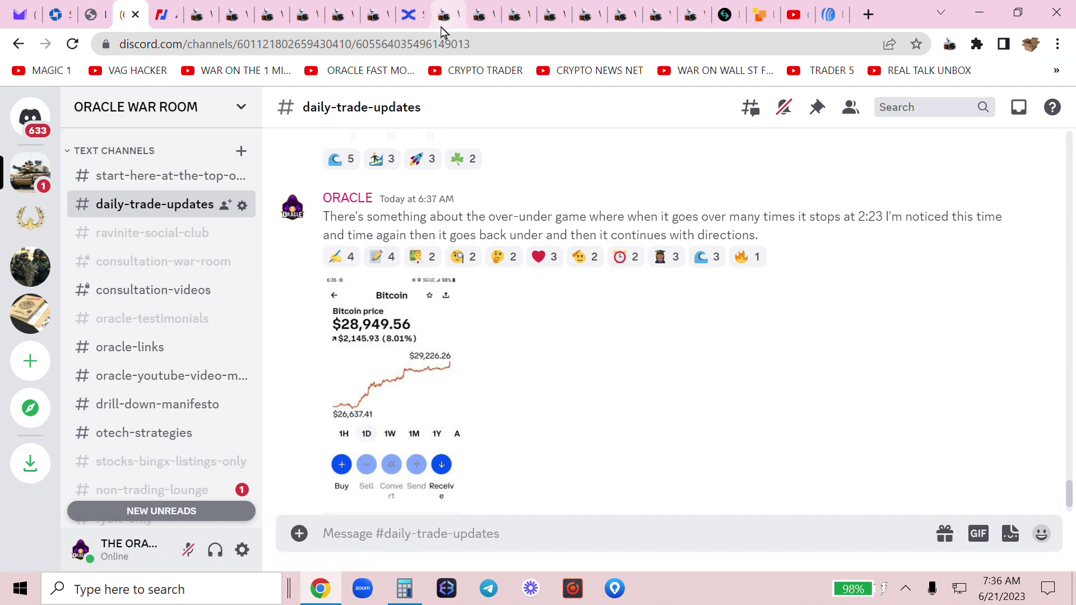
{"action": "left_click", "coordinate": [691, 20]}
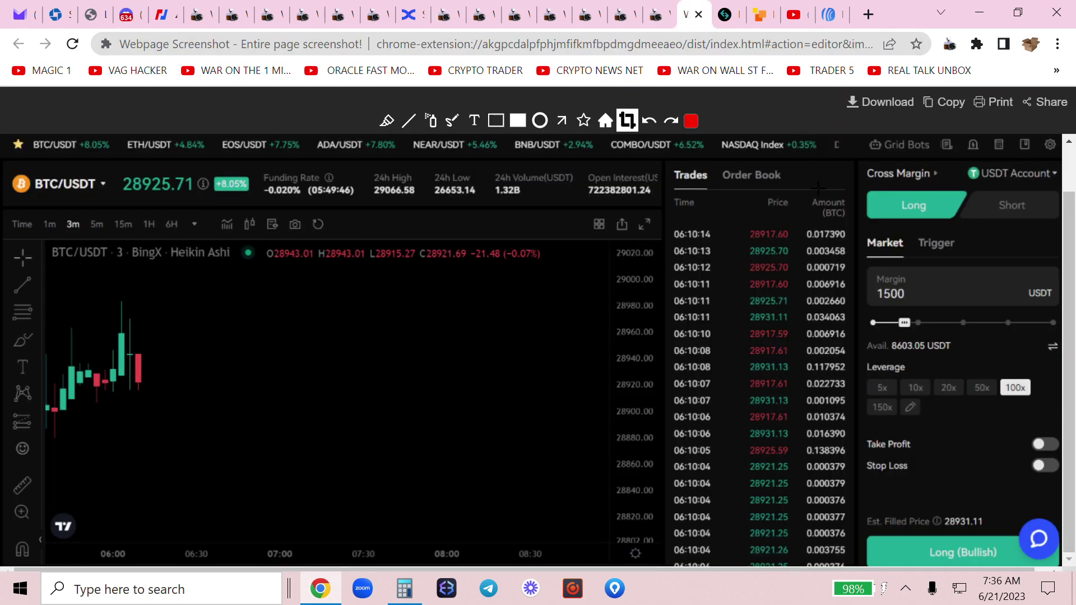
Review the screenshot captures from 06:20 through the latest 07:36 one, then return to BingX.
{"action": "scroll", "coordinate": [833, 412], "scroll_direction": "down", "scroll_amount": 6}
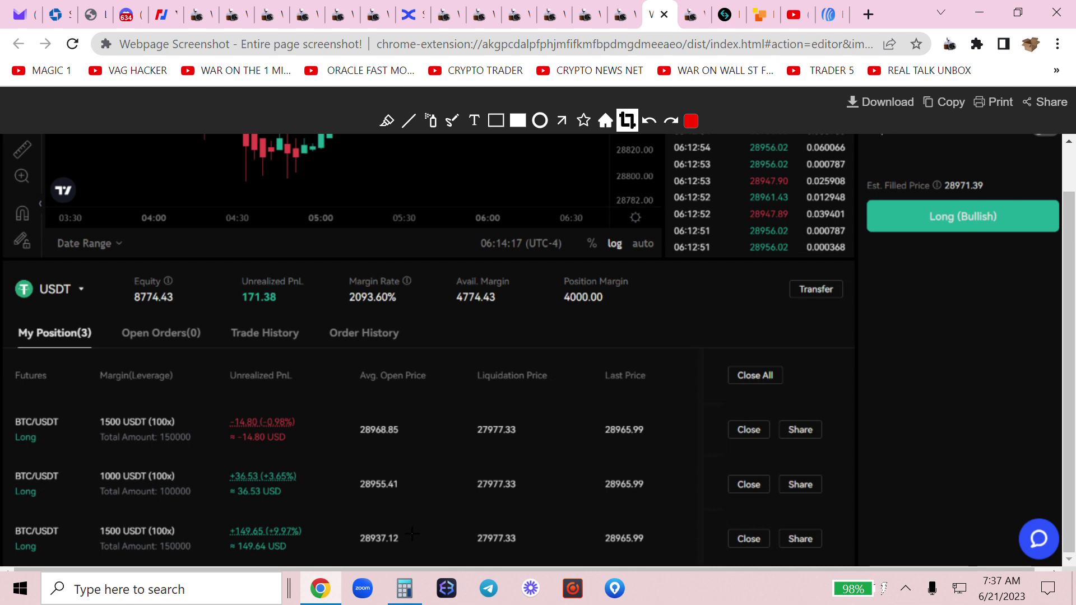
{"action": "left_click", "coordinate": [629, 16]}
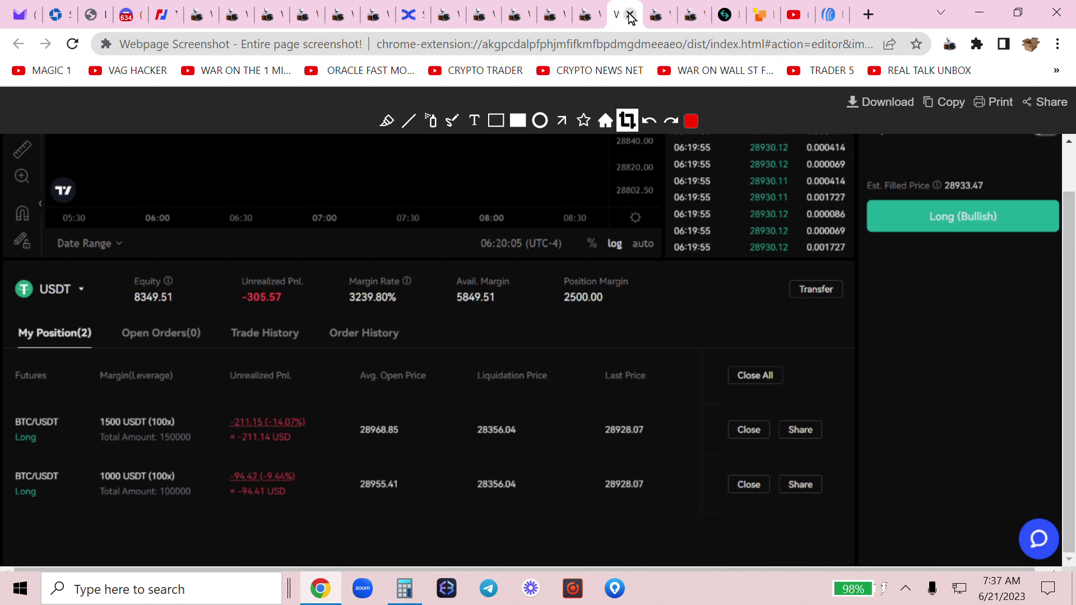
{"action": "left_click", "coordinate": [585, 16]}
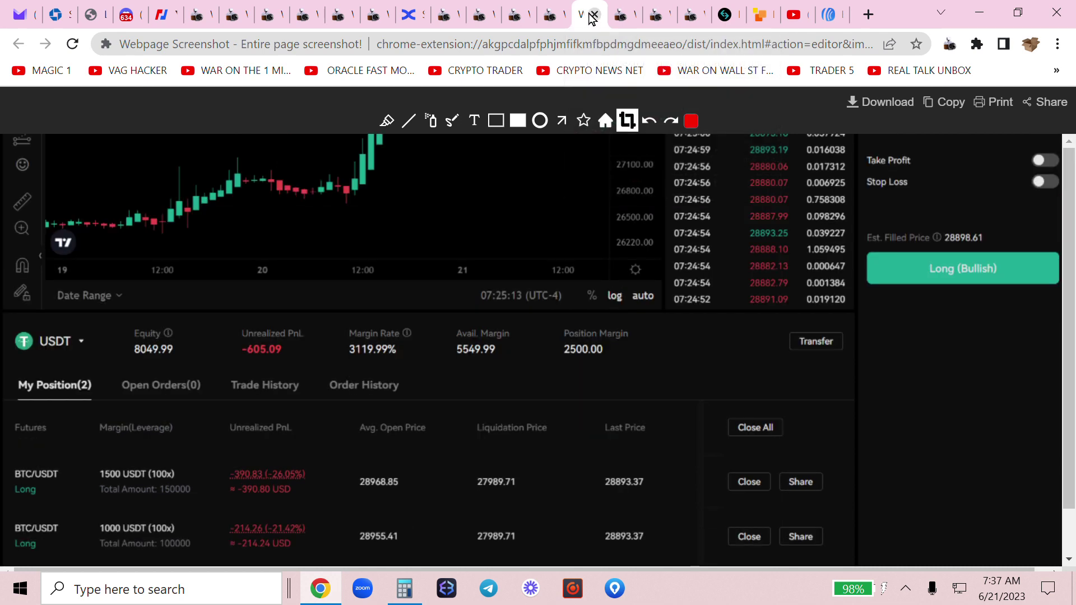
{"action": "left_click", "coordinate": [551, 16]}
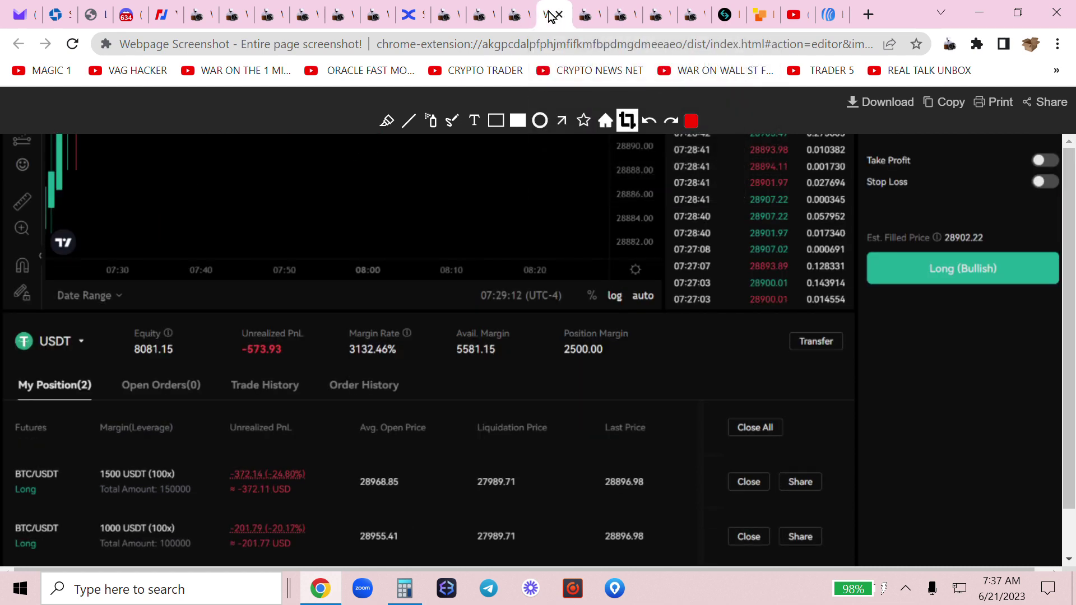
{"action": "left_click", "coordinate": [515, 17]}
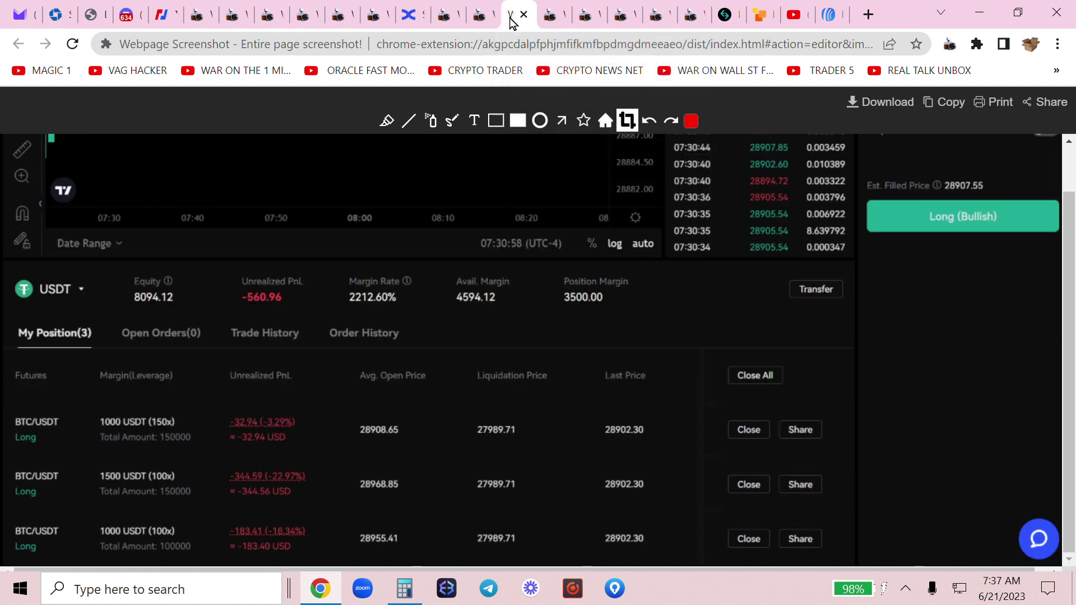
{"action": "left_click", "coordinate": [479, 22]}
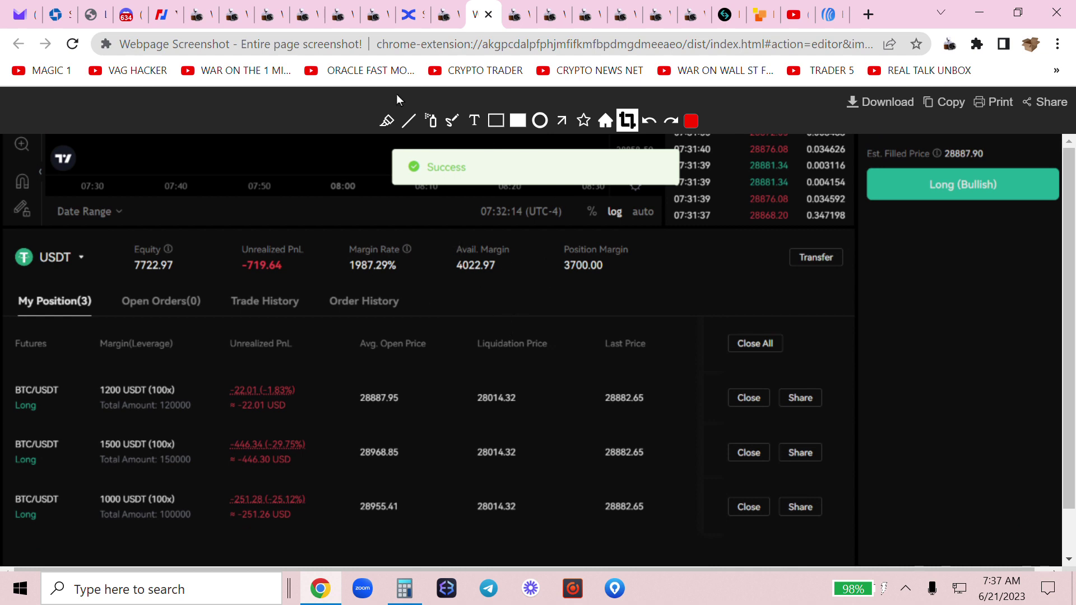
{"action": "left_click", "coordinate": [449, 21]}
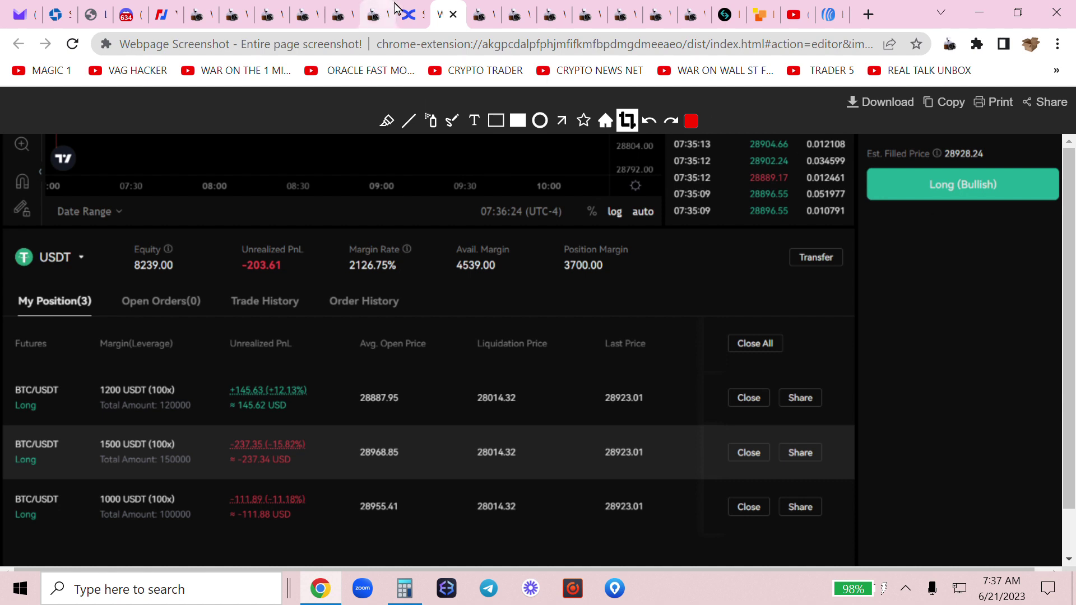
{"action": "left_click", "coordinate": [408, 14]}
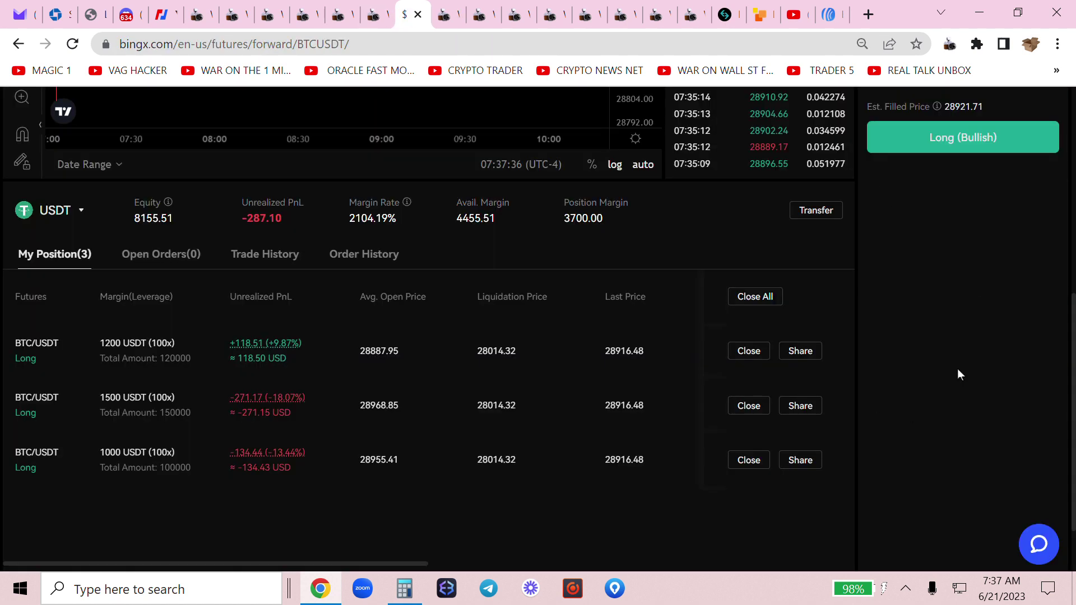
Close the 1200 USDT 100x BTC/USDT long position.
{"action": "scroll", "coordinate": [351, 392], "scroll_direction": "right", "scroll_amount": 8}
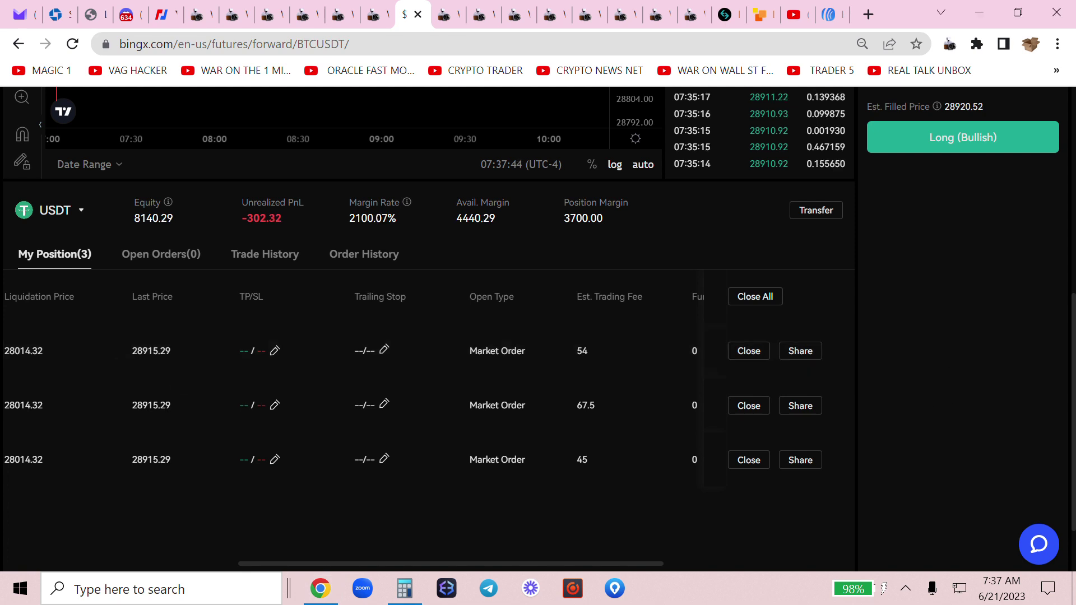
{"action": "scroll", "coordinate": [486, 381], "scroll_direction": "left", "scroll_amount": 8}
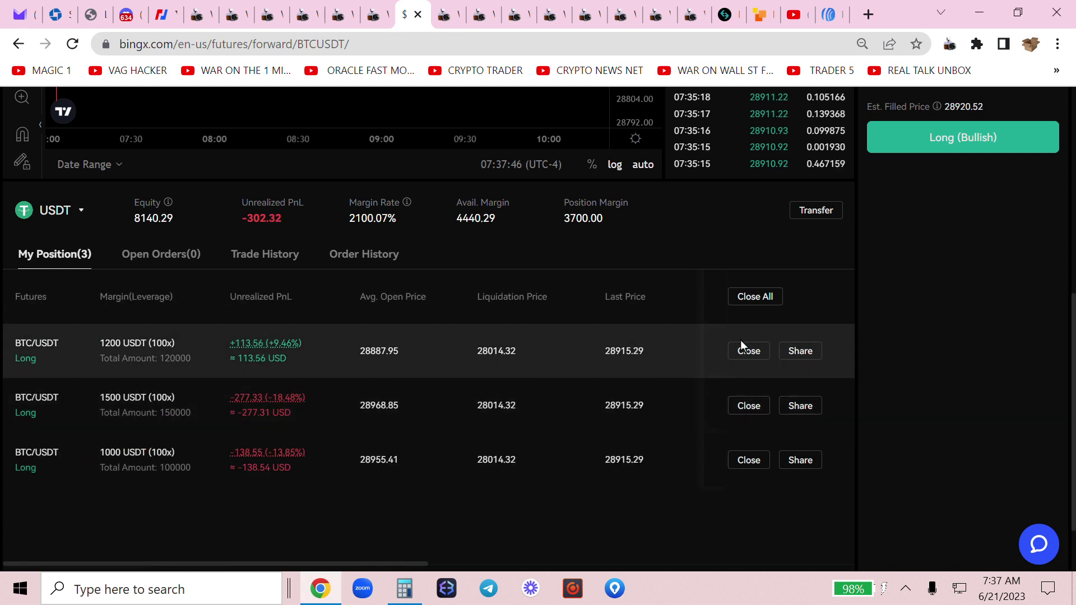
{"action": "left_click", "coordinate": [742, 348]}
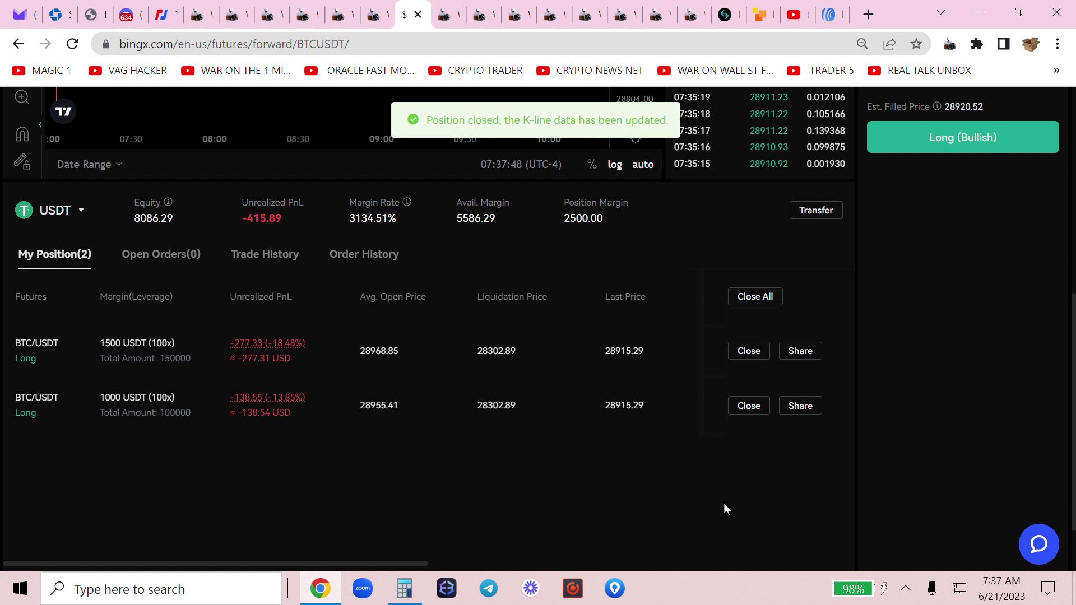
Reload the futures page, pan the price chart to recent hours, and open the screenshot extension's options.
{"action": "left_click", "coordinate": [67, 49]}
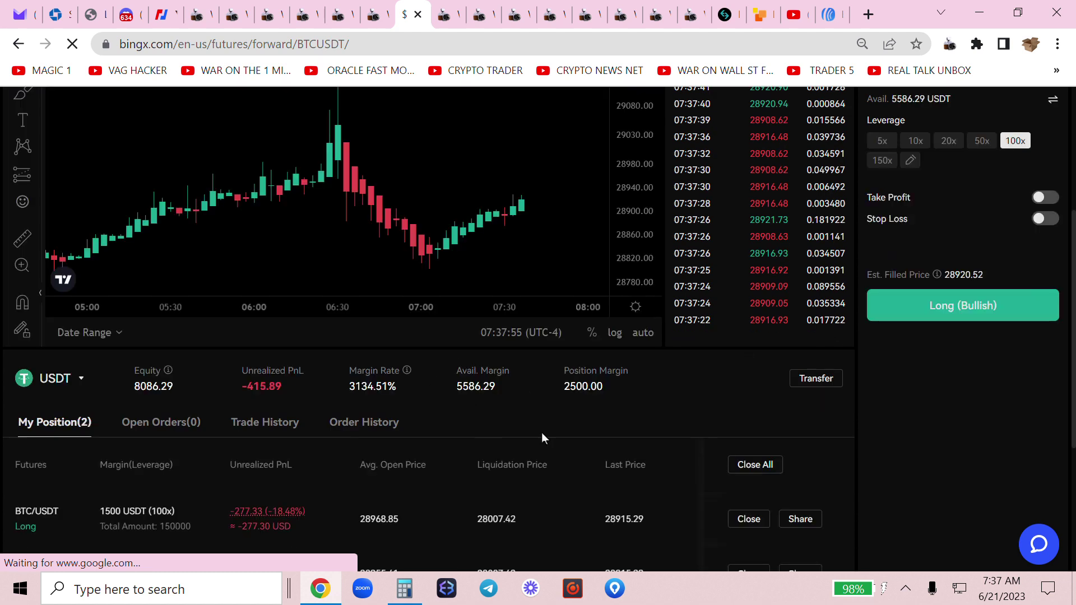
{"action": "left_click_drag", "start_coordinate": [493, 210], "coordinate": [144, 233]}
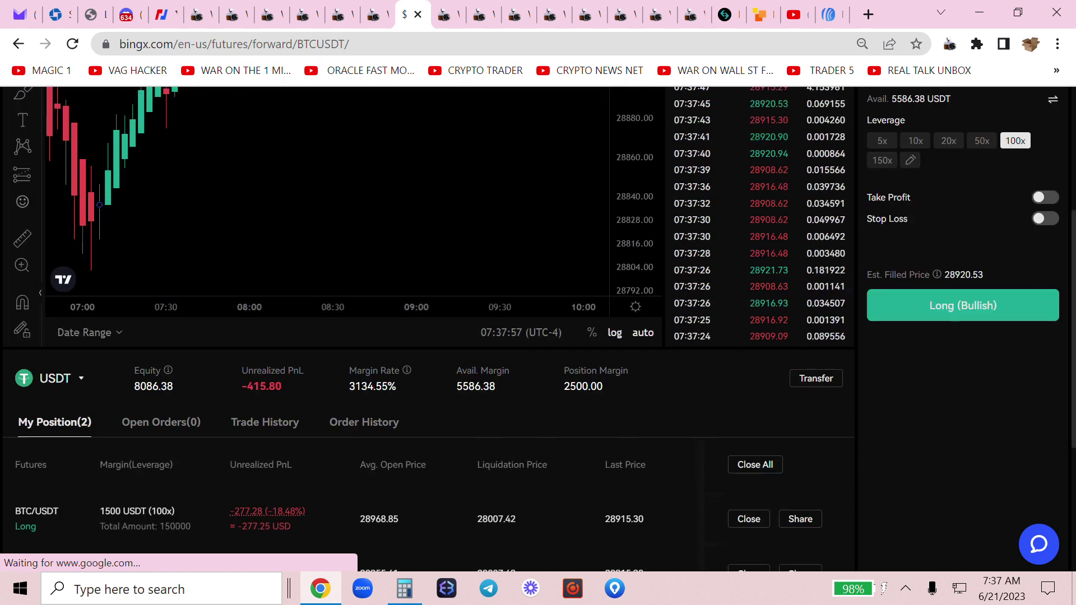
{"action": "scroll", "coordinate": [863, 394], "scroll_direction": "down", "scroll_amount": 3}
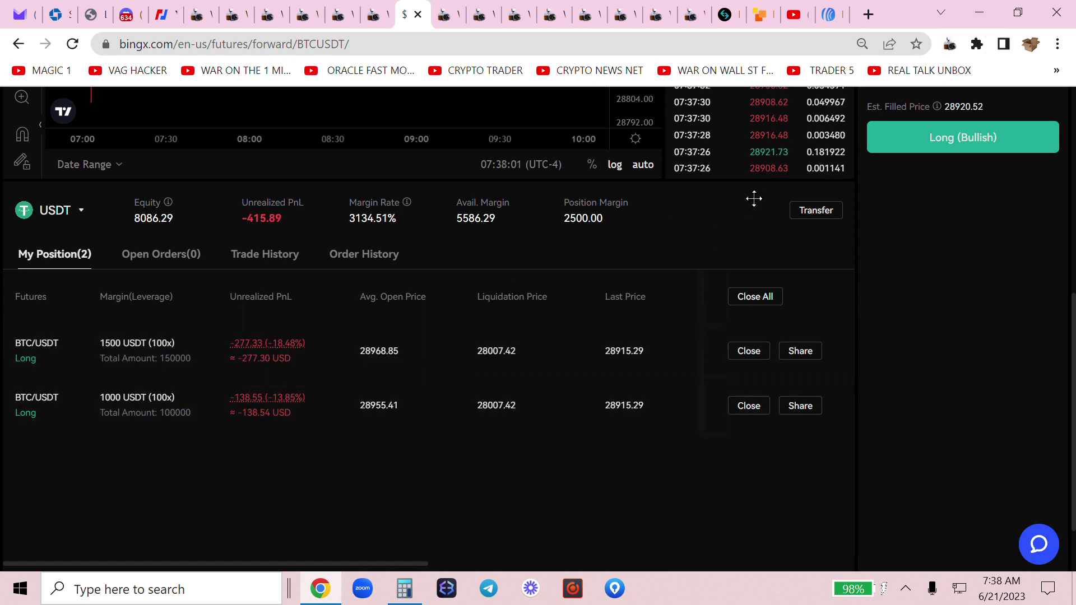
{"action": "scroll", "coordinate": [939, 379], "scroll_direction": "up", "scroll_amount": 2}
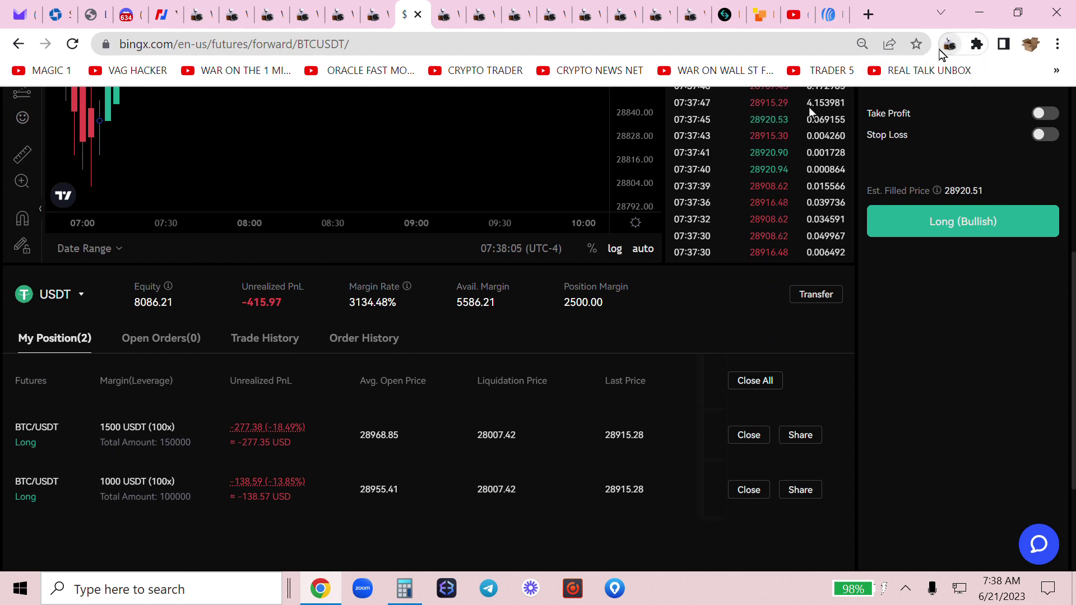
{"action": "left_click", "coordinate": [942, 48]}
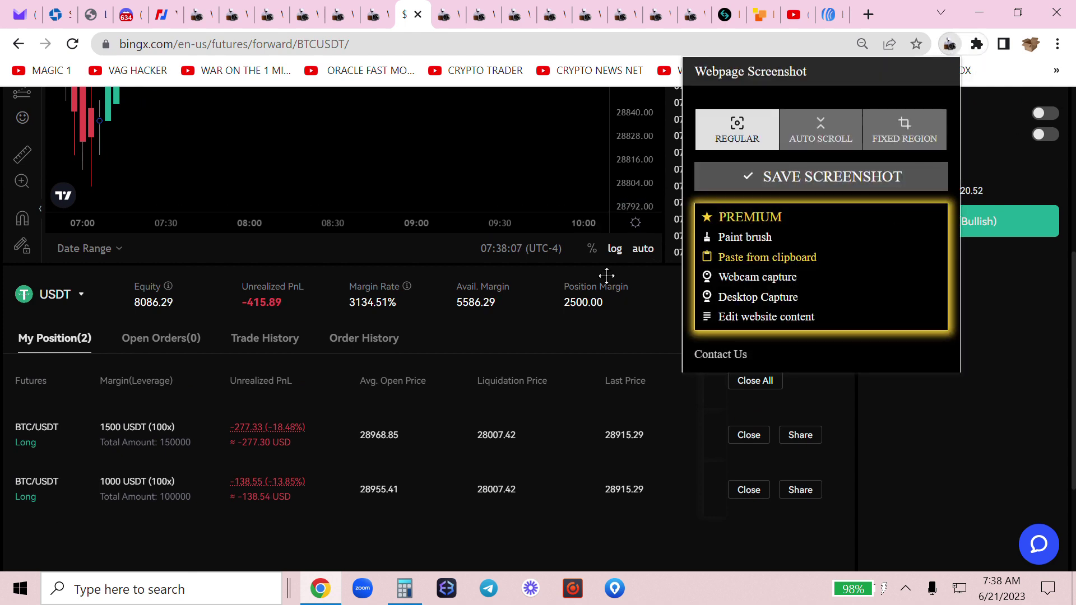
Save a screenshot of the page with the two remaining longs, then return to BingX.
{"action": "left_click", "coordinate": [821, 179]}
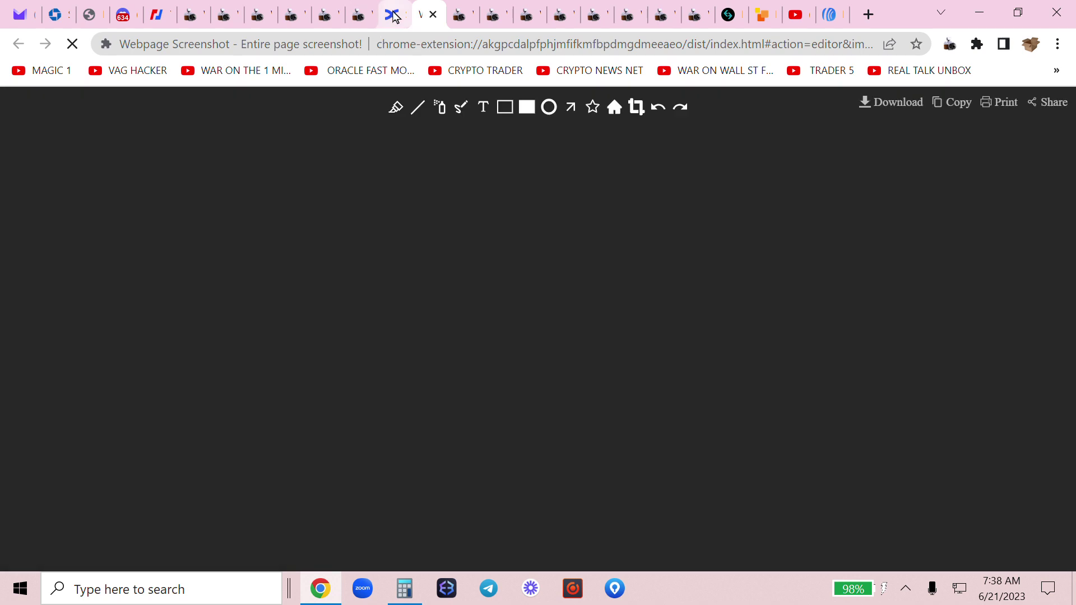
{"action": "left_click", "coordinate": [395, 16]}
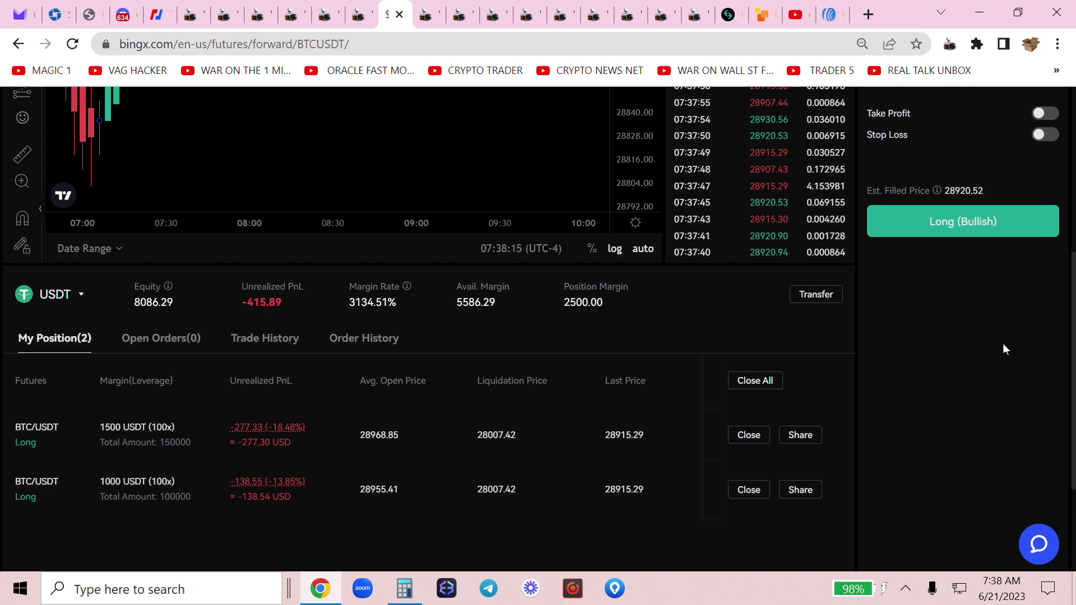
Enter 1500 as the margin for a new order and switch the chart to 1-minute candles.
{"action": "scroll", "coordinate": [1002, 348], "scroll_direction": "up", "scroll_amount": 1}
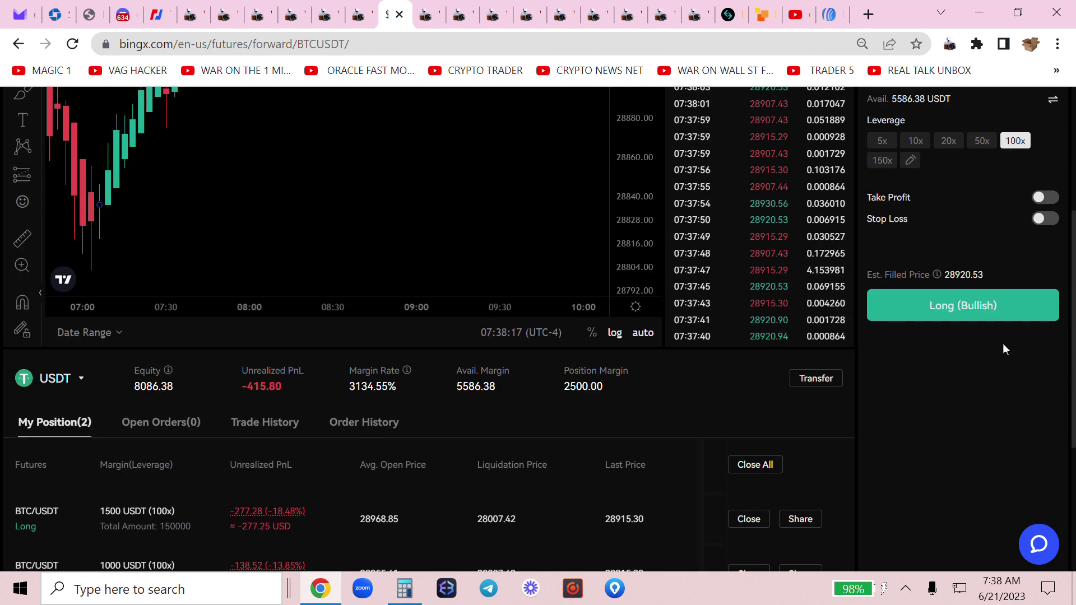
{"action": "scroll", "coordinate": [1002, 343], "scroll_direction": "down", "scroll_amount": 1}
{"action": "mouse_move", "coordinate": [235, 448]}
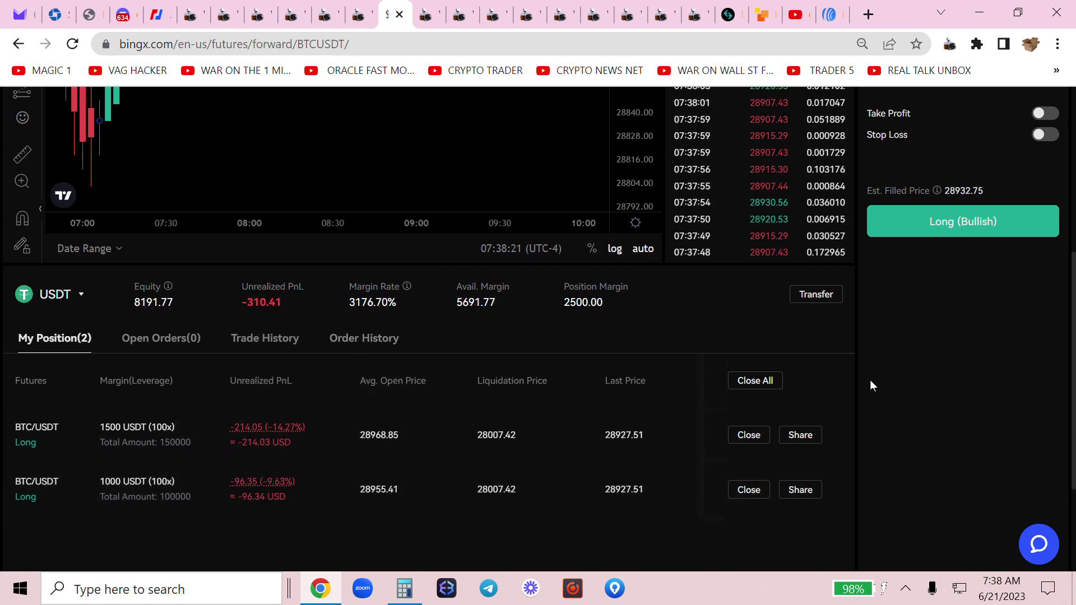
{"action": "scroll", "coordinate": [974, 427], "scroll_direction": "up", "scroll_amount": 3}
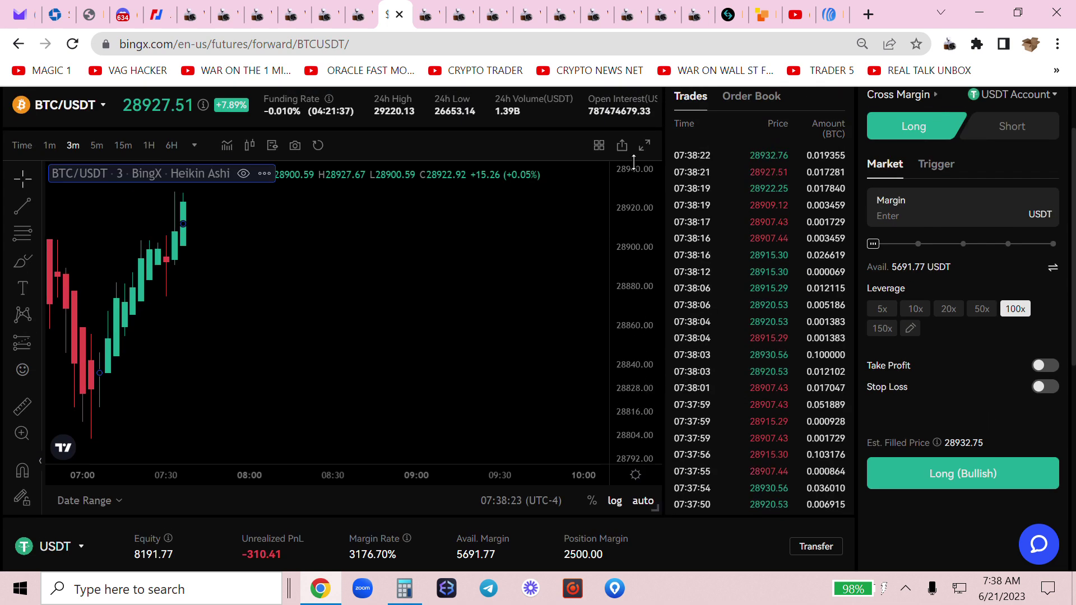
{"action": "left_click", "coordinate": [921, 216]}
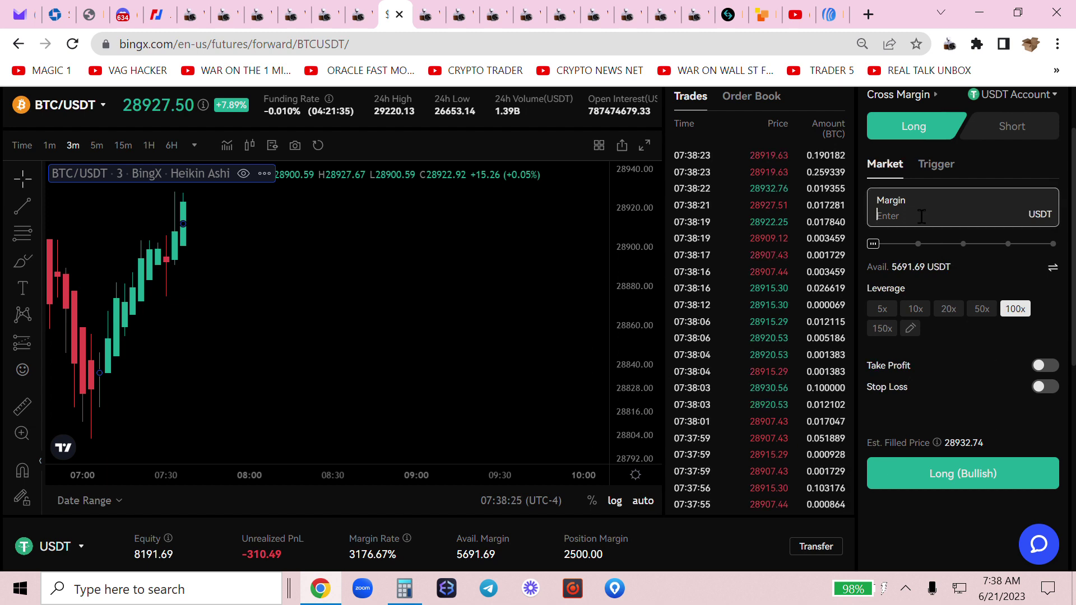
{"action": "type", "text": "1500"}
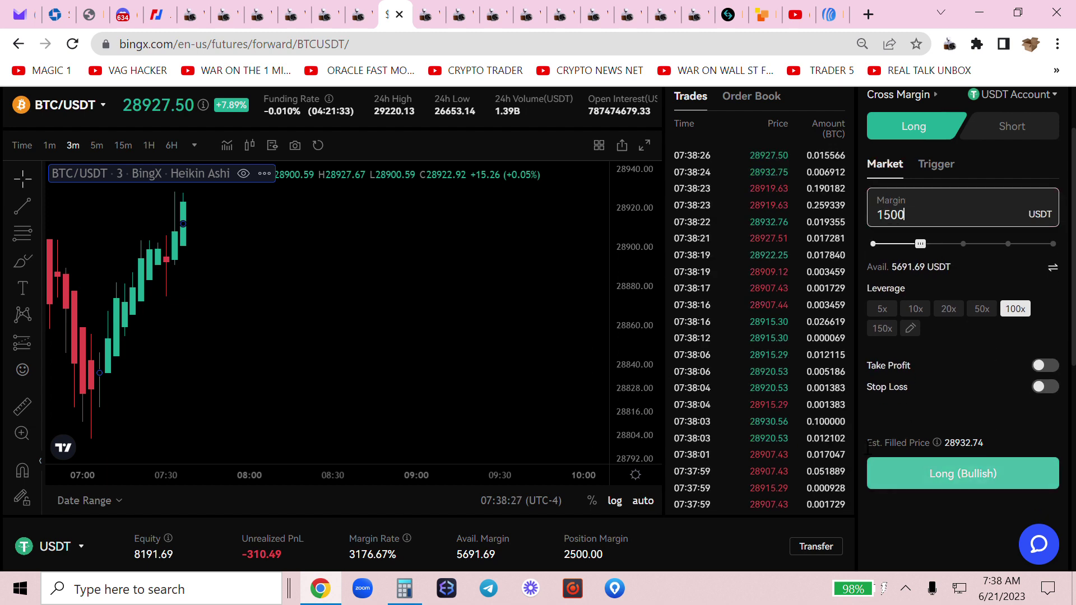
{"action": "left_click", "coordinate": [1063, 168]}
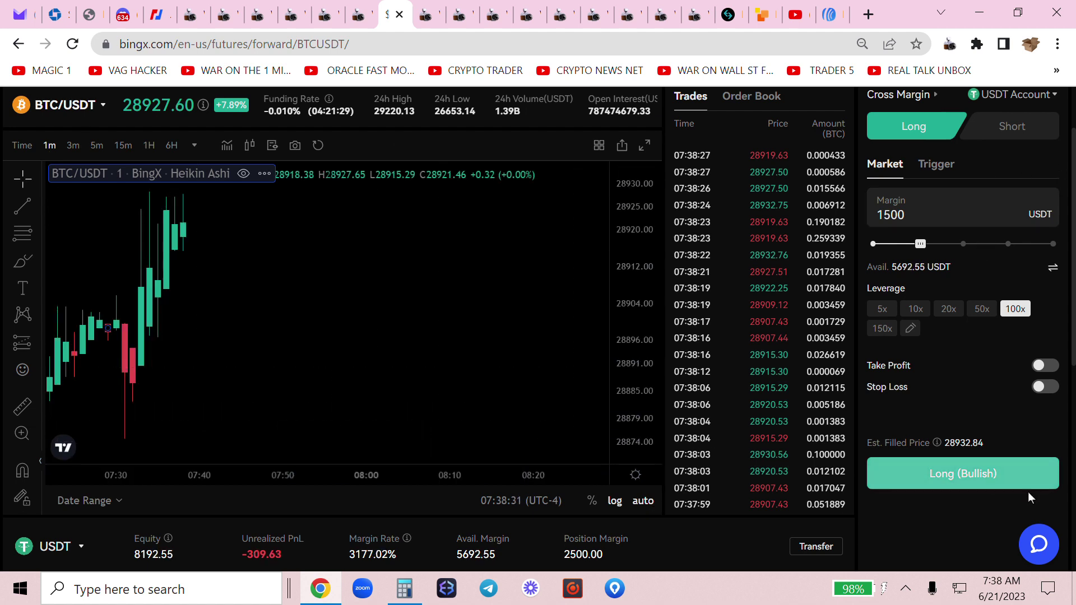
Review both 100x longs under My Position and check the current date and time.
{"action": "scroll", "coordinate": [983, 337], "scroll_direction": "down", "scroll_amount": 1}
{"action": "scroll", "coordinate": [983, 338], "scroll_direction": "down", "scroll_amount": 2}
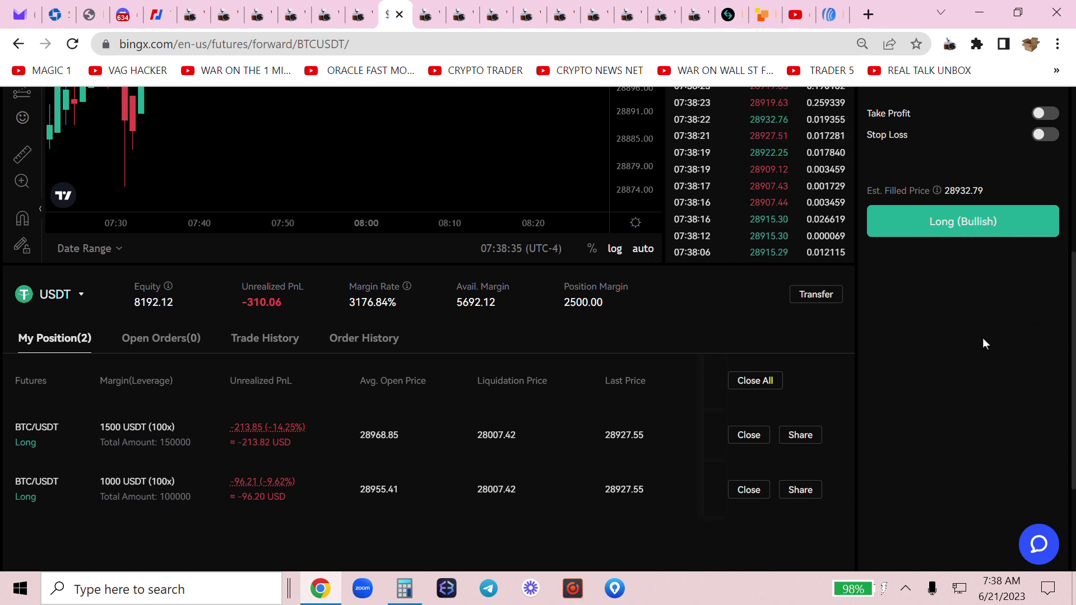
{"action": "scroll", "coordinate": [984, 342], "scroll_direction": "up", "scroll_amount": 1}
{"action": "left_click", "coordinate": [993, 598]}
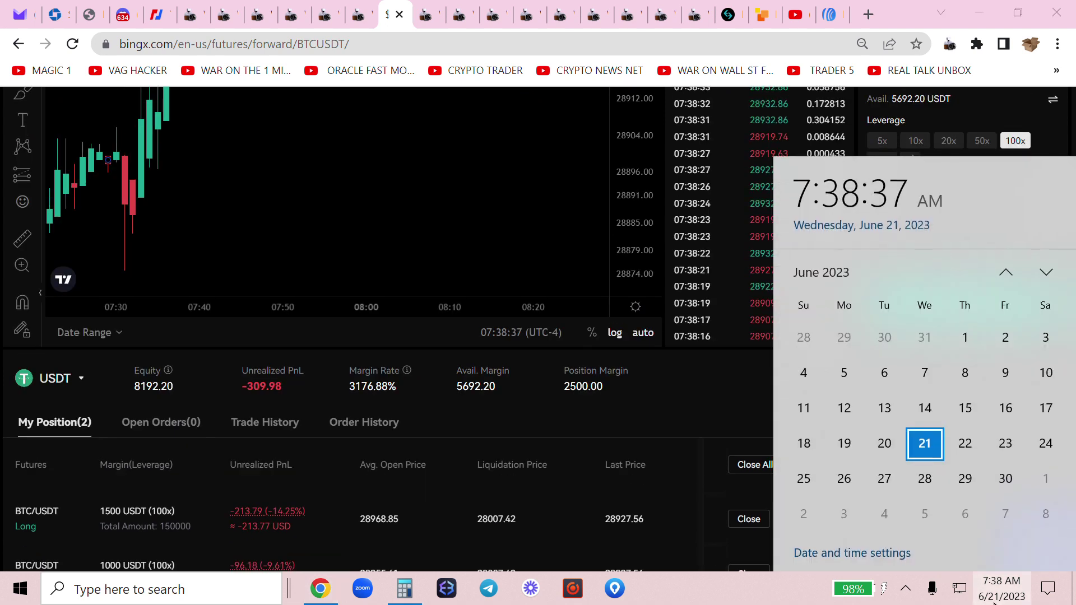
{"action": "left_click", "coordinate": [667, 409]}
{"action": "scroll", "coordinate": [1037, 267], "scroll_direction": "up", "scroll_amount": 3}
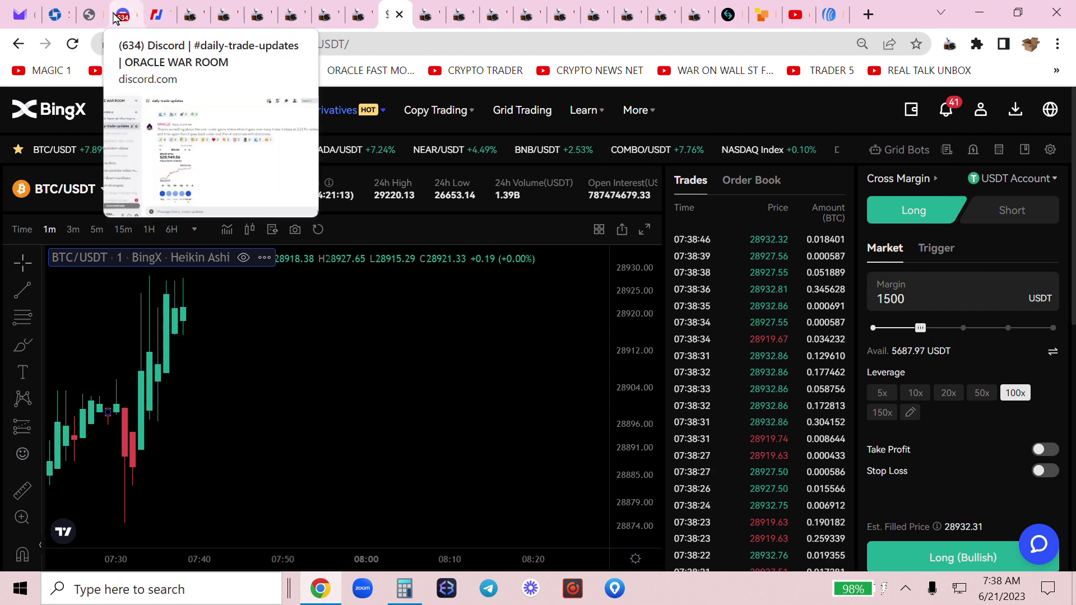
{"action": "left_click", "coordinate": [131, 21]}
Browse #daily-trade-updates, then open #ravinite-social-club and glance at the latest message's options.
{"action": "scroll", "coordinate": [616, 415], "scroll_direction": "up", "scroll_amount": 5}
{"action": "scroll", "coordinate": [677, 427], "scroll_direction": "up", "scroll_amount": 10}
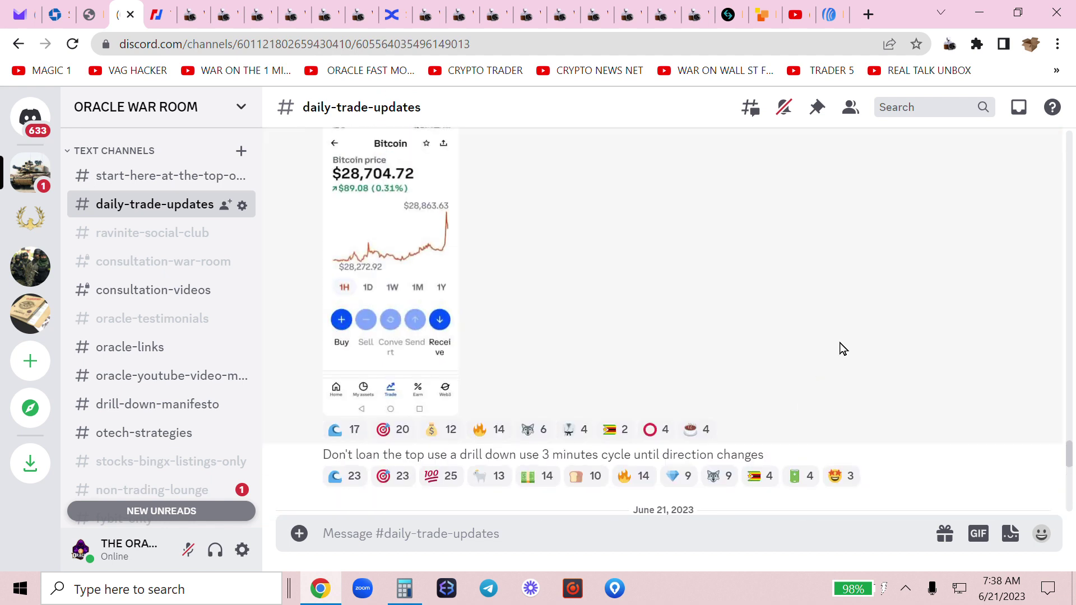
{"action": "scroll", "coordinate": [843, 349], "scroll_direction": "down", "scroll_amount": 8}
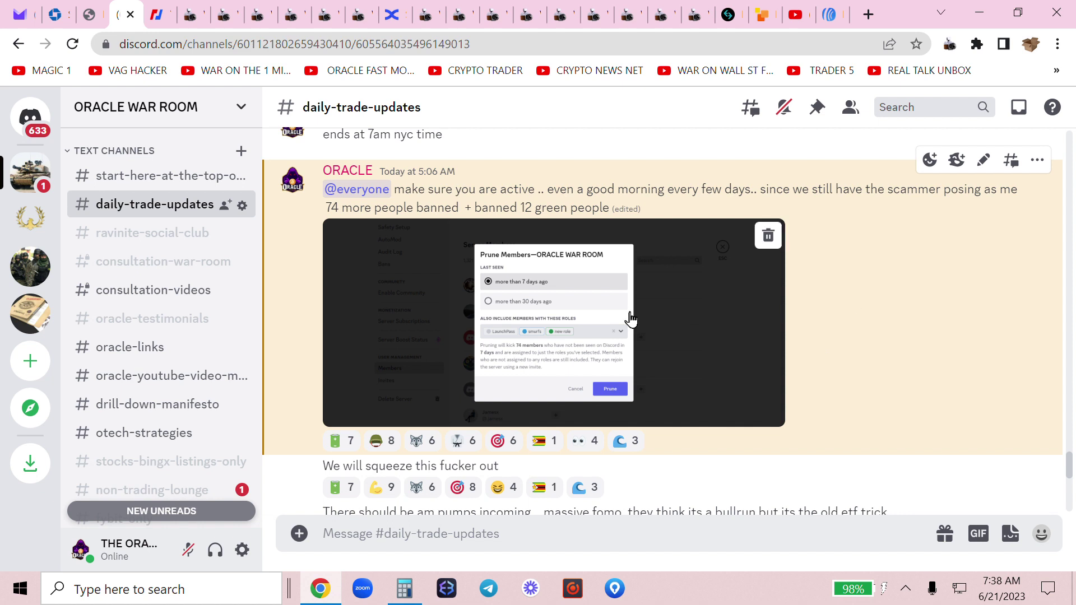
{"action": "left_click", "coordinate": [115, 235]}
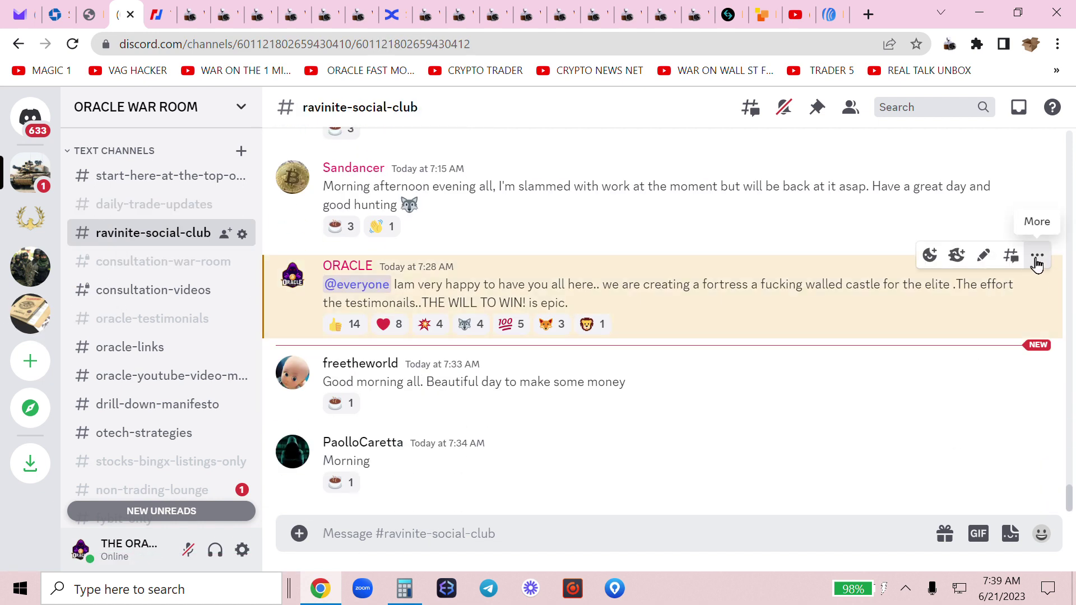
{"action": "left_click", "coordinate": [1037, 256]}
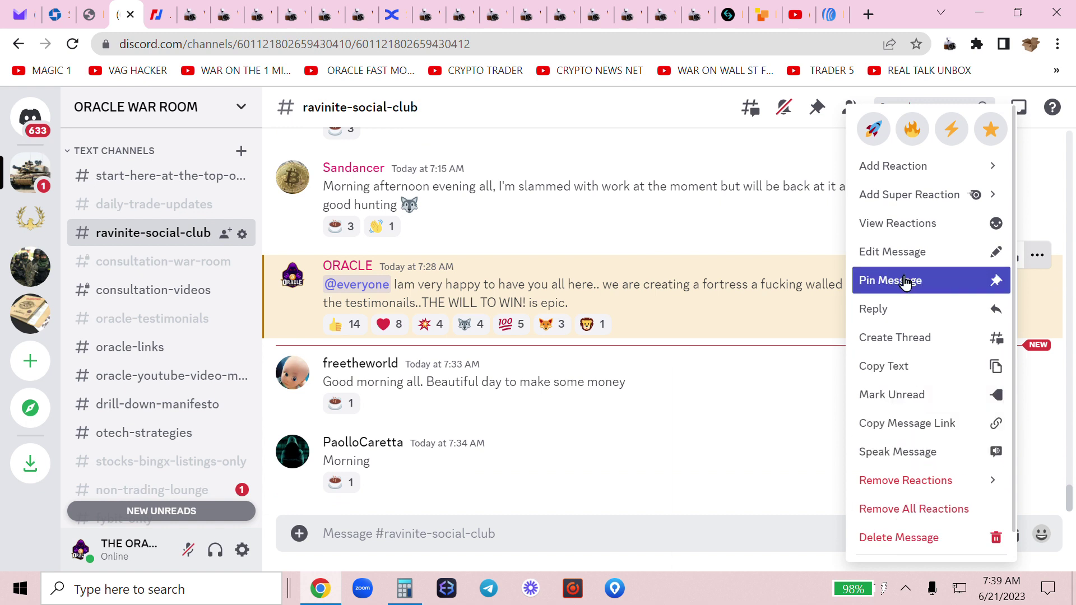
{"action": "left_click", "coordinate": [908, 452]}
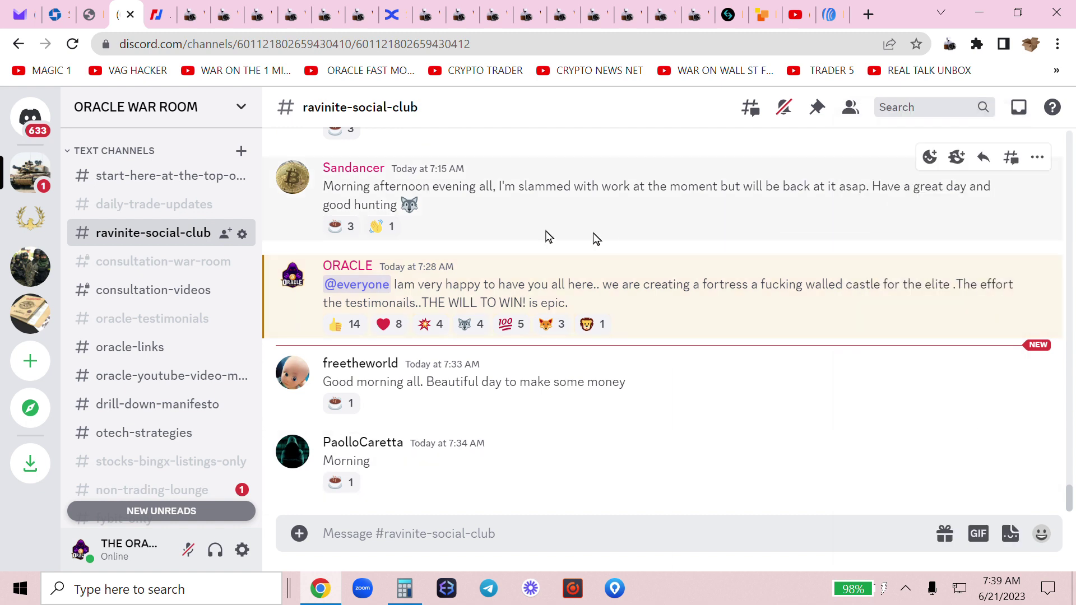
{"action": "scroll", "coordinate": [178, 392], "scroll_direction": "down", "scroll_amount": 2}
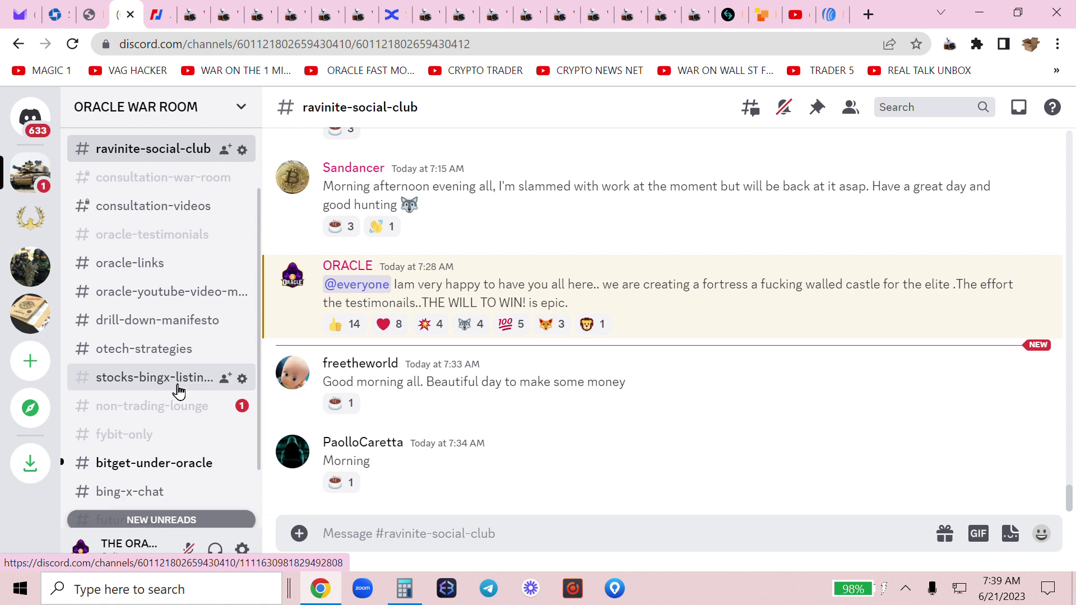
{"action": "left_click", "coordinate": [389, 13]}
Toggle the chart to 3-minute then back to 1-minute candles, then open the trader's YouTube Videos page.
{"action": "scroll", "coordinate": [956, 343], "scroll_direction": "down", "scroll_amount": 3}
{"action": "scroll", "coordinate": [983, 351], "scroll_direction": "down", "scroll_amount": 3}
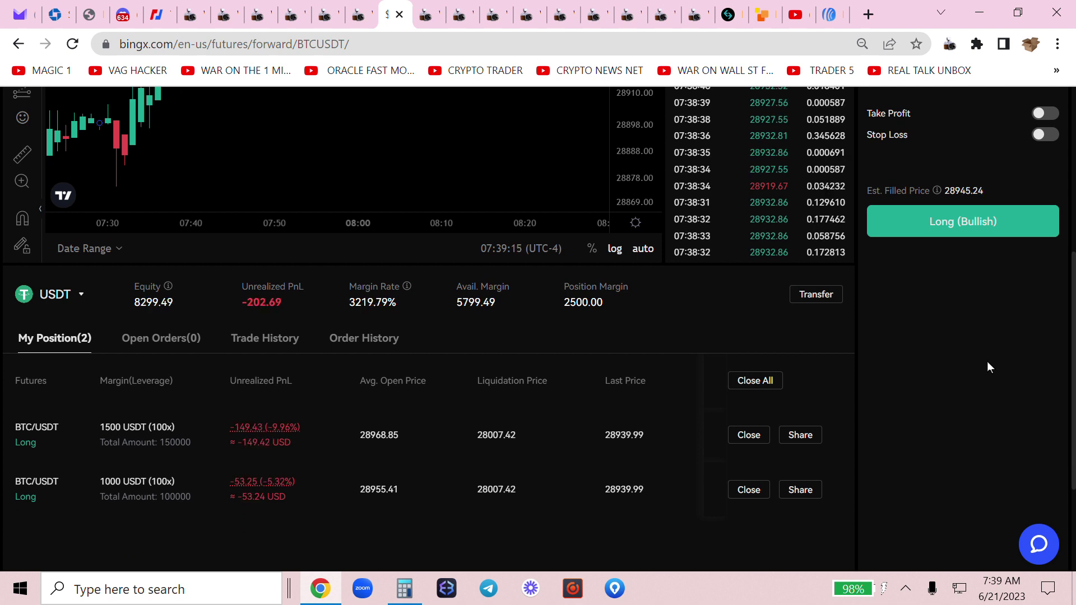
{"action": "scroll", "coordinate": [987, 362], "scroll_direction": "up", "scroll_amount": 5}
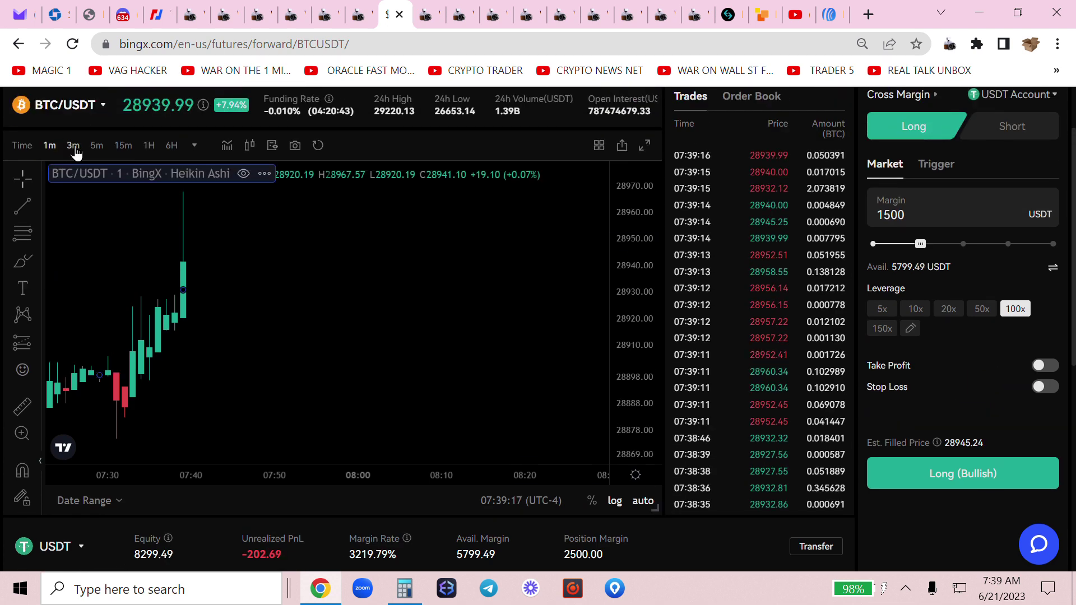
{"action": "left_click", "coordinate": [70, 149]}
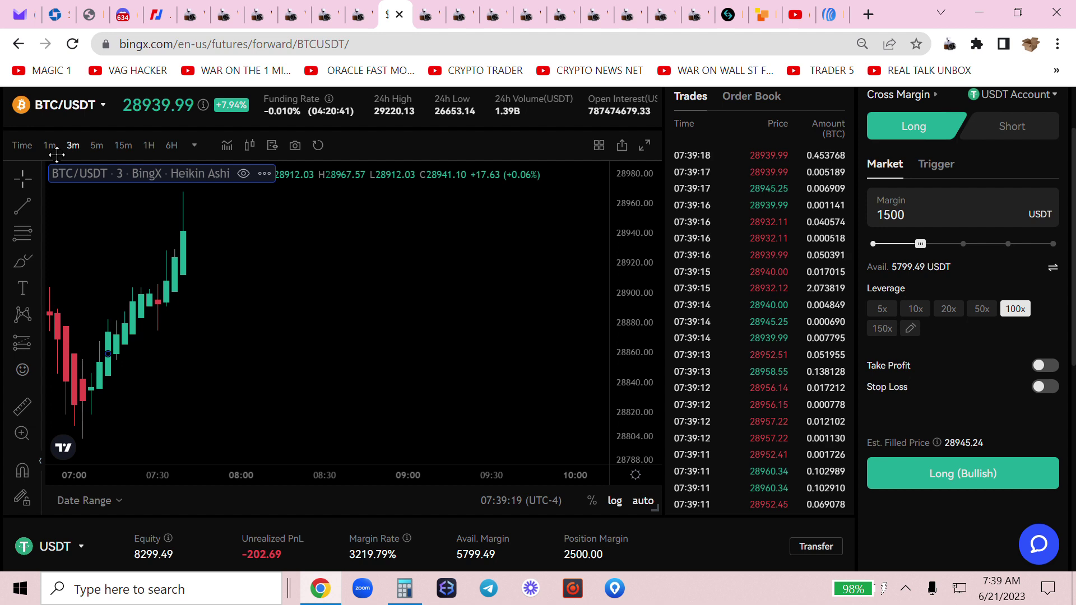
{"action": "left_click", "coordinate": [49, 145]}
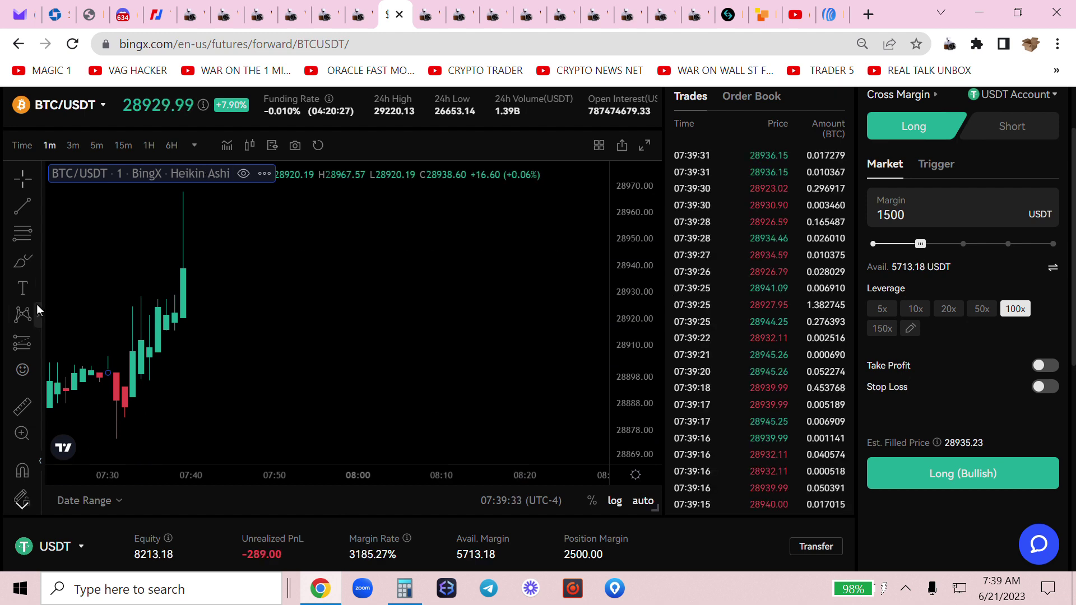
{"action": "left_click", "coordinate": [761, 14]}
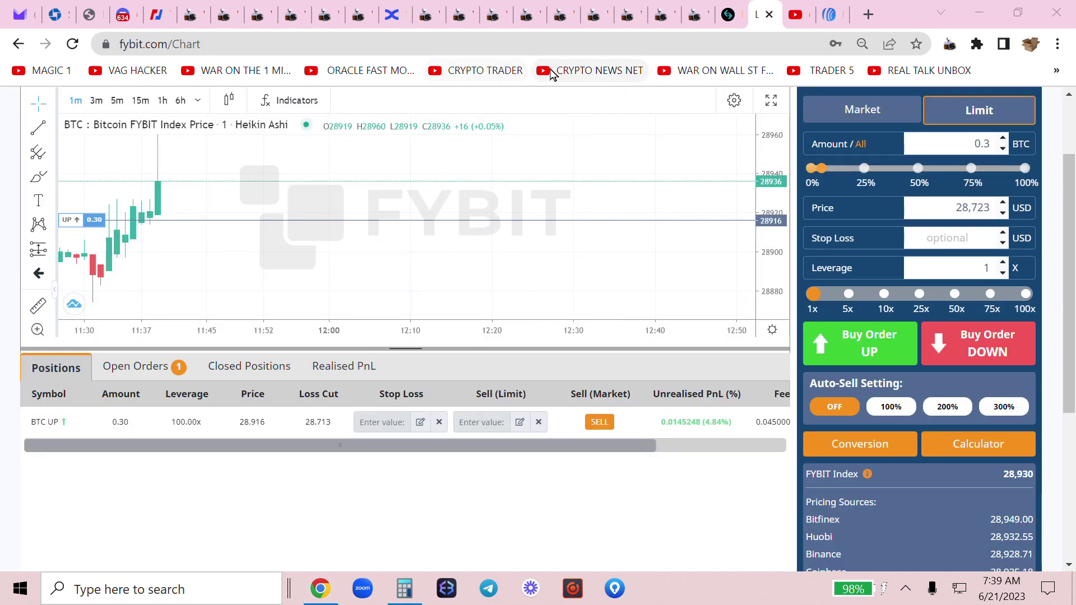
{"action": "left_click", "coordinate": [371, 72]}
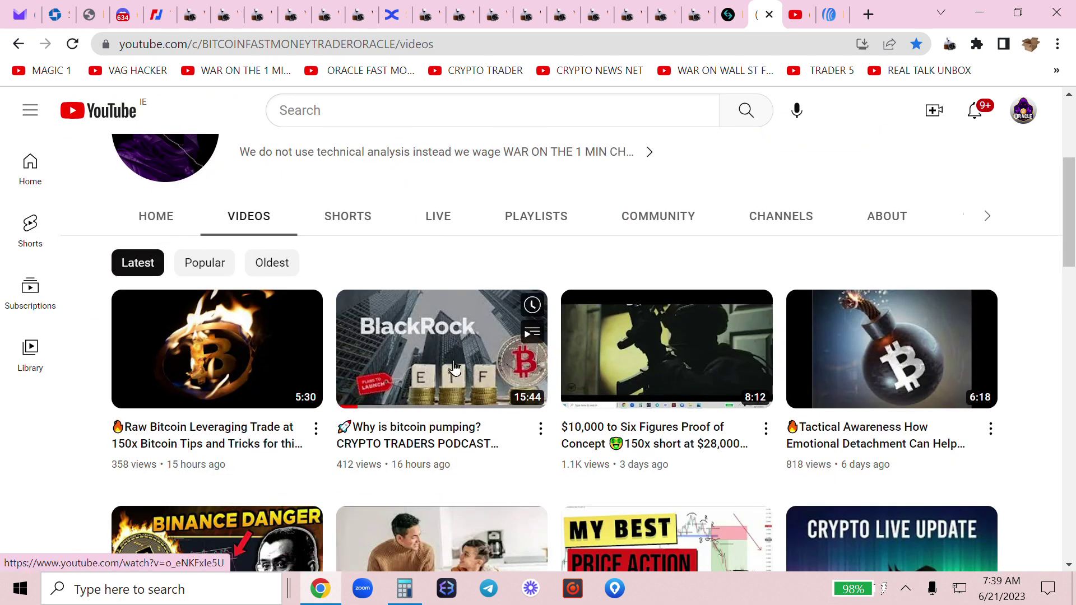
Expand the 150x Bitcoin video's description and highlight the consultation offer, omaxcrypto link and email community lines.
{"action": "scroll", "coordinate": [1058, 135], "scroll_direction": "up", "scroll_amount": 3}
{"action": "scroll", "coordinate": [660, 257], "scroll_direction": "down", "scroll_amount": 3}
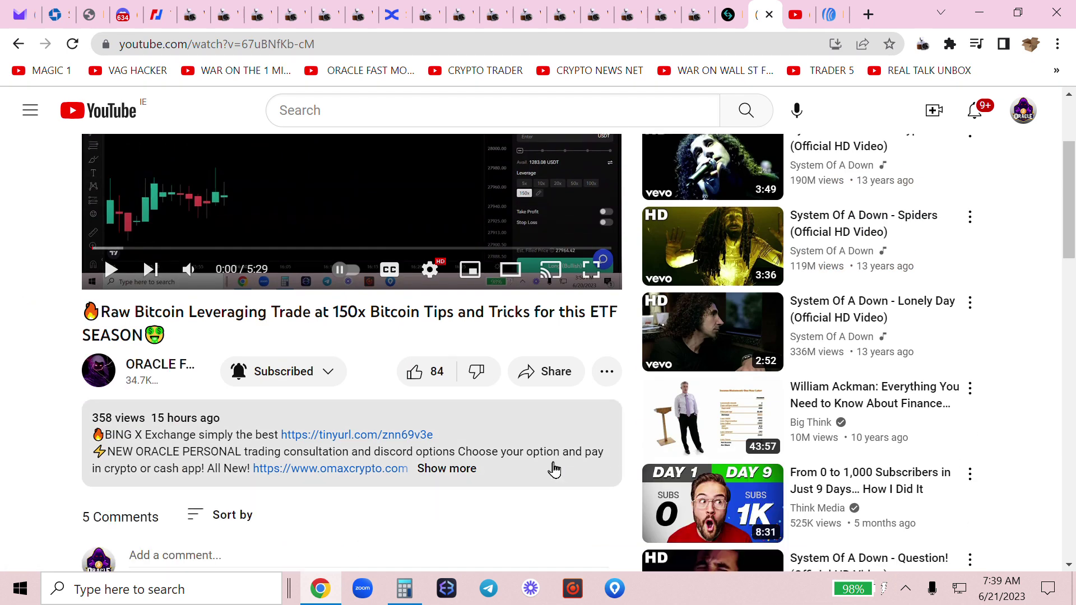
{"action": "left_click", "coordinate": [440, 468]}
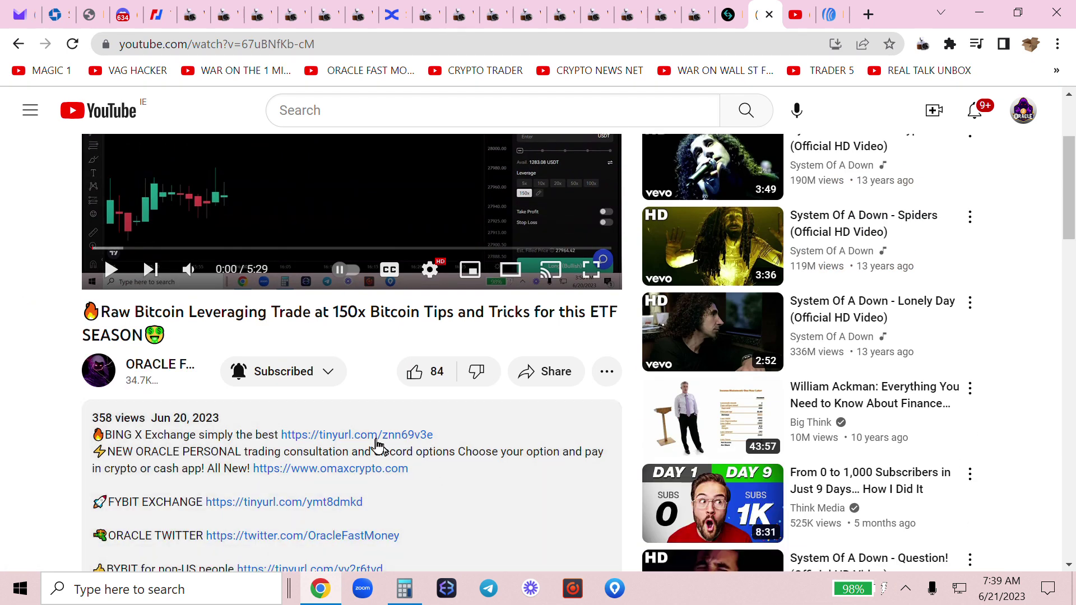
{"action": "scroll", "coordinate": [370, 446], "scroll_direction": "down", "scroll_amount": 2}
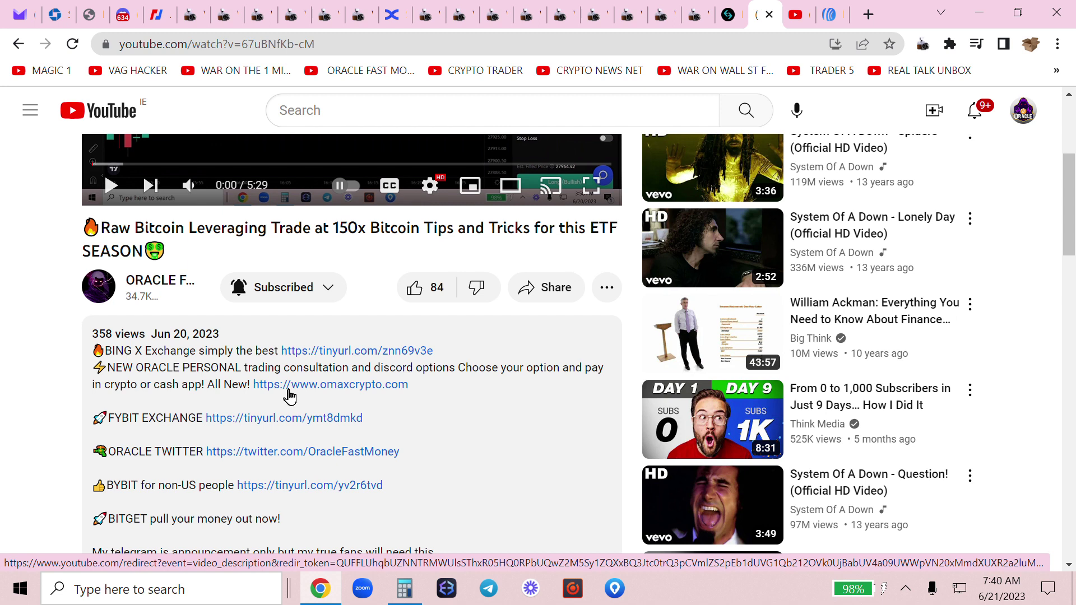
{"action": "left_click_drag", "start_coordinate": [107, 368], "coordinate": [245, 379]}
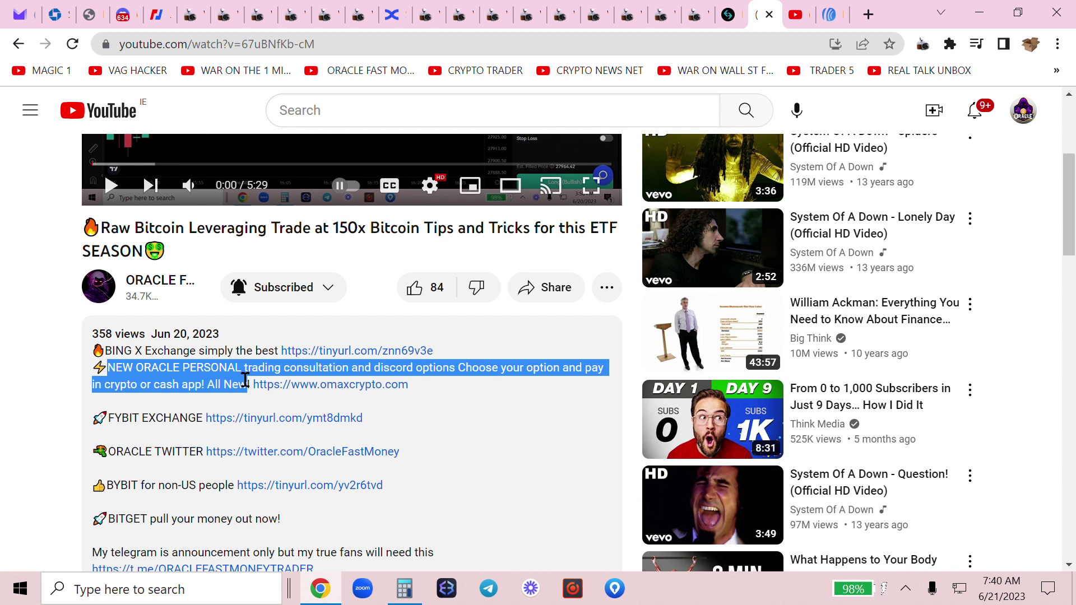
{"action": "left_click_drag", "start_coordinate": [245, 380], "coordinate": [460, 396]}
{"action": "left_click", "coordinate": [469, 394]}
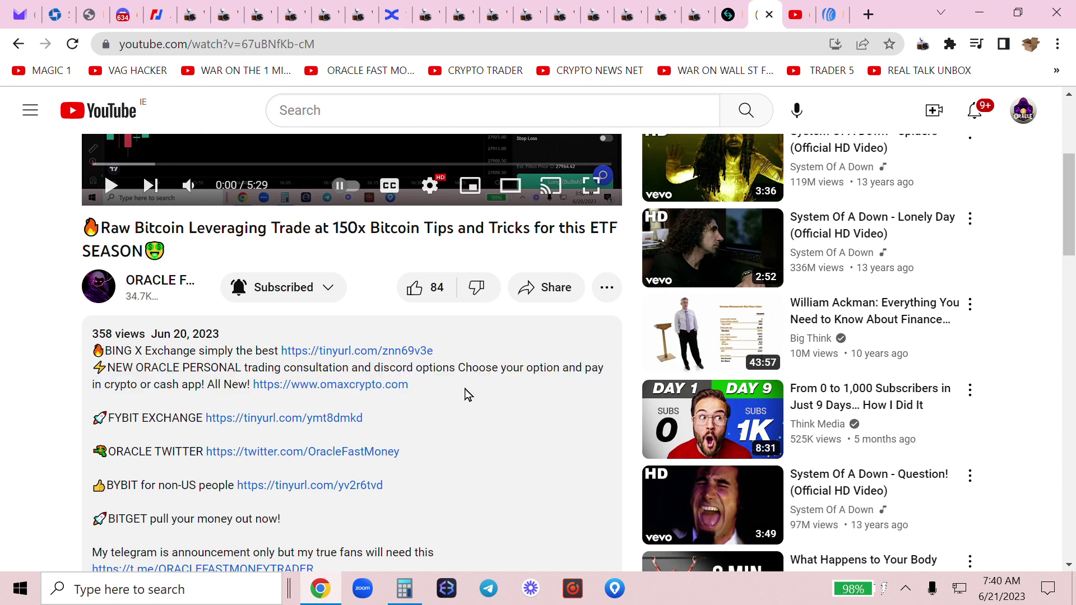
{"action": "scroll", "coordinate": [508, 430], "scroll_direction": "down", "scroll_amount": 1}
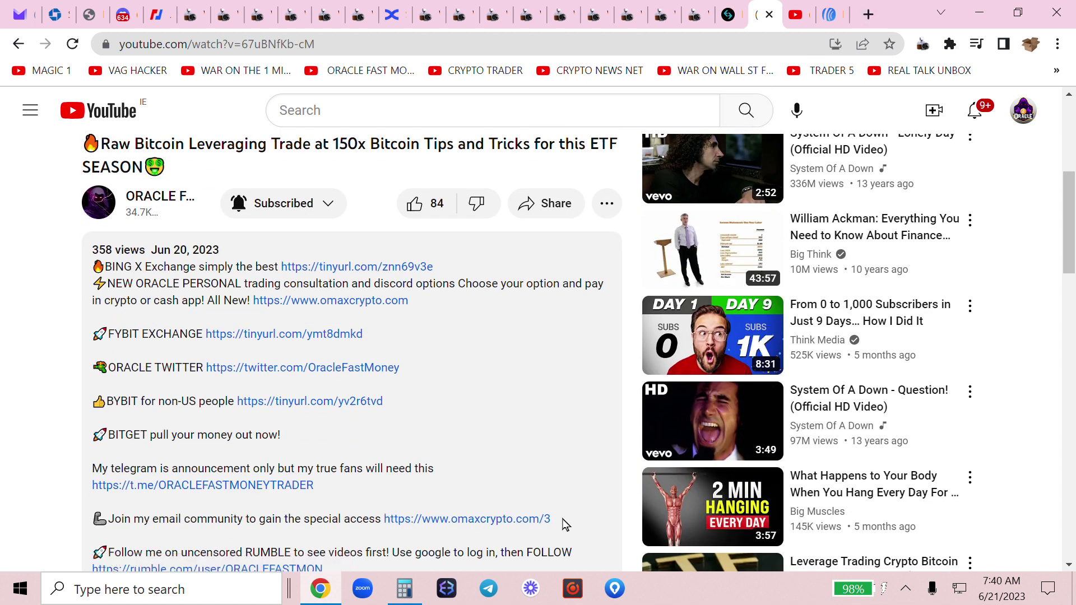
{"action": "left_click_drag", "start_coordinate": [565, 524], "coordinate": [49, 519]}
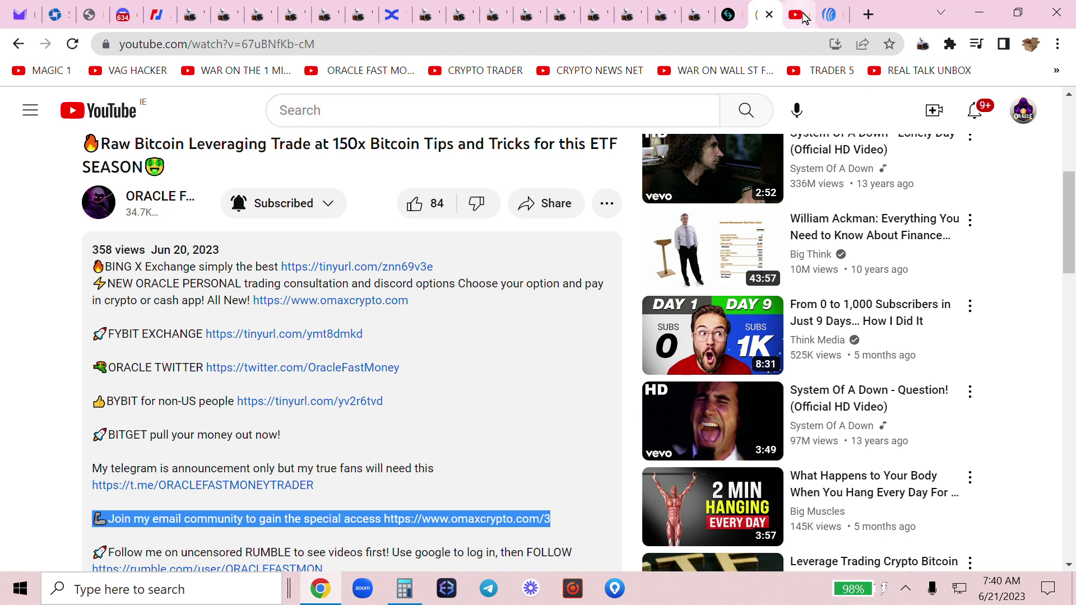
{"action": "left_click", "coordinate": [830, 15]}
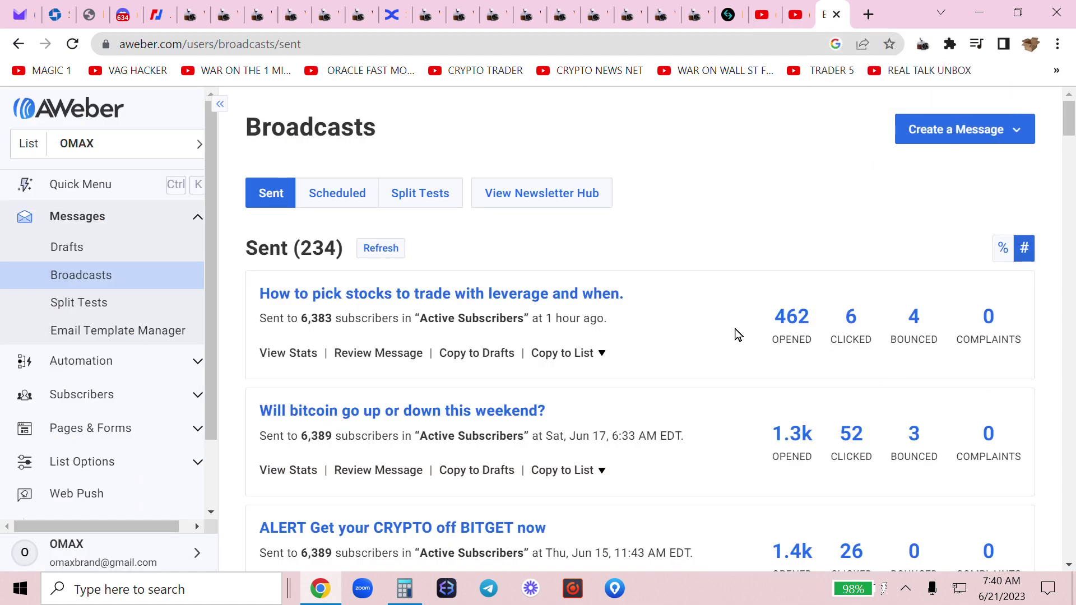
Scroll through the Sent broadcasts list and back up to 'How to pick stocks to trade with leverage and when'.
{"action": "scroll", "coordinate": [754, 350], "scroll_direction": "down", "scroll_amount": 10}
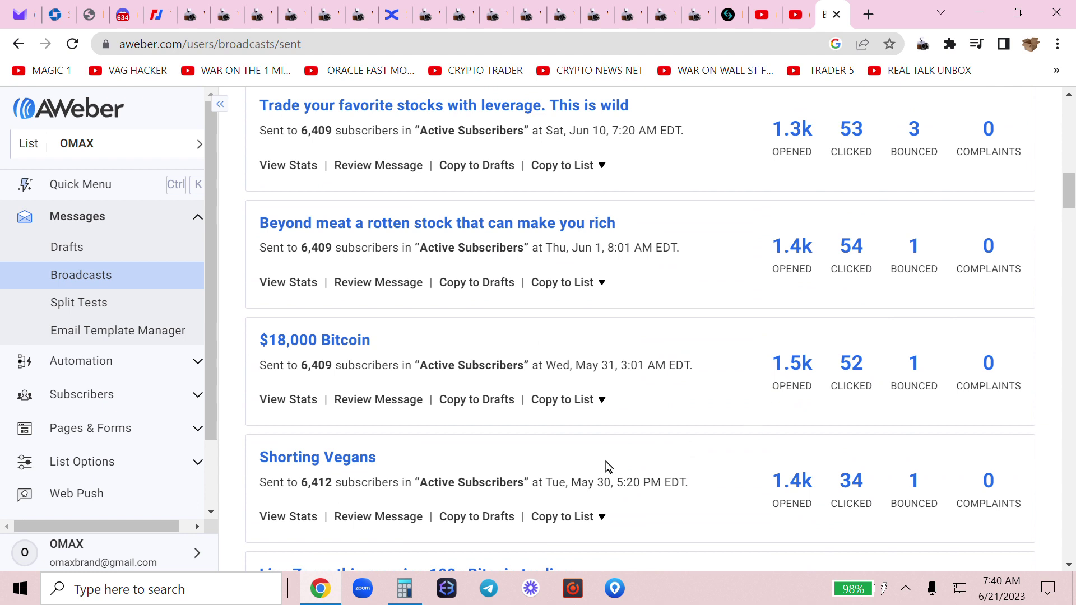
{"action": "scroll", "coordinate": [752, 467], "scroll_direction": "down", "scroll_amount": 1}
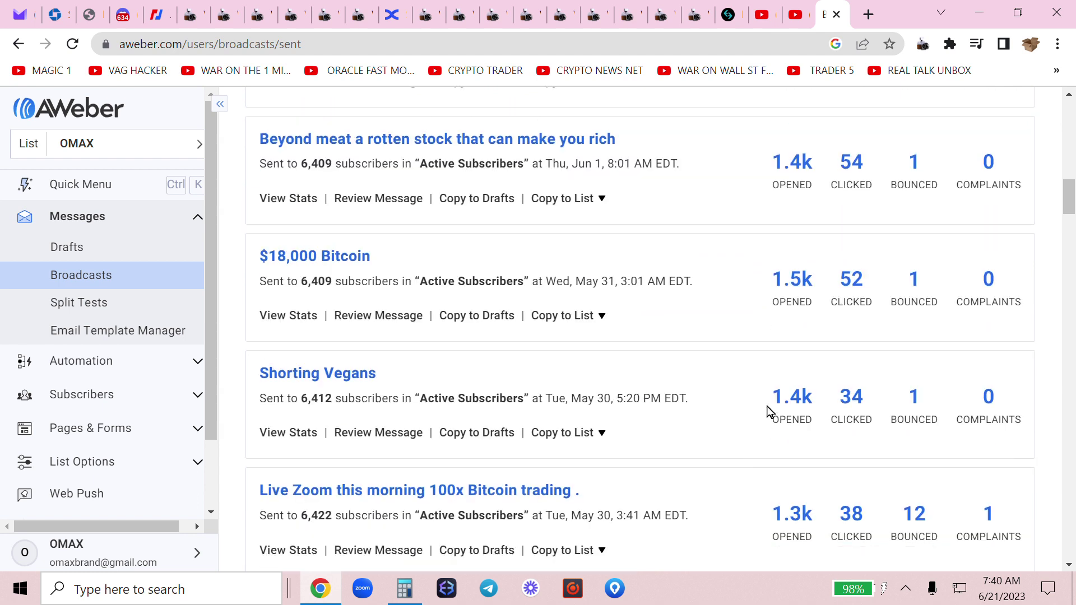
{"action": "scroll", "coordinate": [711, 480], "scroll_direction": "up", "scroll_amount": 10}
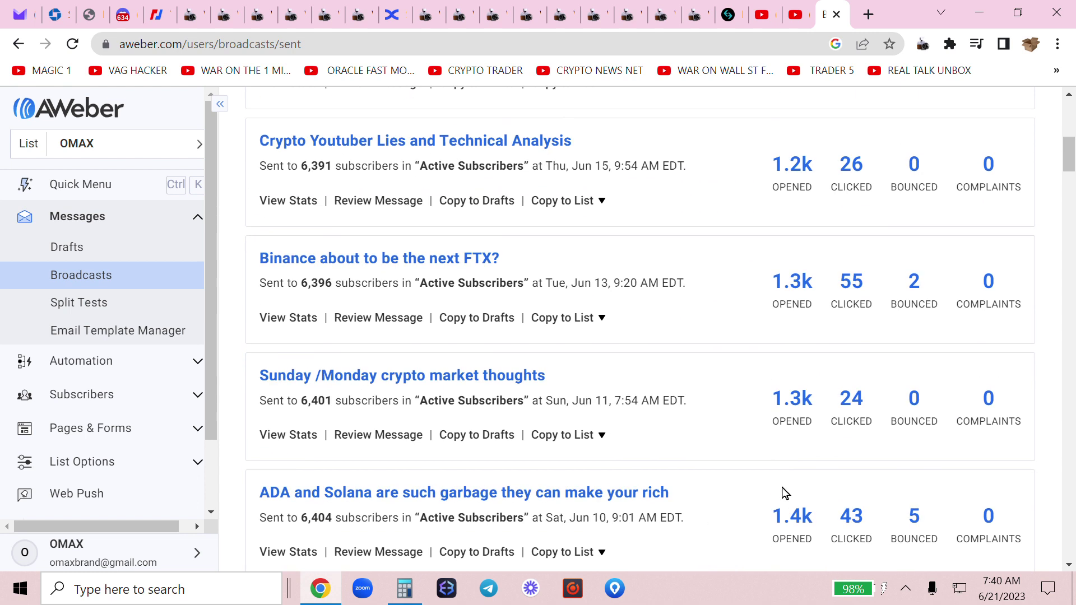
{"action": "scroll", "coordinate": [750, 482], "scroll_direction": "up", "scroll_amount": 8}
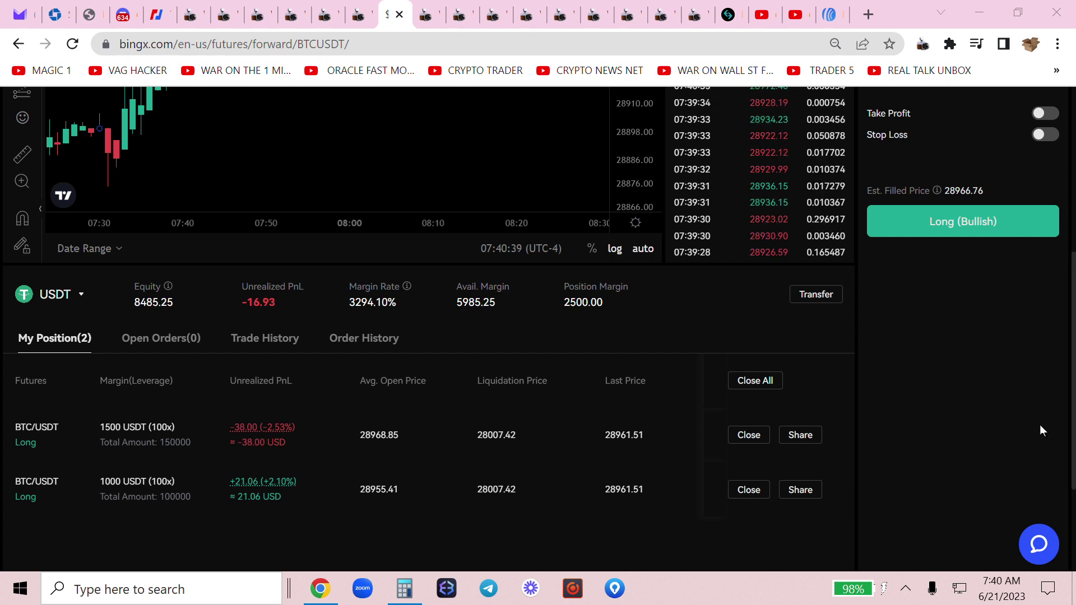
Switch the BTC/USDT chart to 6H candles and bring up the Webpage Screenshot capture options.
{"action": "scroll", "coordinate": [1040, 425], "scroll_direction": "up", "scroll_amount": 4}
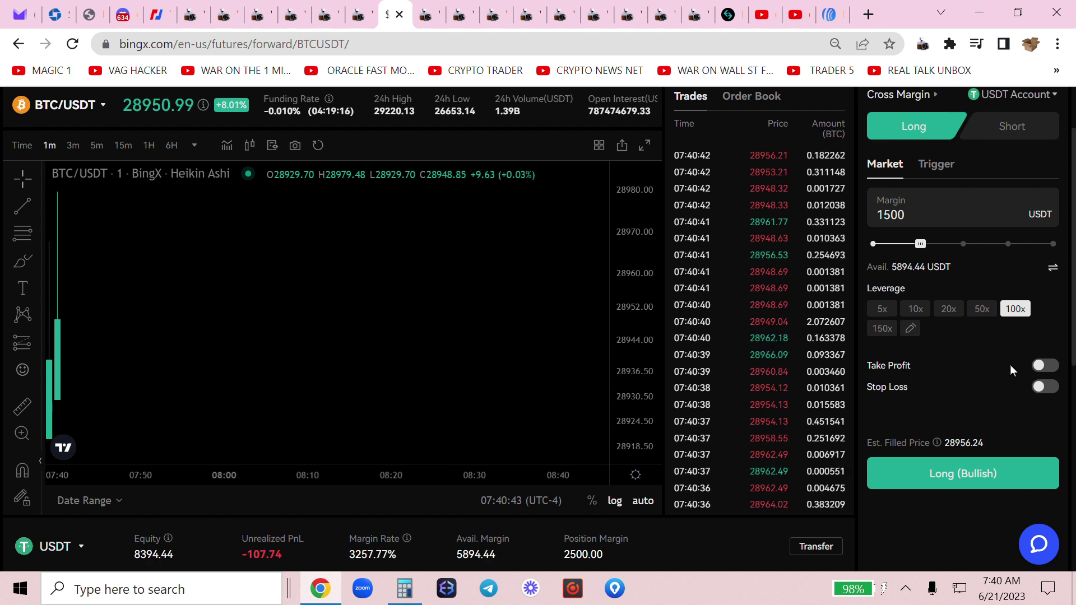
{"action": "scroll", "coordinate": [1009, 364], "scroll_direction": "down", "scroll_amount": 4}
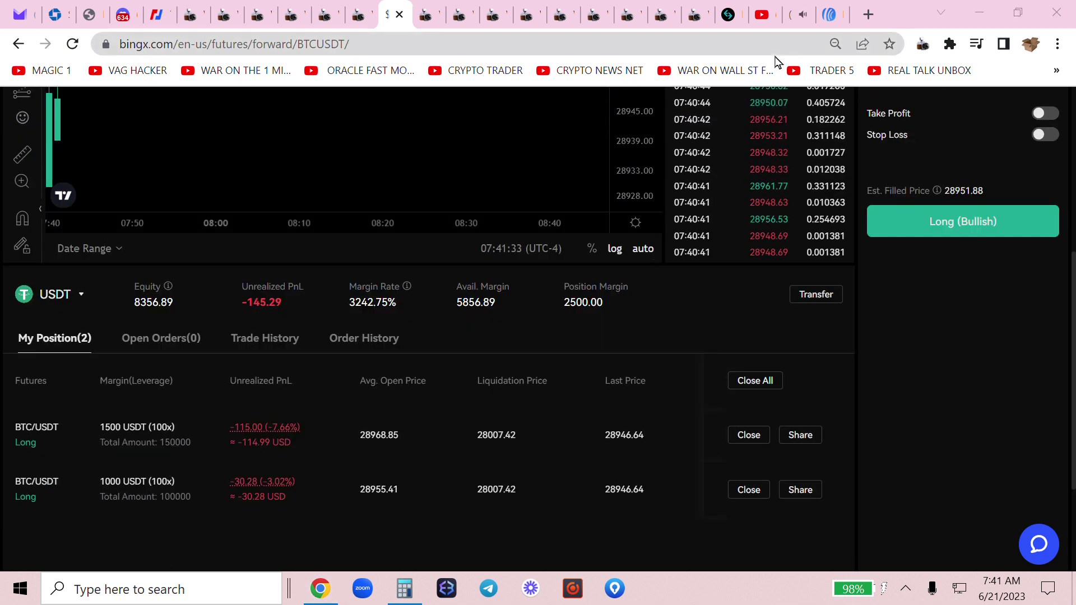
{"action": "scroll", "coordinate": [986, 218], "scroll_direction": "up", "scroll_amount": 1}
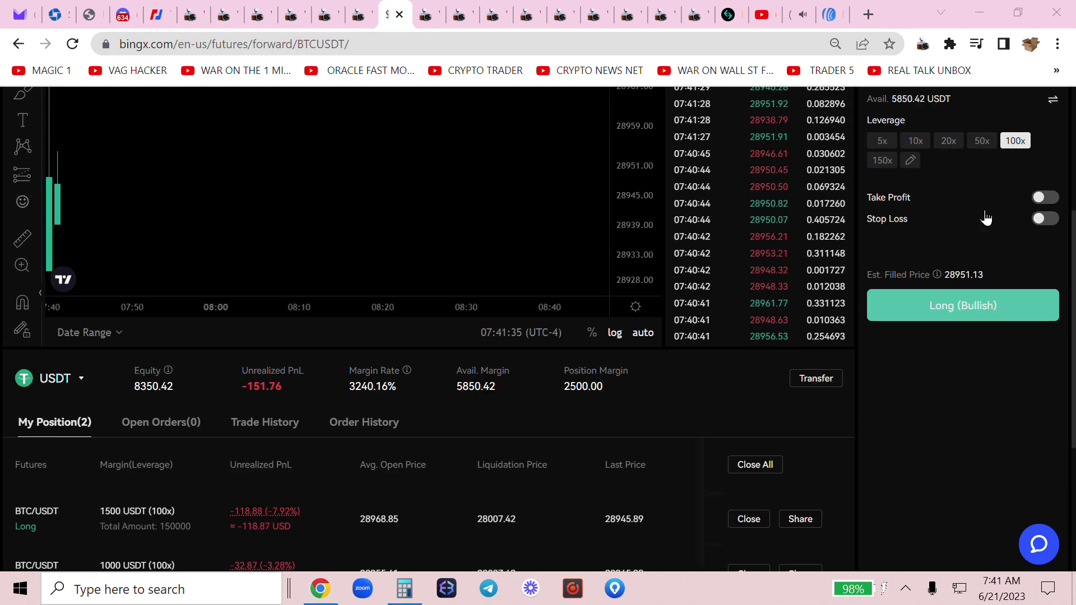
{"action": "scroll", "coordinate": [964, 253], "scroll_direction": "up", "scroll_amount": 5}
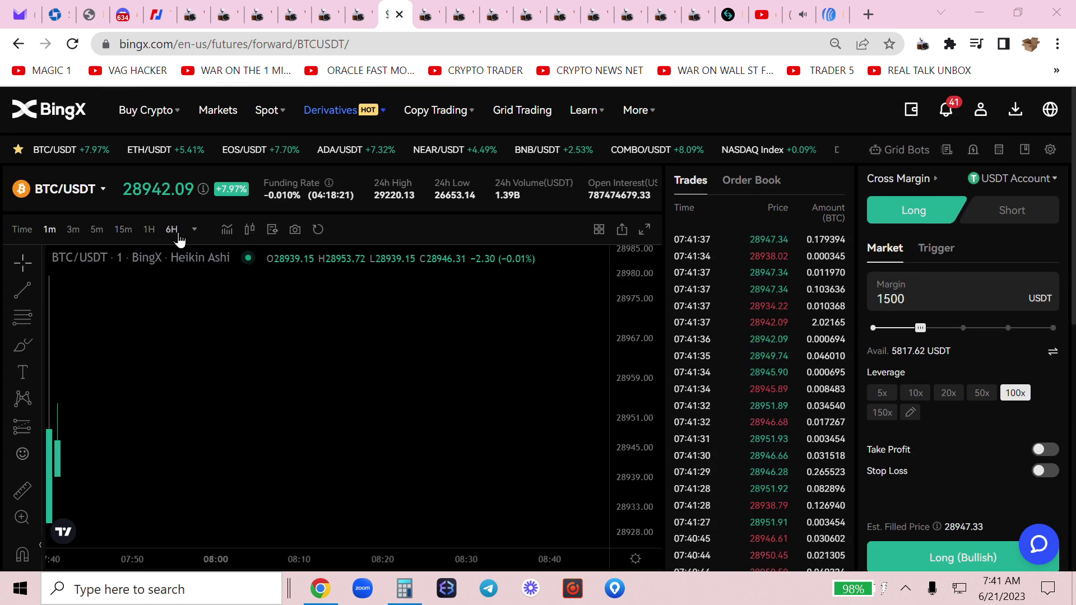
{"action": "left_click", "coordinate": [177, 234]}
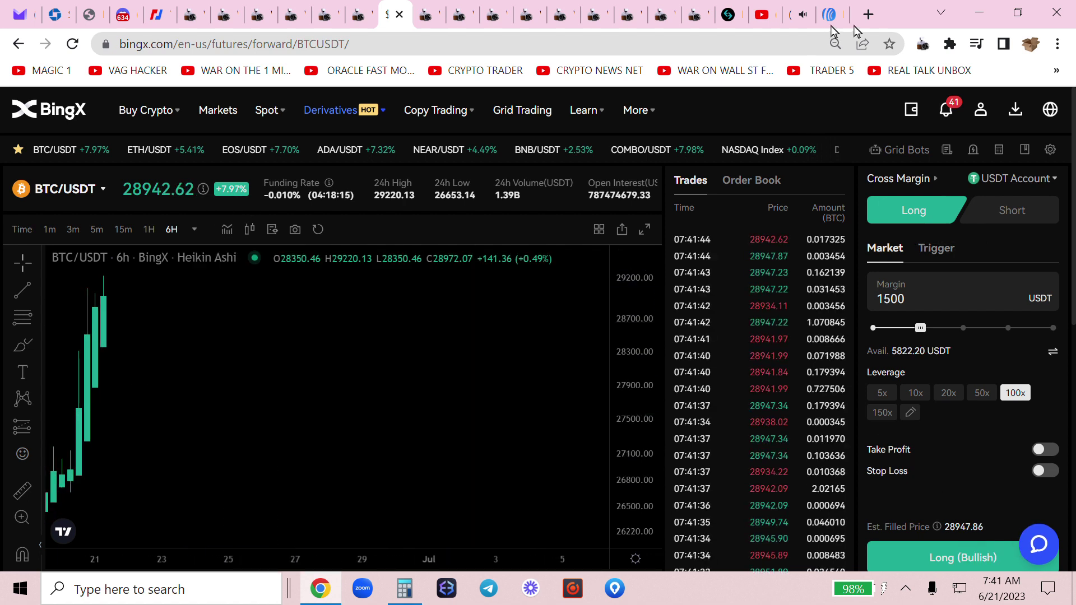
{"action": "left_click", "coordinate": [925, 47]}
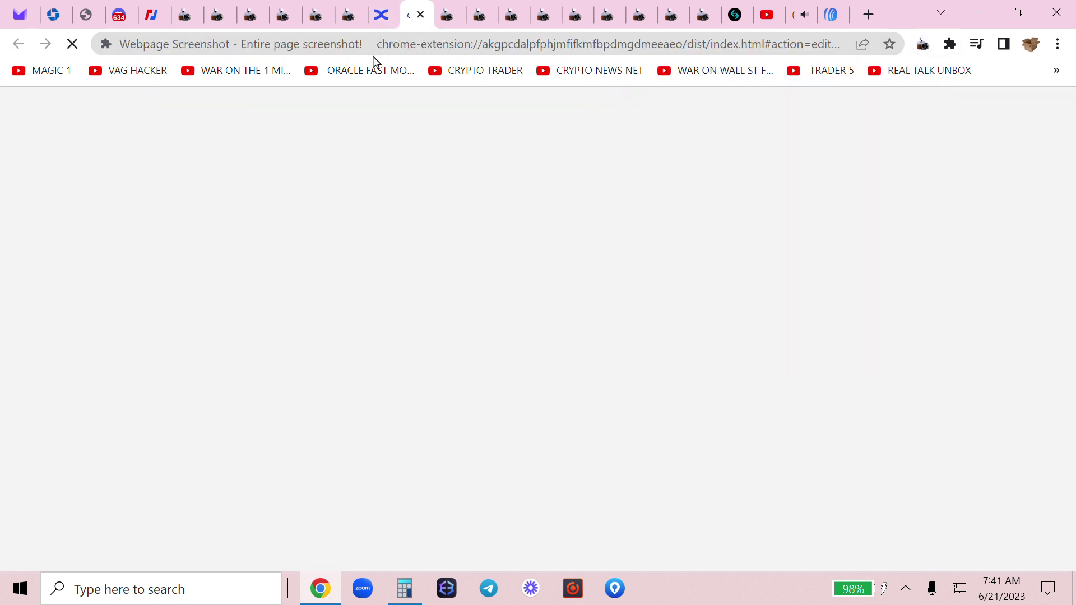
Return to BingX, open the chart's camera image options, then switch to the Discord server.
{"action": "left_click", "coordinate": [381, 17]}
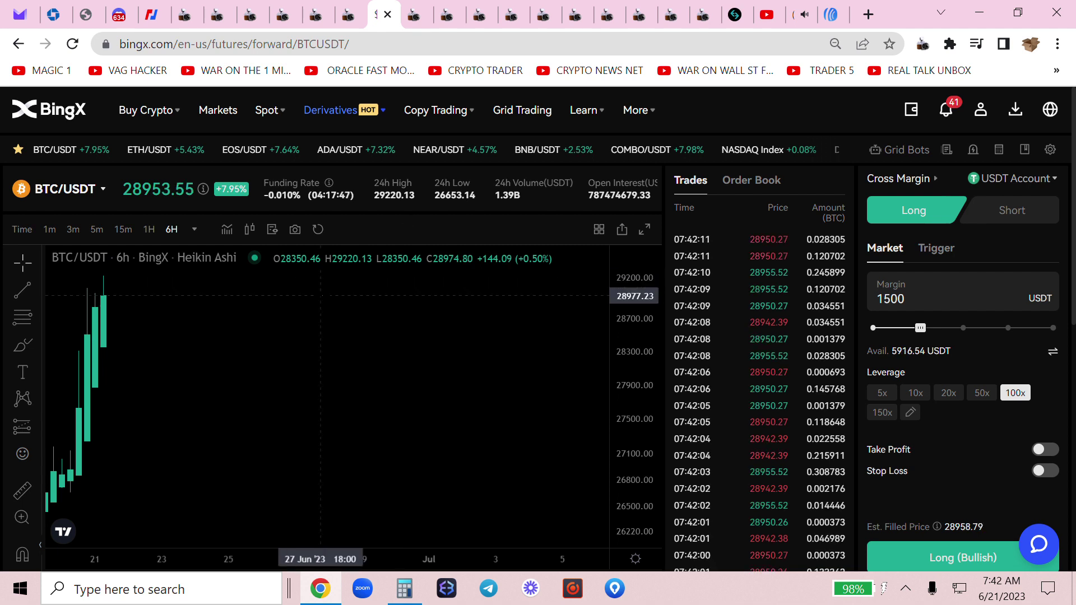
{"action": "left_click", "coordinate": [295, 230]}
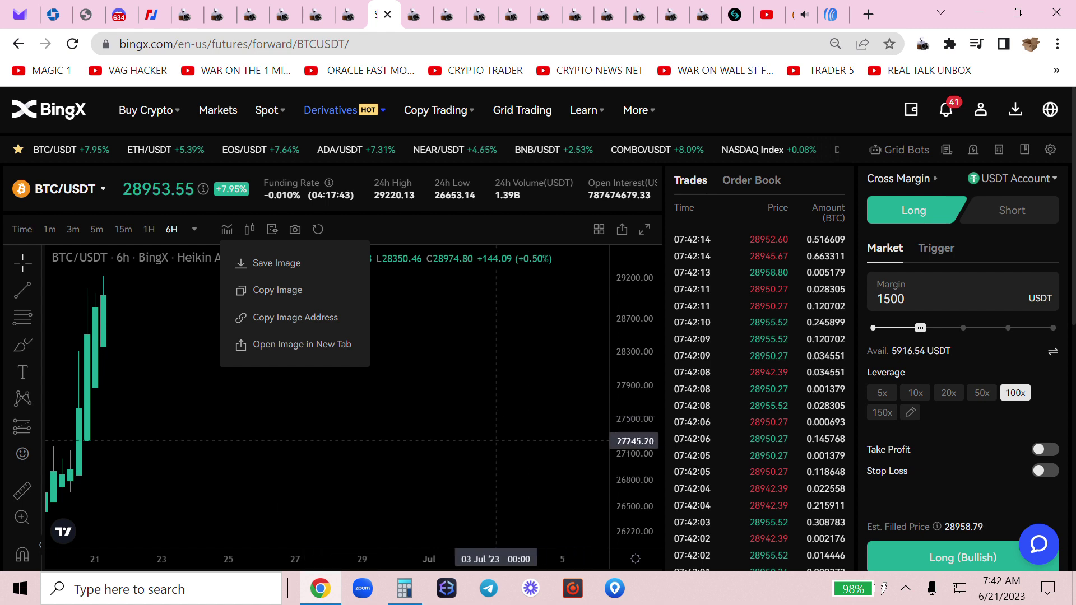
{"action": "left_click", "coordinate": [121, 15]}
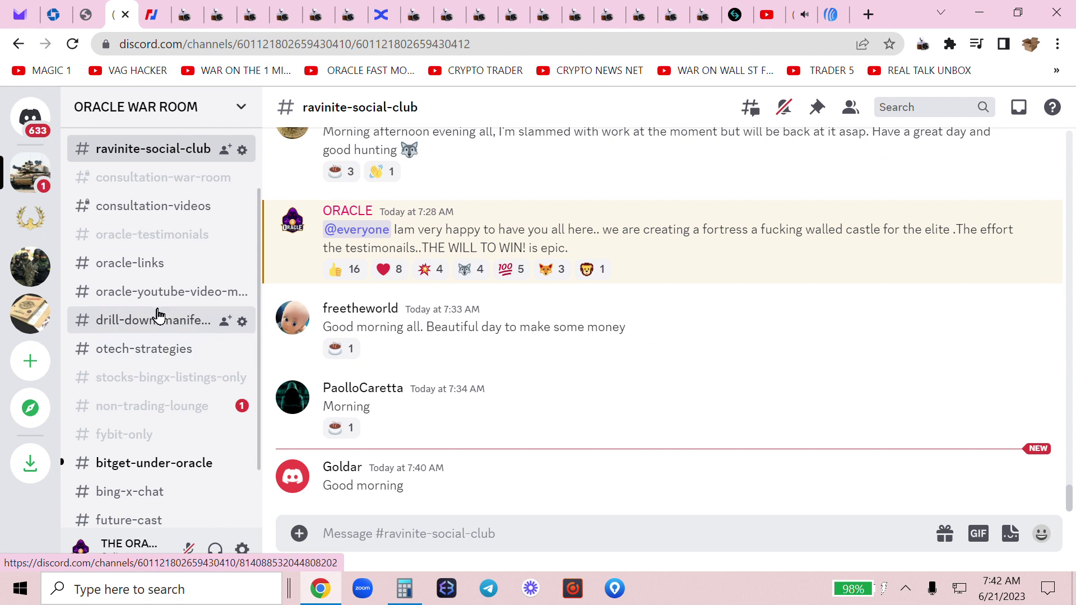
Look through the oracle-testimonials channel and a message's More menu, then return to BingX.
{"action": "left_click", "coordinate": [159, 234]}
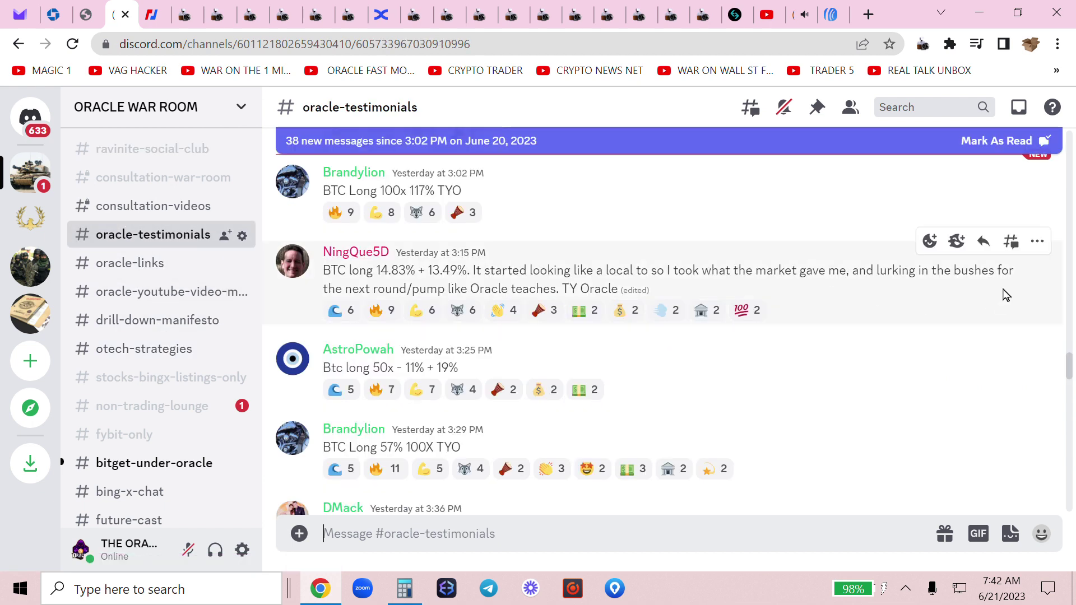
{"action": "left_click", "coordinate": [1037, 241]}
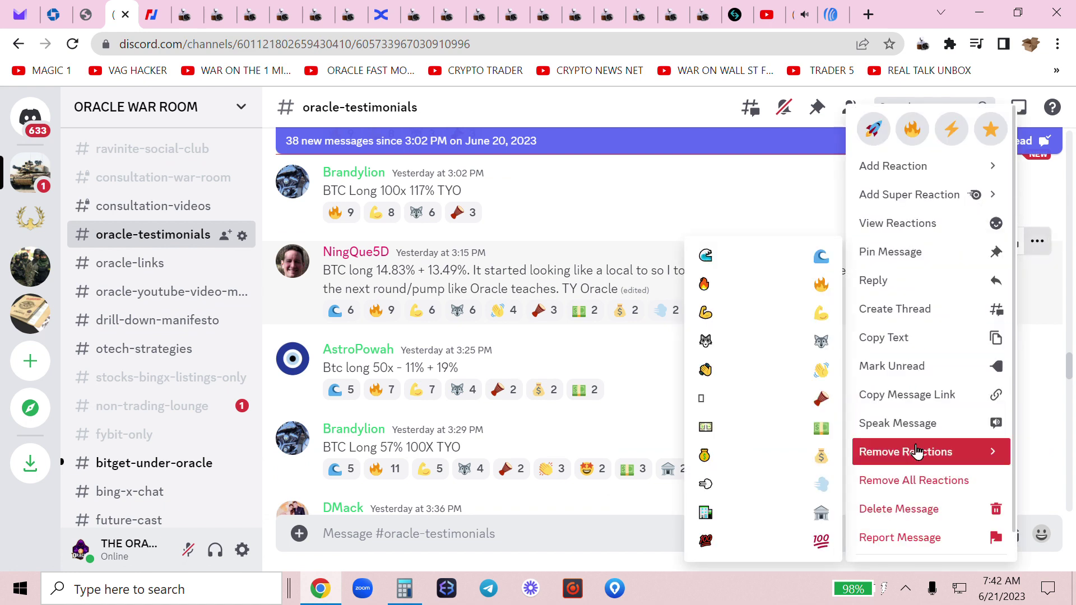
{"action": "left_click", "coordinate": [922, 425]}
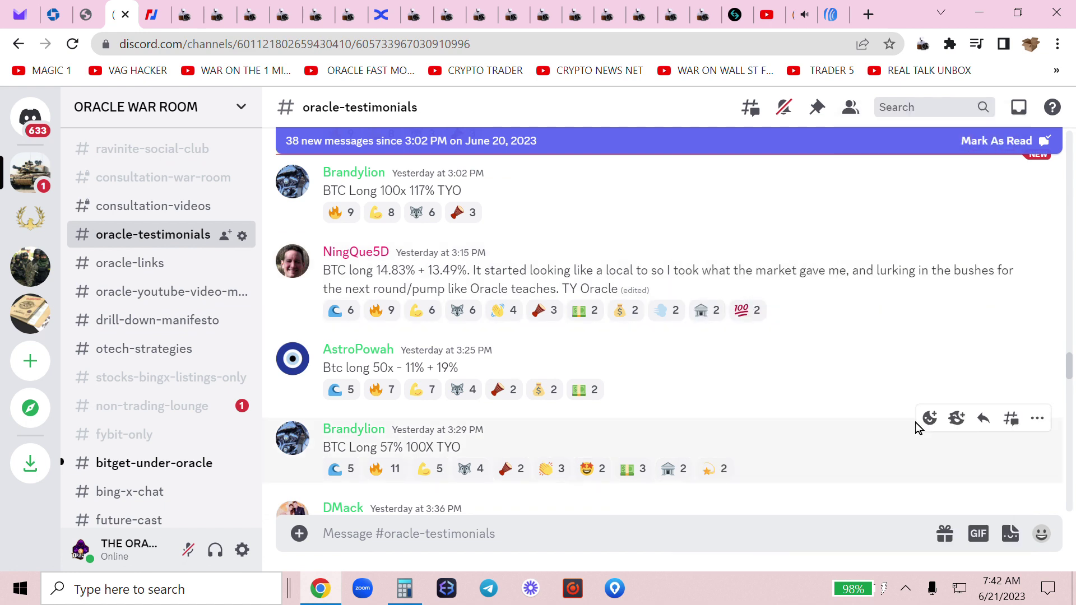
{"action": "left_click", "coordinate": [374, 17]}
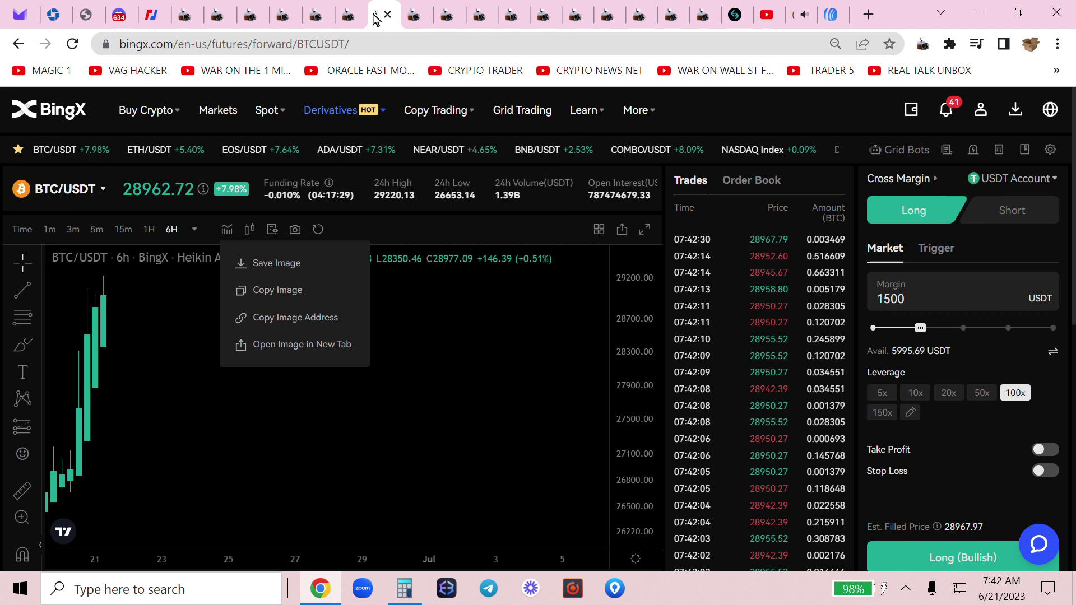
Open another 1500 USDT 100x BTC/USDT long and bring up the screenshot capture options.
{"action": "scroll", "coordinate": [1029, 419], "scroll_direction": "down", "scroll_amount": 7}
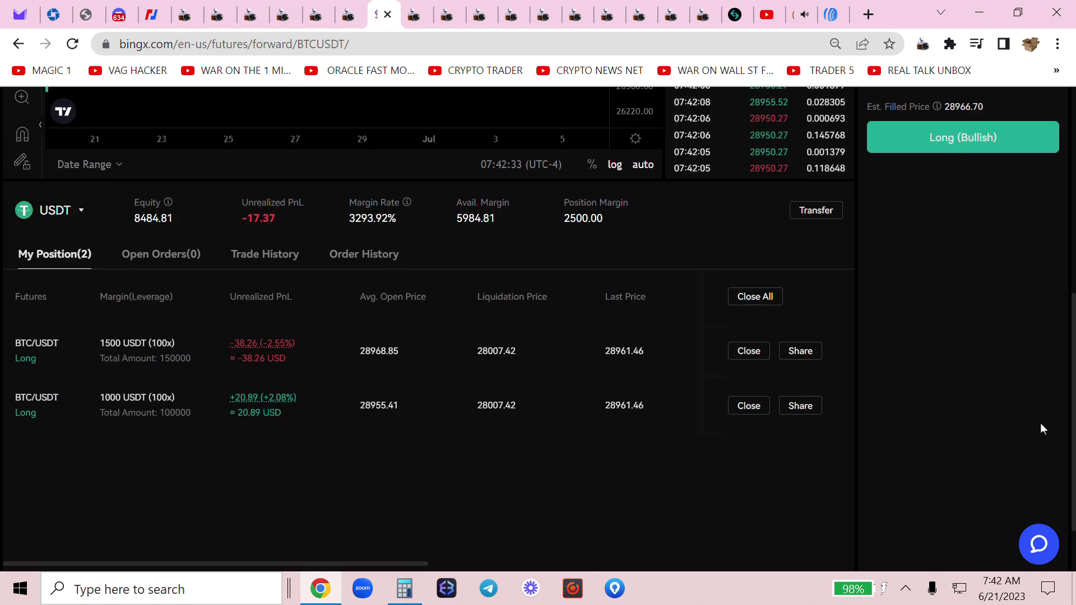
{"action": "scroll", "coordinate": [1040, 428], "scroll_direction": "up", "scroll_amount": 5}
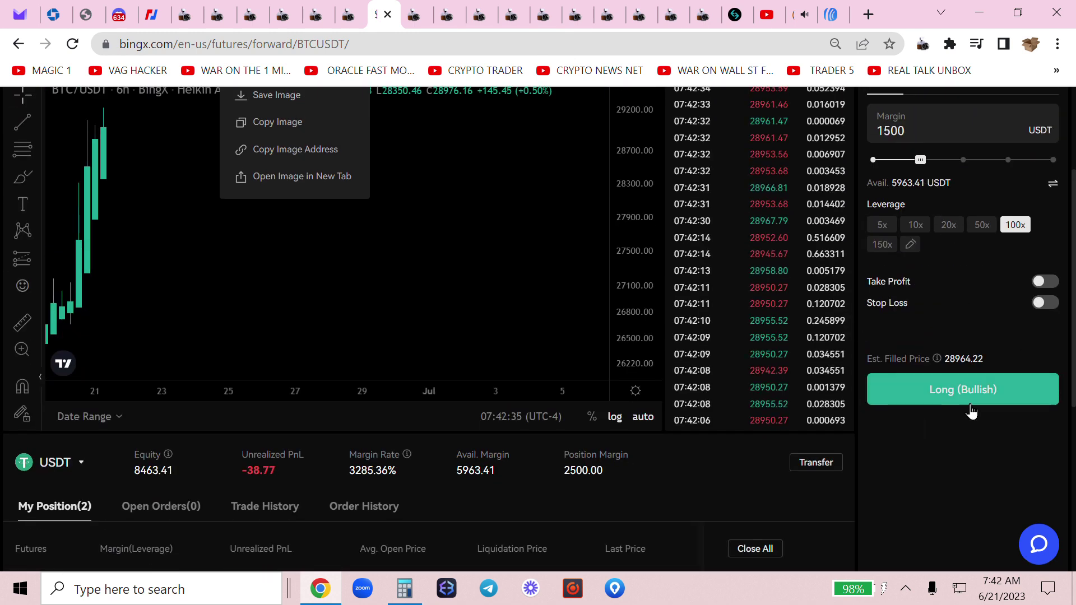
{"action": "left_click", "coordinate": [970, 392]}
{"action": "scroll", "coordinate": [969, 395], "scroll_direction": "down", "scroll_amount": 3}
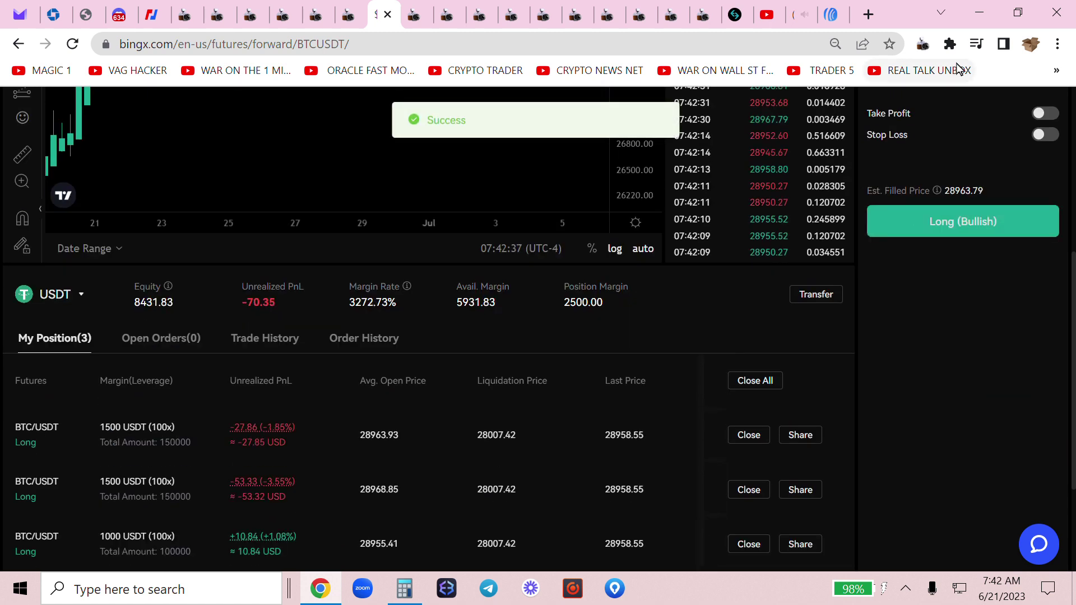
{"action": "left_click", "coordinate": [921, 47]}
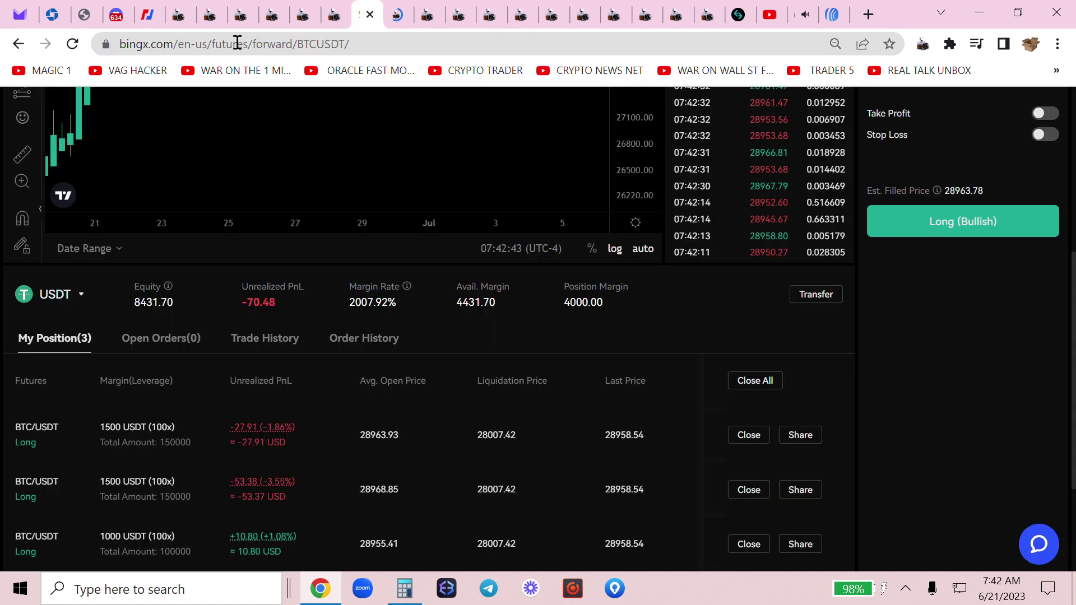
{"action": "scroll", "coordinate": [1013, 252], "scroll_direction": "up", "scroll_amount": 4}
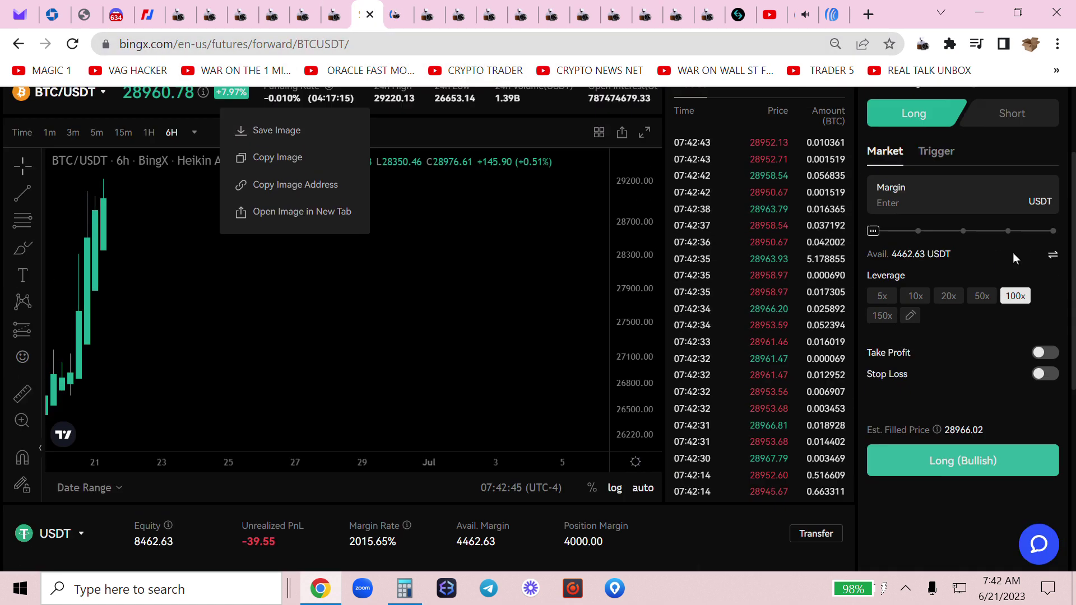
{"action": "scroll", "coordinate": [1013, 258], "scroll_direction": "down", "scroll_amount": 5}
{"action": "scroll", "coordinate": [1013, 490], "scroll_direction": "up", "scroll_amount": 2}
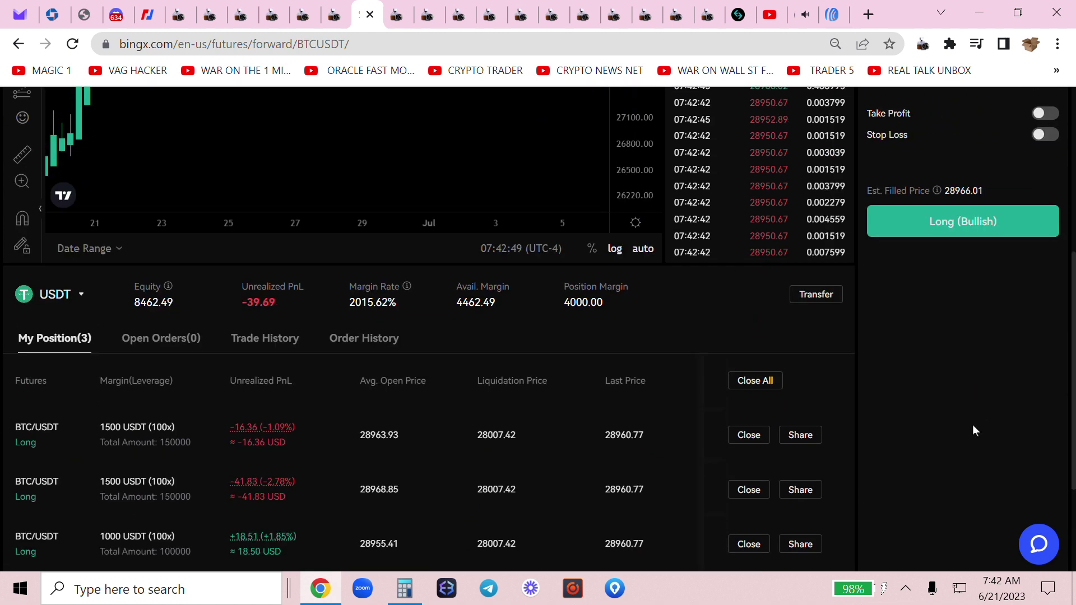
{"action": "scroll", "coordinate": [909, 442], "scroll_direction": "up", "scroll_amount": 3}
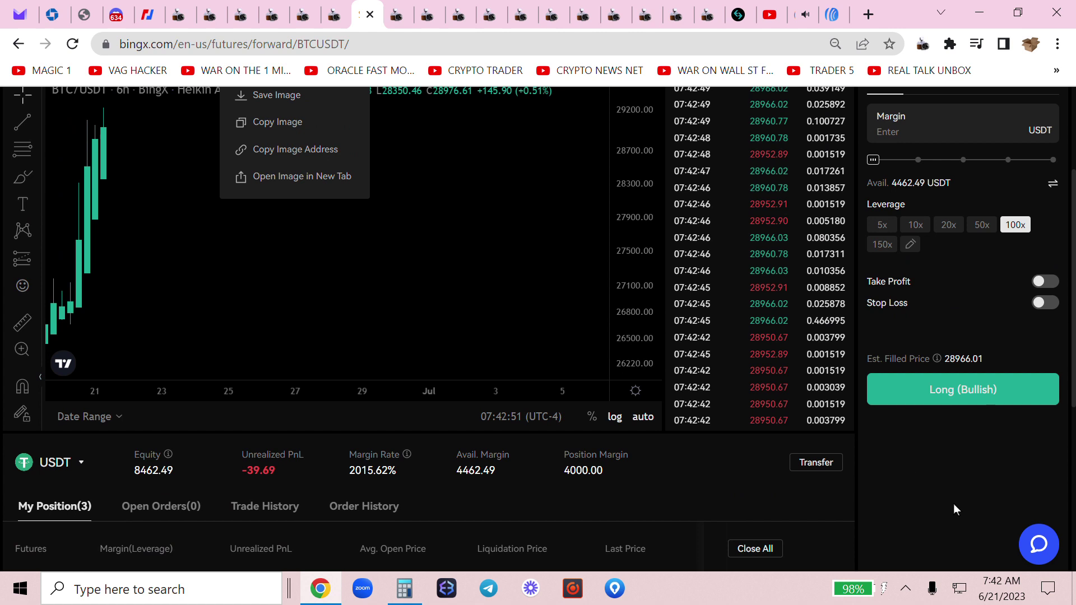
Place two more 100x longs with 150 USDT and 1000 USDT margin.
{"action": "left_click", "coordinate": [909, 135]}
{"action": "type", "text": "150"}
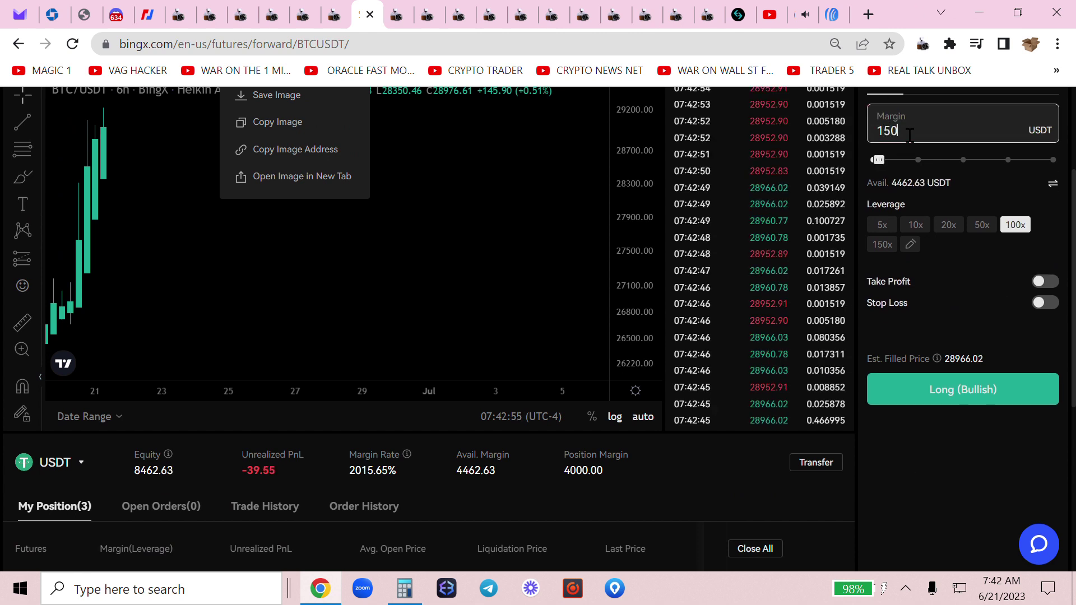
{"action": "left_click", "coordinate": [950, 388]}
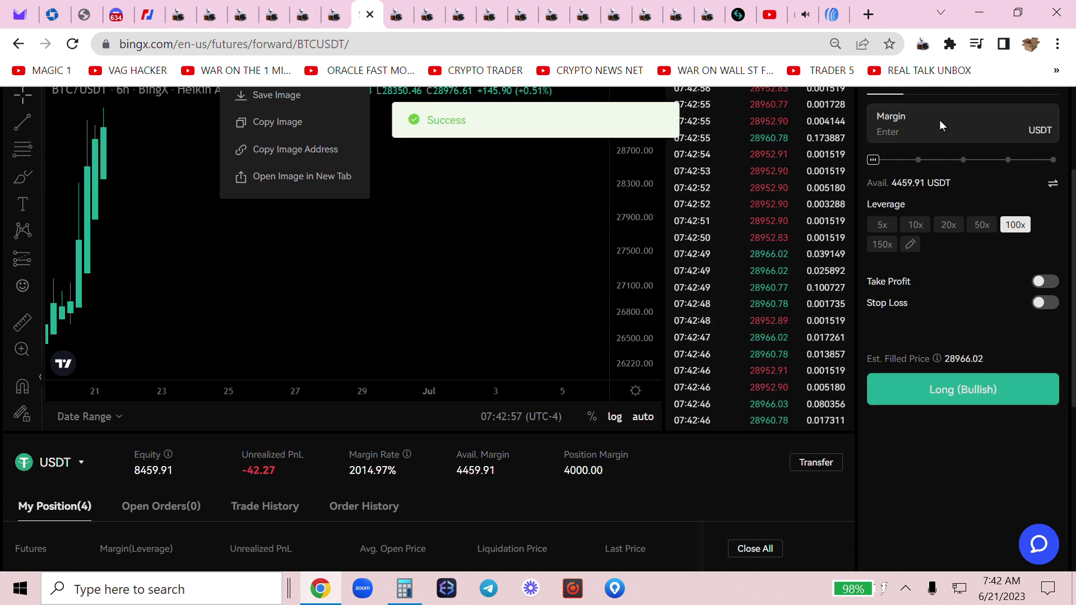
{"action": "left_click", "coordinate": [918, 132]}
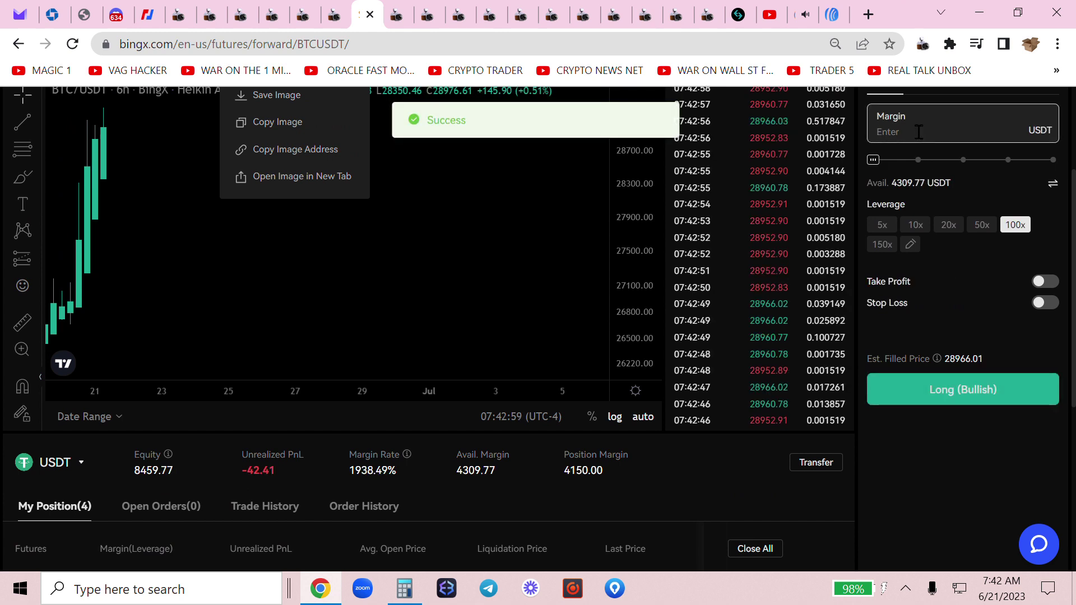
{"action": "type", "text": "1000"}
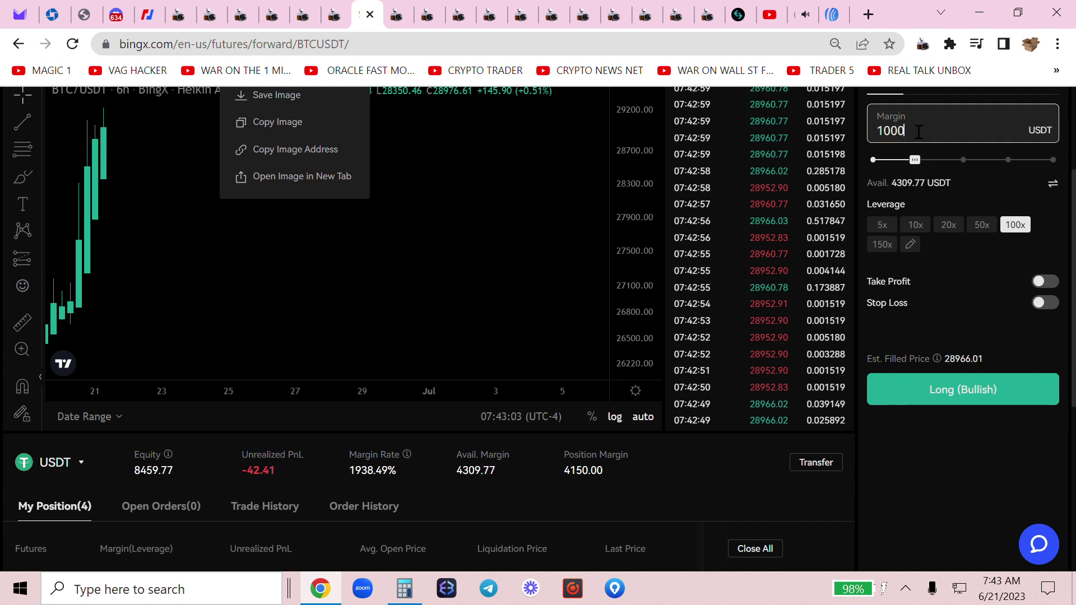
{"action": "scroll", "coordinate": [919, 133], "scroll_direction": "down", "scroll_amount": 5}
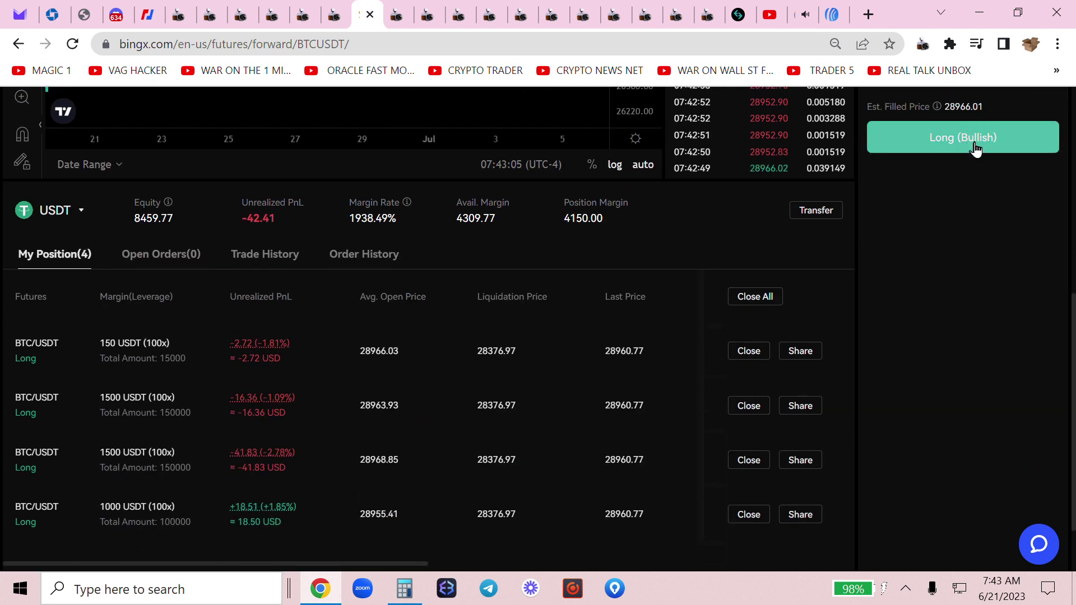
{"action": "left_click", "coordinate": [974, 146]}
{"action": "scroll", "coordinate": [1038, 212], "scroll_direction": "down", "scroll_amount": 2}
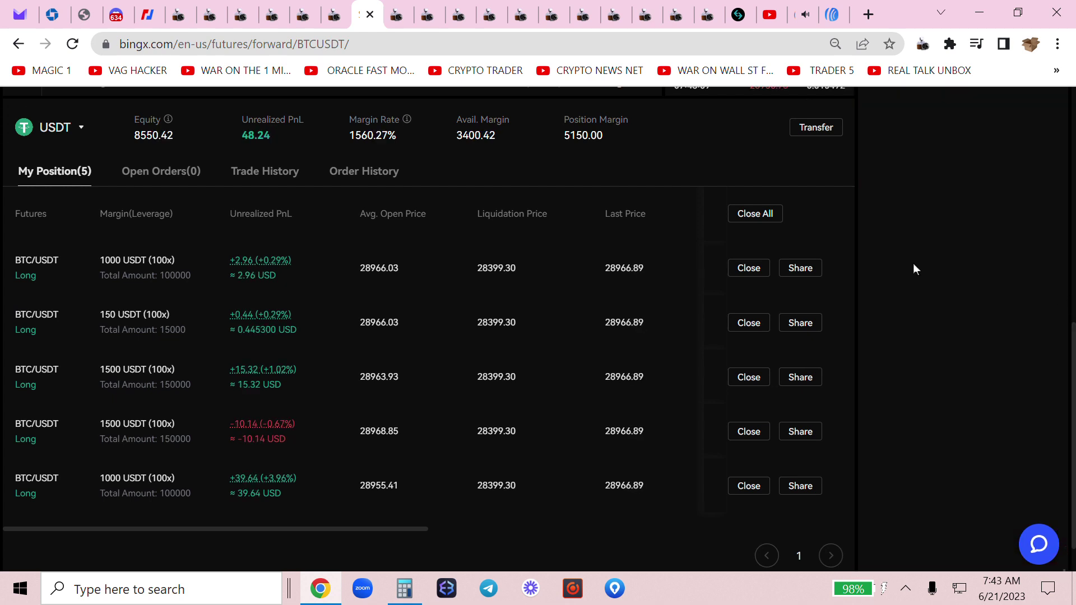
{"action": "scroll", "coordinate": [933, 354], "scroll_direction": "up", "scroll_amount": 8}
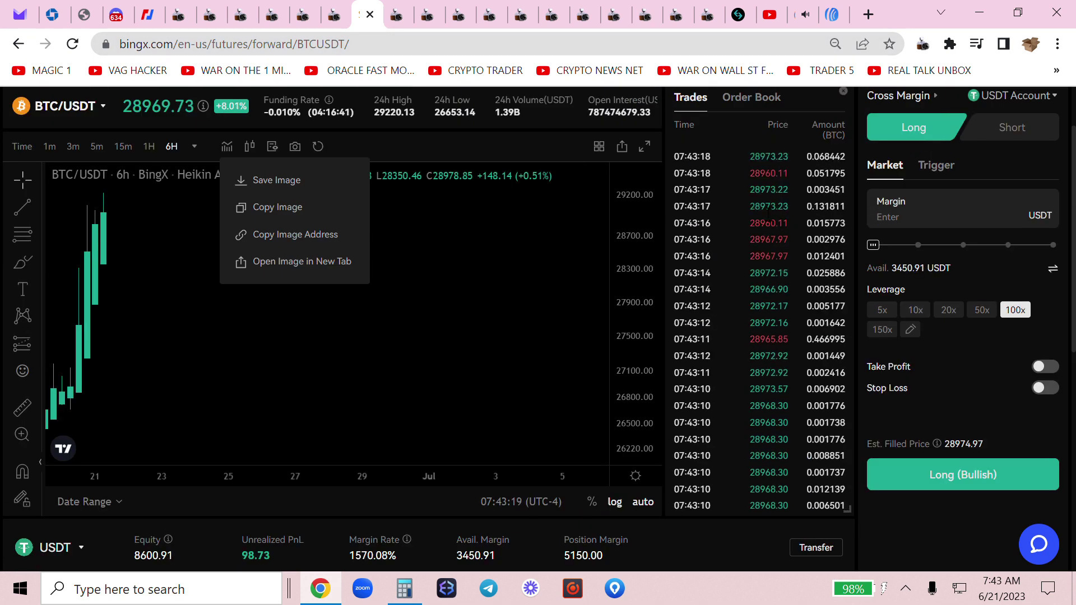
{"action": "left_click", "coordinate": [198, 141]}
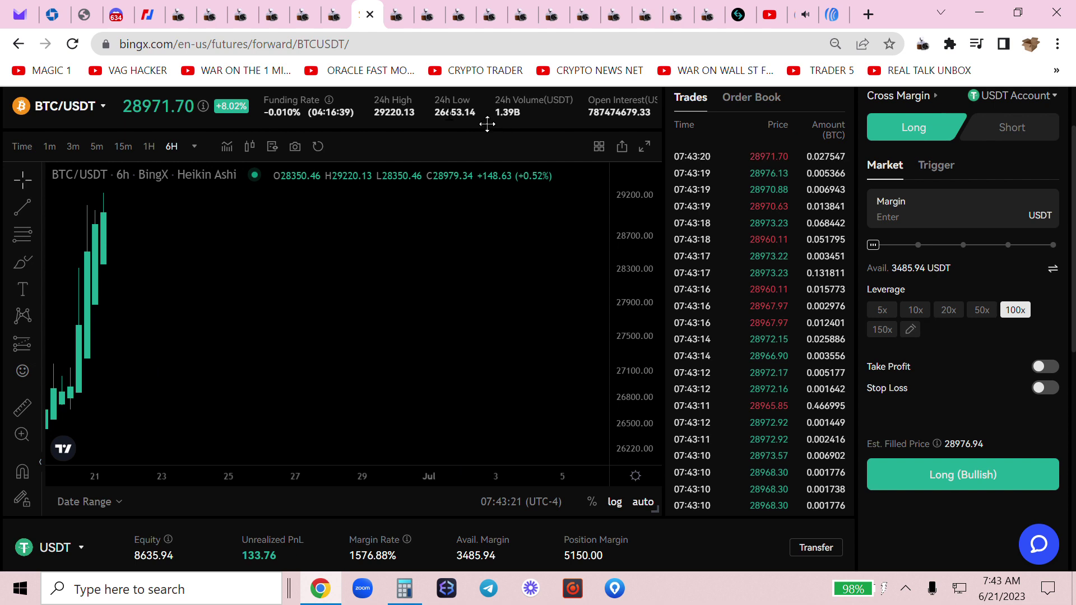
Scroll through oracle-testimonials' BTC 100x long posts, opening the More menu on testimonial messages.
{"action": "left_click", "coordinate": [116, 17]}
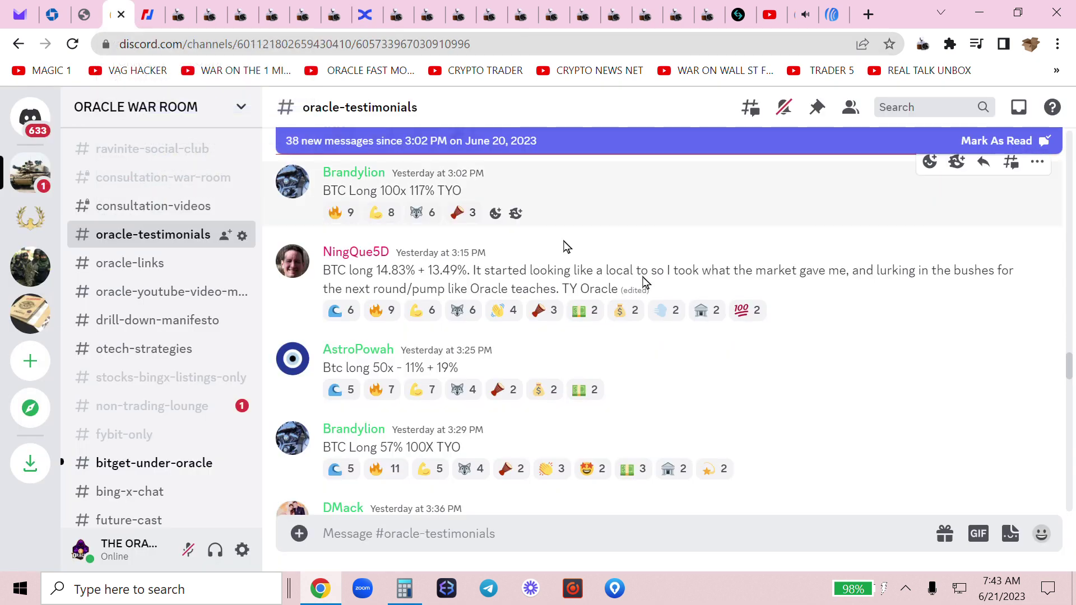
{"action": "scroll", "coordinate": [831, 348], "scroll_direction": "down", "scroll_amount": 5}
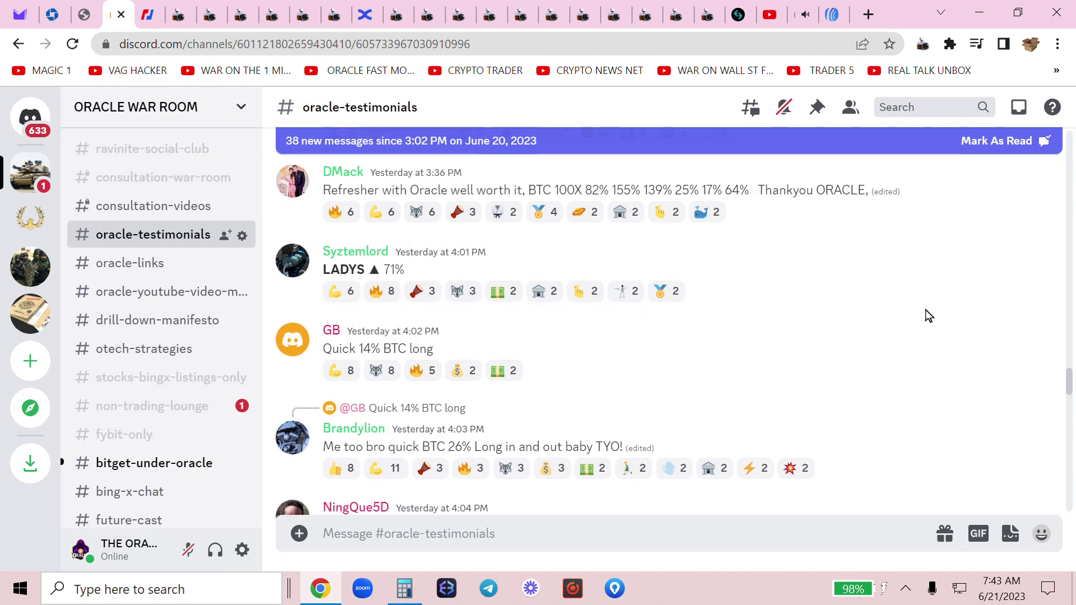
{"action": "scroll", "coordinate": [930, 315], "scroll_direction": "down", "scroll_amount": 5}
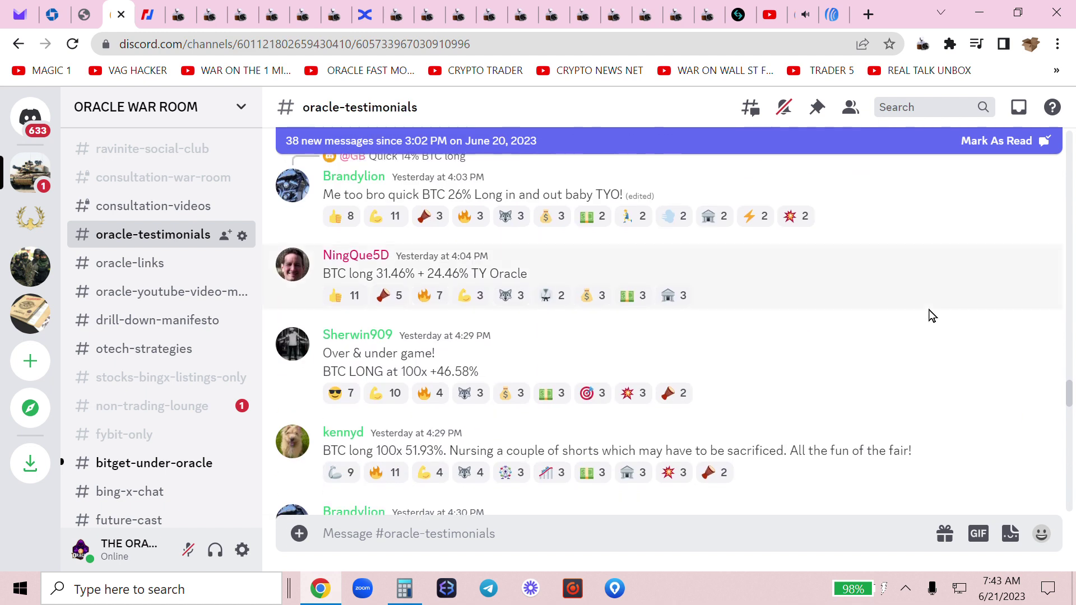
{"action": "scroll", "coordinate": [1006, 396], "scroll_direction": "down", "scroll_amount": 3}
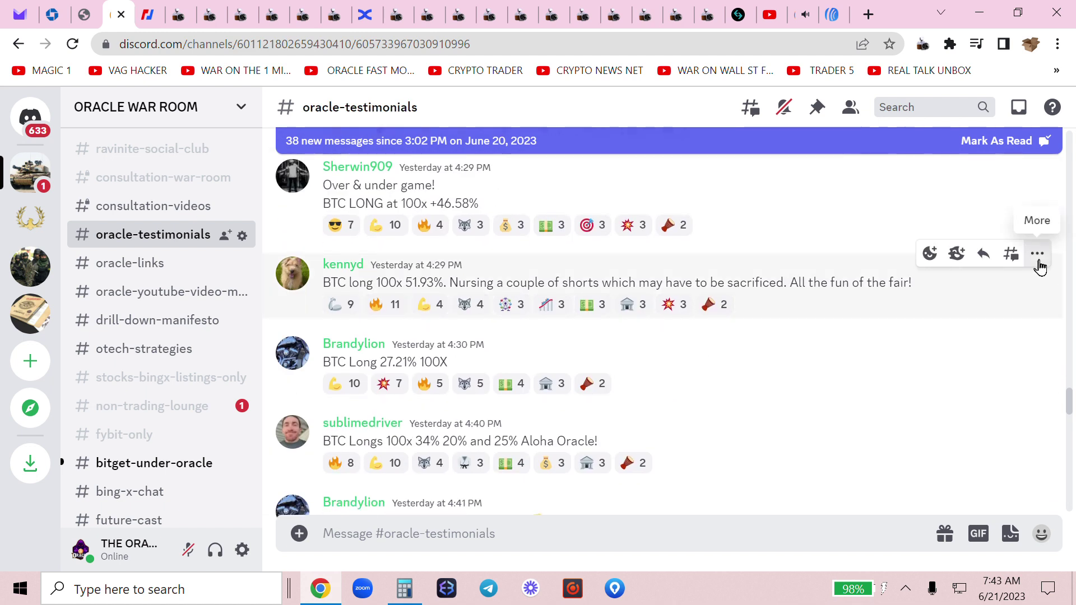
{"action": "left_click", "coordinate": [1036, 255]}
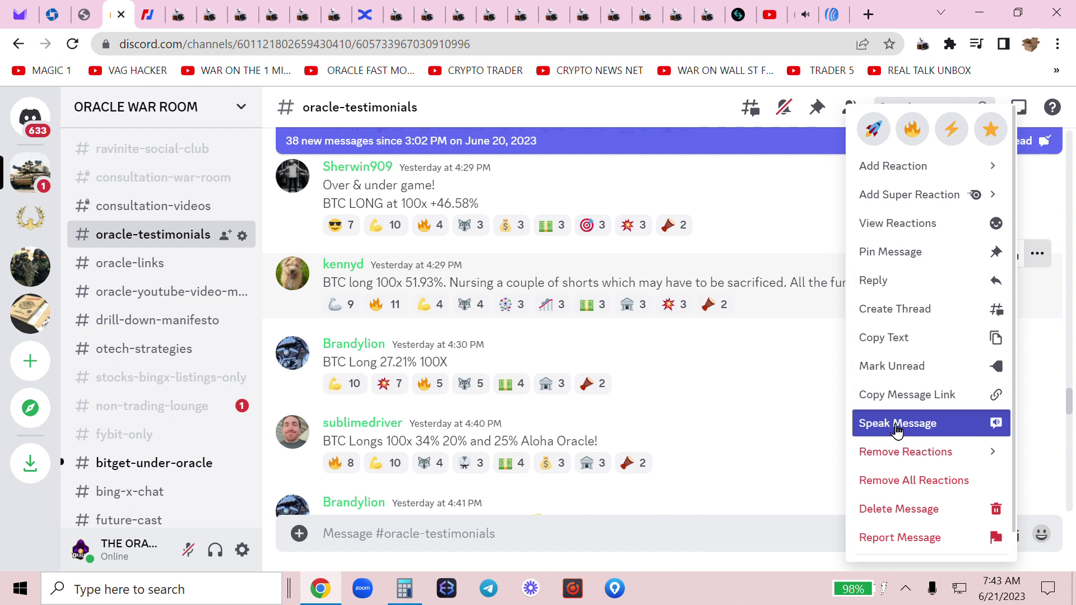
{"action": "left_click", "coordinate": [1000, 346]}
{"action": "scroll", "coordinate": [1001, 346], "scroll_direction": "down", "scroll_amount": 2}
{"action": "scroll", "coordinate": [988, 342], "scroll_direction": "down", "scroll_amount": 4}
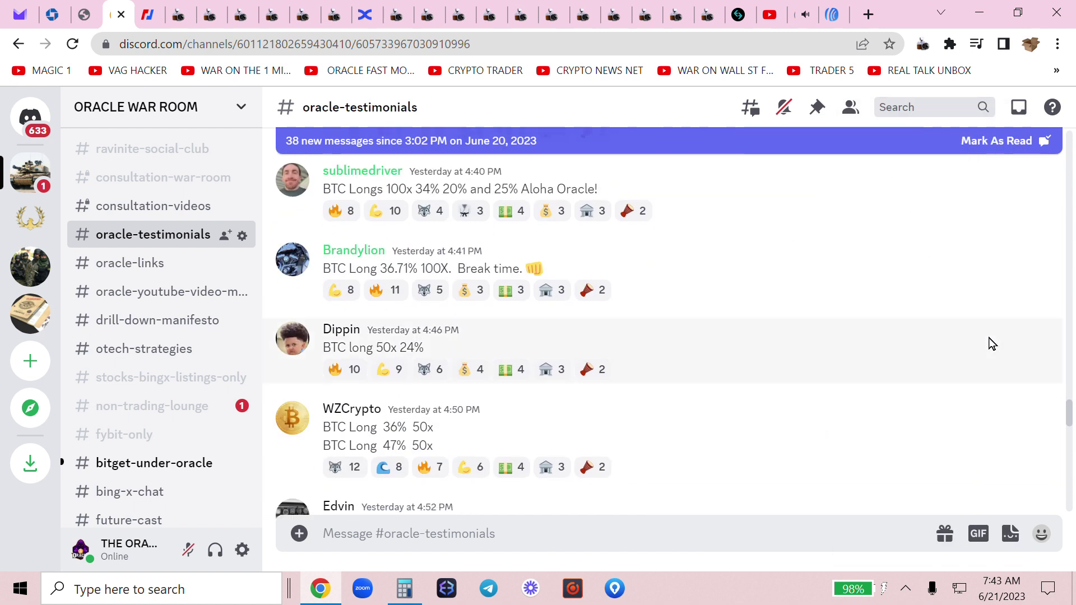
{"action": "scroll", "coordinate": [989, 344], "scroll_direction": "down", "scroll_amount": 2}
{"action": "scroll", "coordinate": [977, 325], "scroll_direction": "down", "scroll_amount": 2}
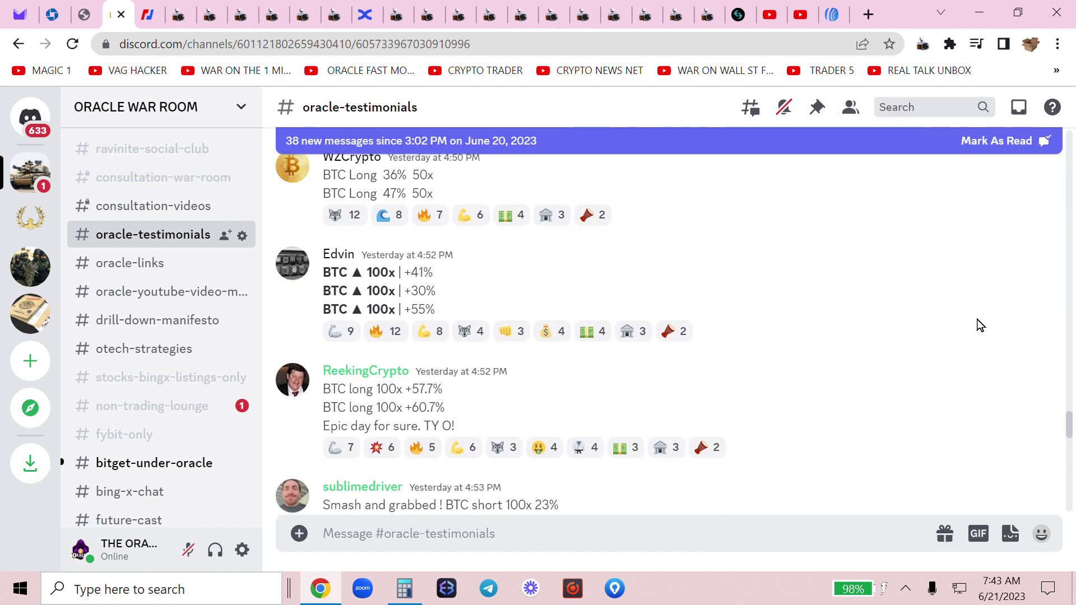
{"action": "left_click", "coordinate": [1037, 361]}
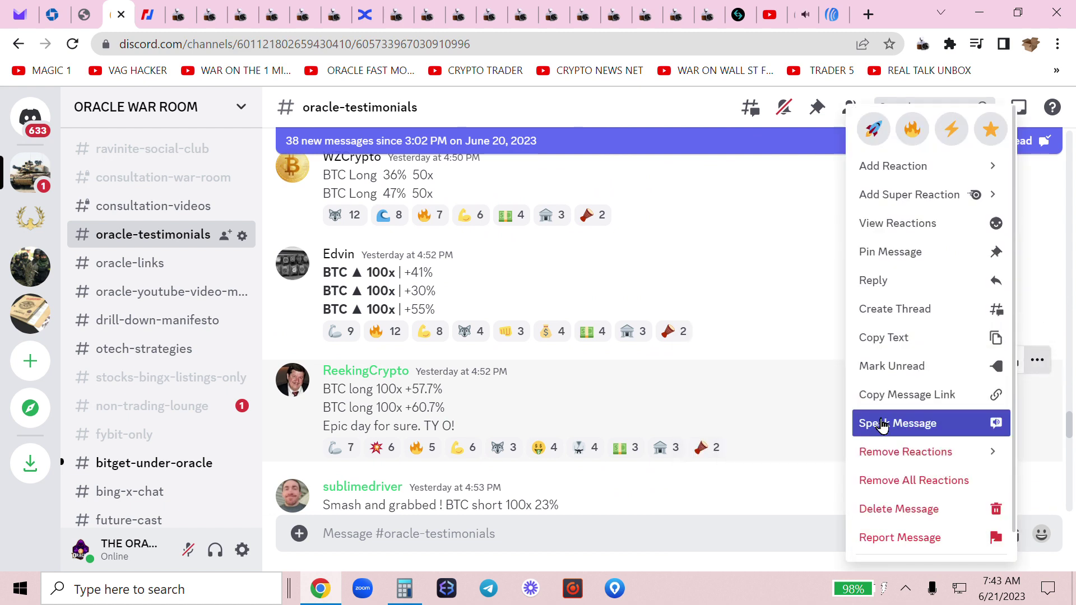
Scroll BingX down to My Position(5) and capture a page screenshot of the positions.
{"action": "left_click", "coordinate": [367, 14]}
{"action": "scroll", "coordinate": [990, 392], "scroll_direction": "down", "scroll_amount": 5}
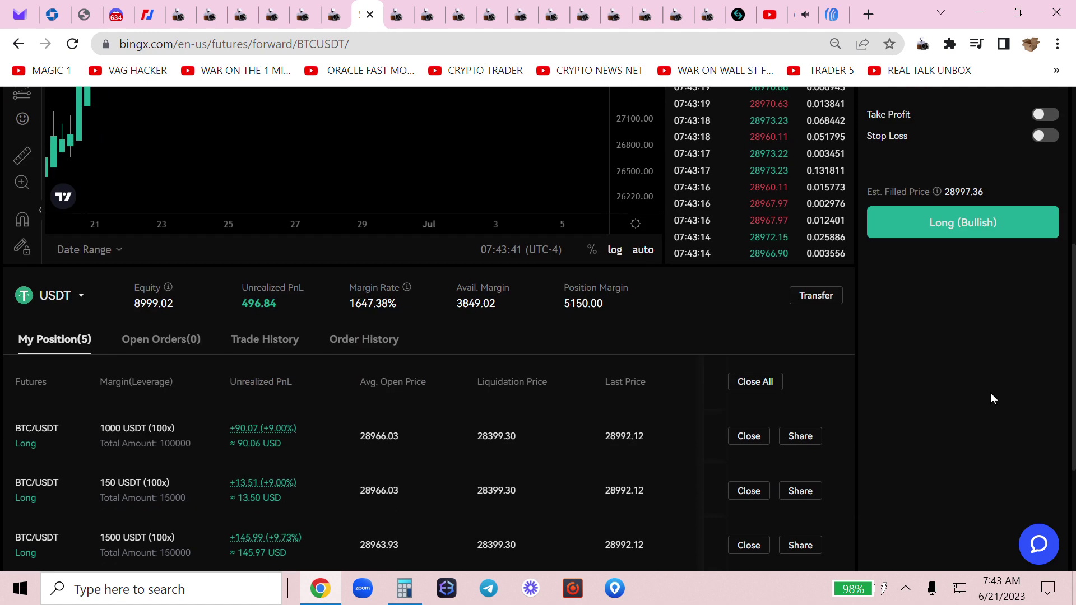
{"action": "scroll", "coordinate": [850, 443], "scroll_direction": "down", "scroll_amount": 1}
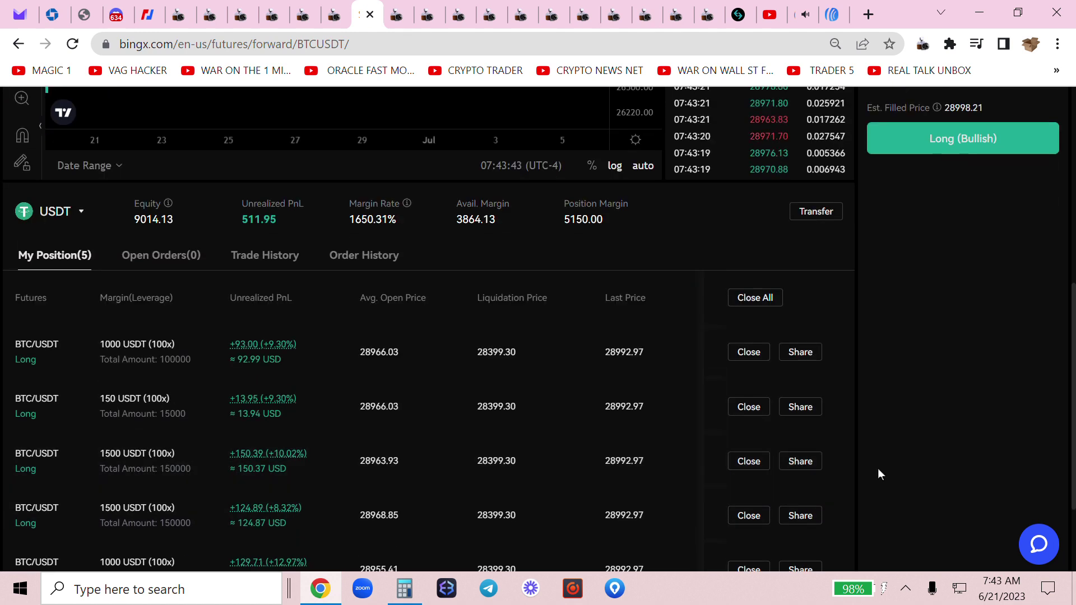
{"action": "scroll", "coordinate": [874, 470], "scroll_direction": "down", "scroll_amount": 1}
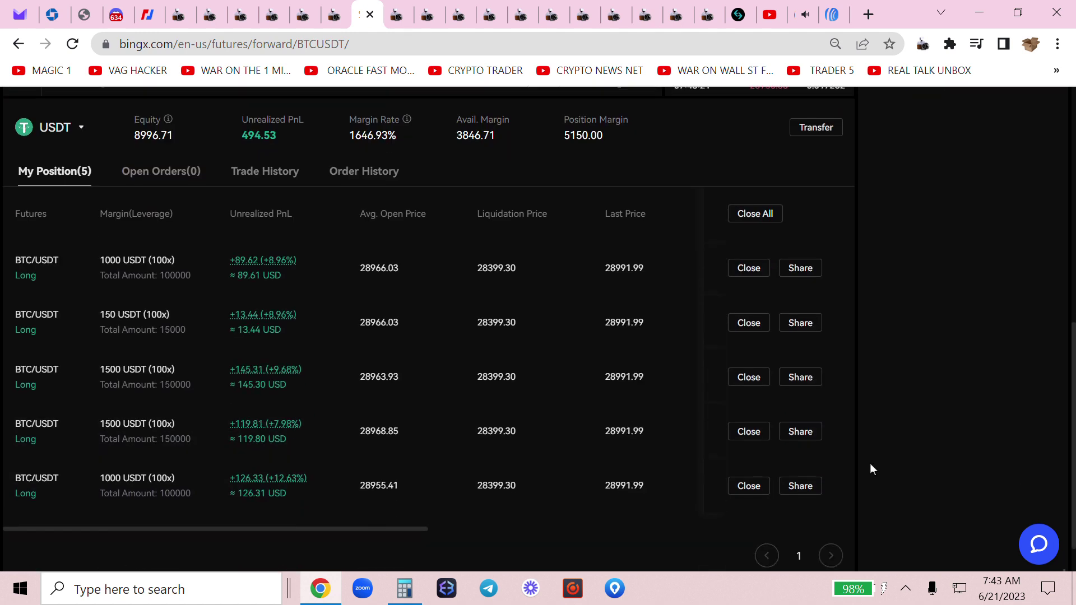
{"action": "left_click", "coordinate": [923, 44]}
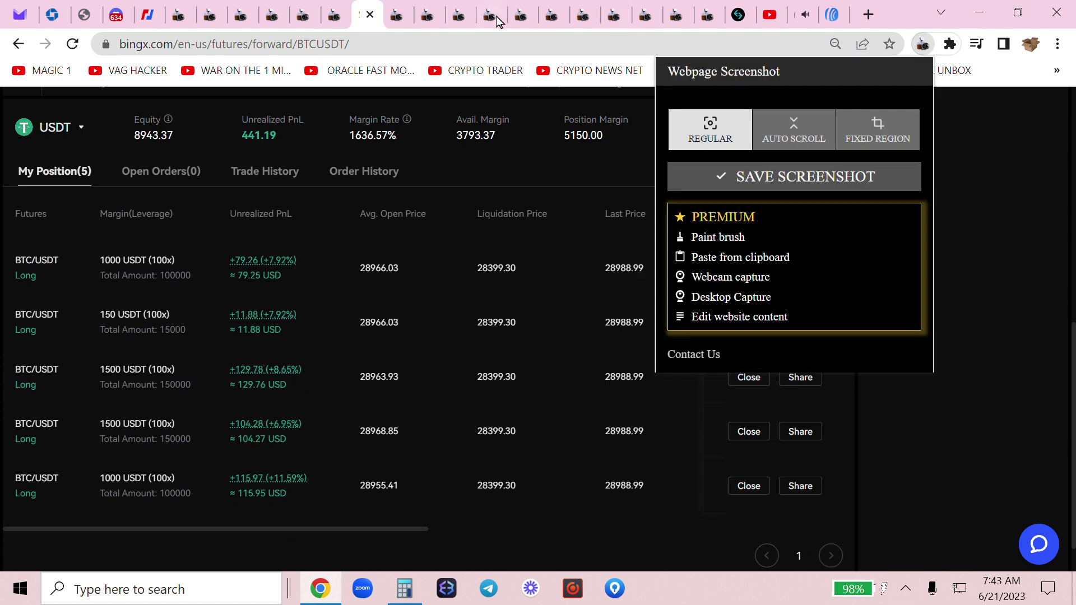
{"action": "left_click", "coordinate": [771, 168]}
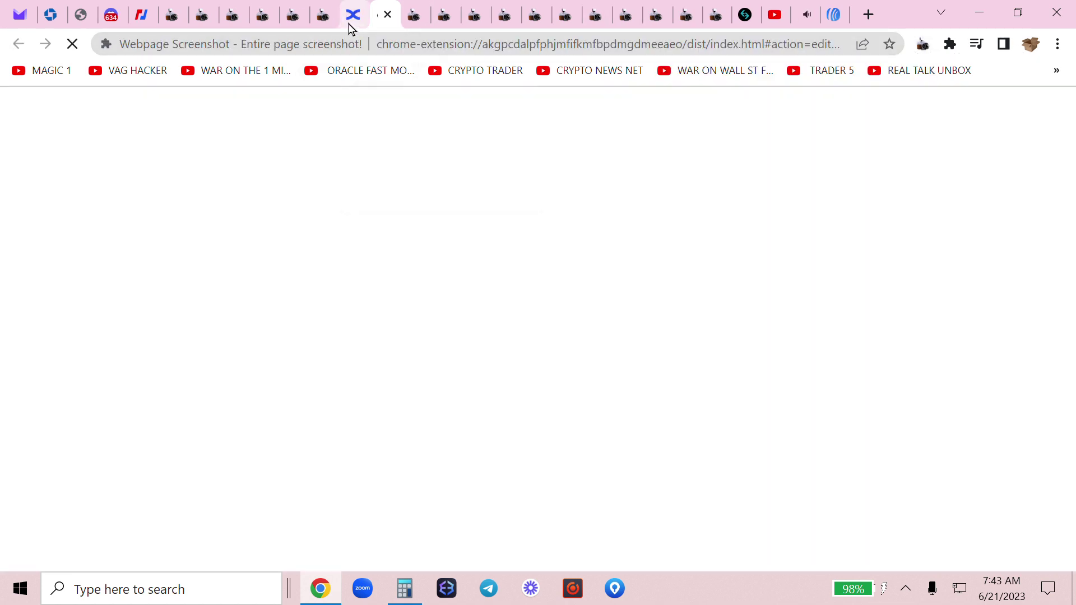
Return to the BingX window and scroll the positions table back to the Futures column.
{"action": "left_click", "coordinate": [351, 16]}
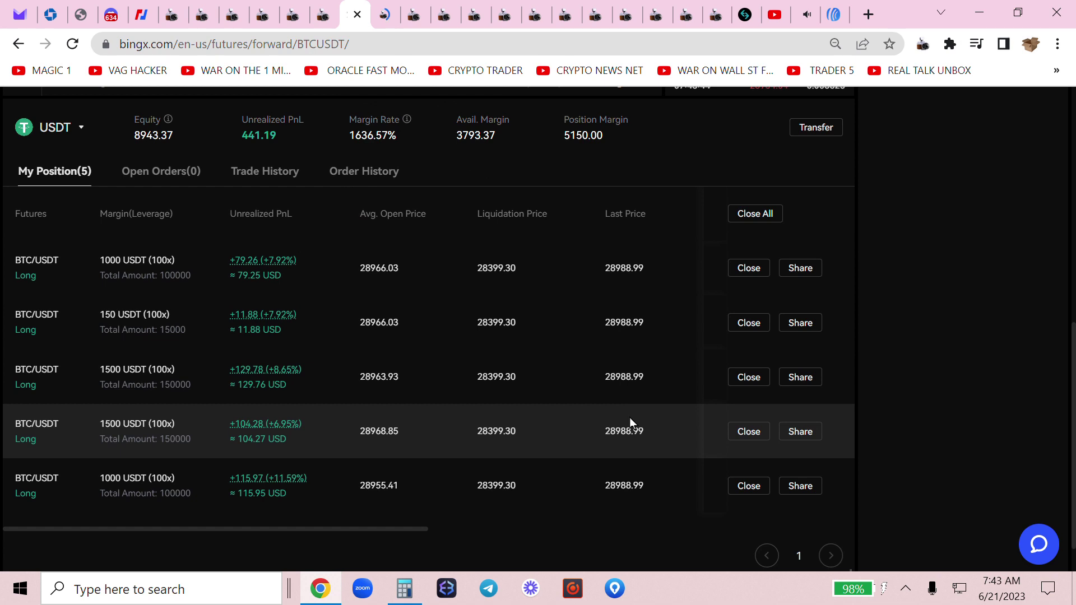
{"action": "scroll", "coordinate": [629, 417], "scroll_direction": "right", "scroll_amount": 10}
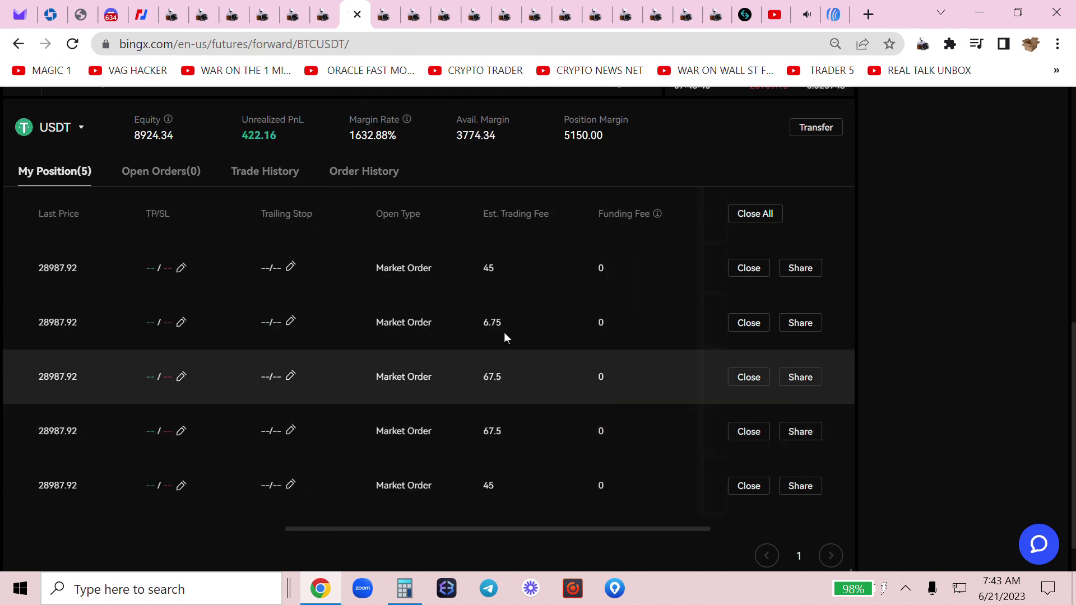
{"action": "key", "text": "super+Tab"}
{"action": "left_click", "coordinate": [176, 191]}
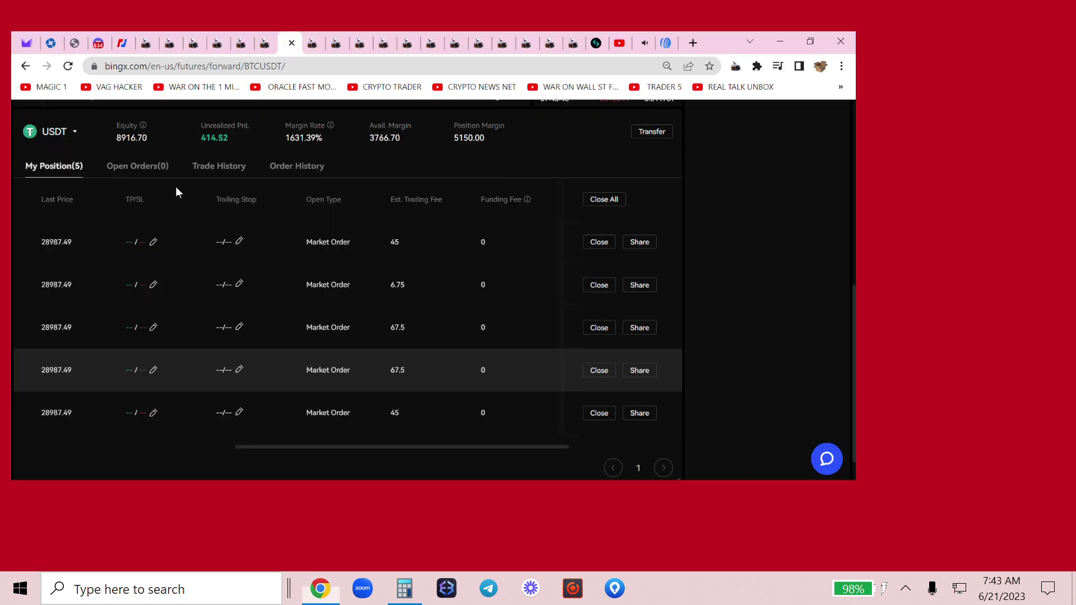
{"action": "scroll", "coordinate": [720, 361], "scroll_direction": "left", "scroll_amount": 10}
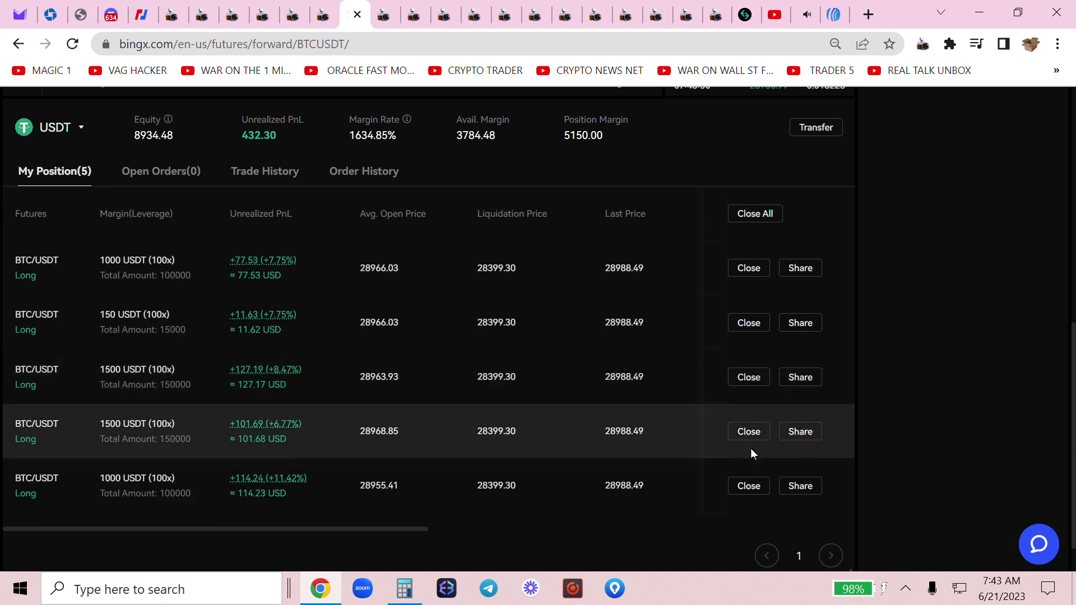
Close the 1000 USDT long opened at 28955.41 and both 1500 USDT longs.
{"action": "left_click", "coordinate": [753, 486]}
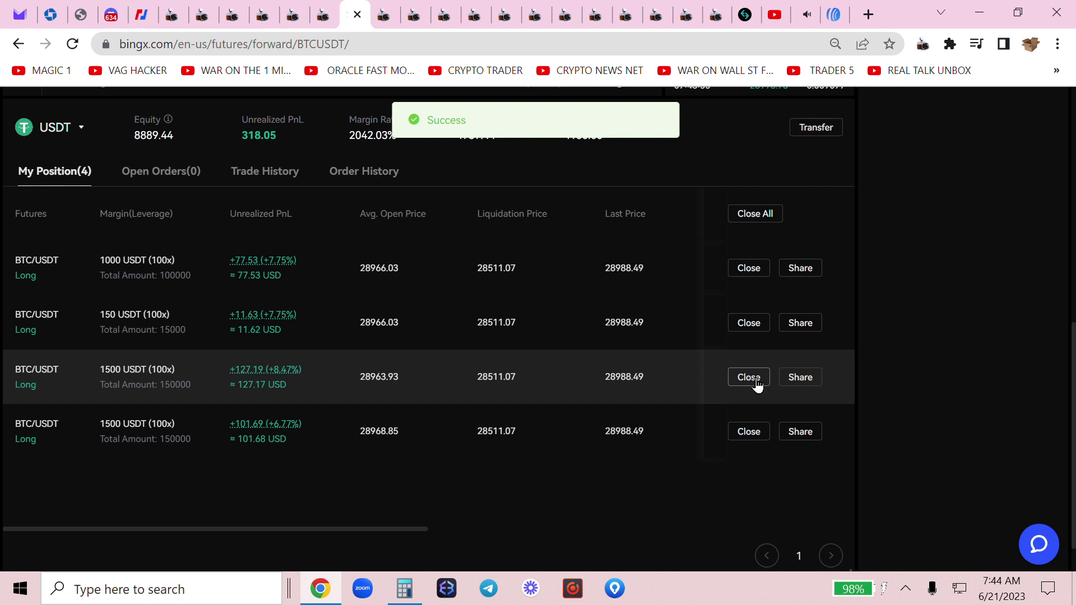
{"action": "left_click", "coordinate": [754, 379]}
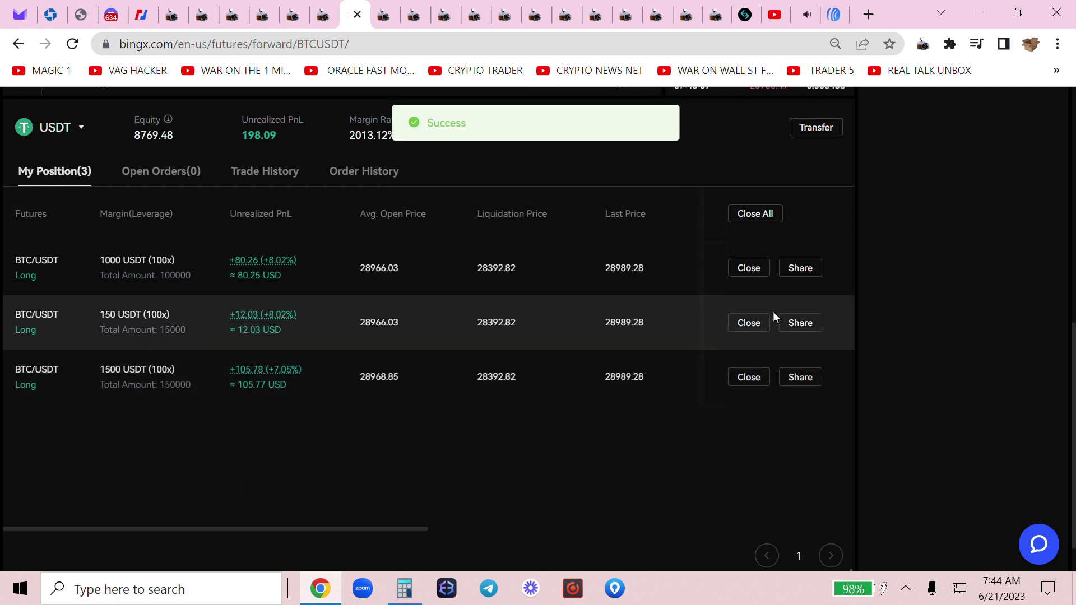
{"action": "left_click", "coordinate": [748, 377]}
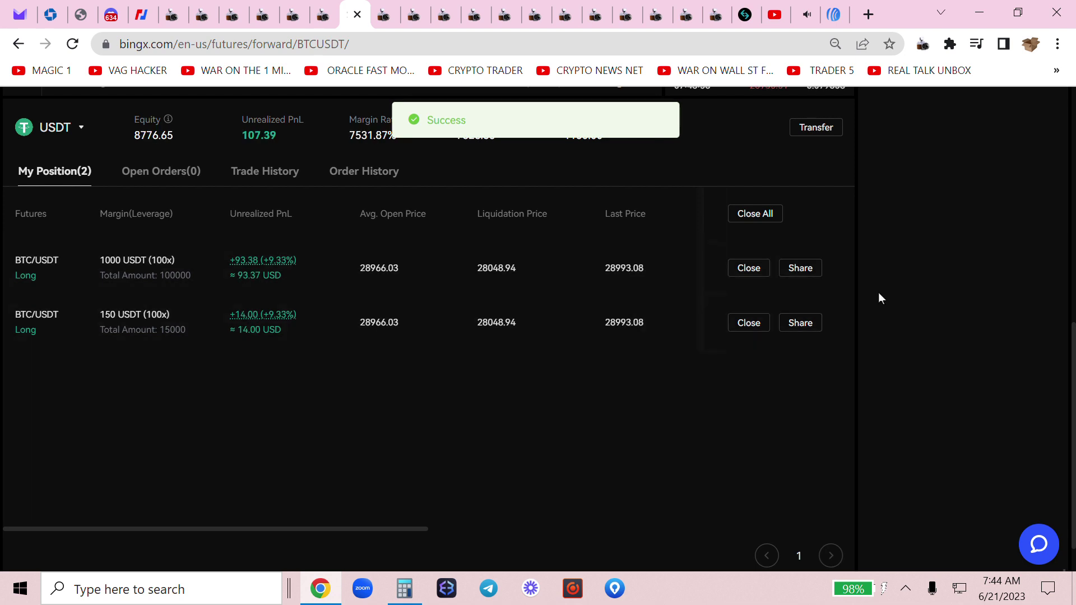
{"action": "scroll", "coordinate": [882, 298], "scroll_direction": "up", "scroll_amount": 6}
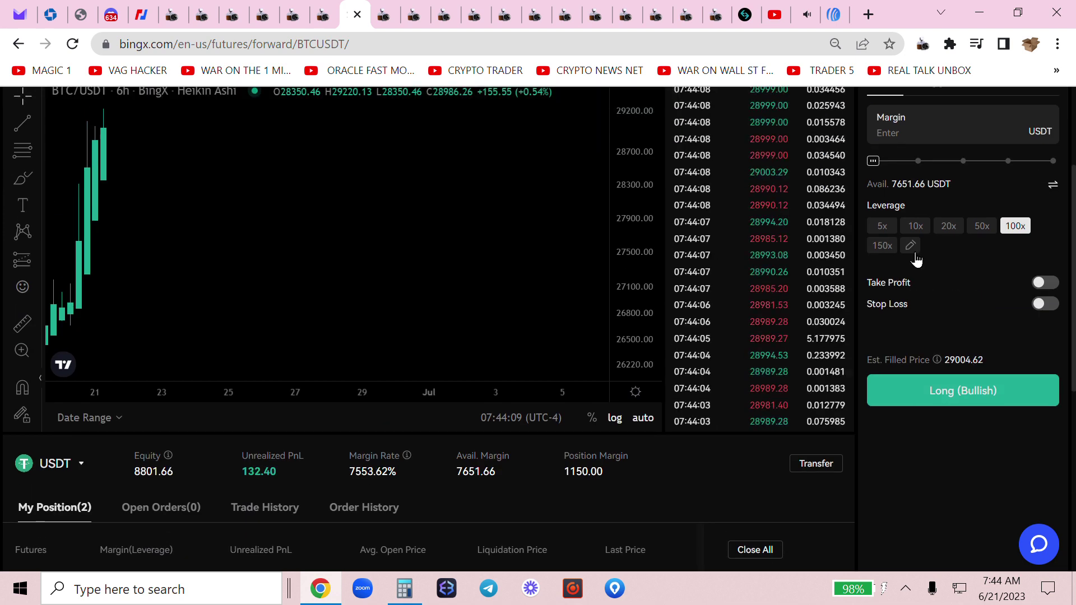
Open a new 100x BTC/USDT long with 2500 USDT margin.
{"action": "left_click", "coordinate": [913, 132]}
{"action": "type", "text": "2"}
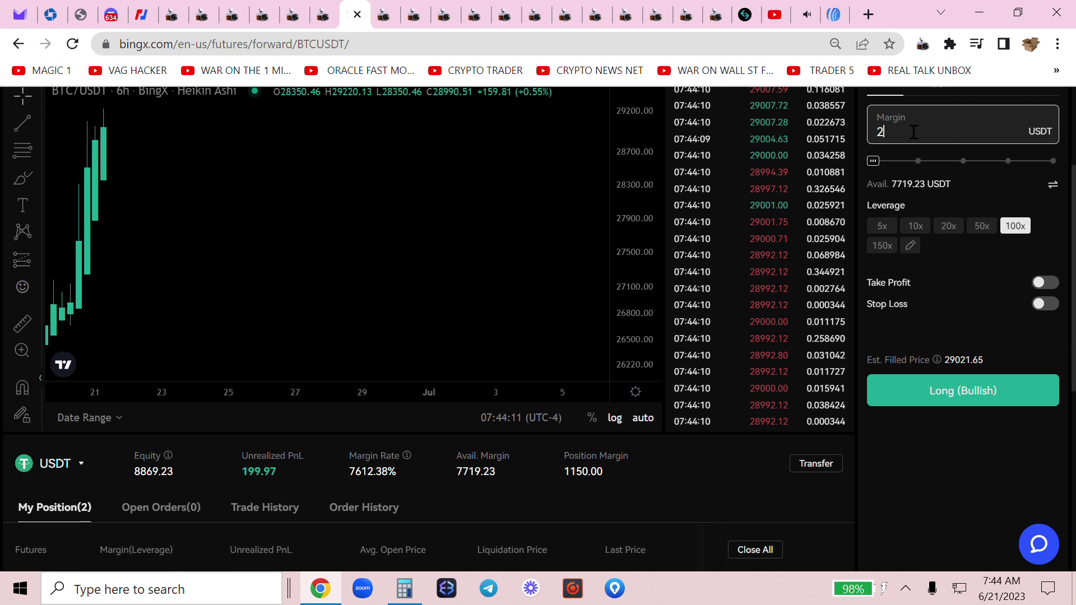
{"action": "type", "text": "500"}
{"action": "left_click", "coordinate": [922, 395]}
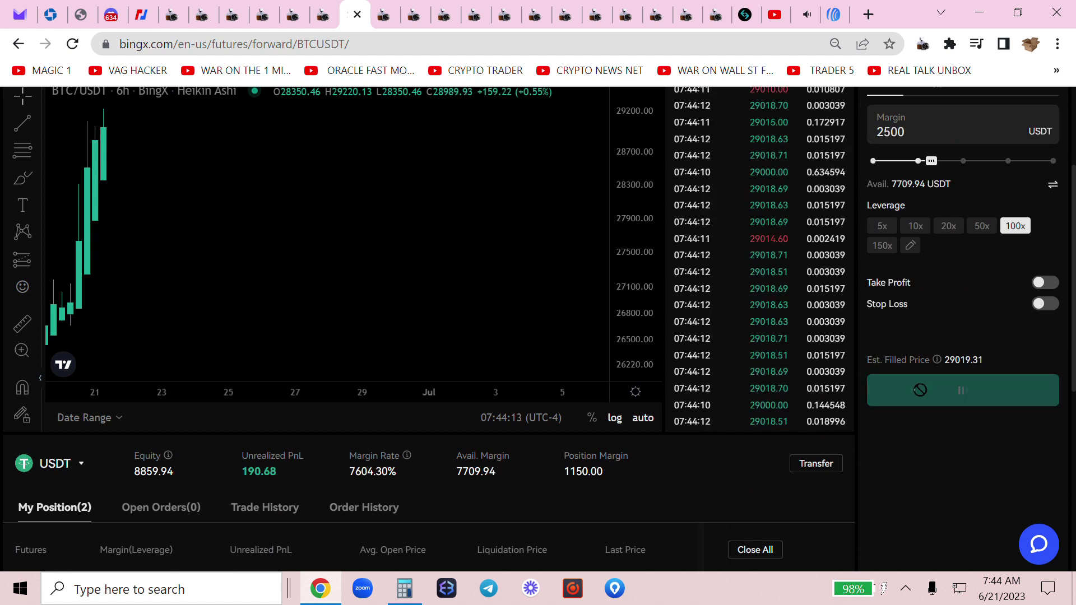
{"action": "scroll", "coordinate": [920, 397], "scroll_direction": "up", "scroll_amount": 3}
{"action": "scroll", "coordinate": [920, 397], "scroll_direction": "down", "scroll_amount": 7}
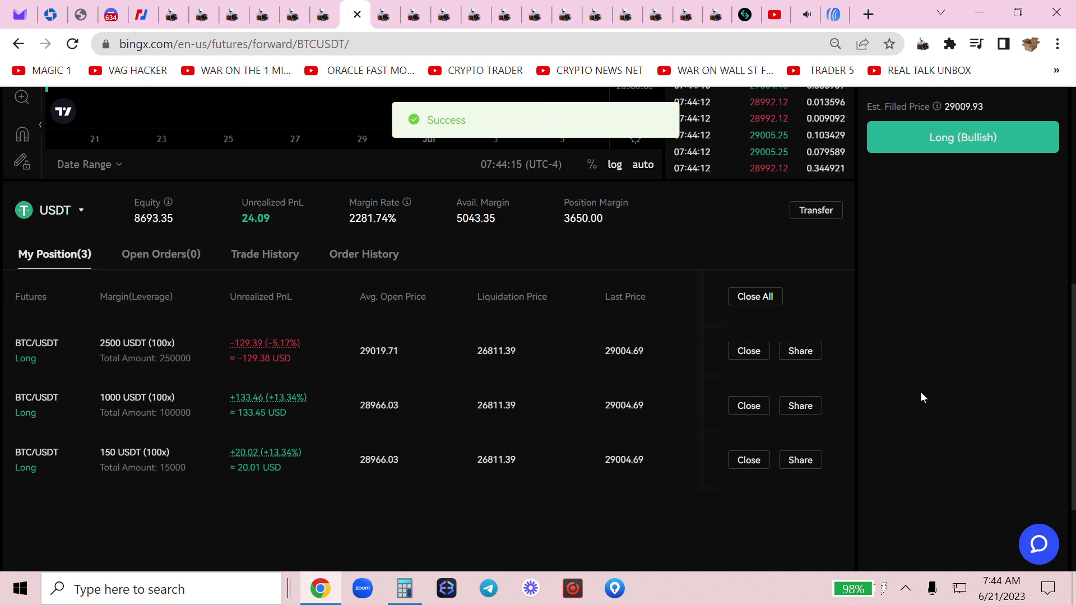
{"action": "scroll", "coordinate": [930, 403], "scroll_direction": "up", "scroll_amount": 2}
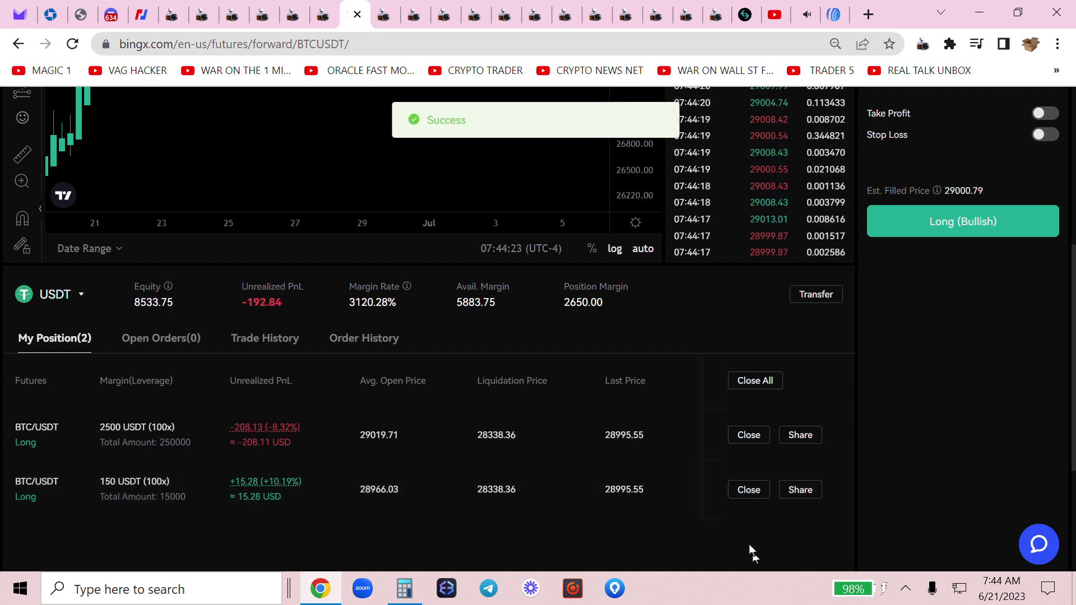
Close the 150 USDT long, leaving only the 2500 USDT position.
{"action": "left_click", "coordinate": [748, 495]}
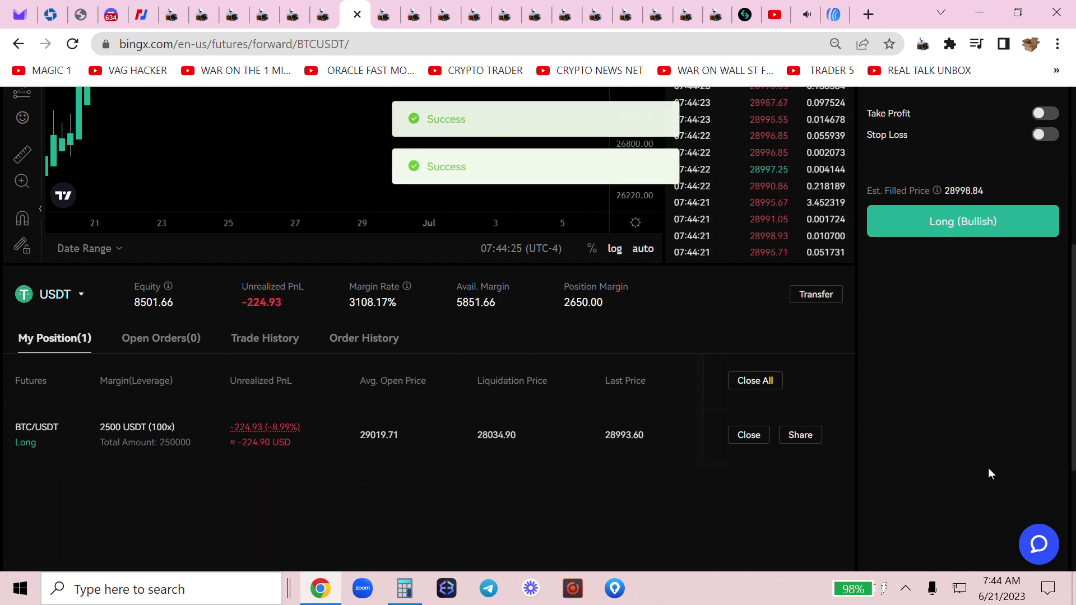
{"action": "scroll", "coordinate": [987, 467], "scroll_direction": "up", "scroll_amount": 1}
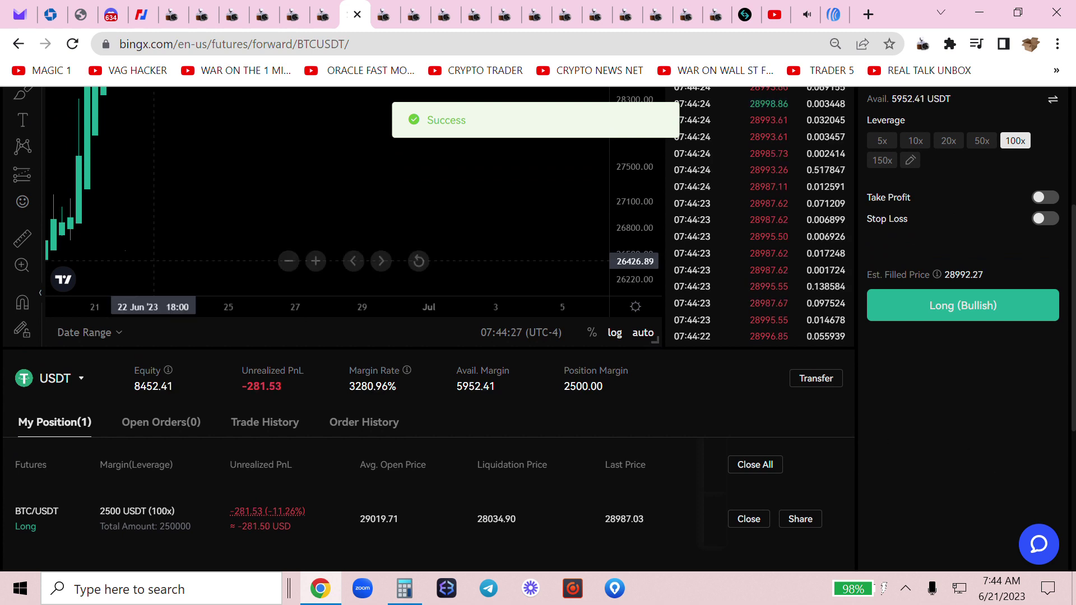
{"action": "scroll", "coordinate": [253, 236], "scroll_direction": "up", "scroll_amount": 3}
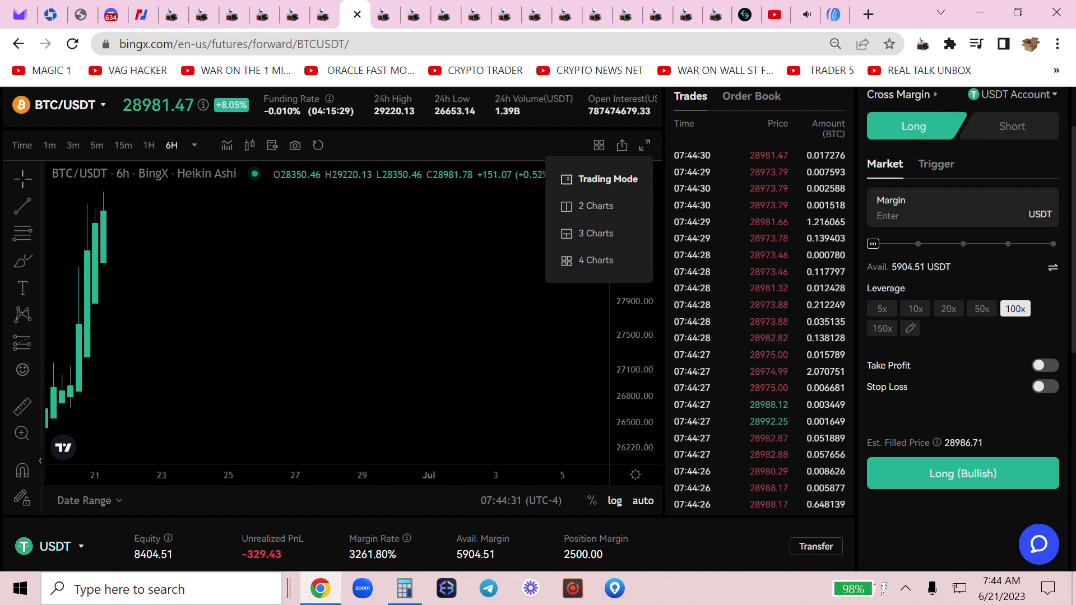
Dismiss the downloaded screenshot notice and check the current date and time on the taskbar clock.
{"action": "scroll", "coordinate": [1038, 328], "scroll_direction": "down", "scroll_amount": 3}
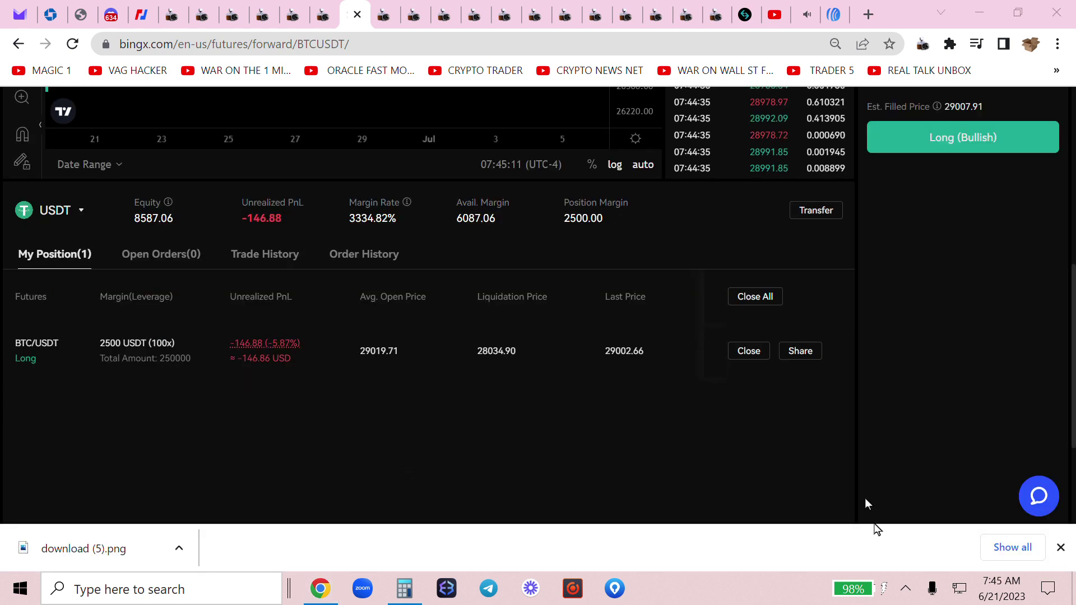
{"action": "scroll", "coordinate": [911, 445], "scroll_direction": "up", "scroll_amount": 6}
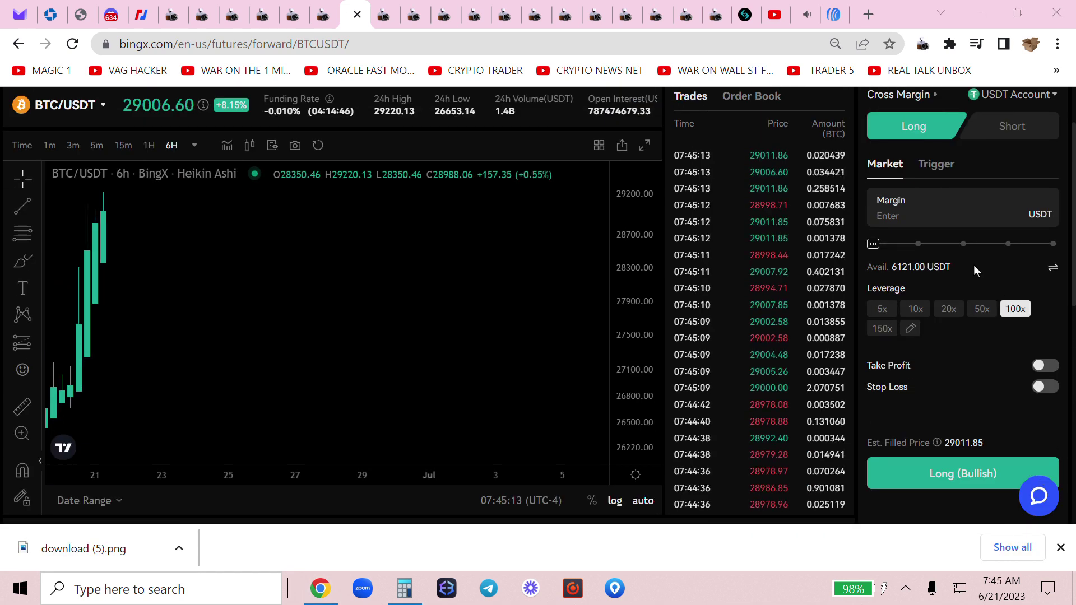
{"action": "left_click", "coordinate": [1060, 547]}
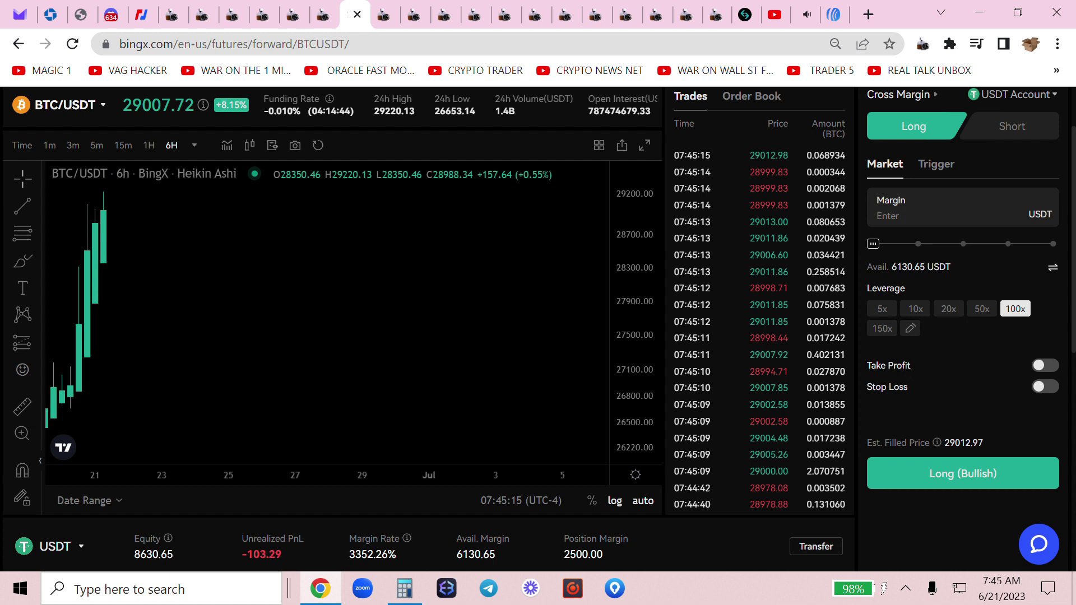
{"action": "left_click", "coordinate": [1002, 588]}
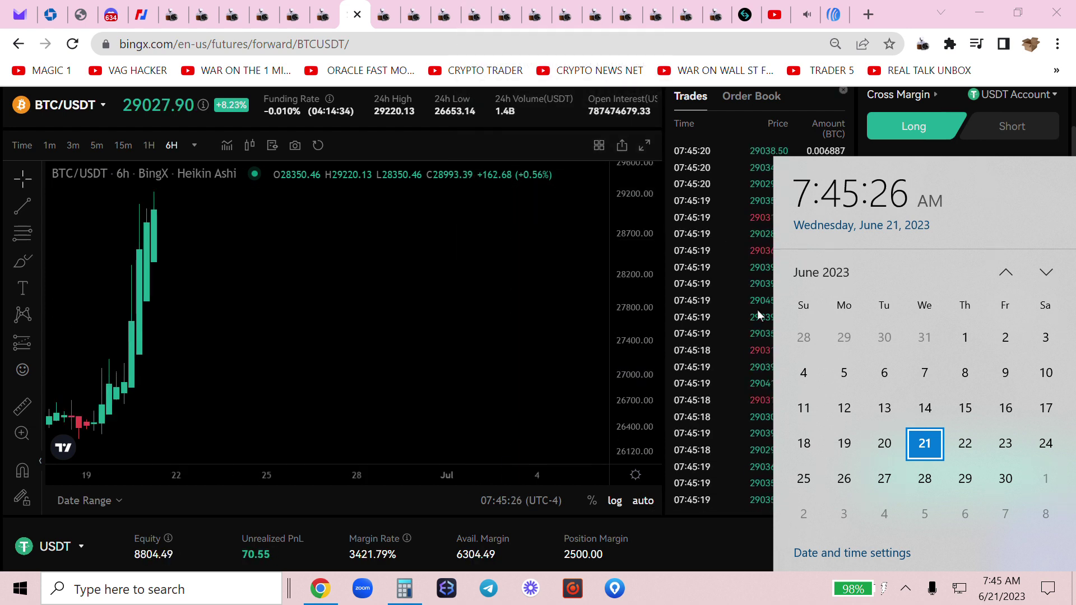
{"action": "key", "text": "Escape"}
{"action": "scroll", "coordinate": [1034, 274], "scroll_direction": "down", "scroll_amount": 5}
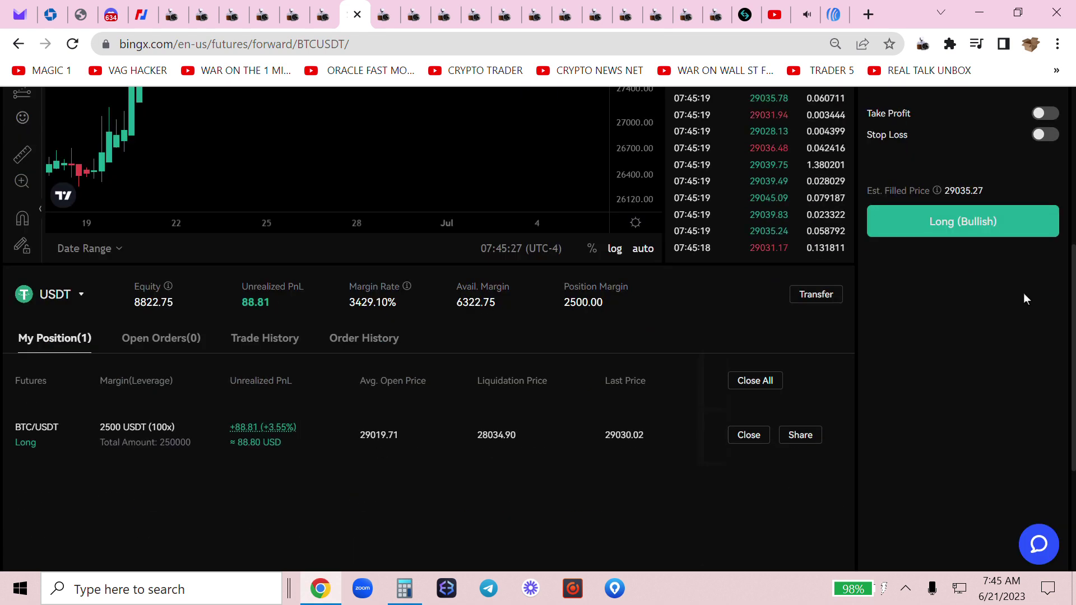
{"action": "scroll", "coordinate": [1008, 314], "scroll_direction": "up", "scroll_amount": 3}
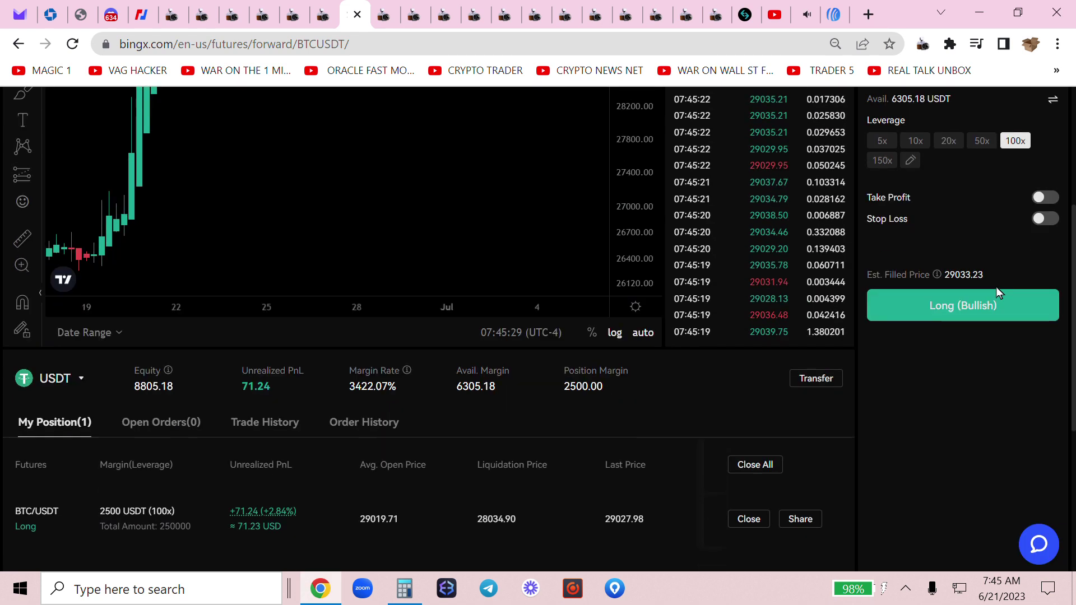
{"action": "scroll", "coordinate": [996, 287], "scroll_direction": "down", "scroll_amount": 2}
{"action": "left_click", "coordinate": [1001, 588]}
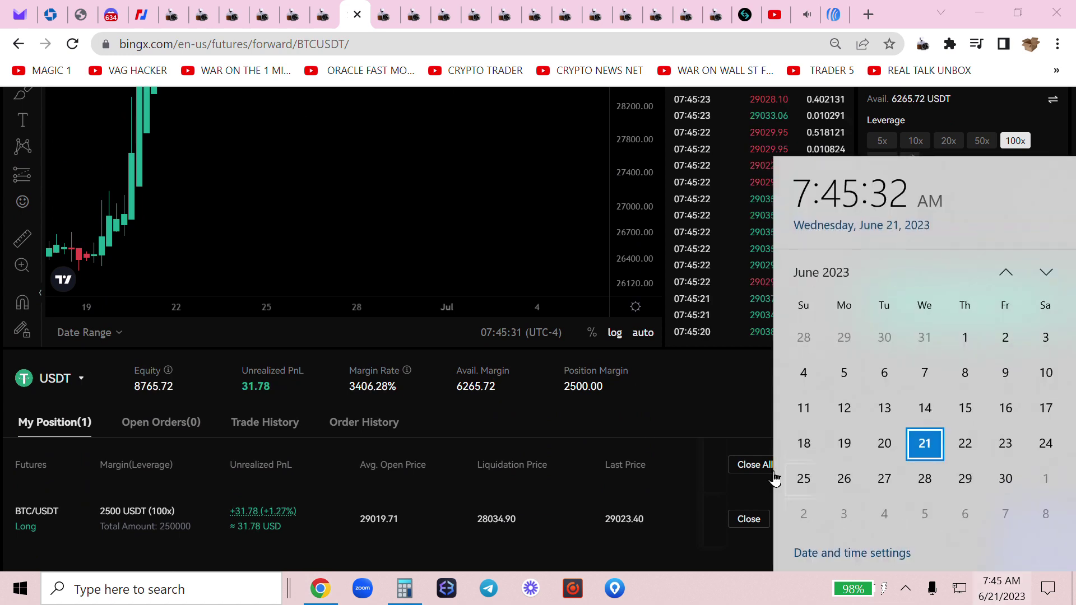
{"action": "left_click", "coordinate": [323, 526]}
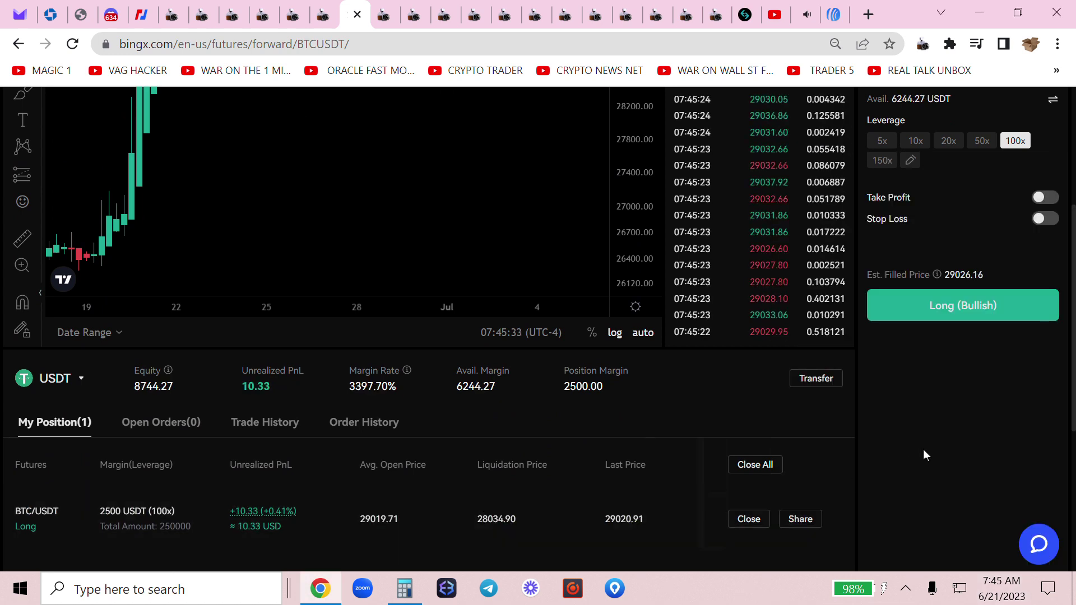
{"action": "scroll", "coordinate": [937, 453], "scroll_direction": "up", "scroll_amount": 2}
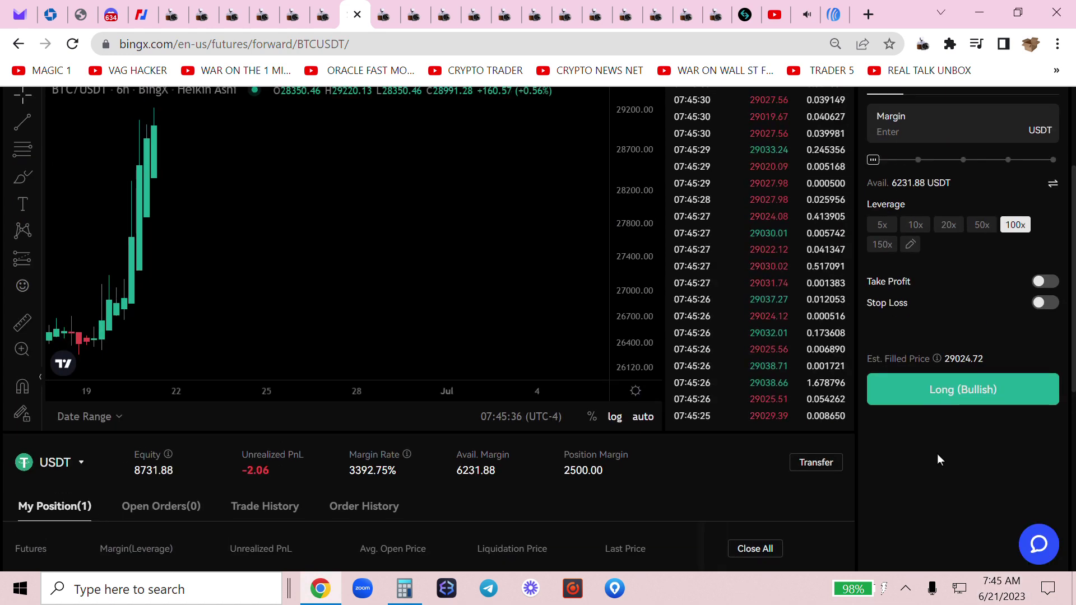
{"action": "scroll", "coordinate": [946, 465], "scroll_direction": "up", "scroll_amount": 2}
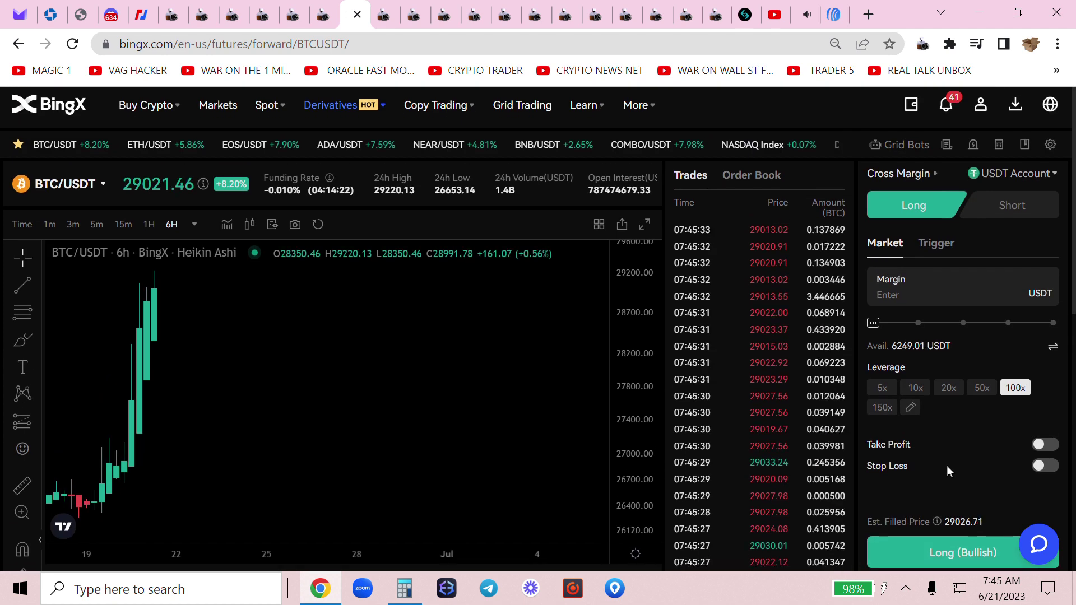
{"action": "scroll", "coordinate": [947, 465], "scroll_direction": "down", "scroll_amount": 2}
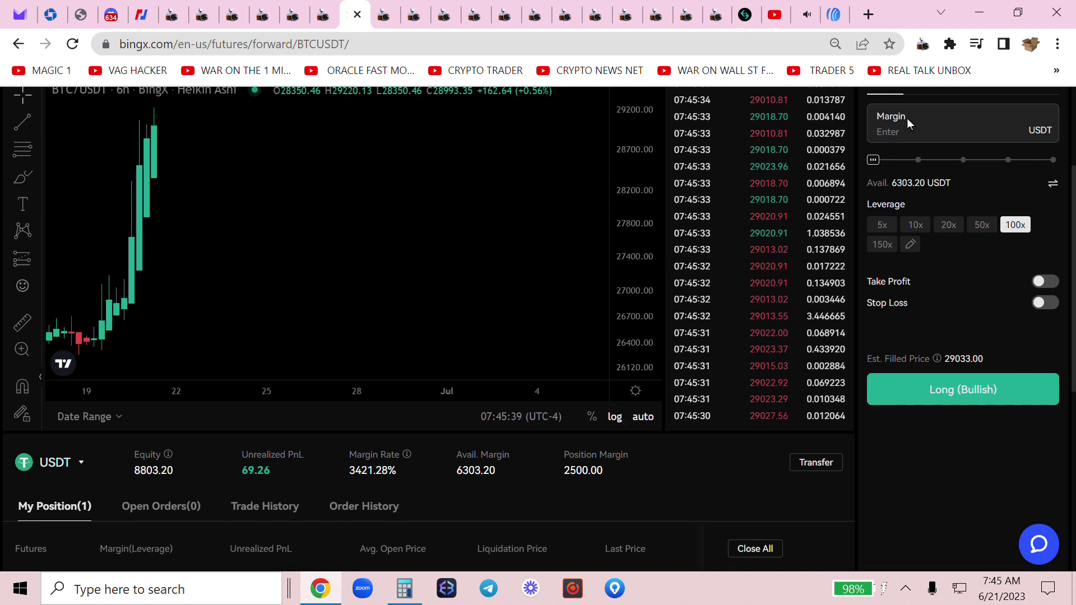
Select the Margin field and scroll across the positions table to review the 2500 USDT long.
{"action": "left_click", "coordinate": [895, 128]}
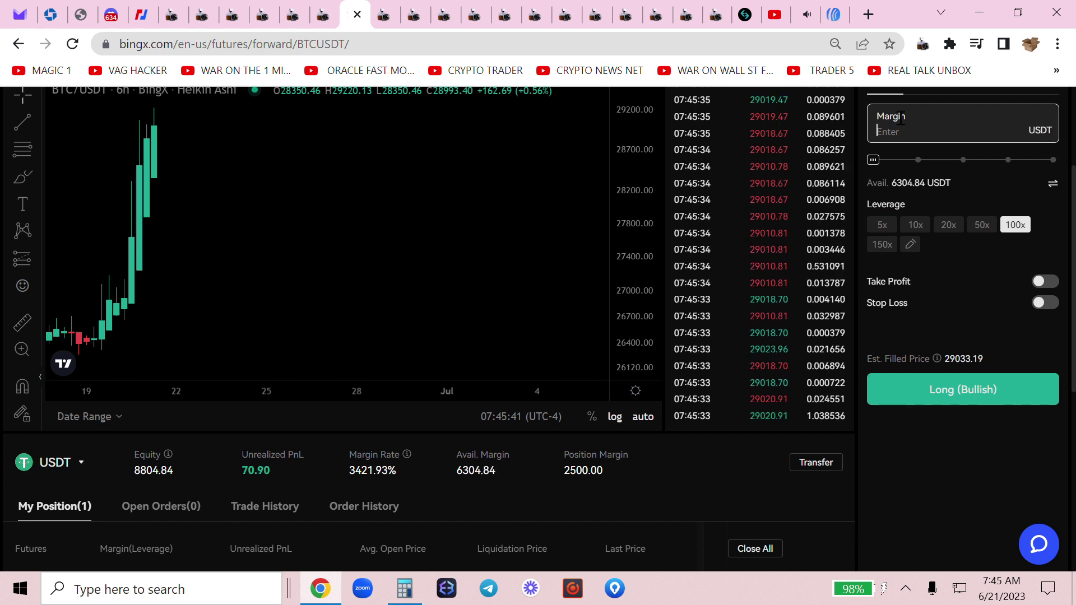
{"action": "scroll", "coordinate": [895, 128], "scroll_direction": "up", "scroll_amount": 3}
{"action": "mouse_move", "coordinate": [902, 126]}
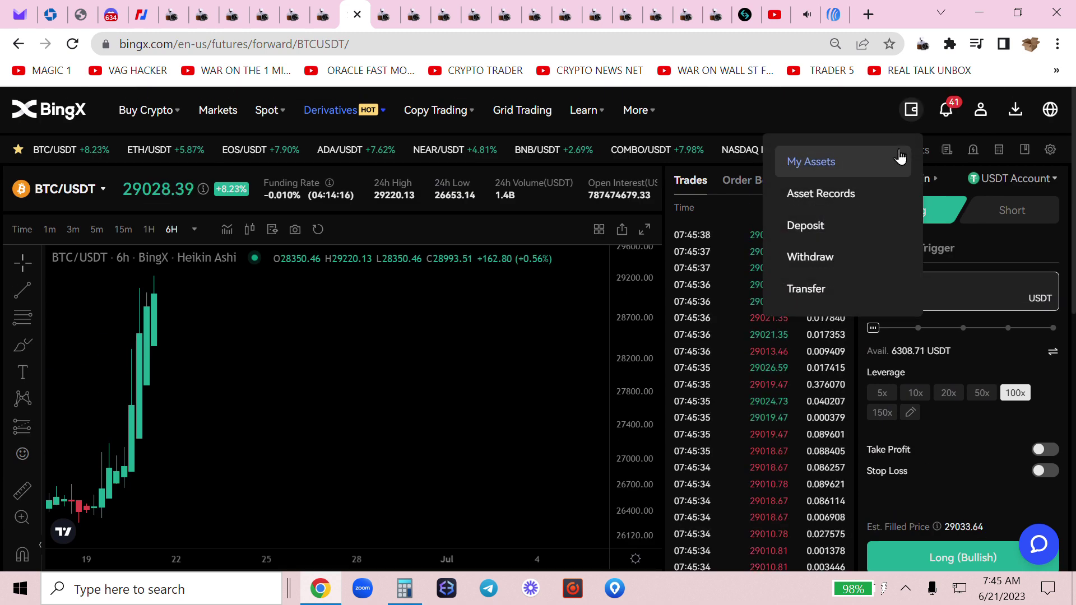
{"action": "scroll", "coordinate": [899, 150], "scroll_direction": "down", "scroll_amount": 4}
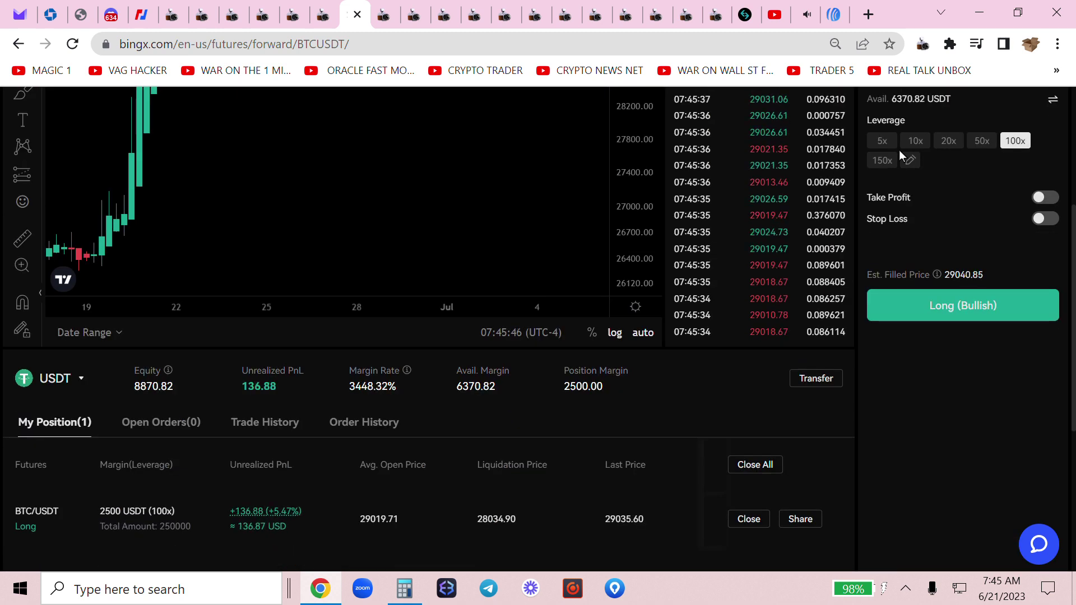
{"action": "scroll", "coordinate": [426, 504], "scroll_direction": "right", "scroll_amount": 5}
{"action": "scroll", "coordinate": [426, 504], "scroll_direction": "right", "scroll_amount": 2}
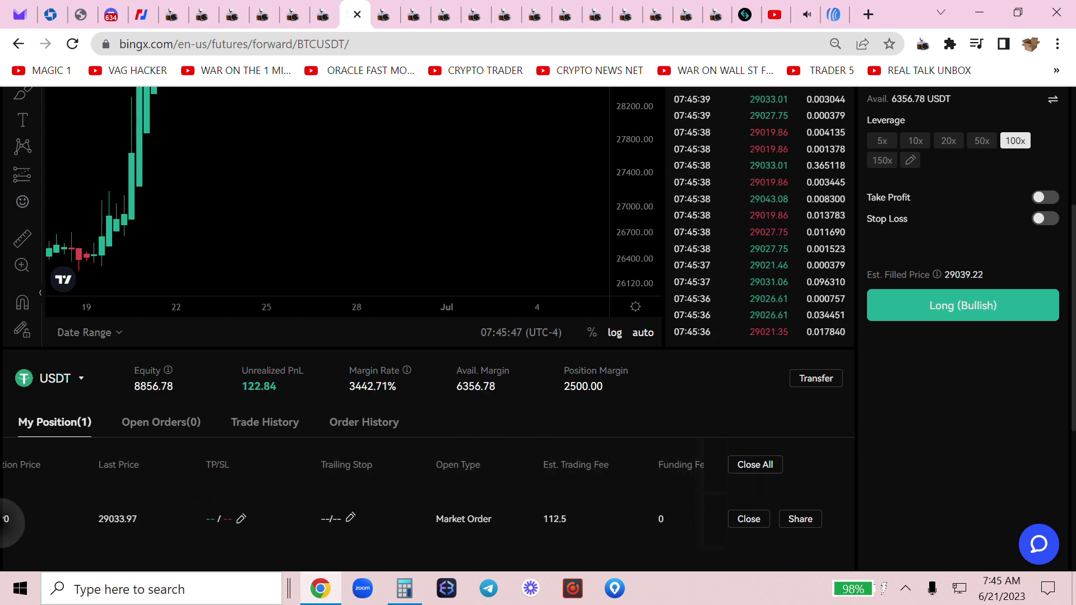
{"action": "scroll", "coordinate": [426, 504], "scroll_direction": "left", "scroll_amount": 8}
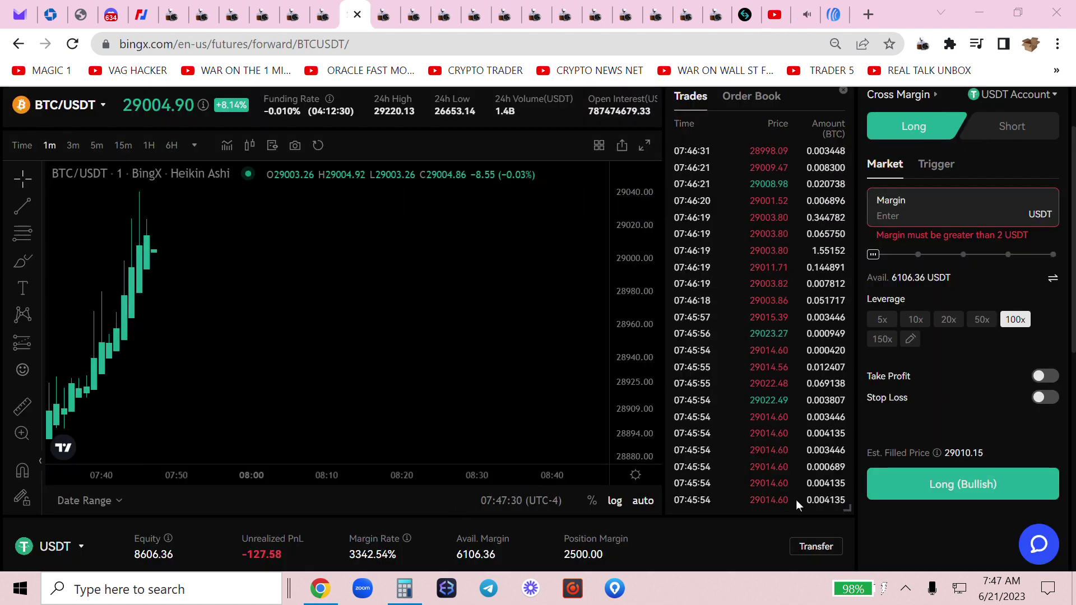
Check the open BTC/USDT long, then bring up the calendar showing June 21, 2023.
{"action": "scroll", "coordinate": [796, 500], "scroll_direction": "down", "scroll_amount": 3}
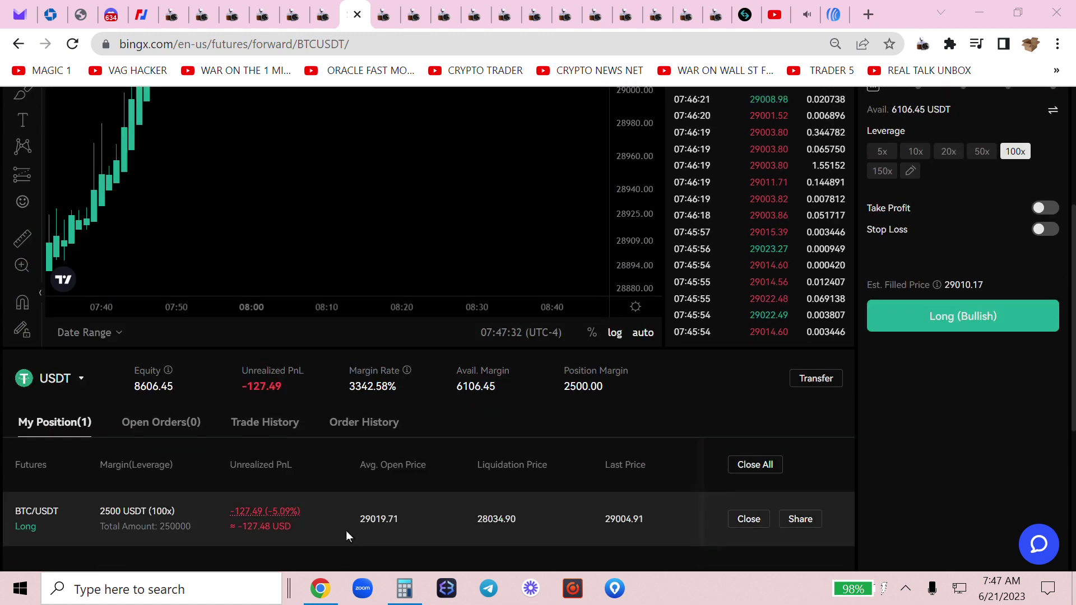
{"action": "scroll", "coordinate": [704, 401], "scroll_direction": "up", "scroll_amount": 3}
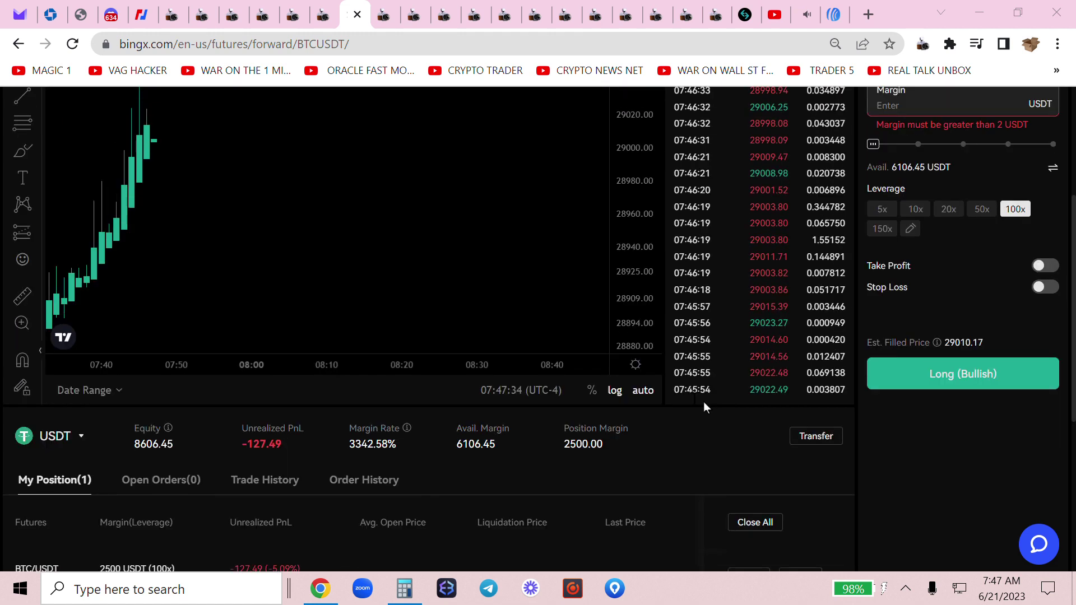
{"action": "scroll", "coordinate": [757, 445], "scroll_direction": "down", "scroll_amount": 3}
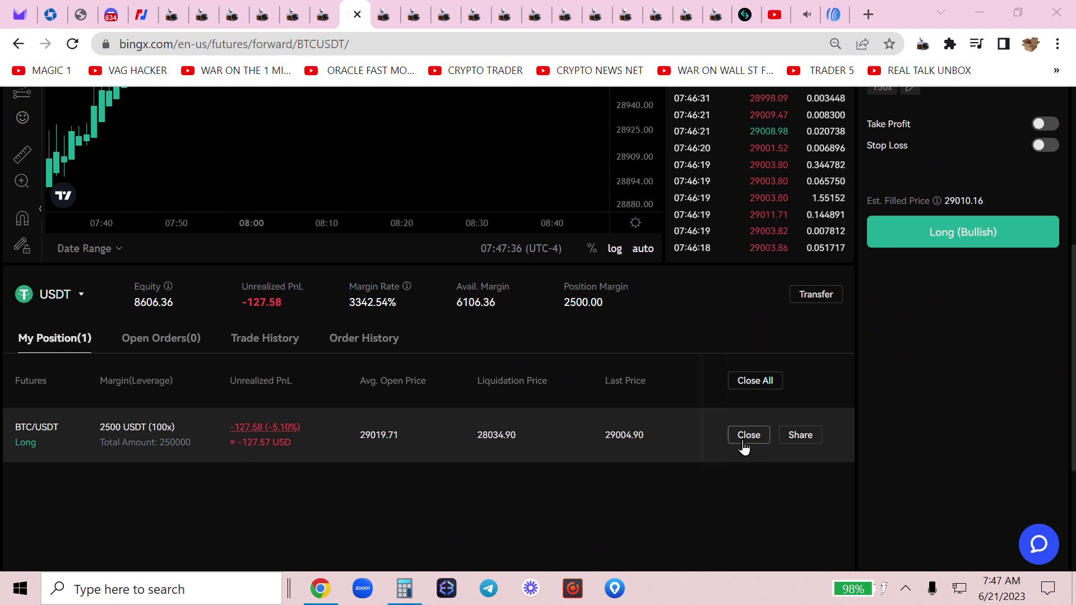
{"action": "scroll", "coordinate": [744, 449], "scroll_direction": "up", "scroll_amount": 3}
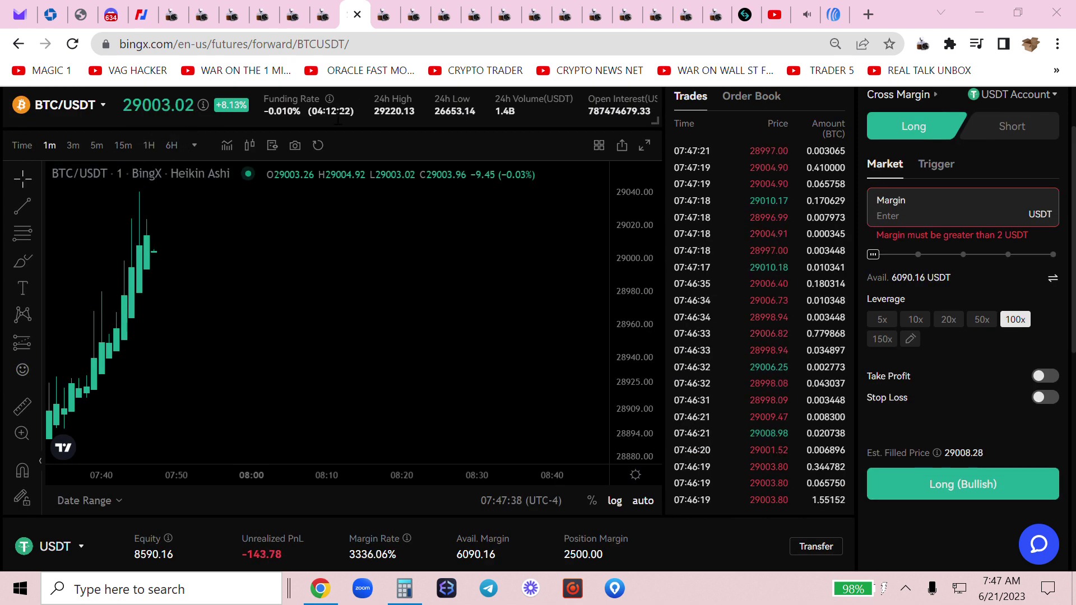
{"action": "scroll", "coordinate": [859, 361], "scroll_direction": "down", "scroll_amount": 3}
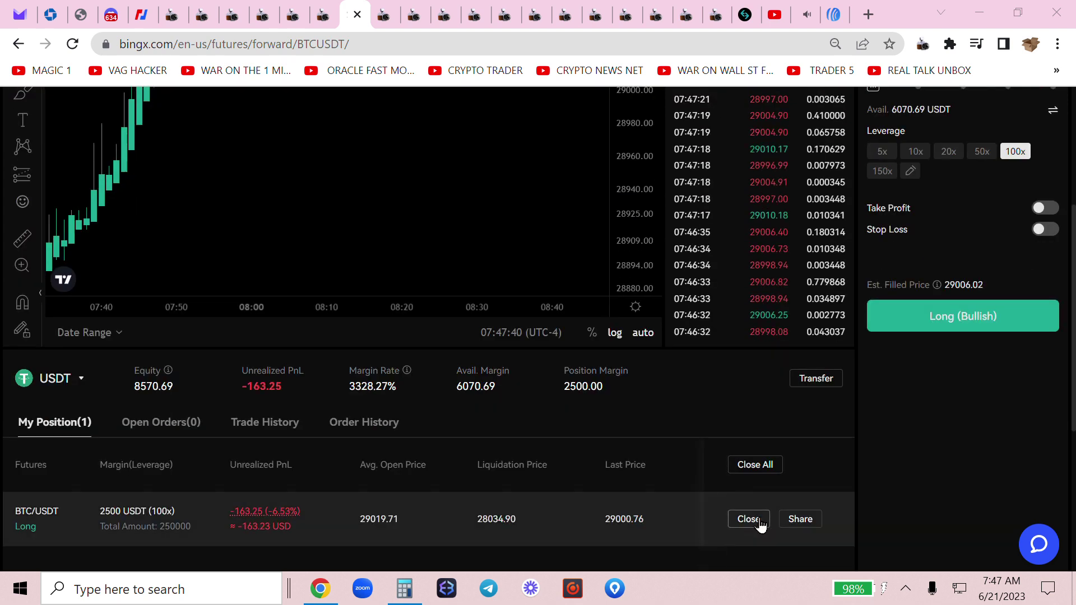
{"action": "scroll", "coordinate": [1006, 494], "scroll_direction": "up", "scroll_amount": 5}
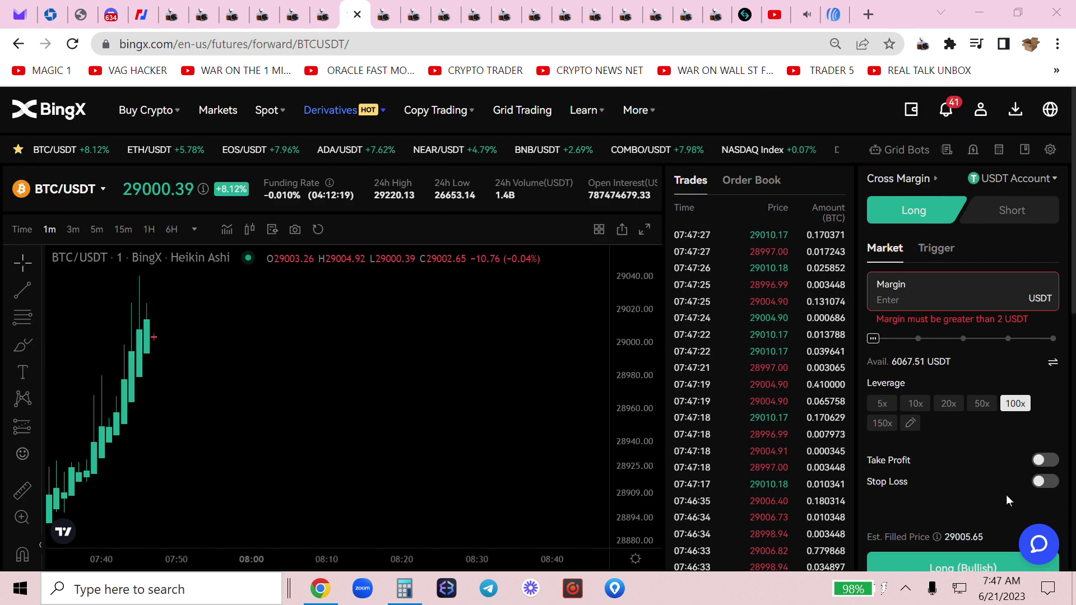
{"action": "left_click", "coordinate": [987, 599]}
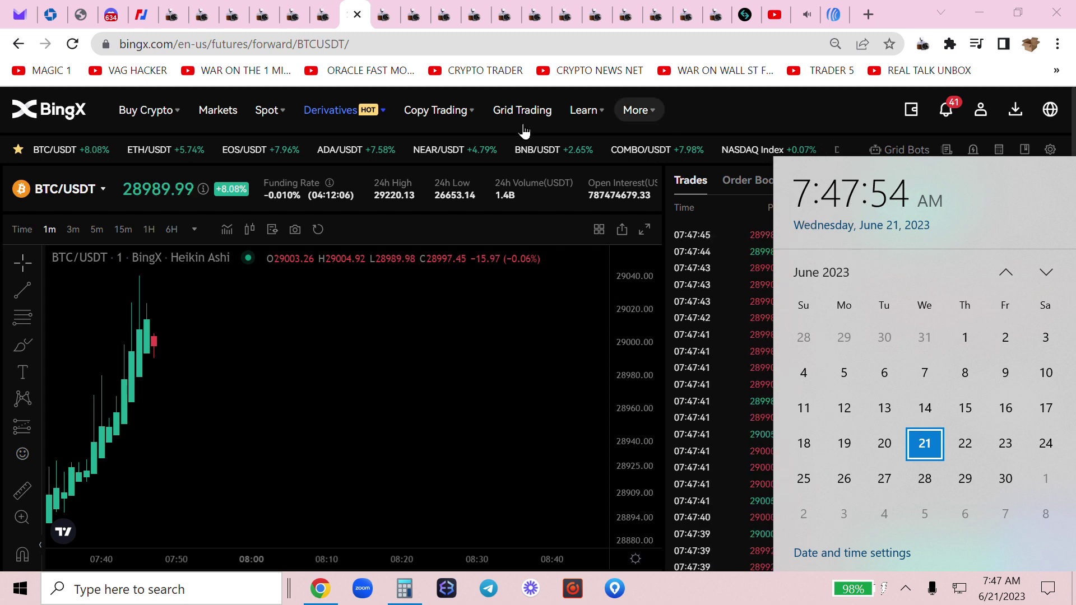
{"action": "right_click", "coordinate": [240, 241]}
Show the BTC/USDT chart on 6-hour candles and pan toward later dates.
{"action": "left_click", "coordinate": [172, 230]}
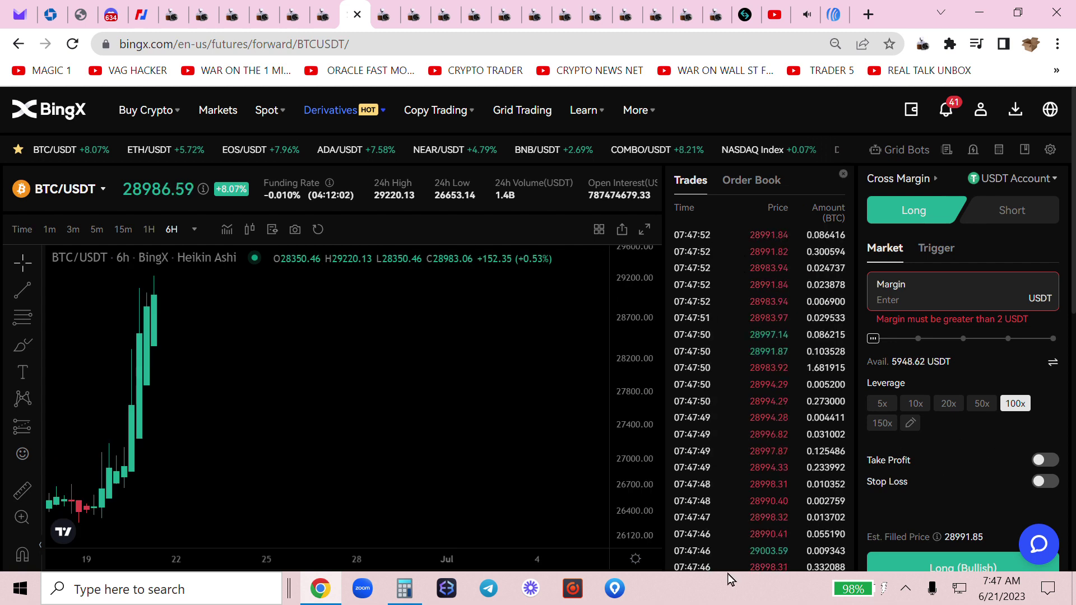
{"action": "scroll", "coordinate": [896, 462], "scroll_direction": "down", "scroll_amount": 3}
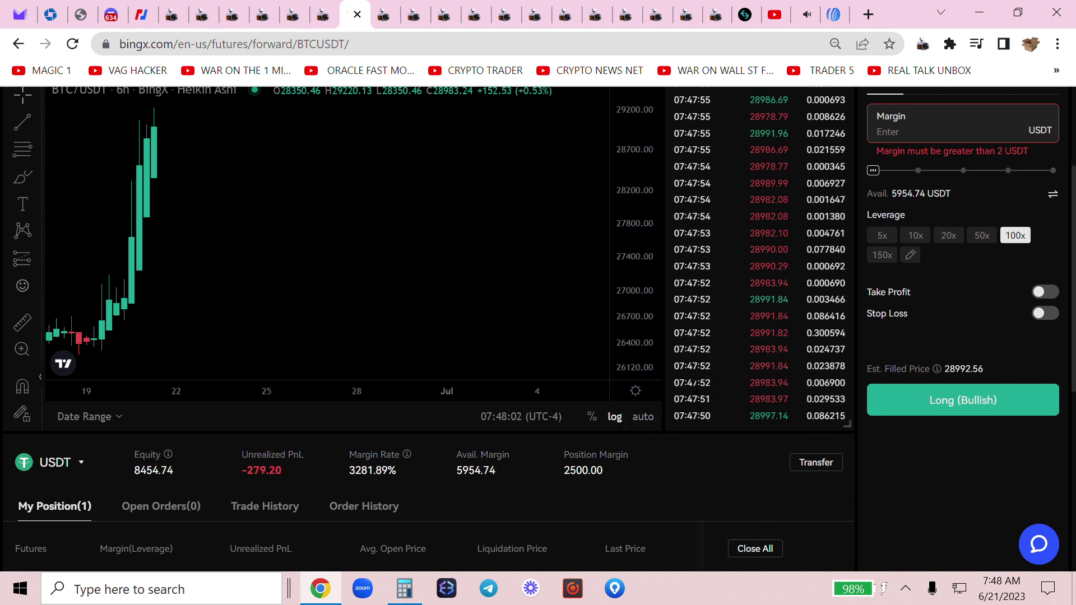
{"action": "scroll", "coordinate": [650, 425], "scroll_direction": "up", "scroll_amount": 3}
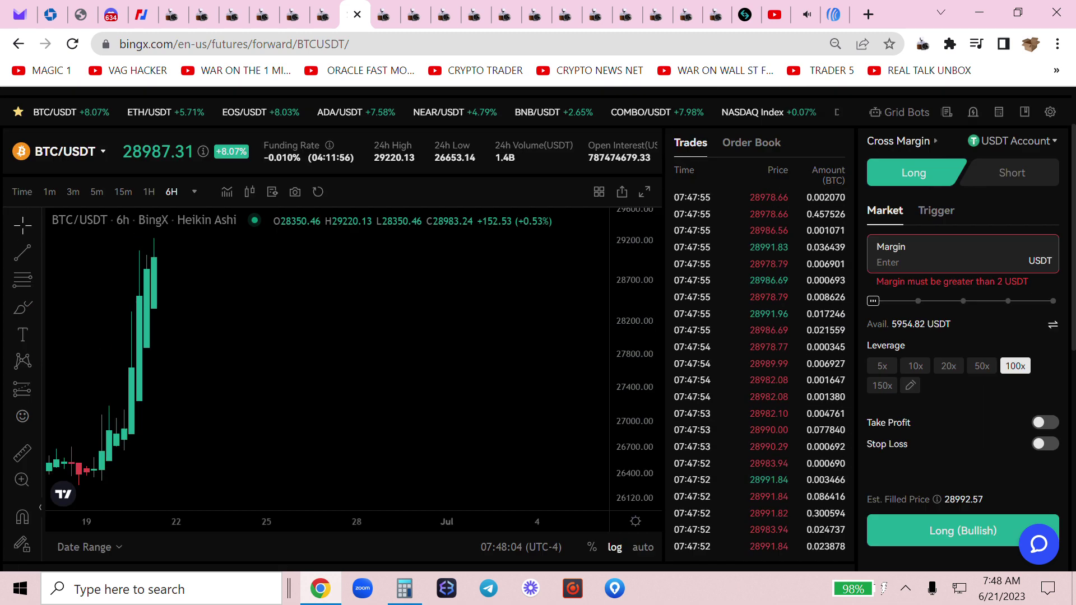
{"action": "left_click_drag", "start_coordinate": [191, 341], "coordinate": [130, 374]}
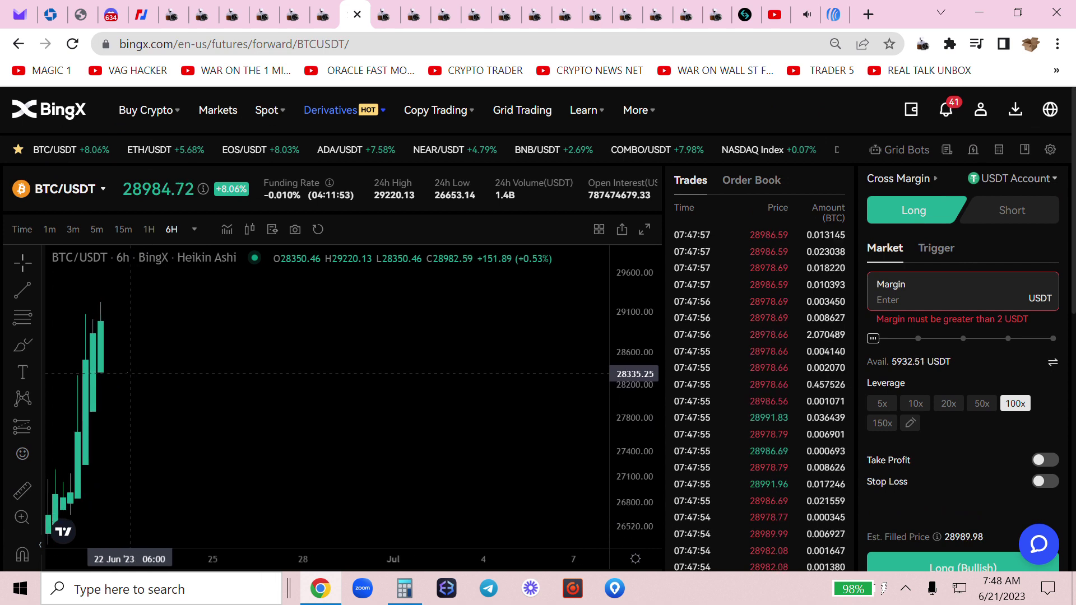
Switch to 1-minute Heikin Ashi candles with the price axis auto-fitted.
{"action": "left_click", "coordinate": [148, 236]}
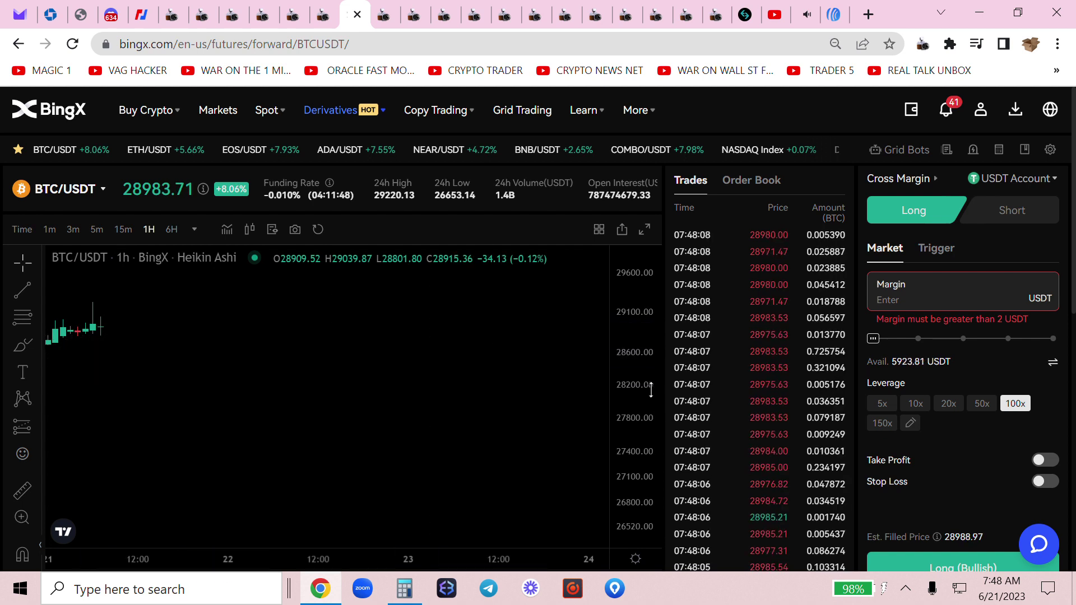
{"action": "left_click", "coordinate": [49, 234]}
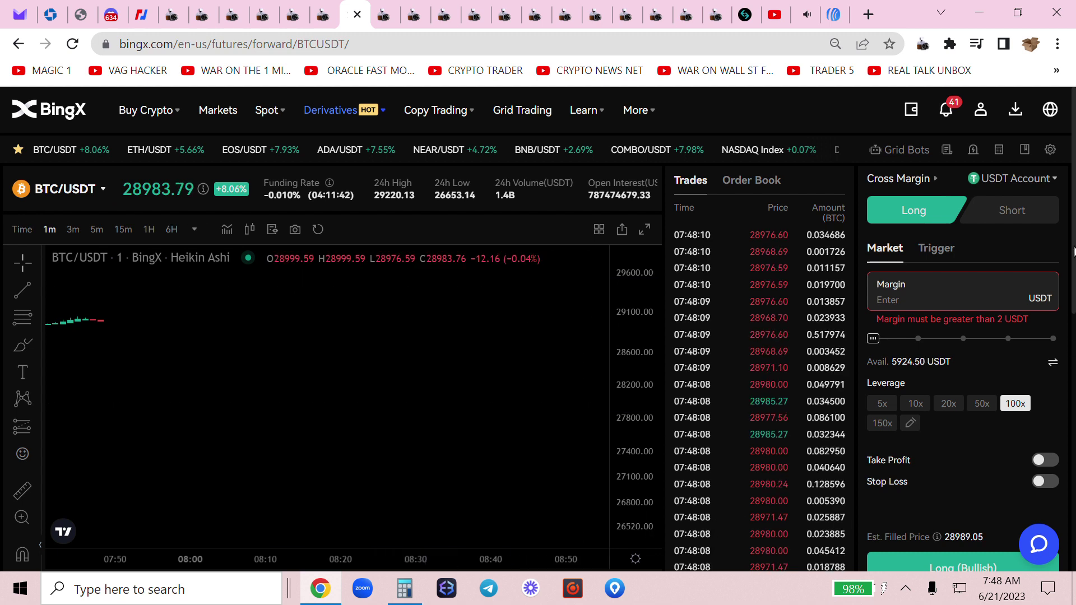
{"action": "scroll", "coordinate": [961, 364], "scroll_direction": "down", "scroll_amount": 1}
{"action": "left_click", "coordinate": [643, 554]}
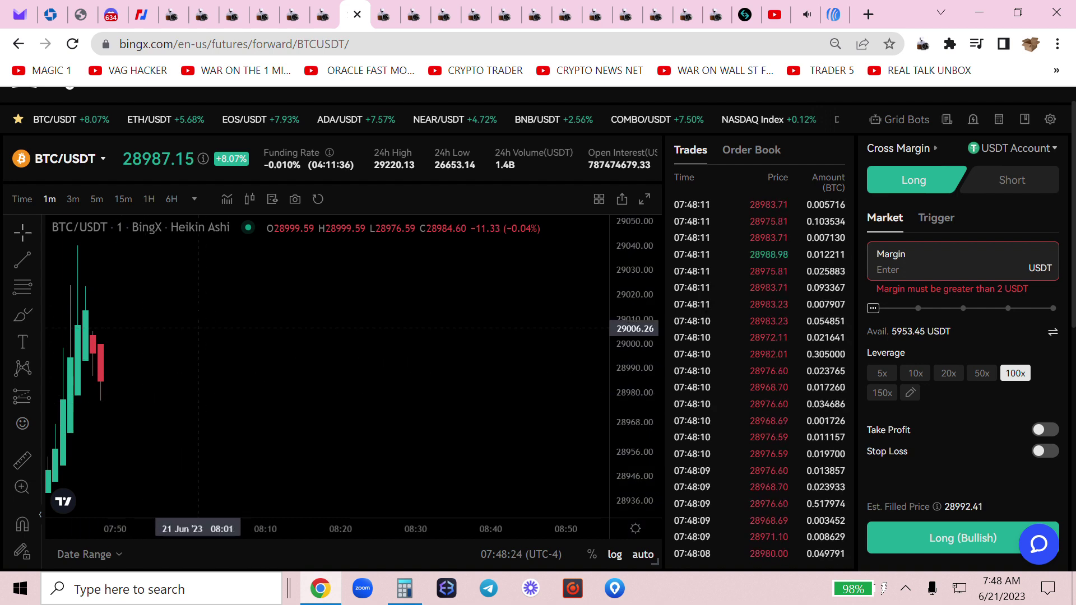
{"action": "left_click", "coordinate": [250, 200]}
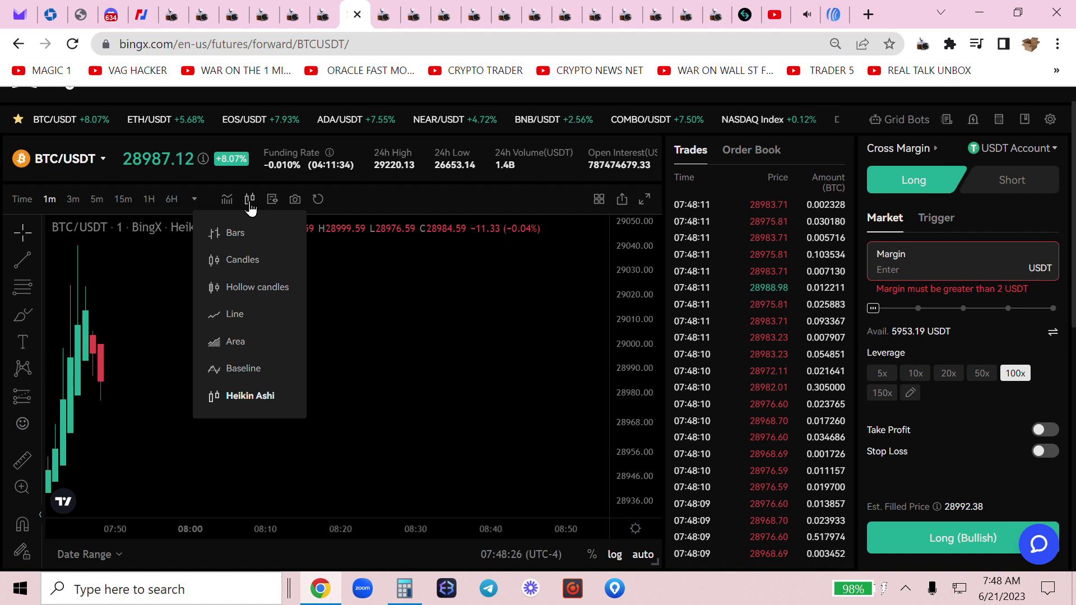
{"action": "left_click", "coordinate": [247, 395]}
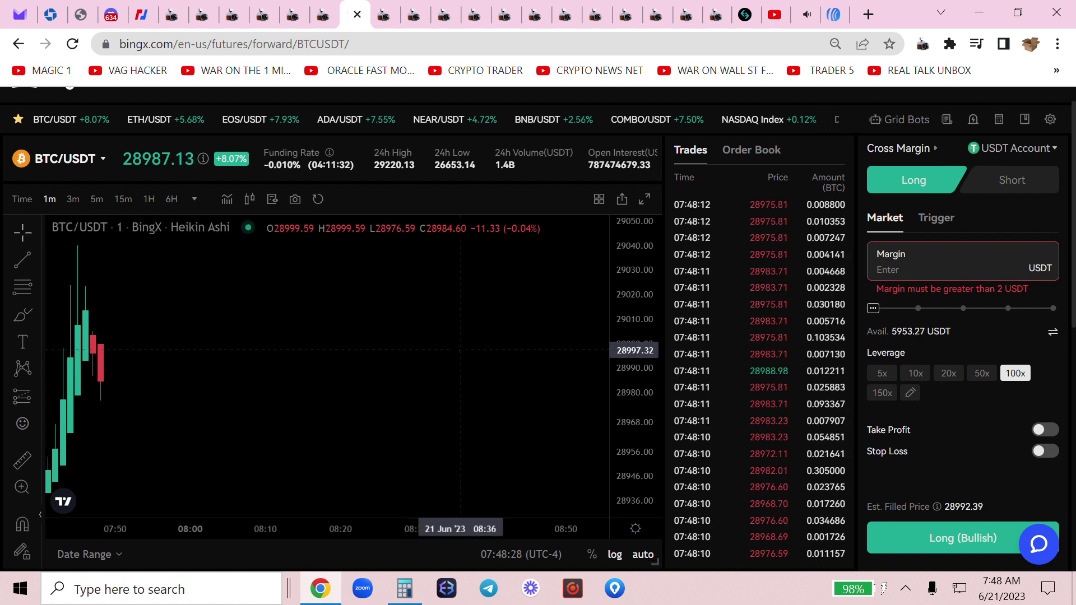
Look over the AWeber broadcasts tab, then bring up the YouTube video's description.
{"action": "key", "text": "ctrl+9"}
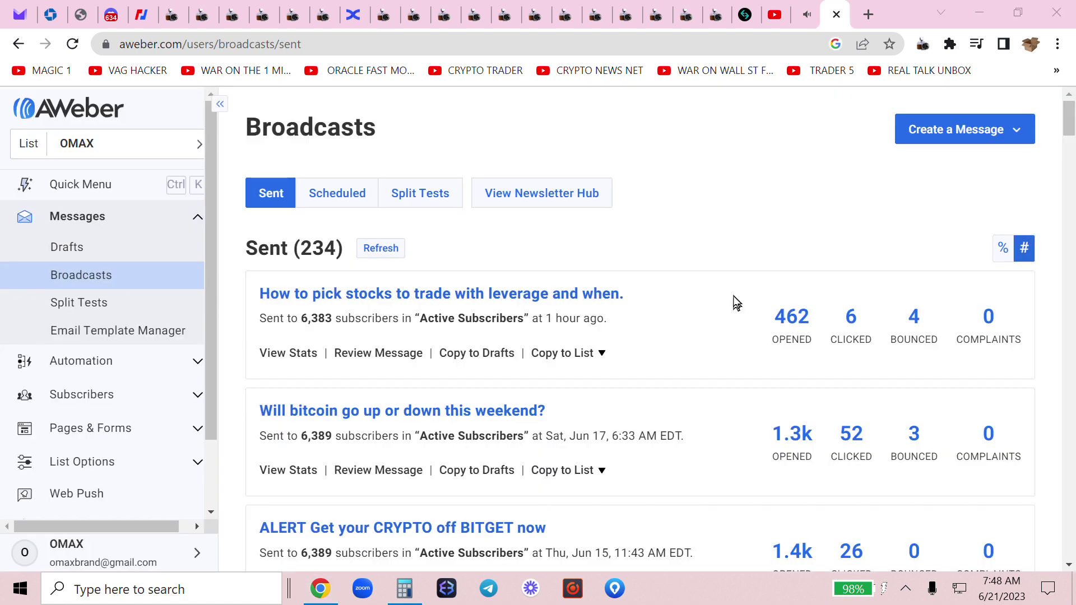
{"action": "scroll", "coordinate": [427, 308], "scroll_direction": "down", "scroll_amount": 20}
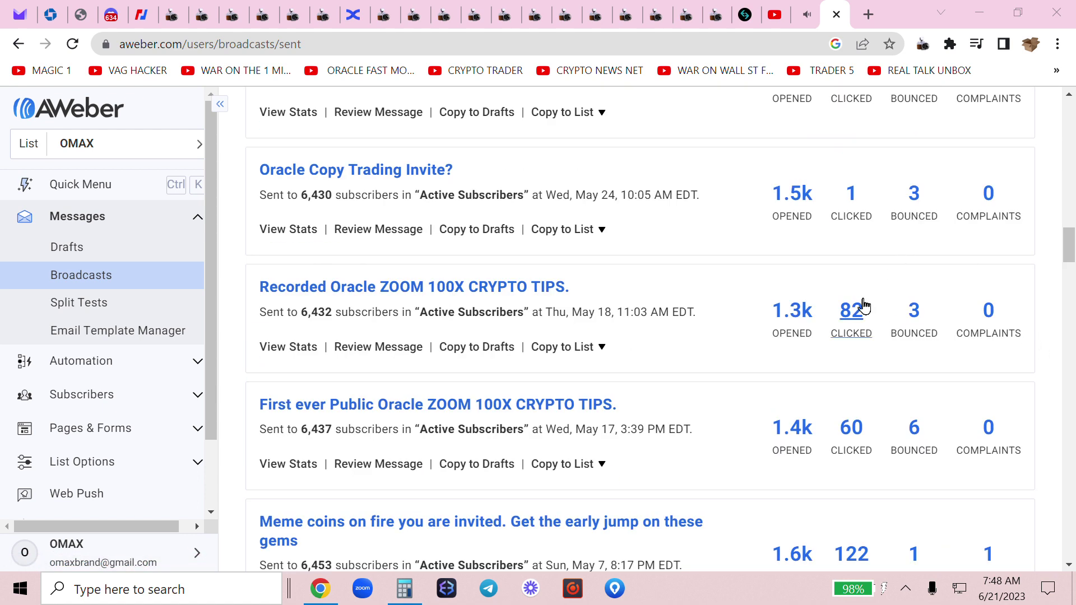
{"action": "left_click", "coordinate": [785, 22]}
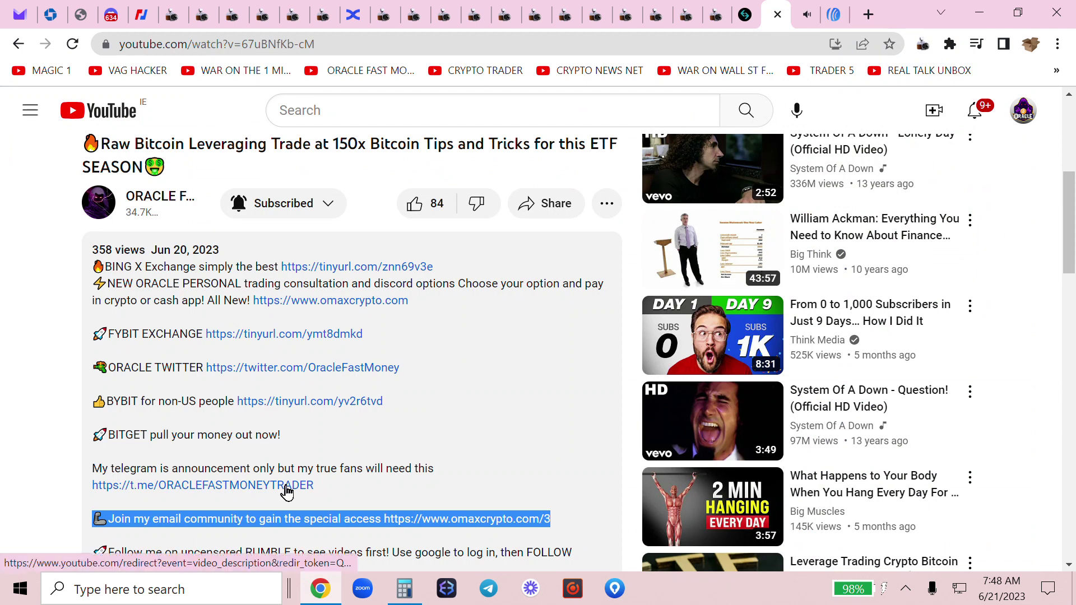
Select the BITGET withdrawal line and the Twitter link line in the video description.
{"action": "left_click_drag", "start_coordinate": [301, 438], "coordinate": [73, 448]}
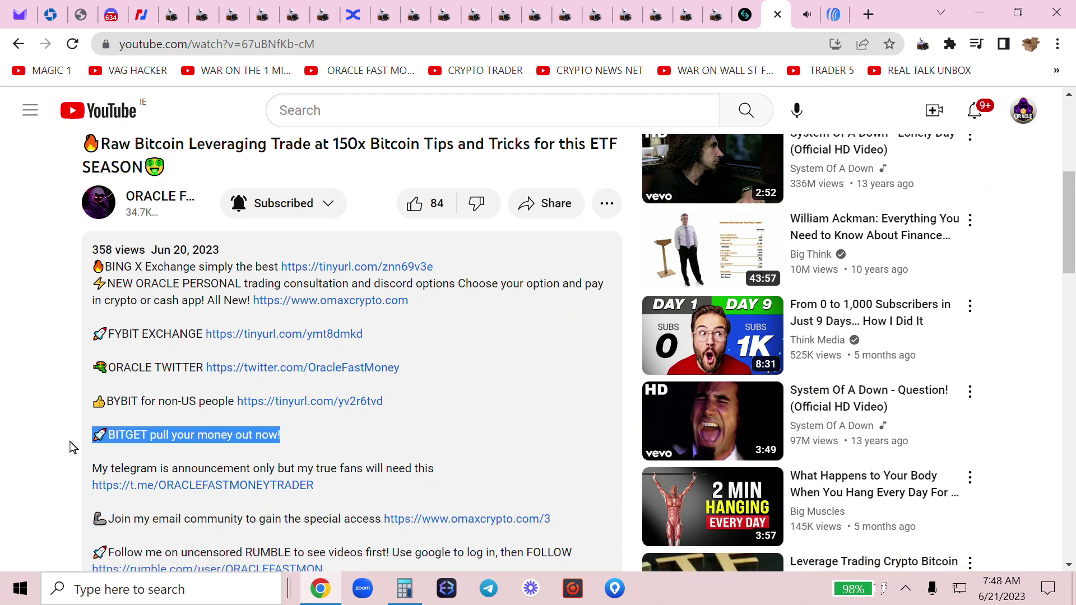
{"action": "left_click", "coordinate": [447, 372]}
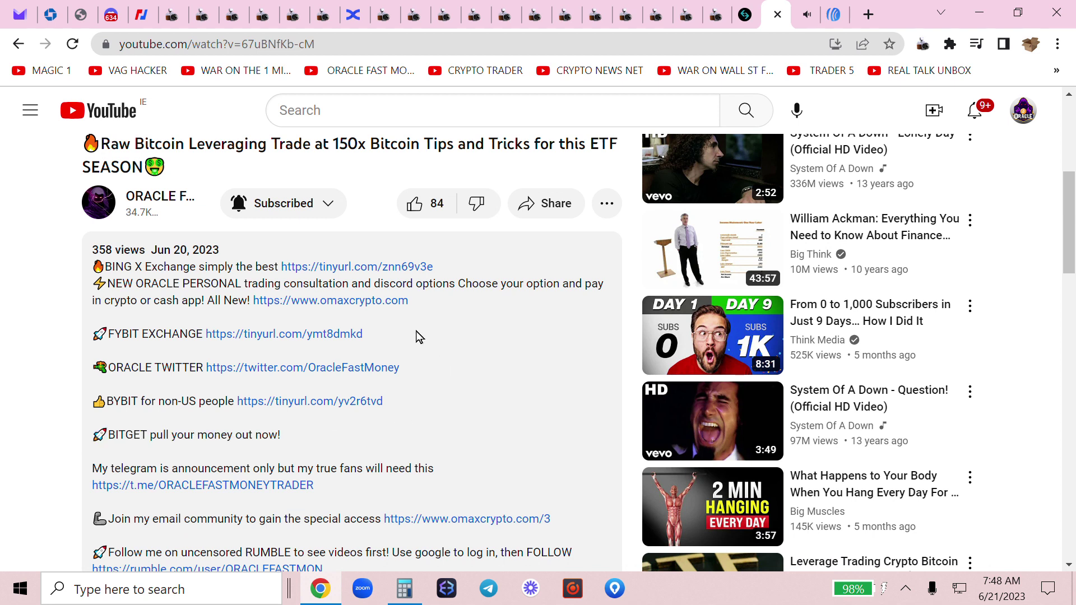
{"action": "left_click_drag", "start_coordinate": [417, 372], "coordinate": [83, 377]}
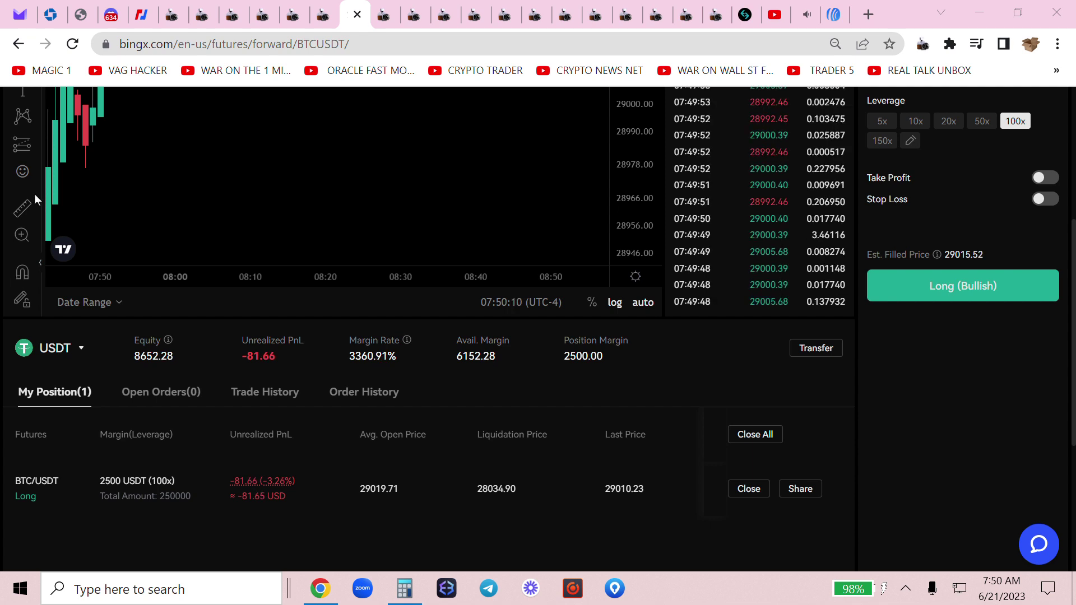
{"action": "scroll", "coordinate": [1031, 441], "scroll_direction": "up", "scroll_amount": 3}
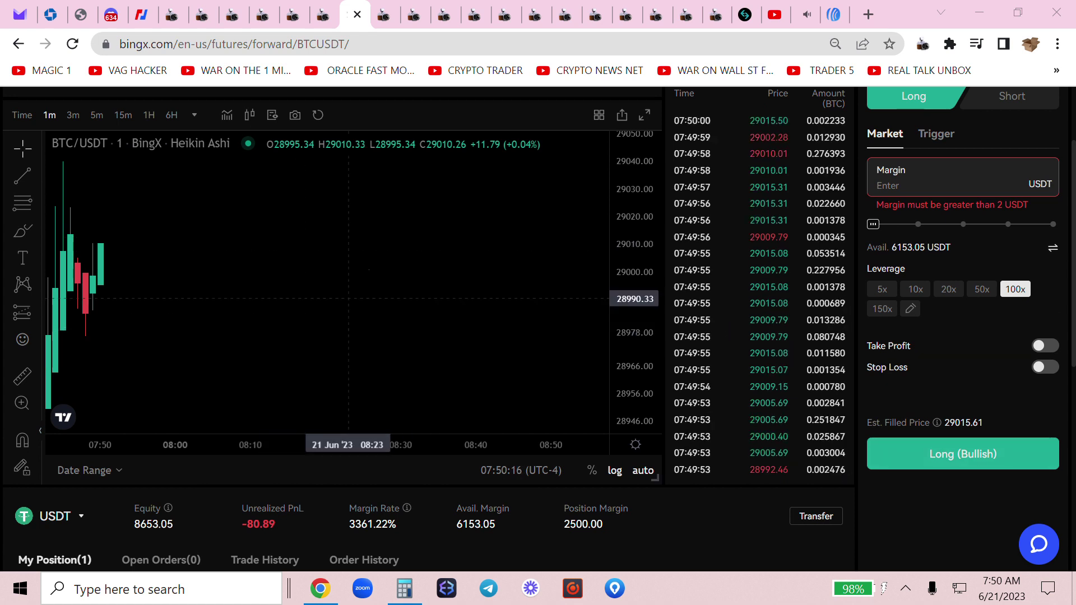
{"action": "scroll", "coordinate": [1067, 395], "scroll_direction": "down", "scroll_amount": 2}
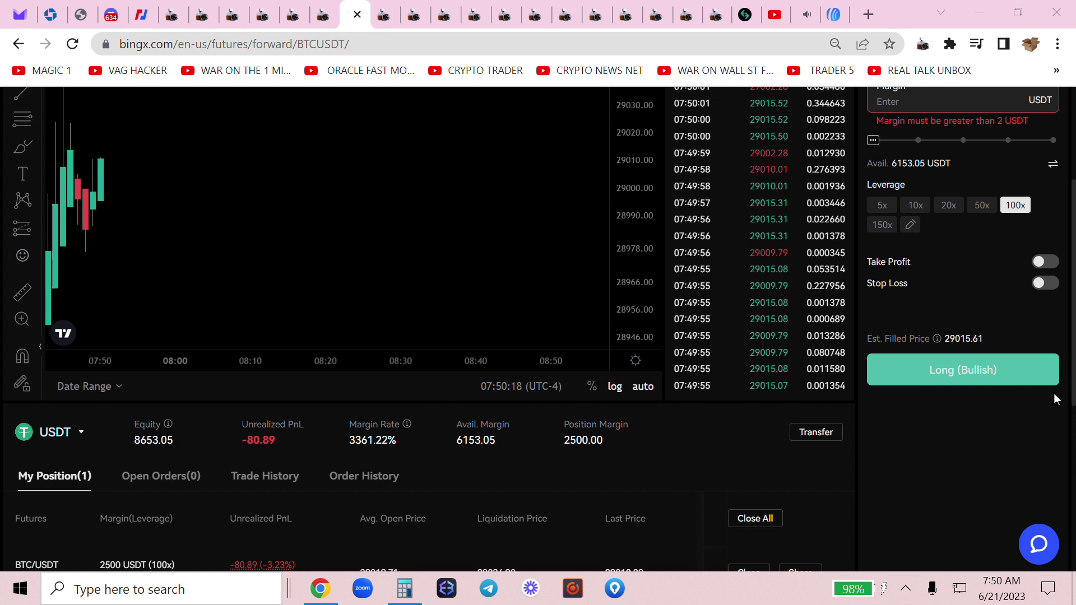
{"action": "scroll", "coordinate": [968, 412], "scroll_direction": "up", "scroll_amount": 1}
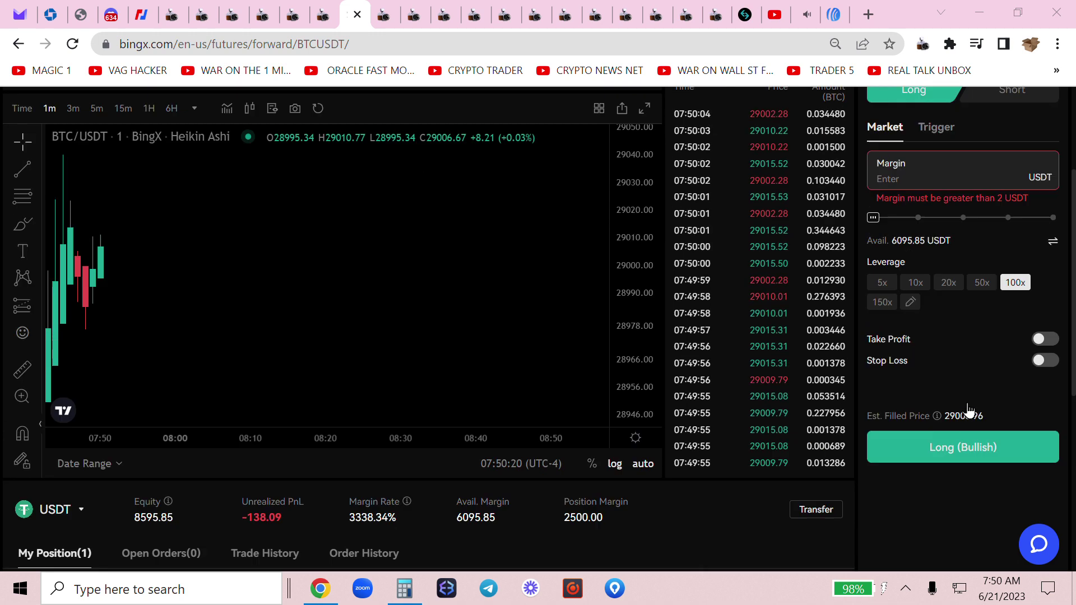
{"action": "scroll", "coordinate": [968, 412], "scroll_direction": "up", "scroll_amount": 2}
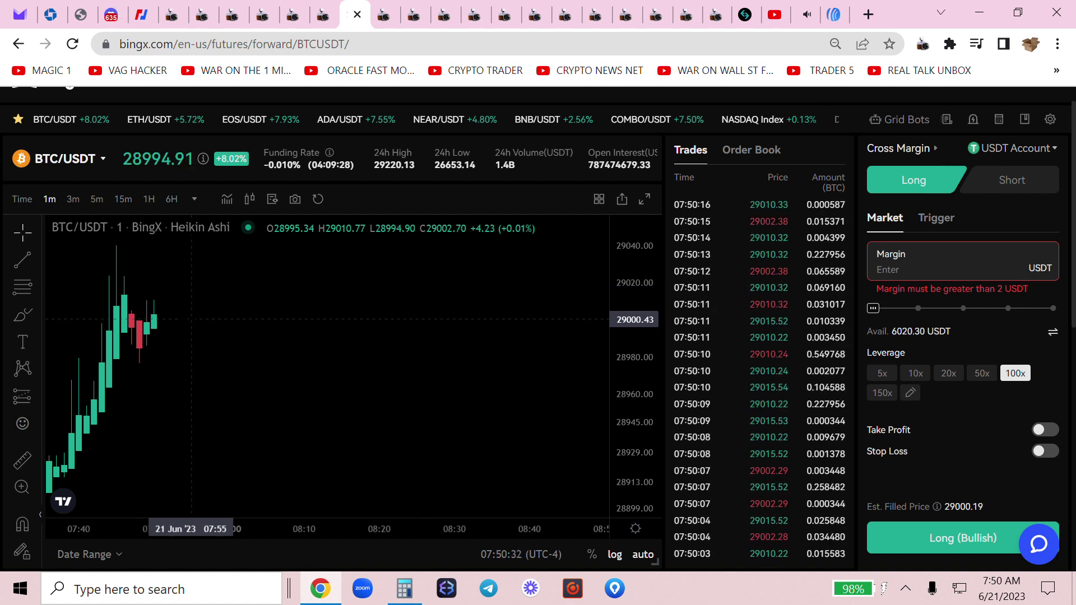
{"action": "left_click", "coordinate": [776, 17]}
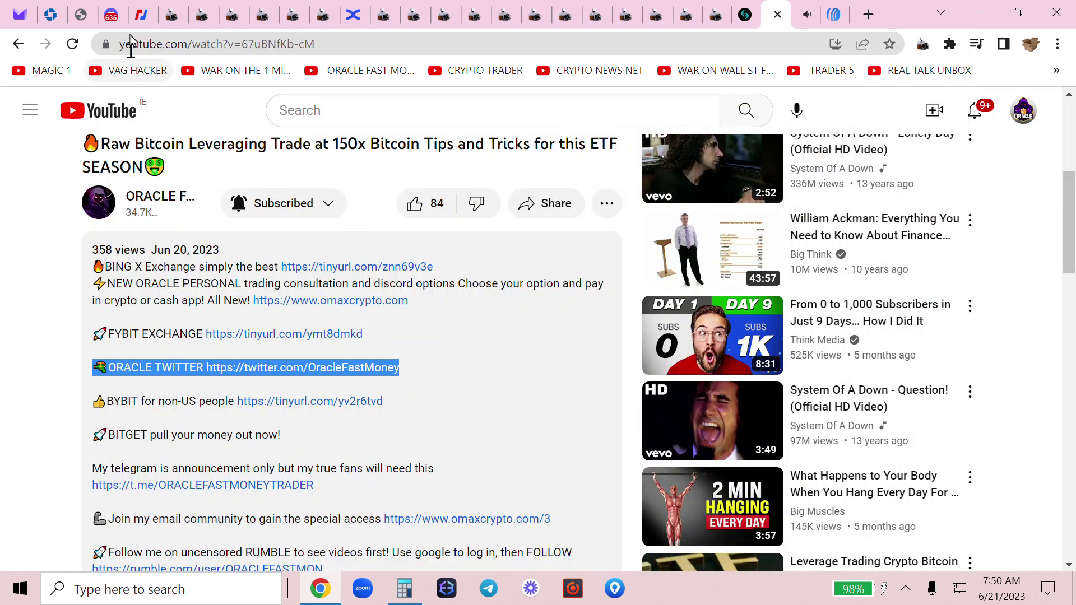
Switch to the Discord ravinite-social-club channel in ORACLE WAR ROOM.
{"action": "left_click", "coordinate": [117, 23]}
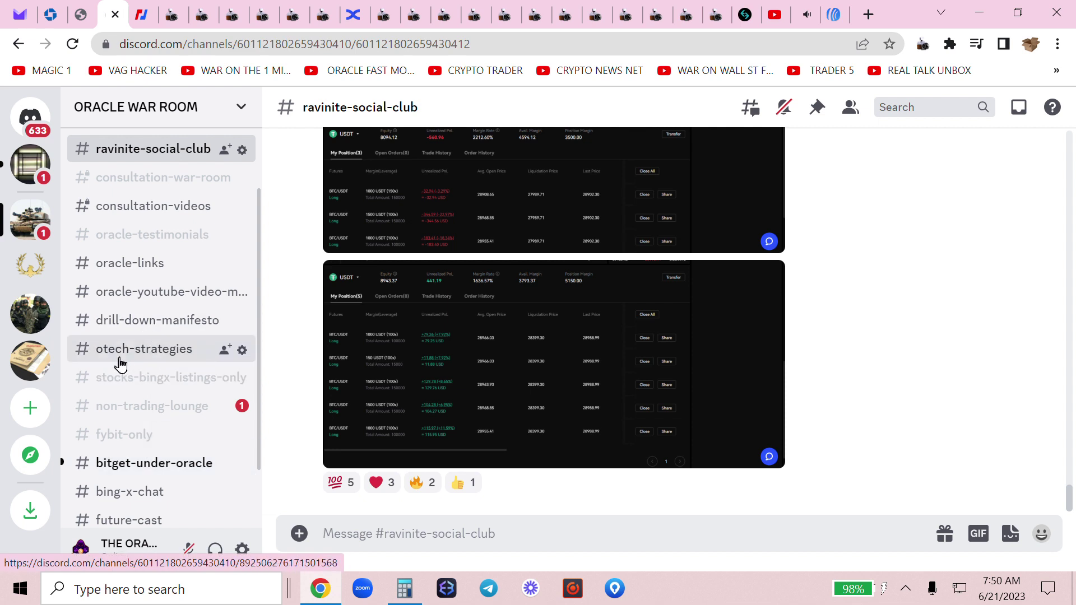
Open the #oracle-testimonials channel listing members' BTC long results.
{"action": "scroll", "coordinate": [196, 258], "scroll_direction": "down", "scroll_amount": 2}
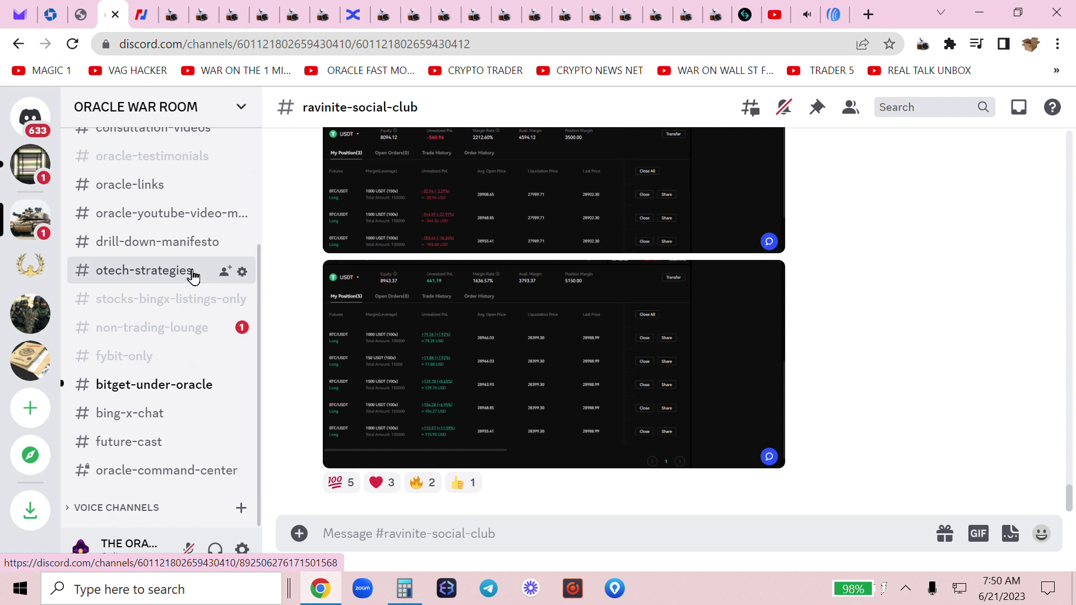
{"action": "scroll", "coordinate": [185, 348], "scroll_direction": "up", "scroll_amount": 5}
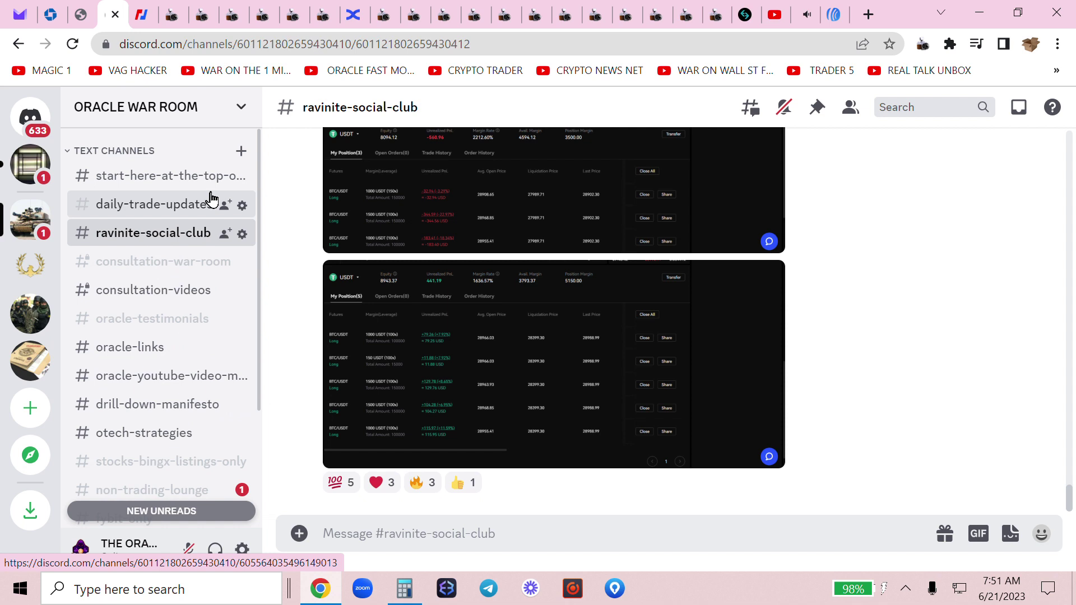
{"action": "left_click", "coordinate": [157, 328]}
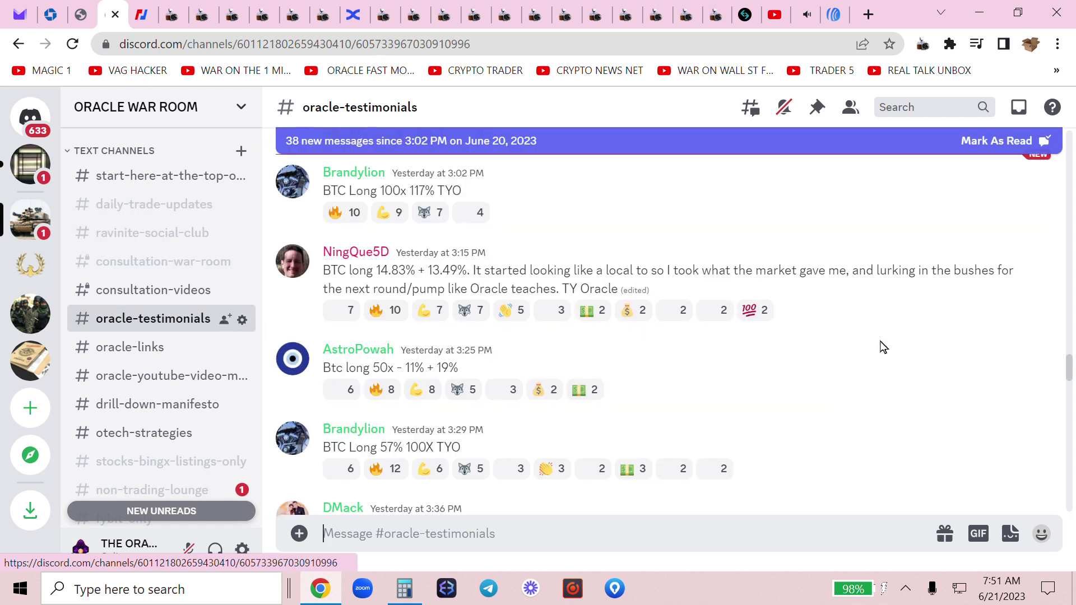
{"action": "scroll", "coordinate": [1033, 312], "scroll_direction": "down", "scroll_amount": 5}
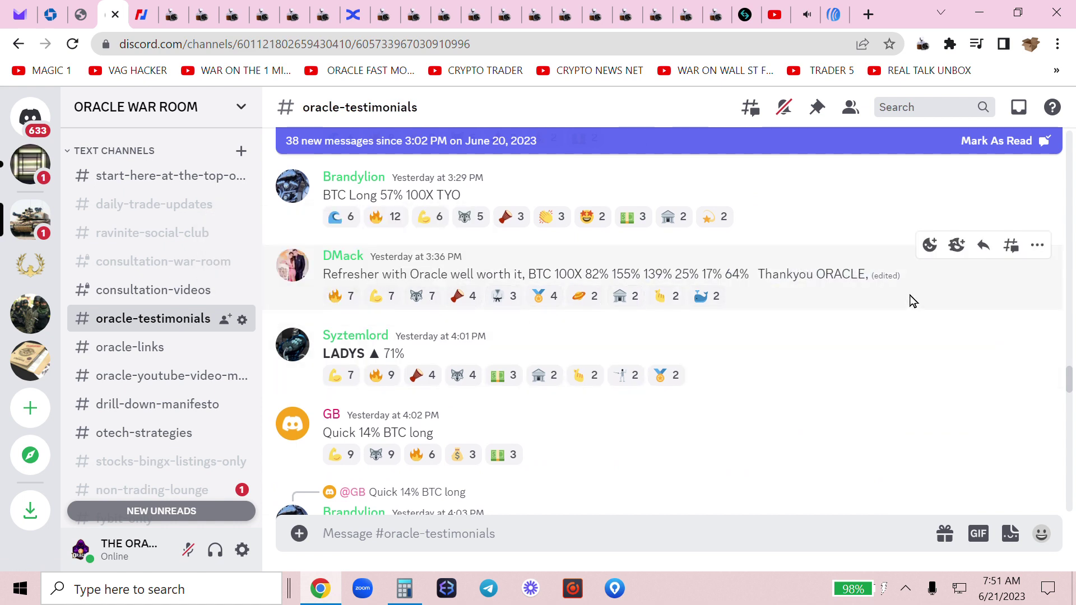
{"action": "left_click", "coordinate": [1037, 245]}
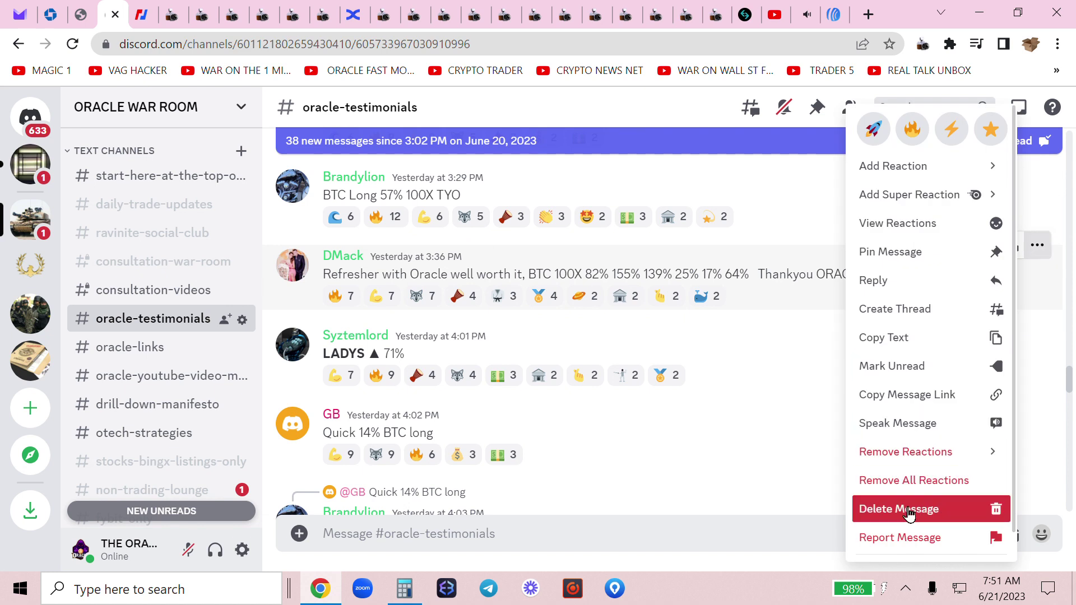
{"action": "mouse_move", "coordinate": [915, 457]}
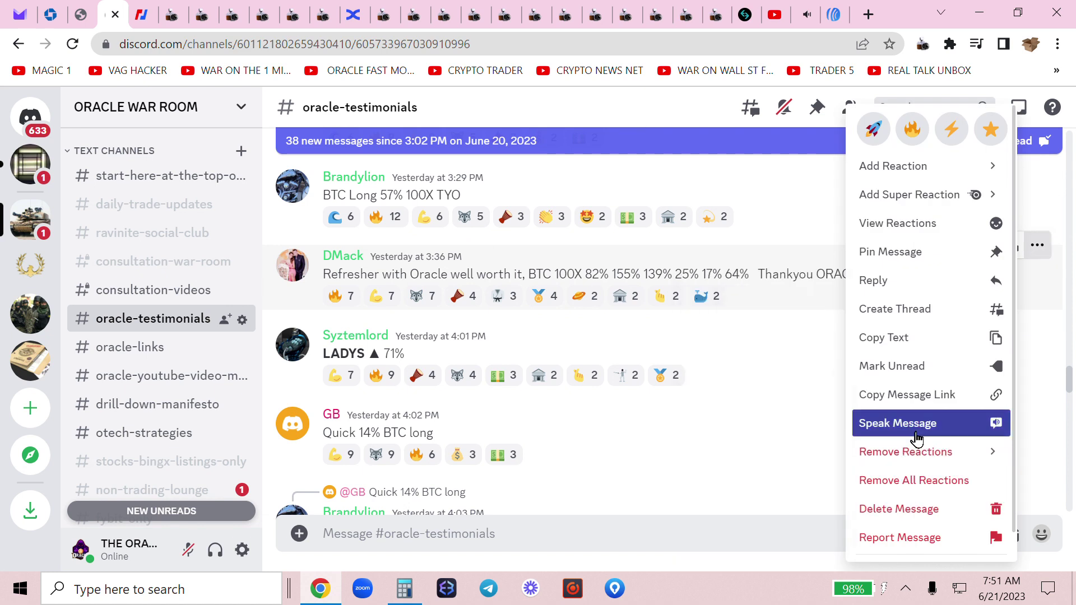
{"action": "left_click", "coordinate": [1064, 271]}
{"action": "scroll", "coordinate": [1006, 286], "scroll_direction": "down", "scroll_amount": 3}
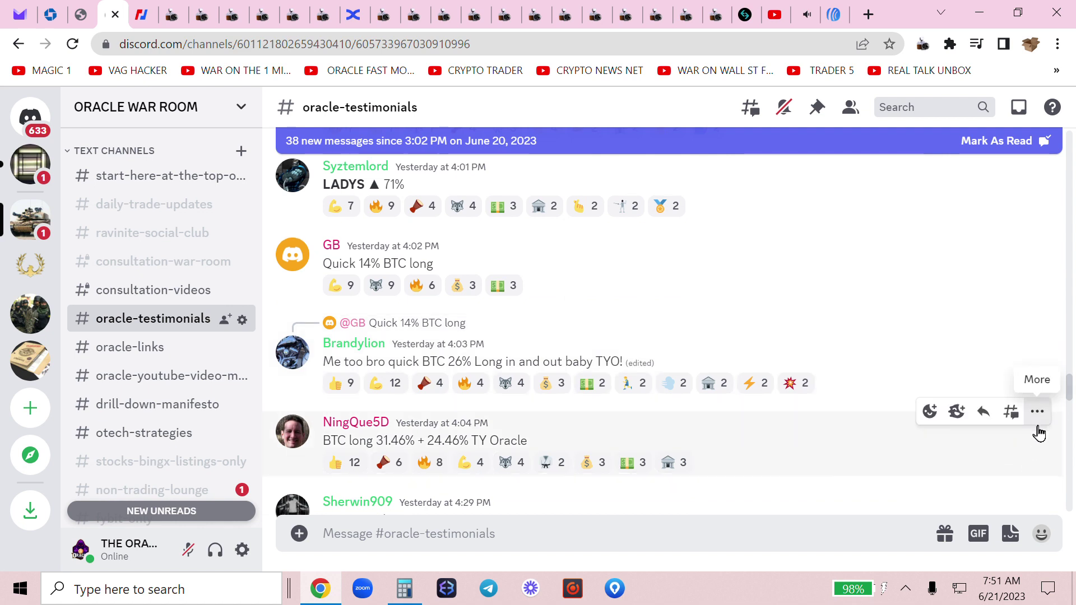
{"action": "scroll", "coordinate": [1011, 392], "scroll_direction": "down", "scroll_amount": 3}
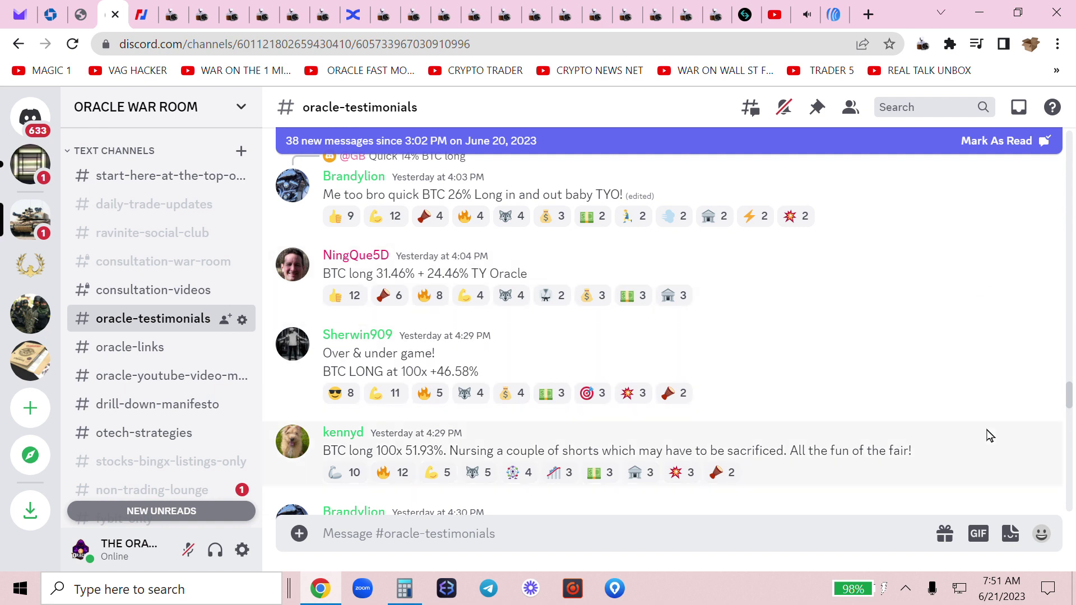
{"action": "scroll", "coordinate": [991, 448], "scroll_direction": "down", "scroll_amount": 2}
{"action": "scroll", "coordinate": [992, 448], "scroll_direction": "down", "scroll_amount": 5}
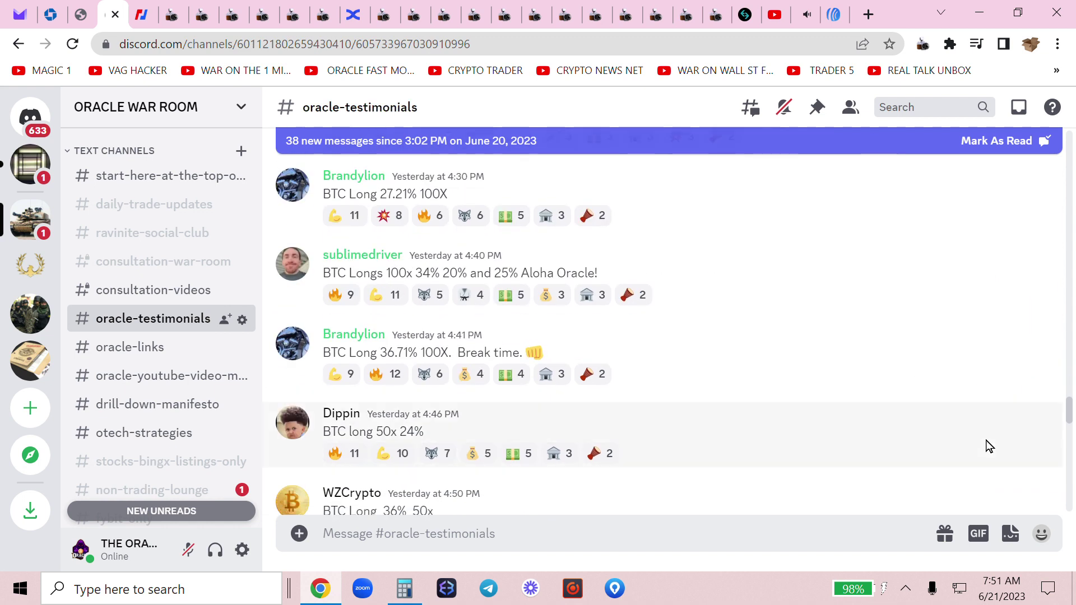
{"action": "left_click", "coordinate": [1036, 245]}
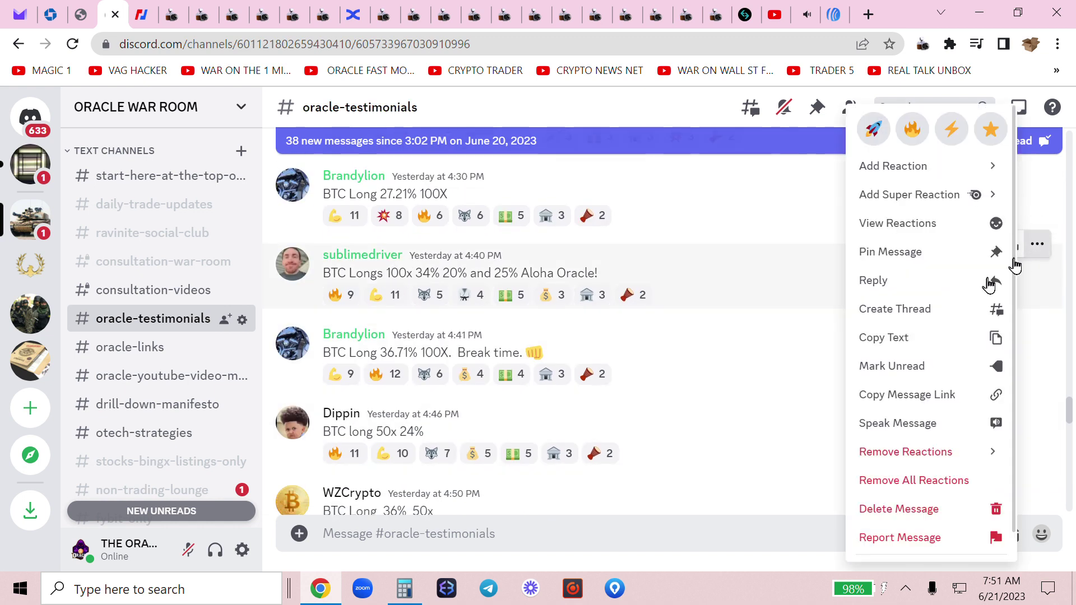
{"action": "left_click", "coordinate": [884, 430]}
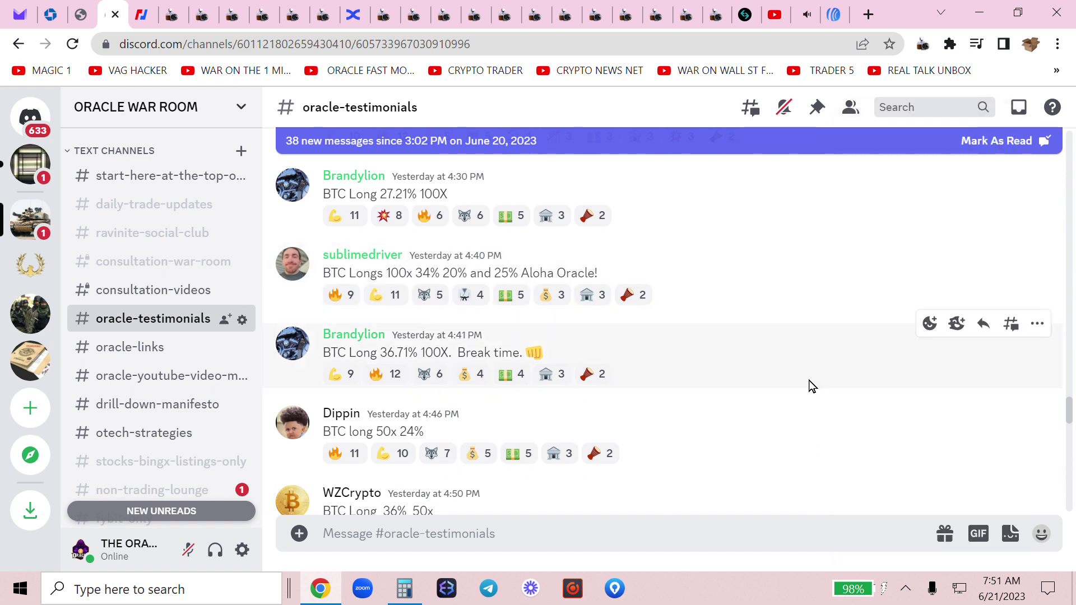
{"action": "left_click", "coordinate": [140, 16]}
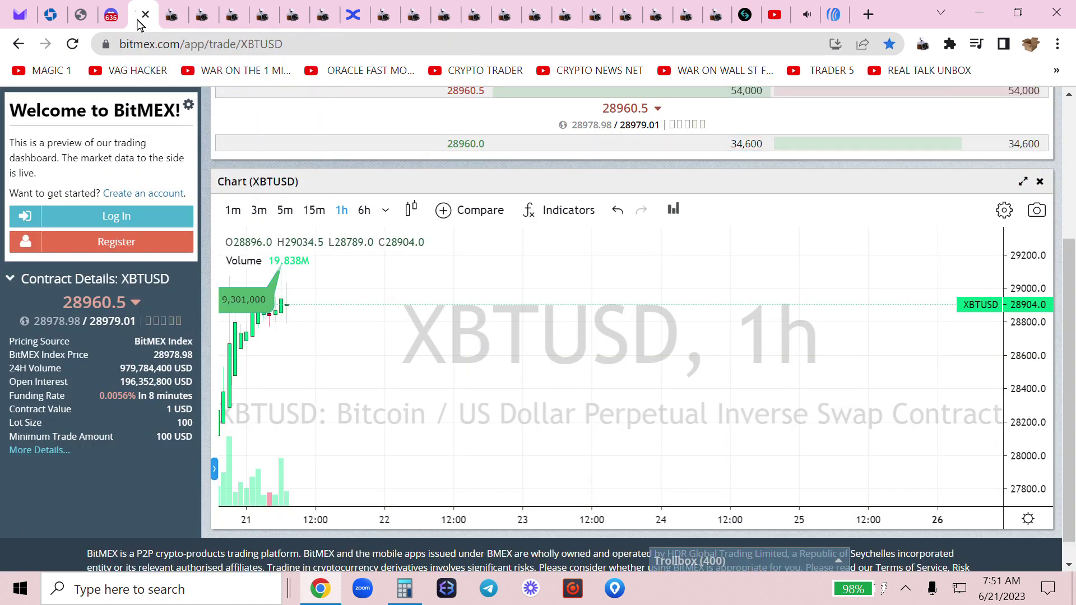
{"action": "left_click", "coordinate": [111, 17]}
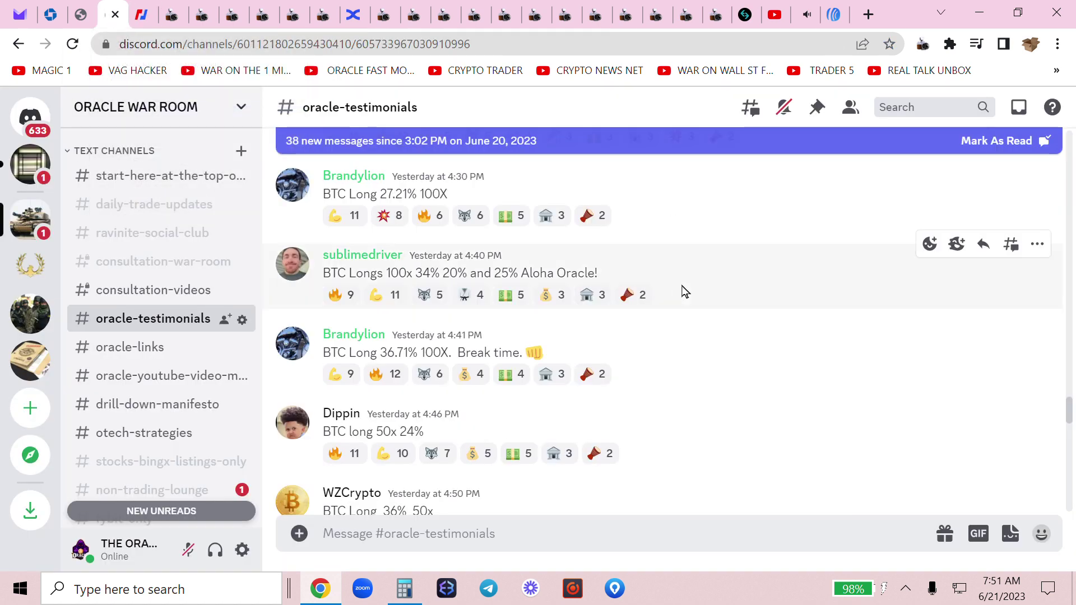
{"action": "scroll", "coordinate": [805, 352], "scroll_direction": "down", "scroll_amount": 1}
{"action": "scroll", "coordinate": [805, 353], "scroll_direction": "down", "scroll_amount": 1}
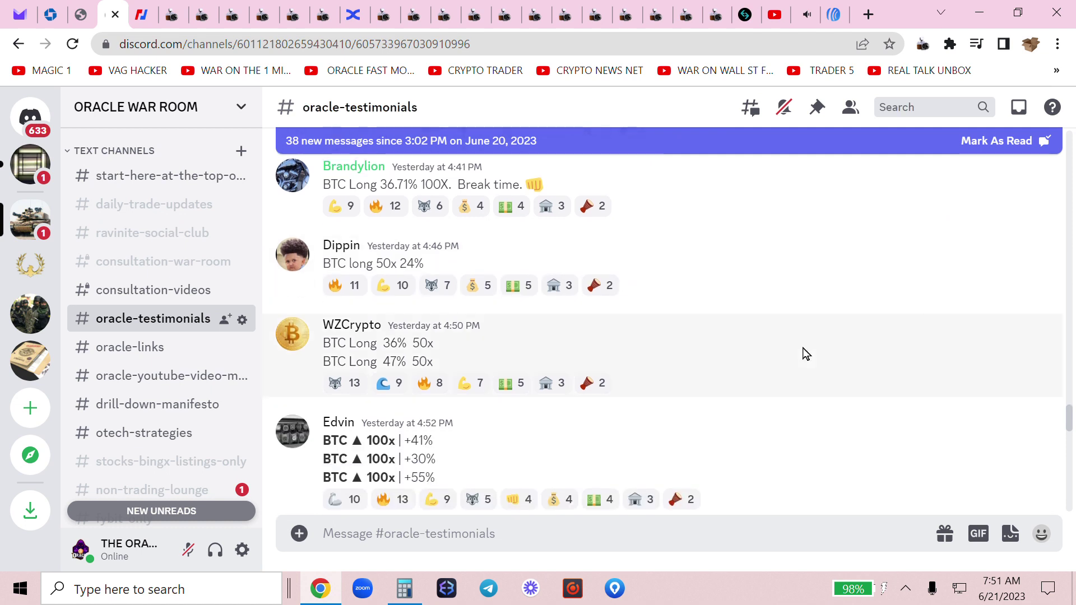
{"action": "scroll", "coordinate": [801, 352], "scroll_direction": "down", "scroll_amount": 1}
{"action": "scroll", "coordinate": [799, 351], "scroll_direction": "down", "scroll_amount": 1}
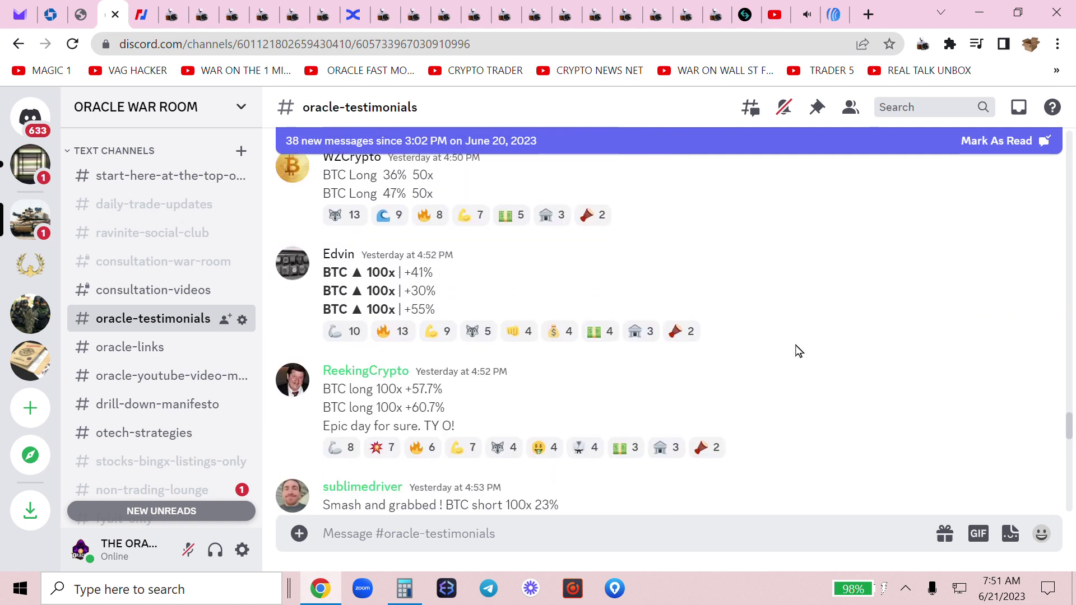
{"action": "scroll", "coordinate": [869, 307], "scroll_direction": "down", "scroll_amount": 1}
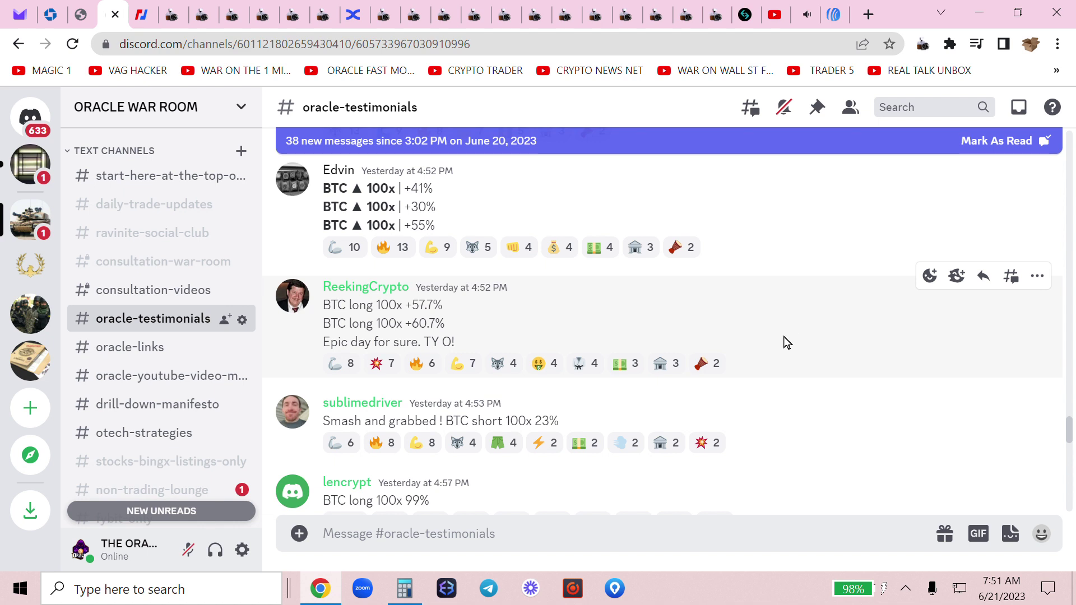
{"action": "scroll", "coordinate": [804, 283], "scroll_direction": "down", "scroll_amount": 3}
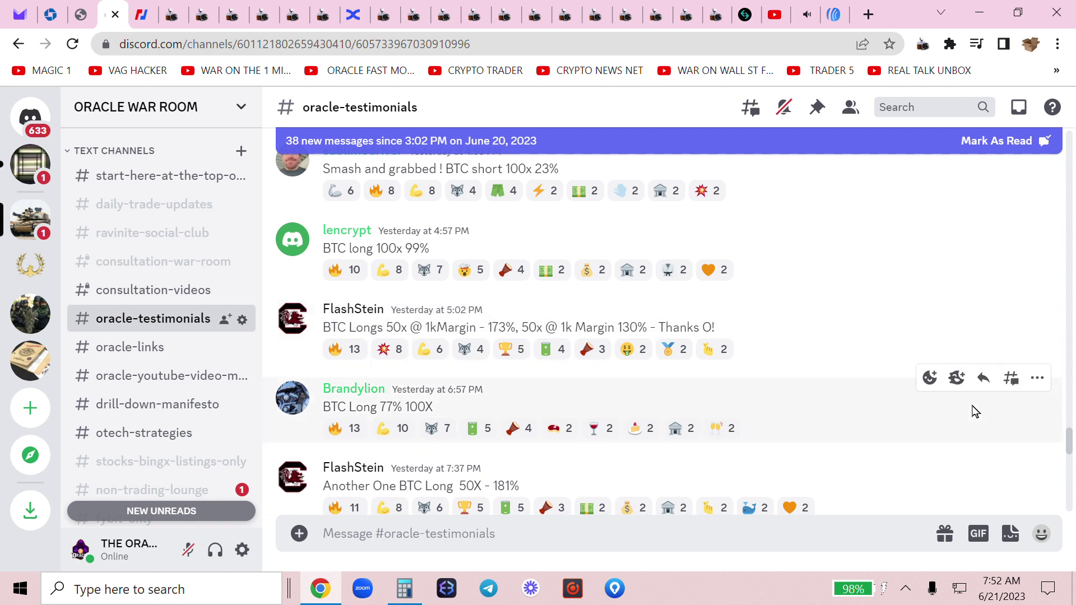
{"action": "scroll", "coordinate": [975, 411], "scroll_direction": "down", "scroll_amount": 5}
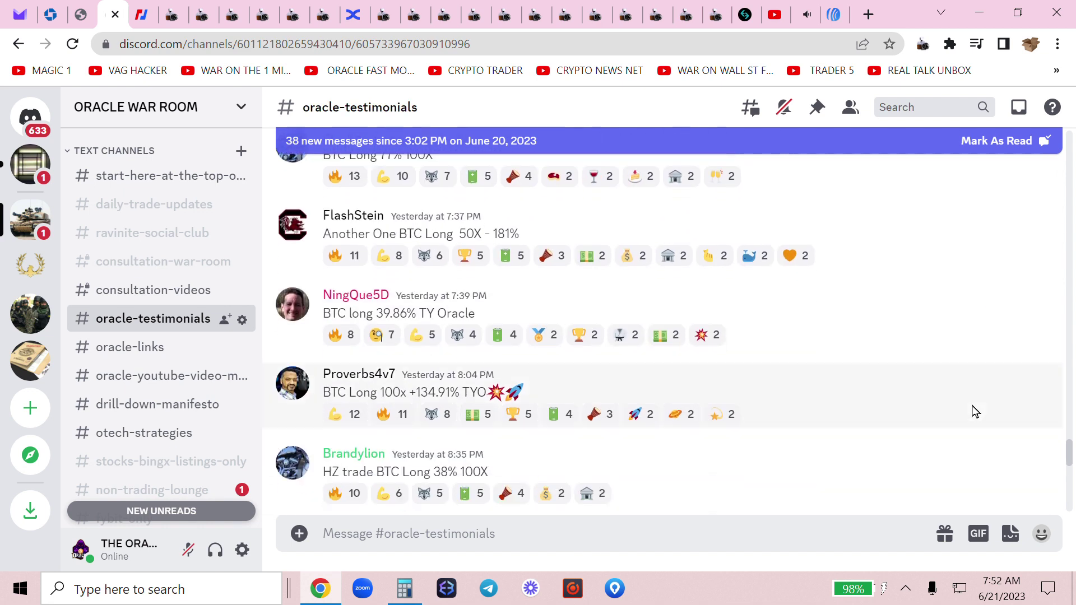
{"action": "scroll", "coordinate": [975, 412], "scroll_direction": "down", "scroll_amount": 4}
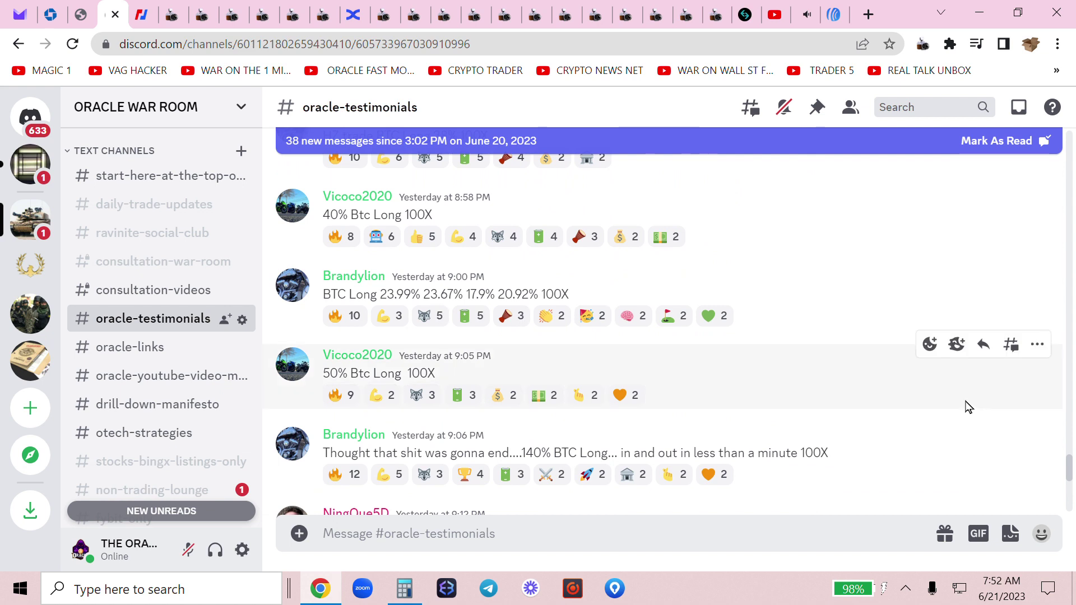
{"action": "left_click", "coordinate": [1037, 423]}
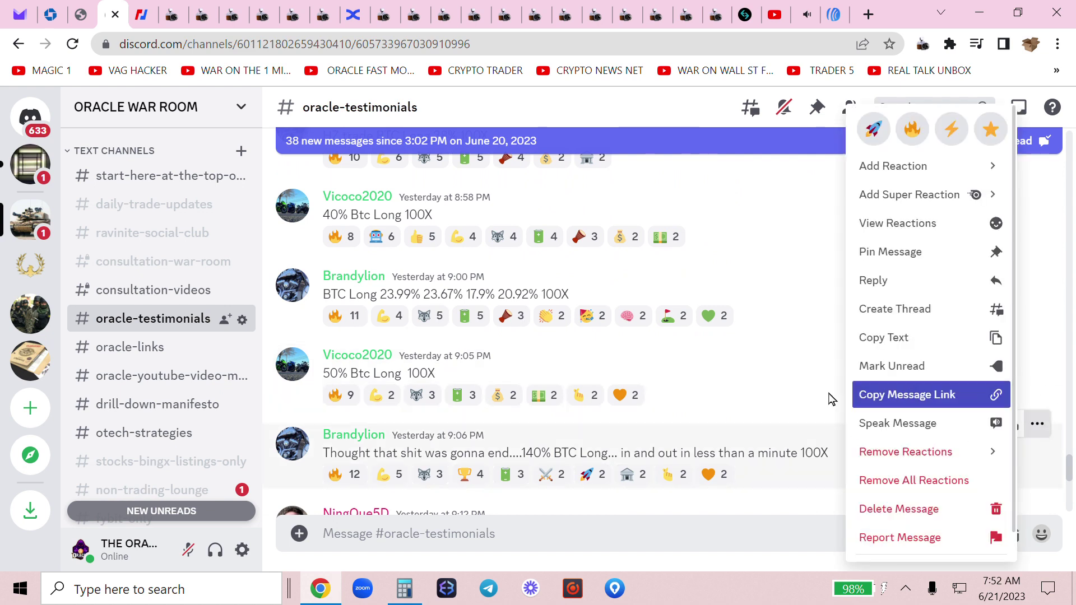
{"action": "left_click", "coordinate": [839, 462]}
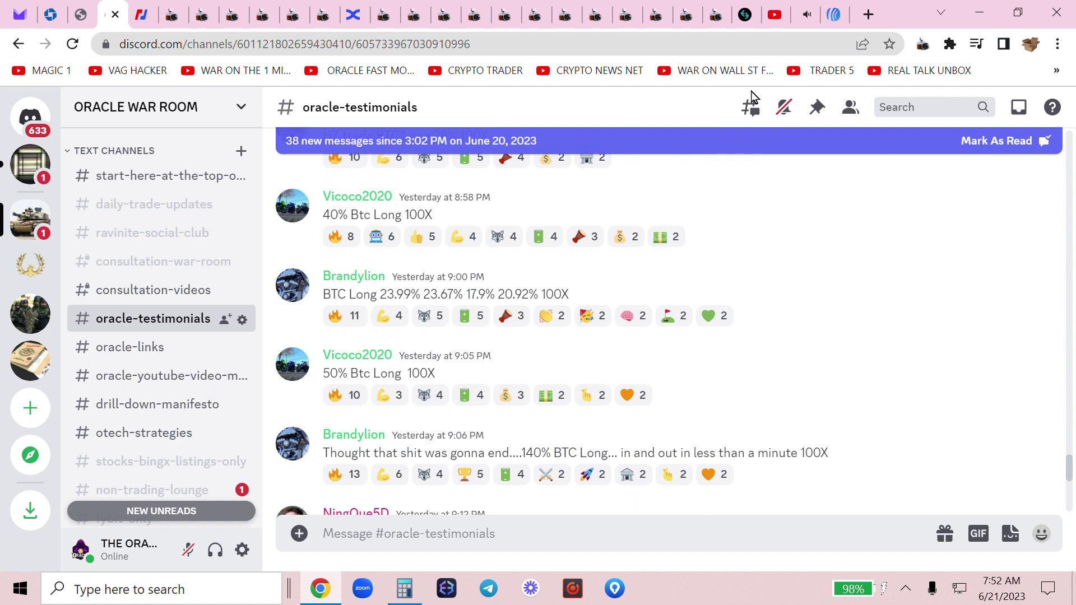
{"action": "scroll", "coordinate": [813, 317], "scroll_direction": "down", "scroll_amount": 3}
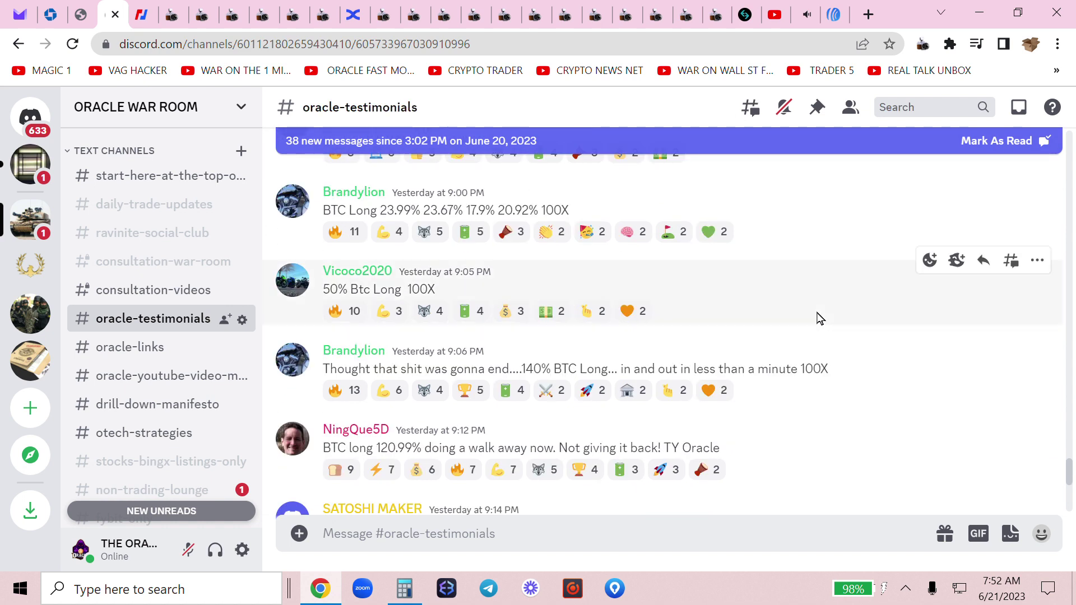
{"action": "scroll", "coordinate": [810, 316], "scroll_direction": "down", "scroll_amount": 2}
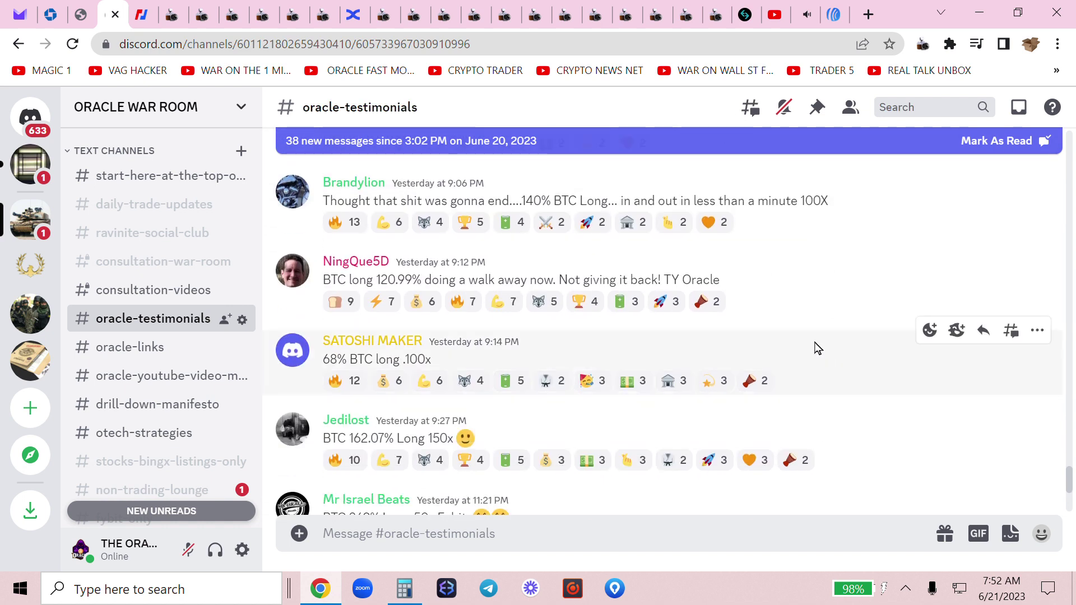
{"action": "scroll", "coordinate": [815, 346], "scroll_direction": "down", "scroll_amount": 2}
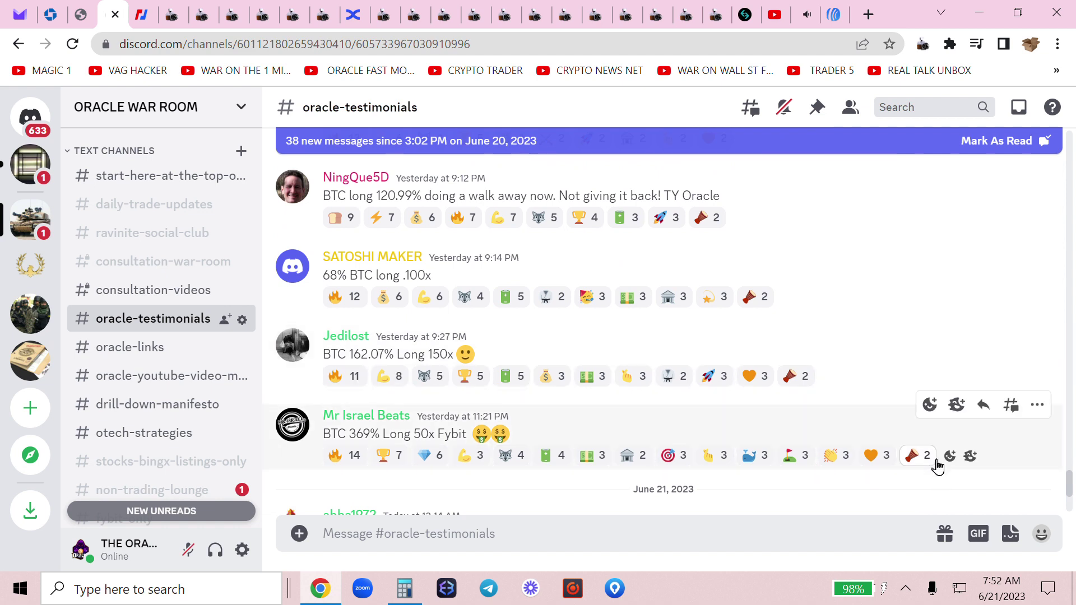
{"action": "left_click", "coordinate": [1044, 411]}
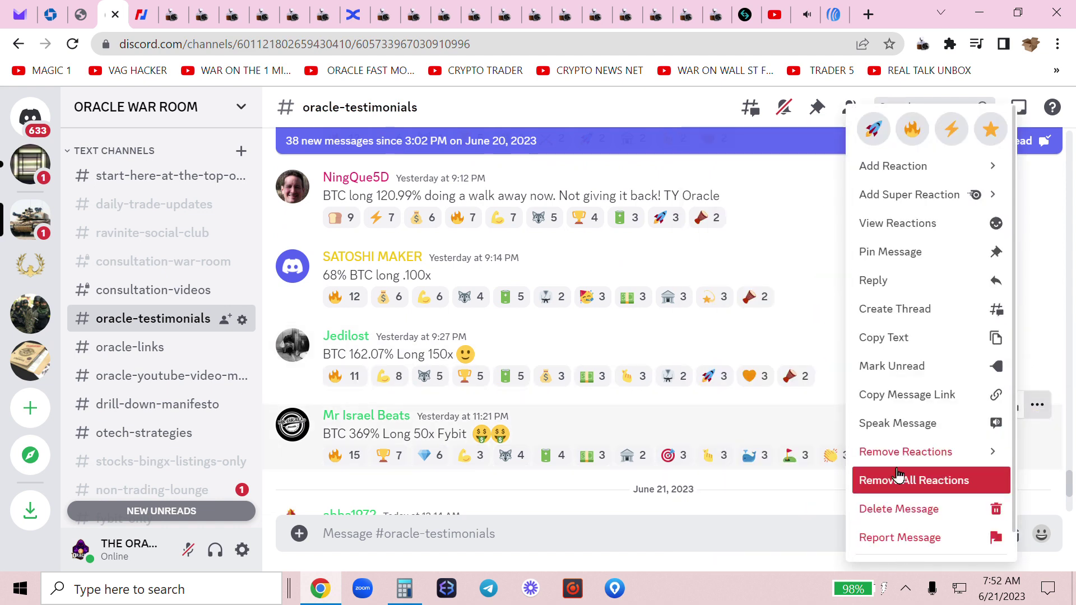
{"action": "left_click", "coordinate": [839, 185]}
{"action": "scroll", "coordinate": [978, 272], "scroll_direction": "down", "scroll_amount": 3}
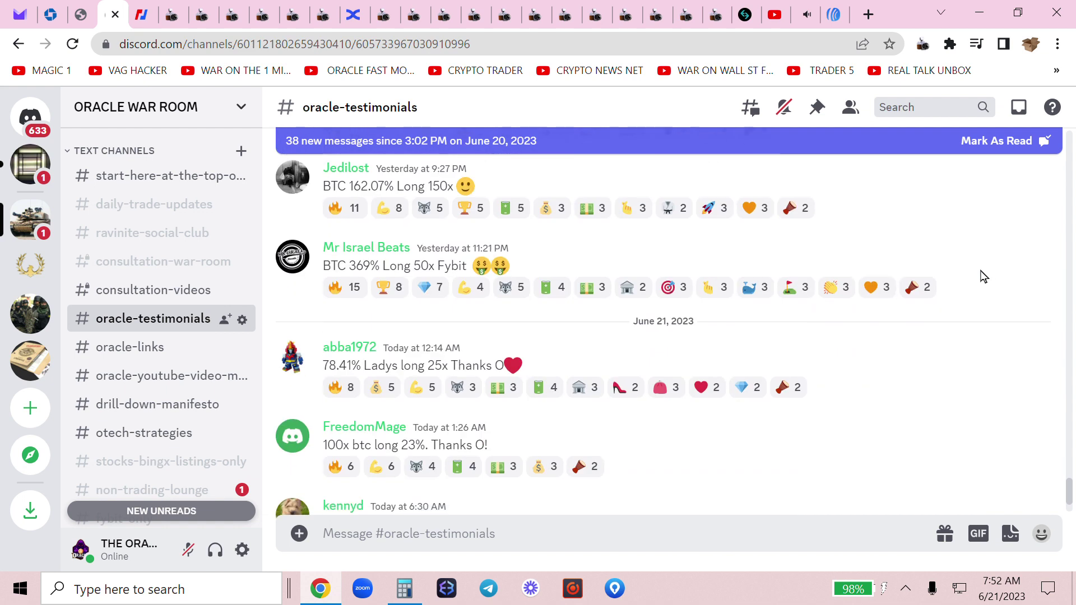
{"action": "scroll", "coordinate": [971, 275], "scroll_direction": "down", "scroll_amount": 2}
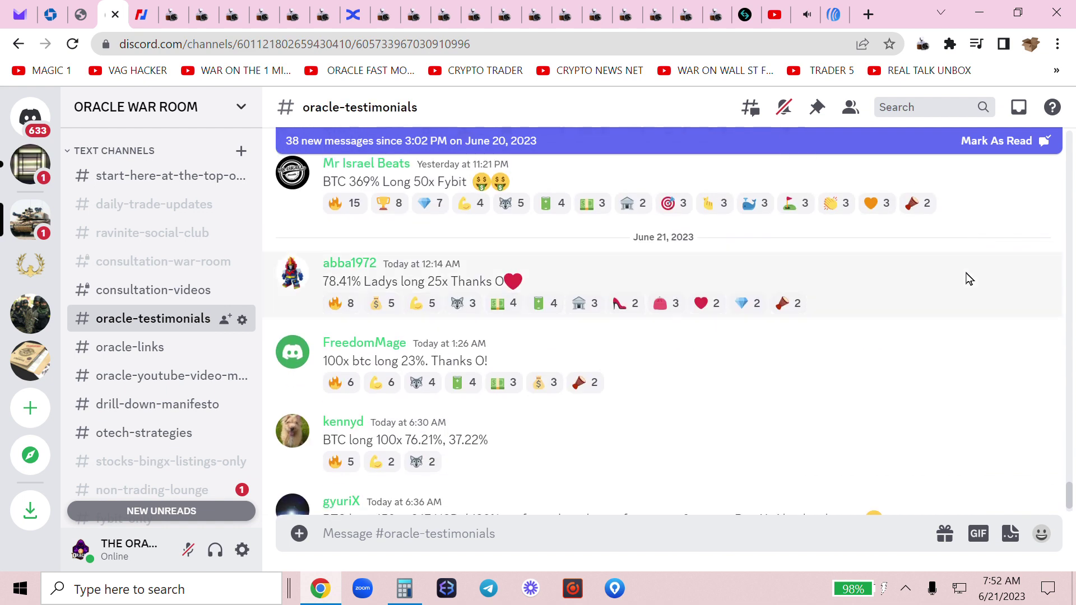
{"action": "scroll", "coordinate": [969, 278], "scroll_direction": "down", "scroll_amount": 1}
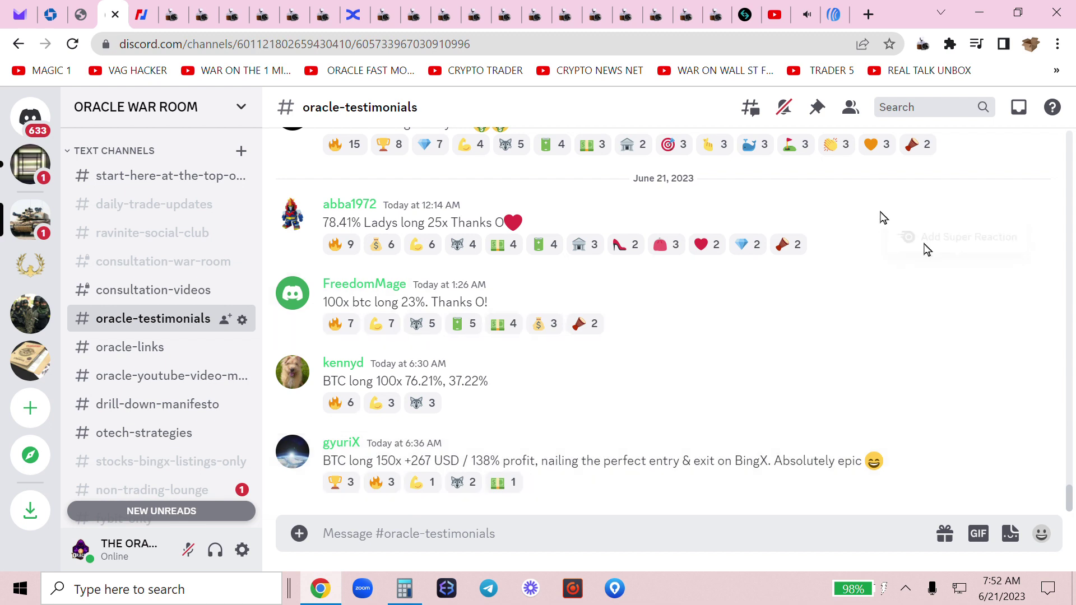
{"action": "left_click", "coordinate": [768, 14]}
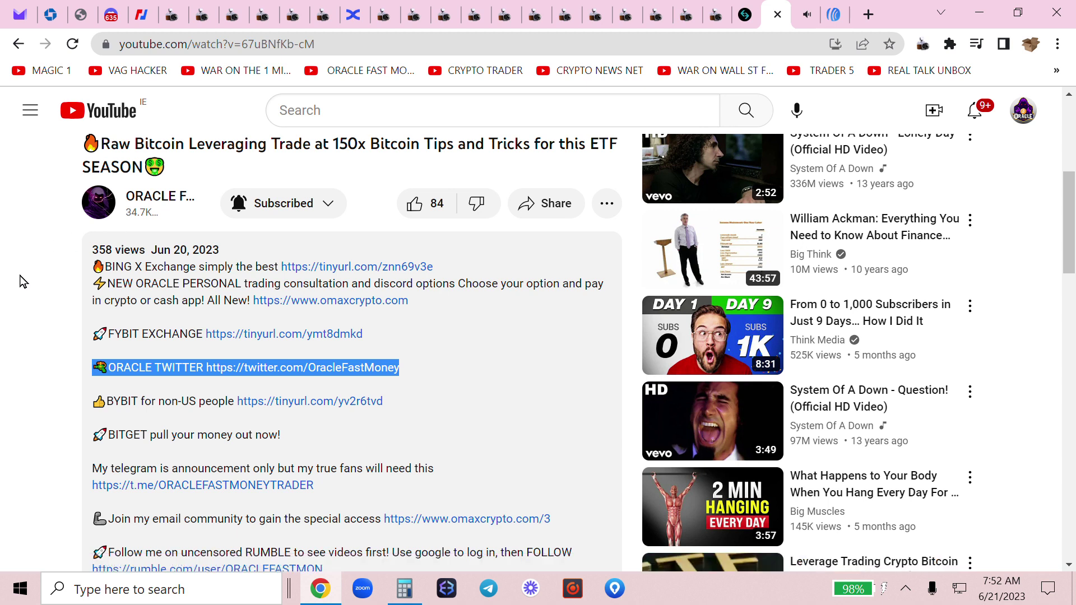
{"action": "key", "text": "ctrl+4"}
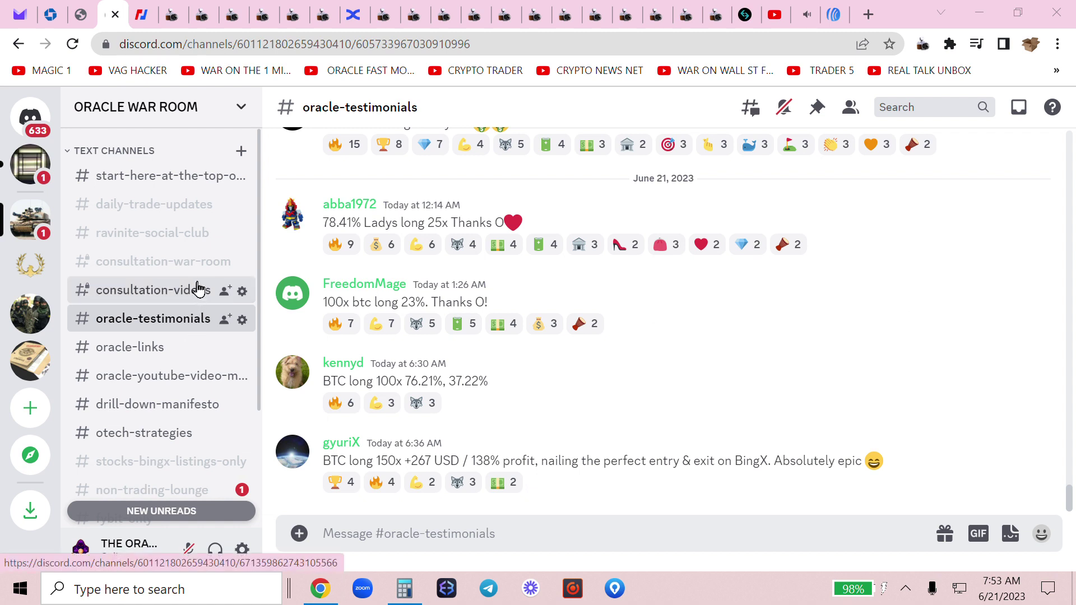
In start-here-at-the-top-of-the-room, have the May 15 CRITICAL TIMELINES post read aloud.
{"action": "left_click", "coordinate": [154, 177]}
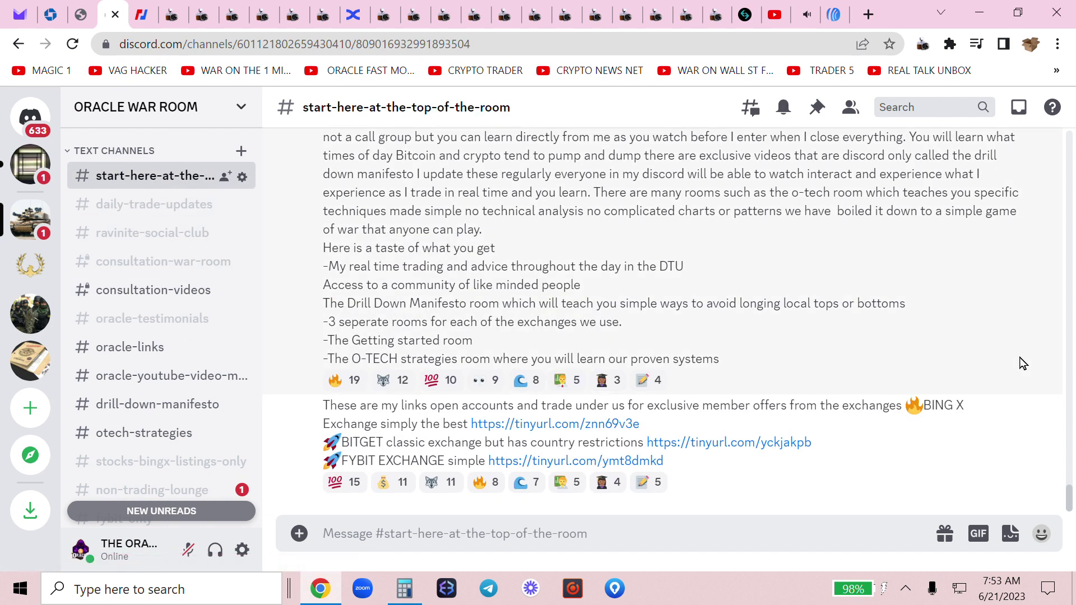
{"action": "scroll", "coordinate": [1020, 361], "scroll_direction": "up", "scroll_amount": 10}
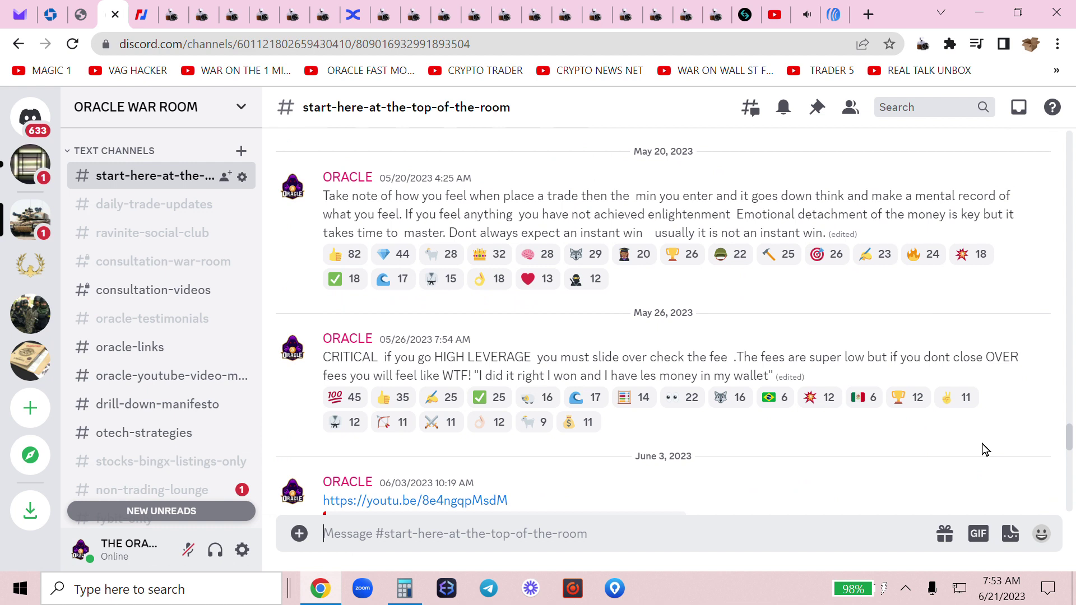
{"action": "scroll", "coordinate": [974, 444], "scroll_direction": "up", "scroll_amount": 10}
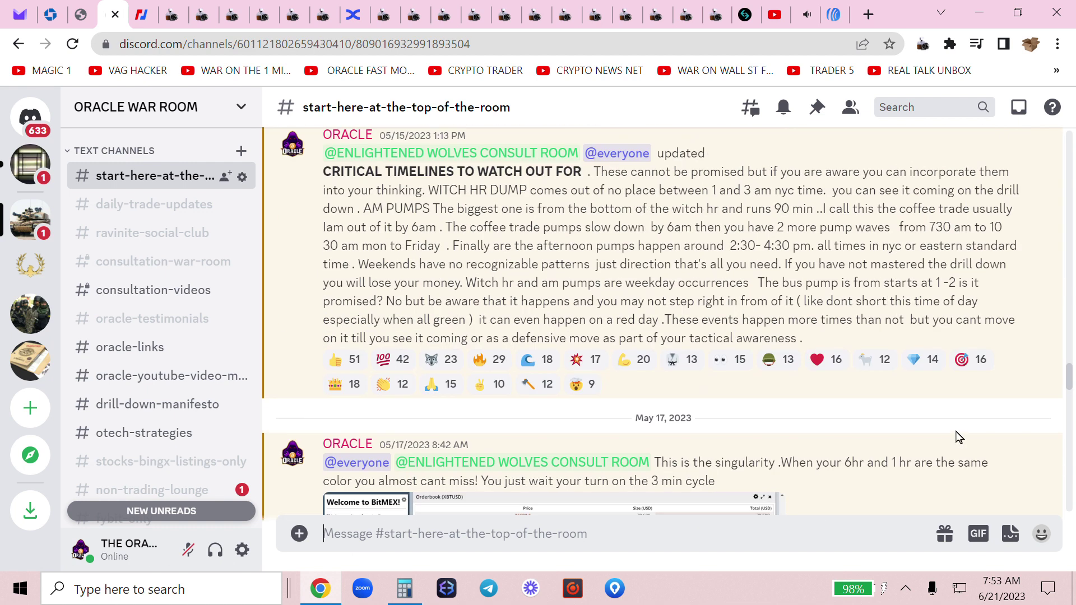
{"action": "scroll", "coordinate": [959, 437], "scroll_direction": "up", "scroll_amount": 3}
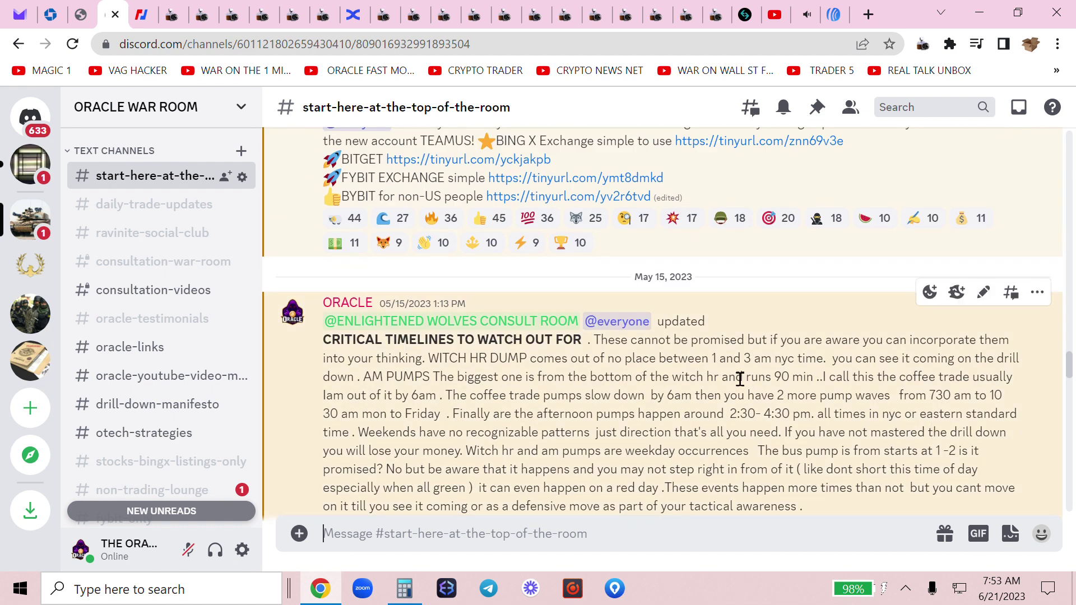
{"action": "scroll", "coordinate": [821, 380], "scroll_direction": "down", "scroll_amount": 2}
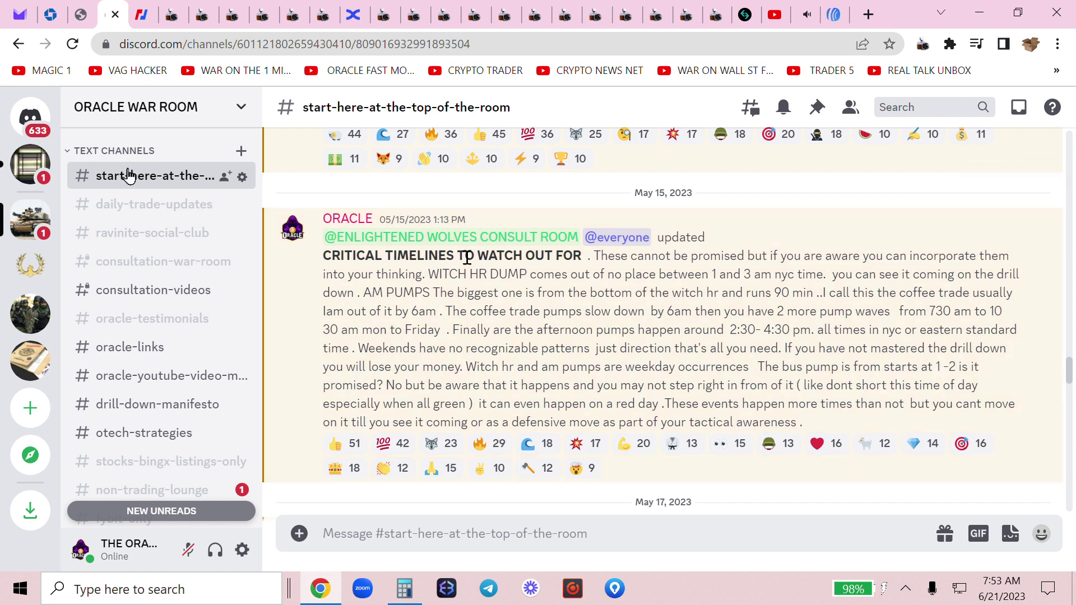
{"action": "left_click", "coordinate": [1037, 209]}
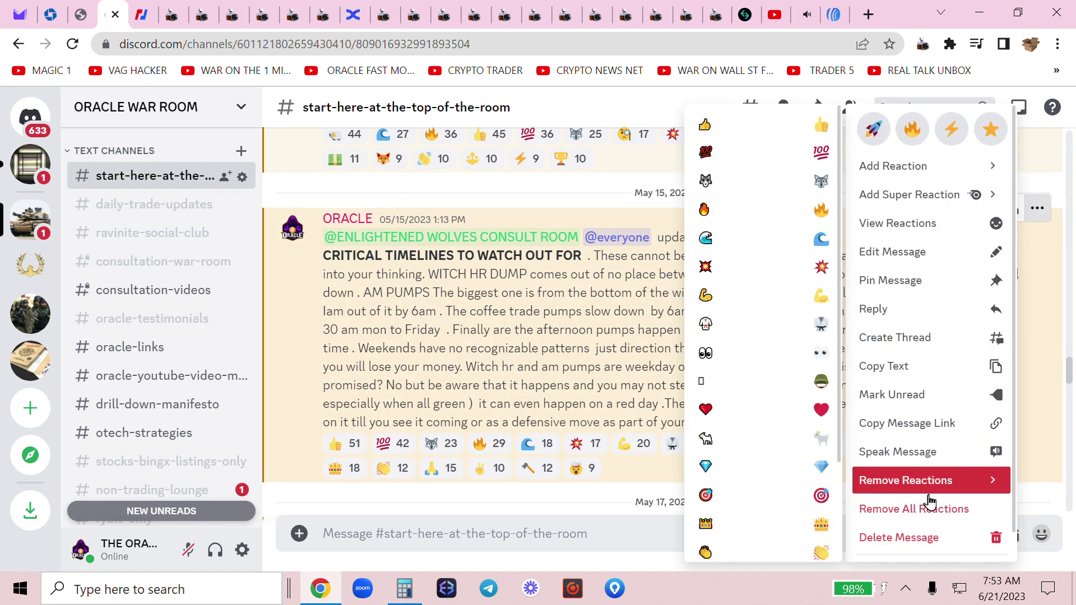
{"action": "left_click", "coordinate": [899, 454]}
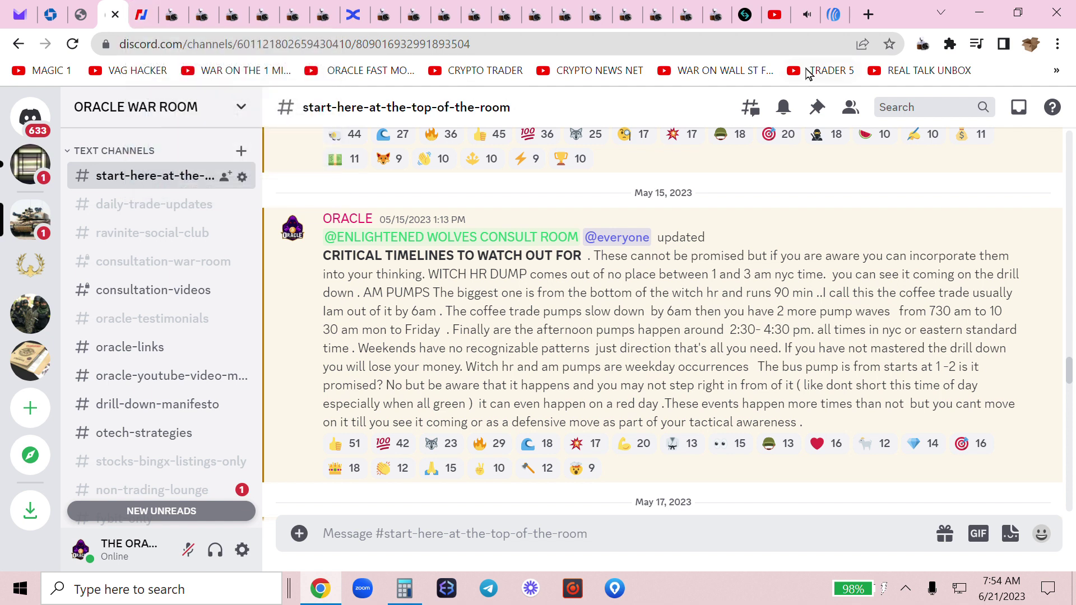
Pause the Paganini music video in the YouTube tab and return to Discord.
{"action": "left_click", "coordinate": [809, 16]}
{"action": "left_click", "coordinate": [391, 335]}
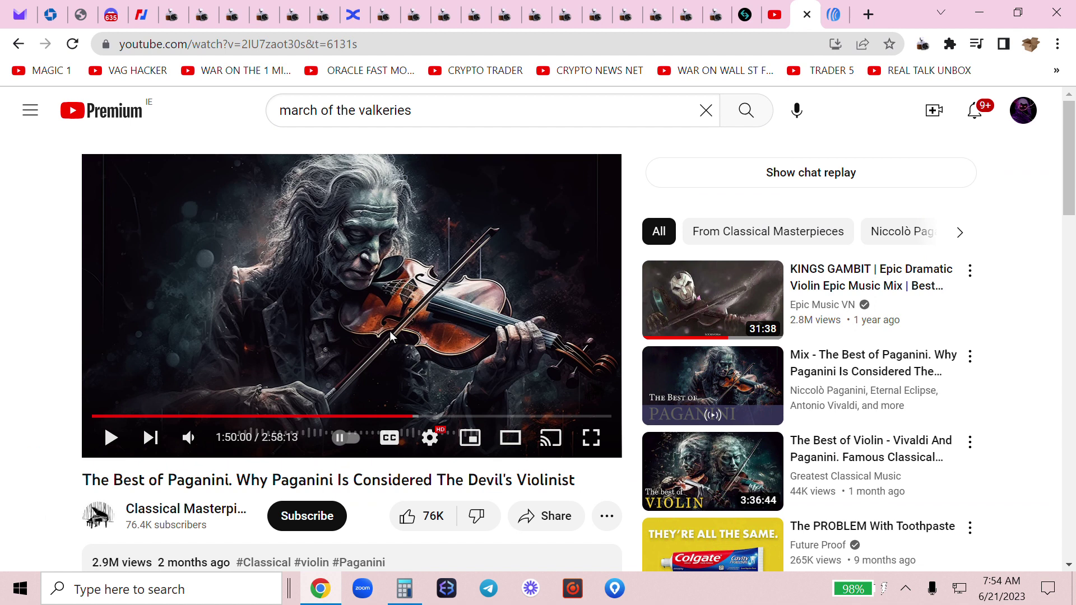
{"action": "left_click", "coordinate": [109, 15]}
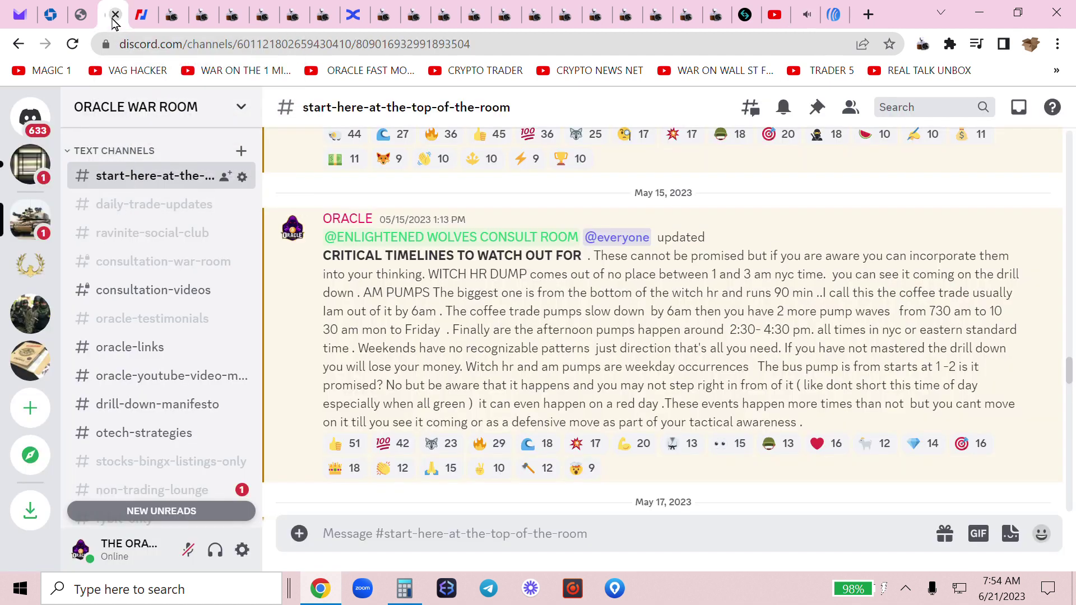
Highlight the post's opening lines and the coffee trade pumps through weekday occurrences passage.
{"action": "left_click_drag", "start_coordinate": [594, 255], "coordinate": [995, 296]}
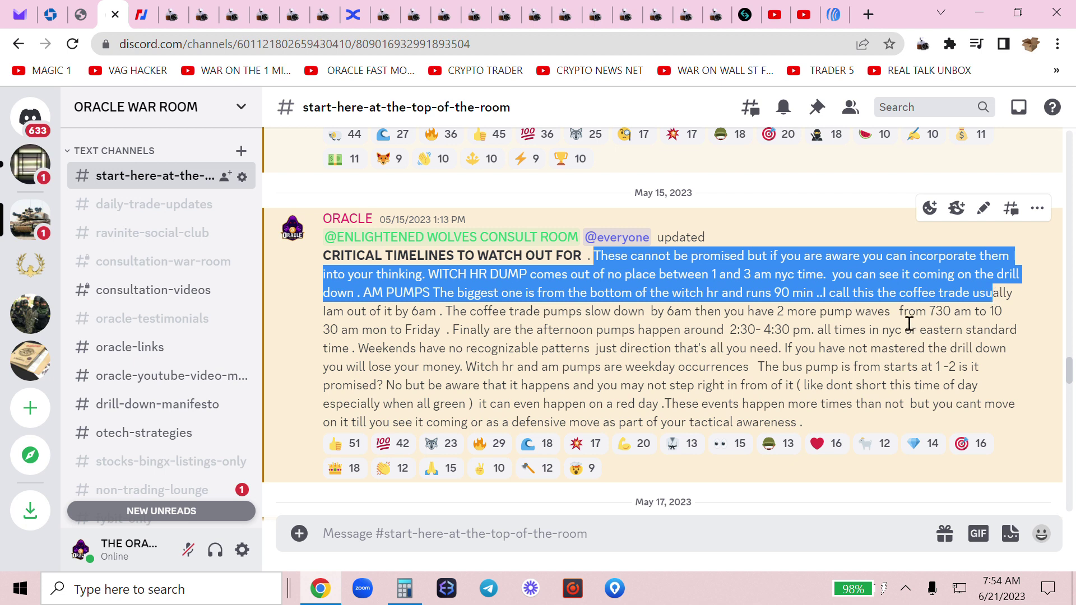
{"action": "left_click", "coordinate": [856, 378]}
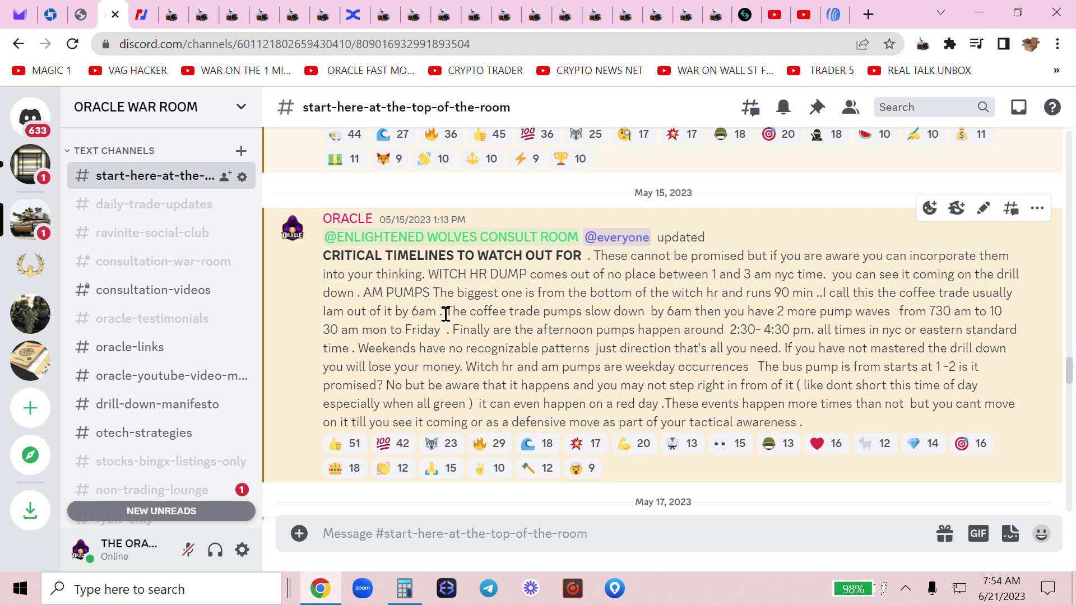
{"action": "left_click_drag", "start_coordinate": [448, 313], "coordinate": [1033, 352]}
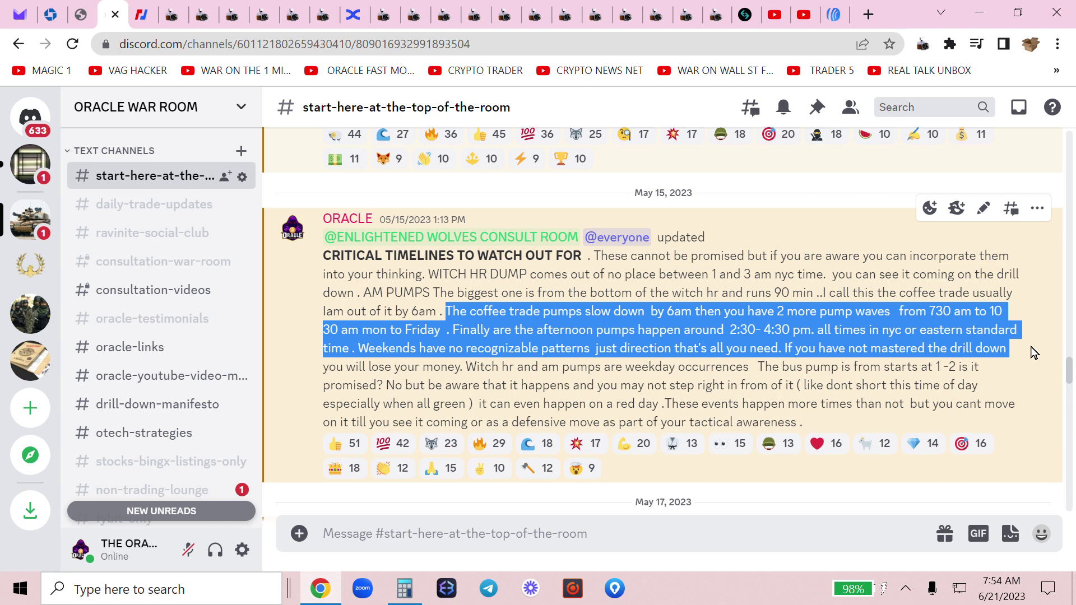
{"action": "left_click_drag", "start_coordinate": [1034, 352], "coordinate": [1035, 374]}
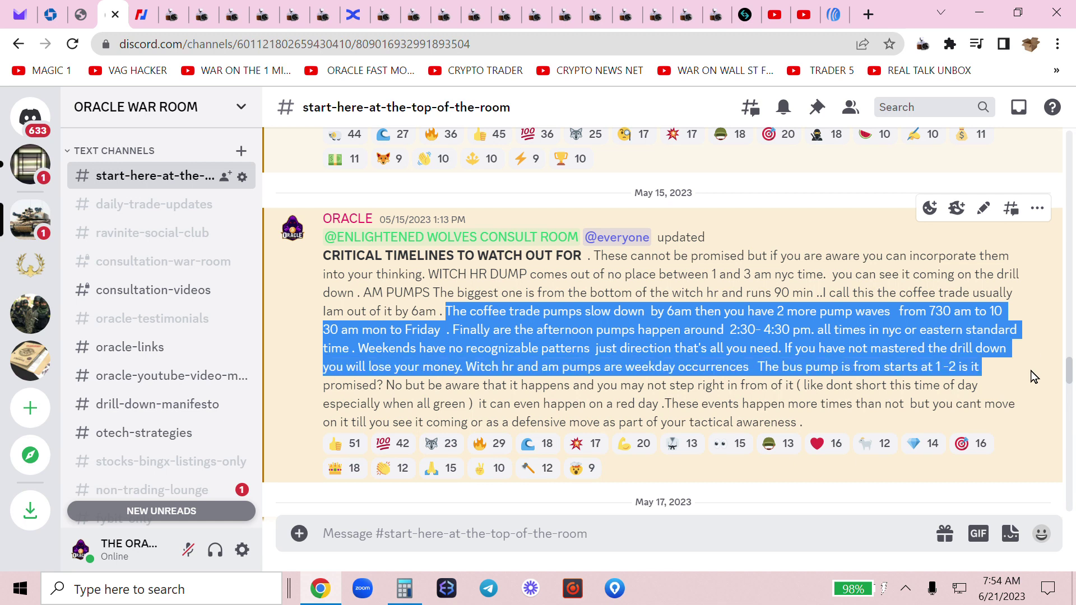
{"action": "left_click", "coordinate": [772, 366]}
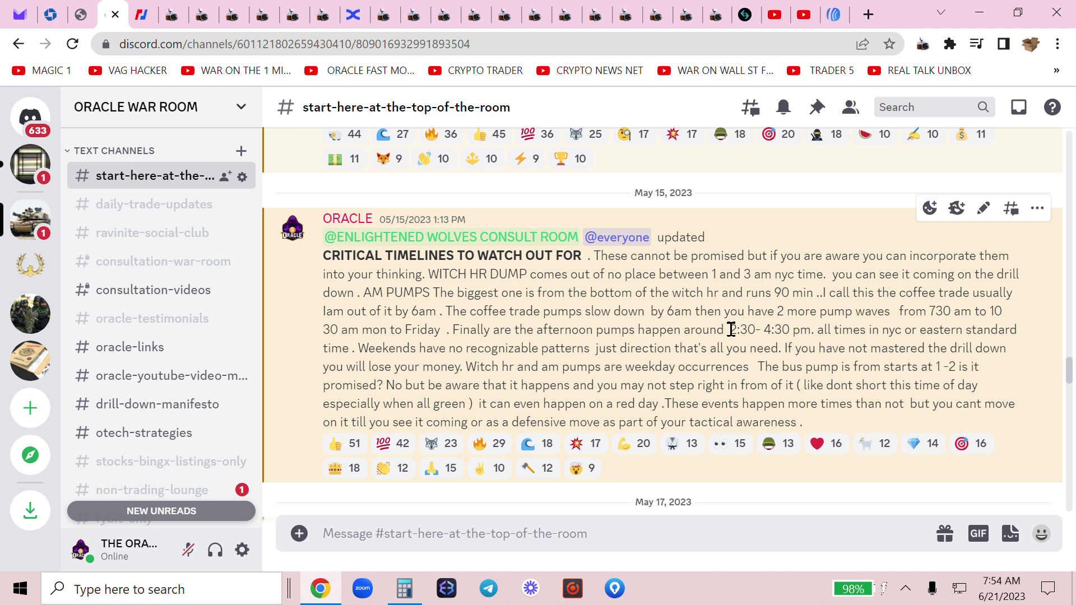
Highlight the afternoon pumps timing and weekends passages, then return to BingX futures.
{"action": "left_click_drag", "start_coordinate": [731, 329], "coordinate": [1032, 350]}
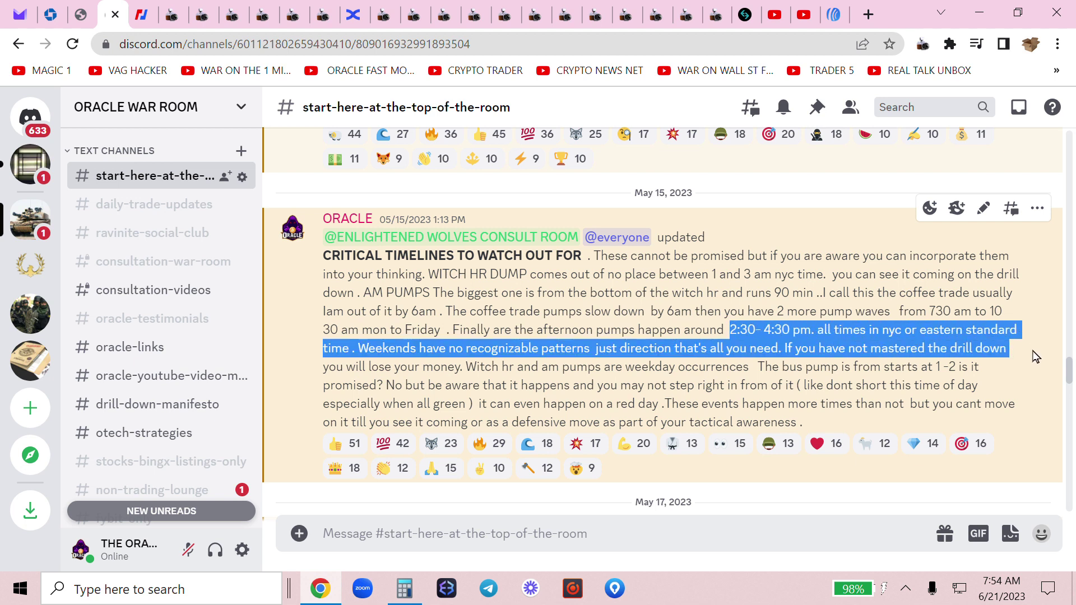
{"action": "left_click", "coordinate": [899, 369]}
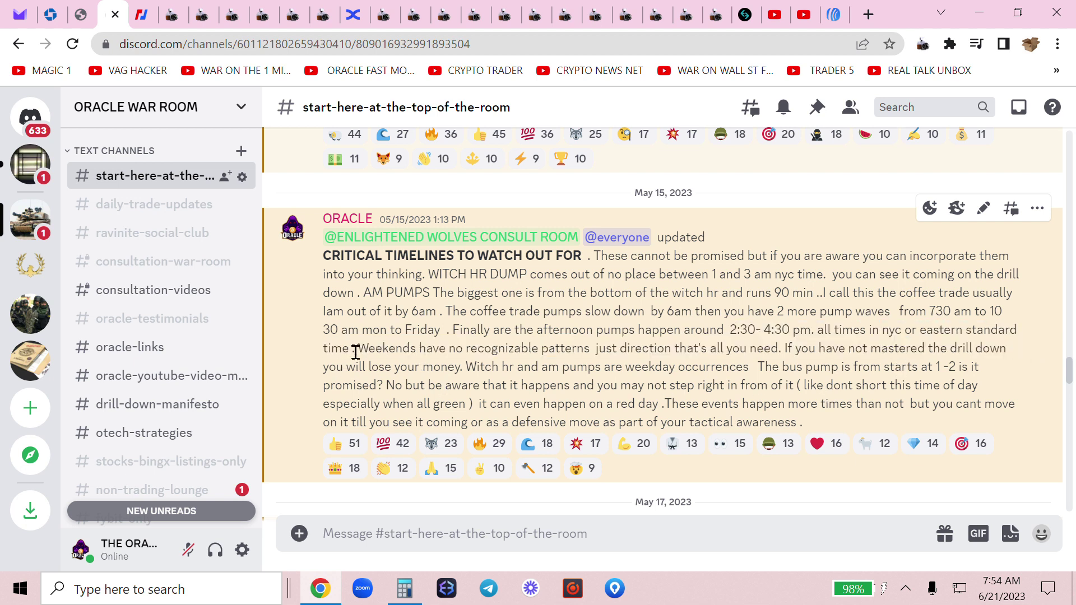
{"action": "left_click_drag", "start_coordinate": [355, 352], "coordinate": [1041, 378]}
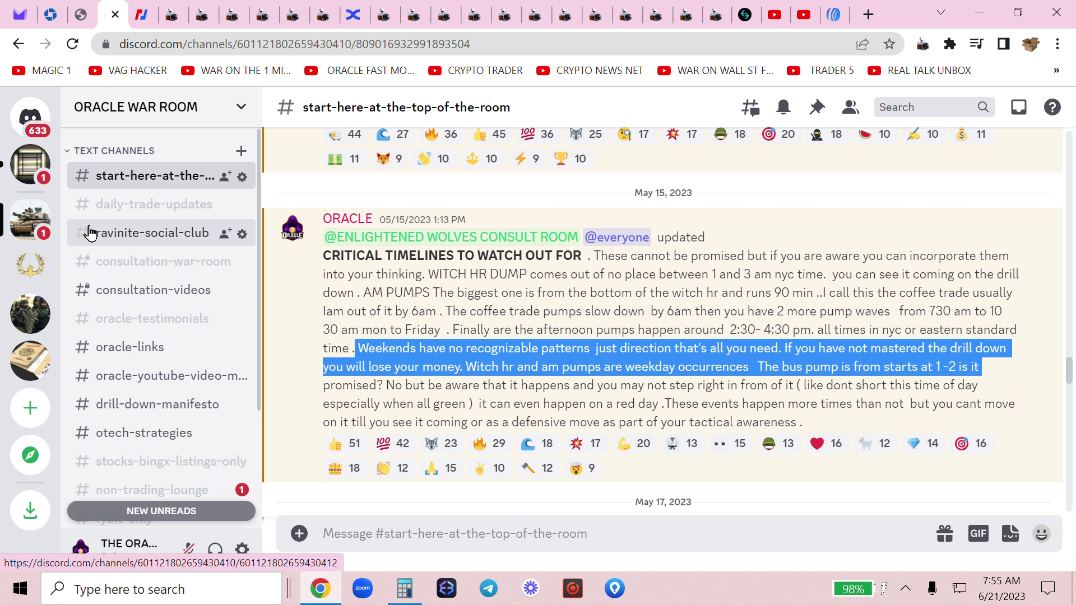
{"action": "left_click", "coordinate": [353, 14]}
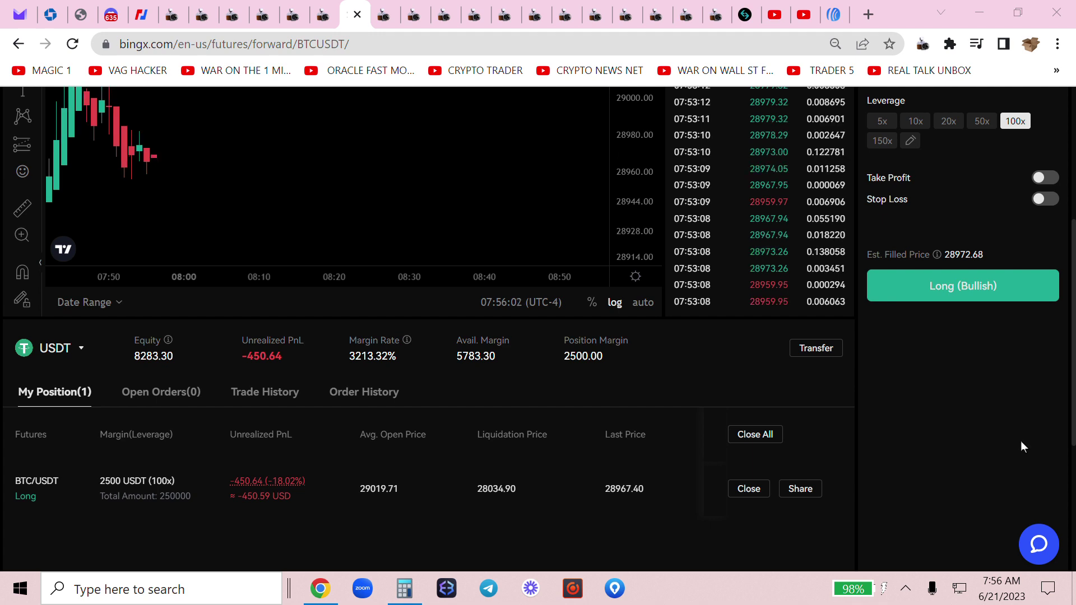
Save a full-page Webpage Screenshot capture of the BingX positions page, then return to it.
{"action": "left_click", "coordinate": [922, 45]}
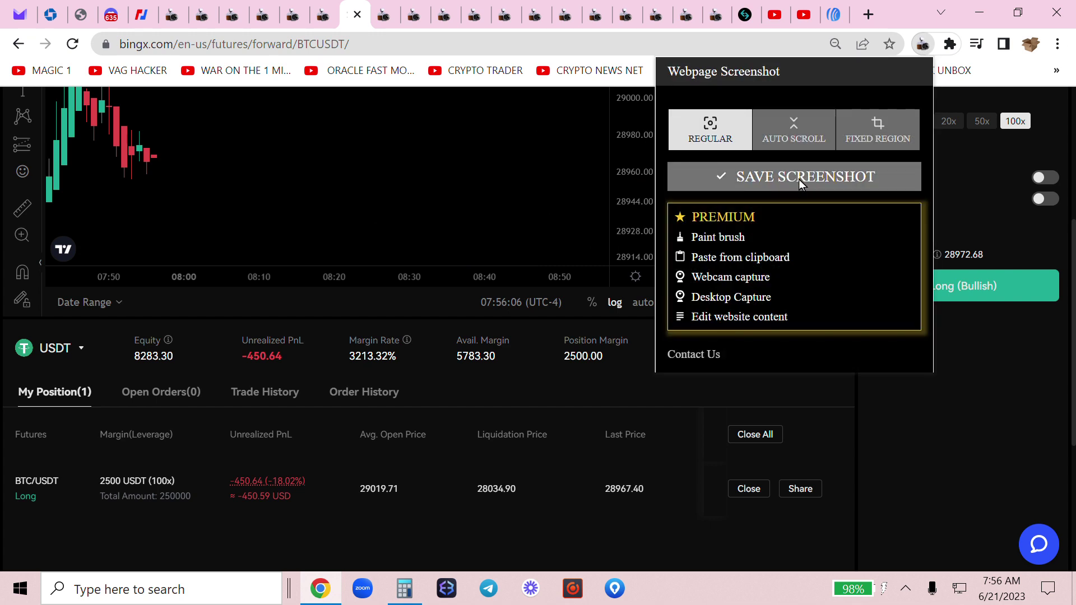
{"action": "left_click", "coordinate": [798, 180]}
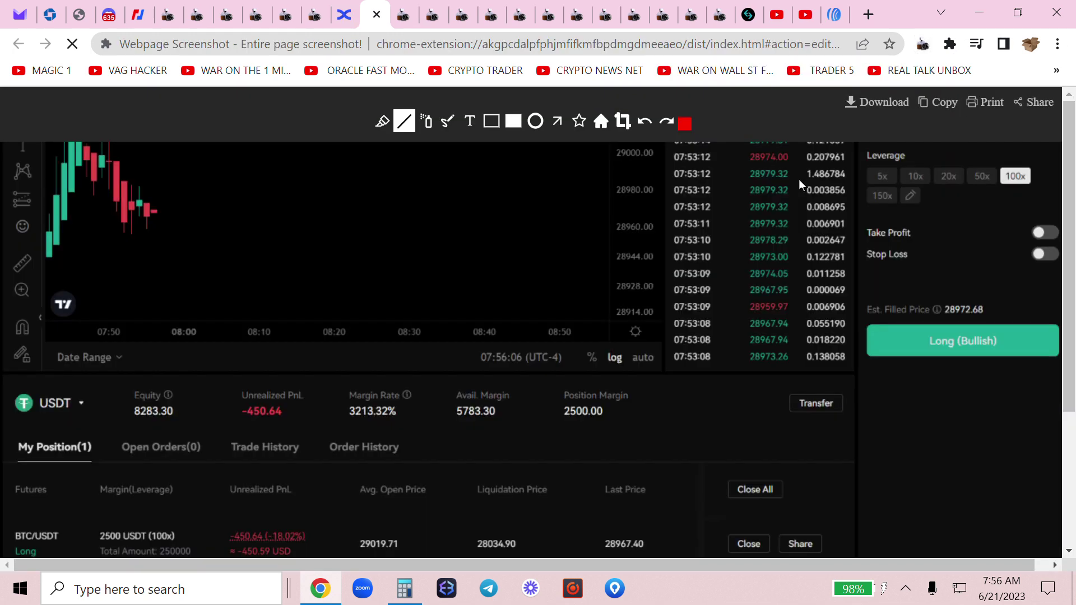
{"action": "scroll", "coordinate": [799, 180], "scroll_direction": "down", "scroll_amount": 1}
{"action": "scroll", "coordinate": [799, 180], "scroll_direction": "up", "scroll_amount": 1}
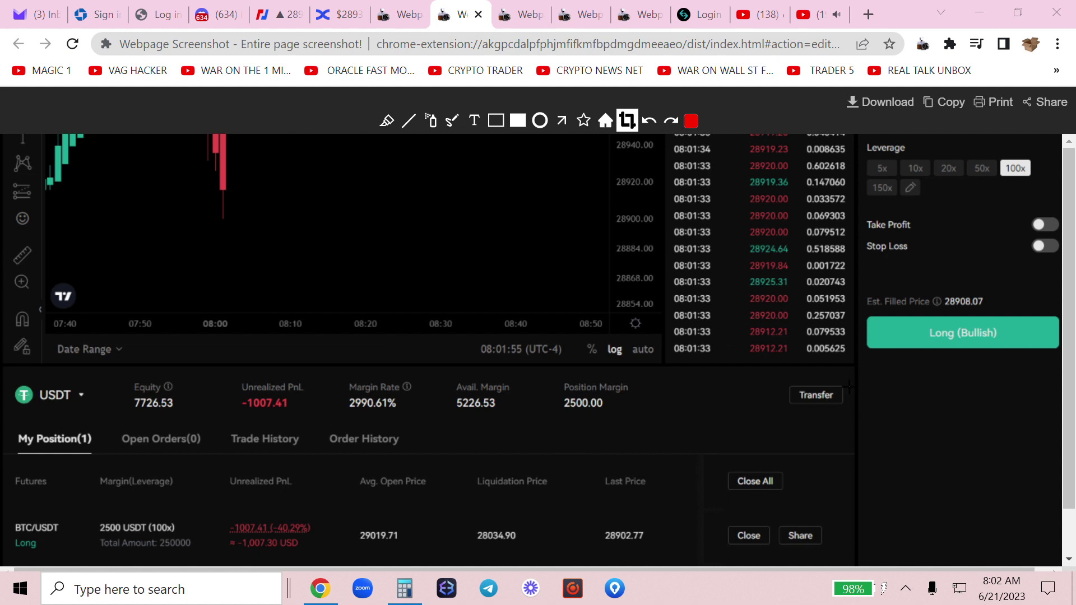
{"action": "scroll", "coordinate": [850, 383], "scroll_direction": "down", "scroll_amount": 1}
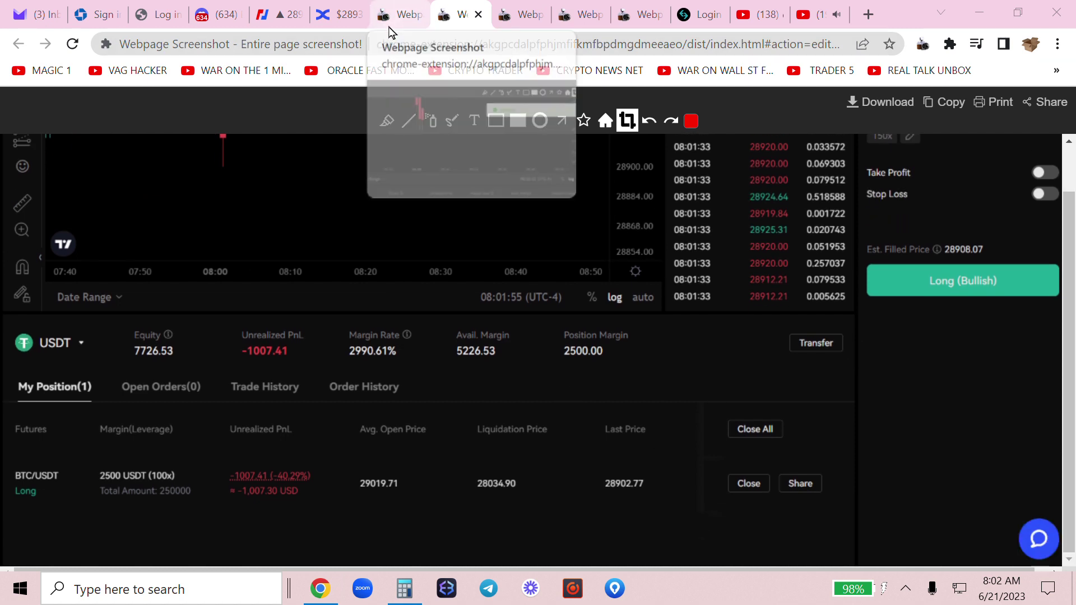
{"action": "left_click", "coordinate": [406, 14]}
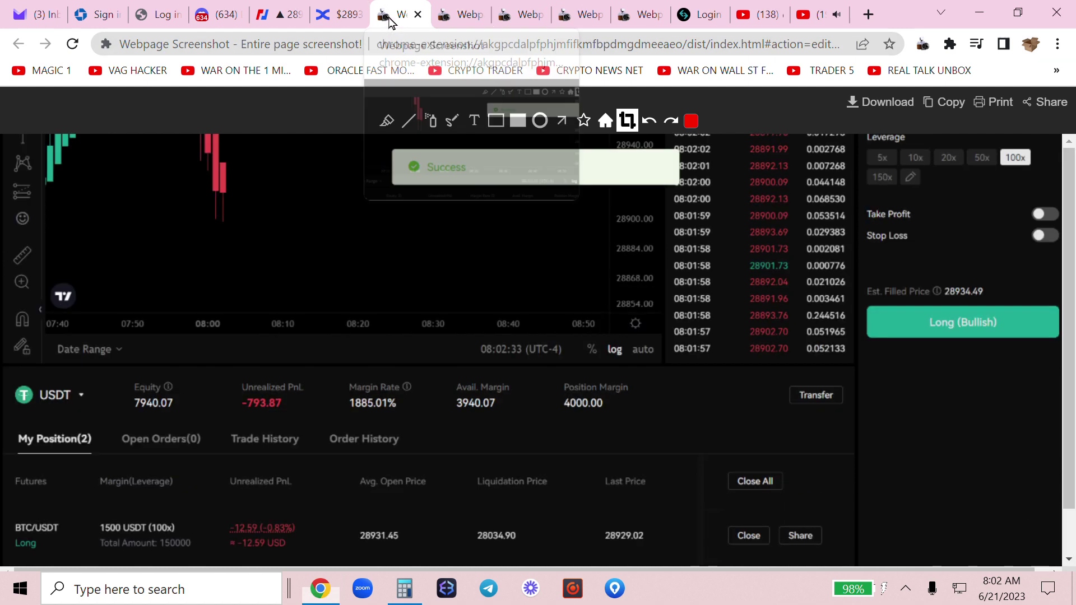
{"action": "left_click", "coordinate": [339, 14]}
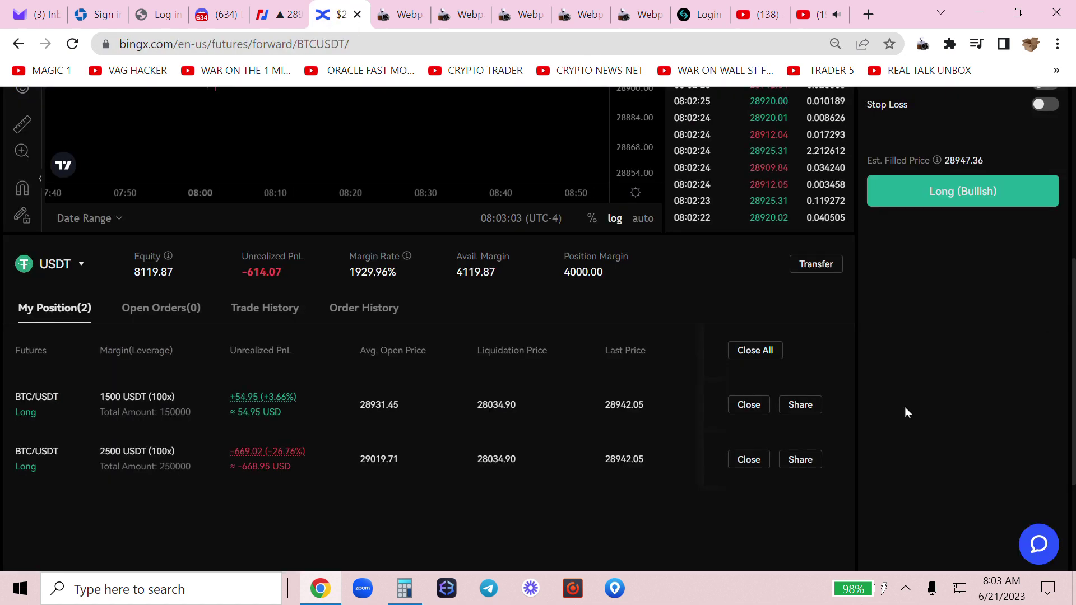
Close the 1500 USDT 100x BTC/USDT long in profit, keeping the 2500 USDT long.
{"action": "mouse_move", "coordinate": [291, 470]}
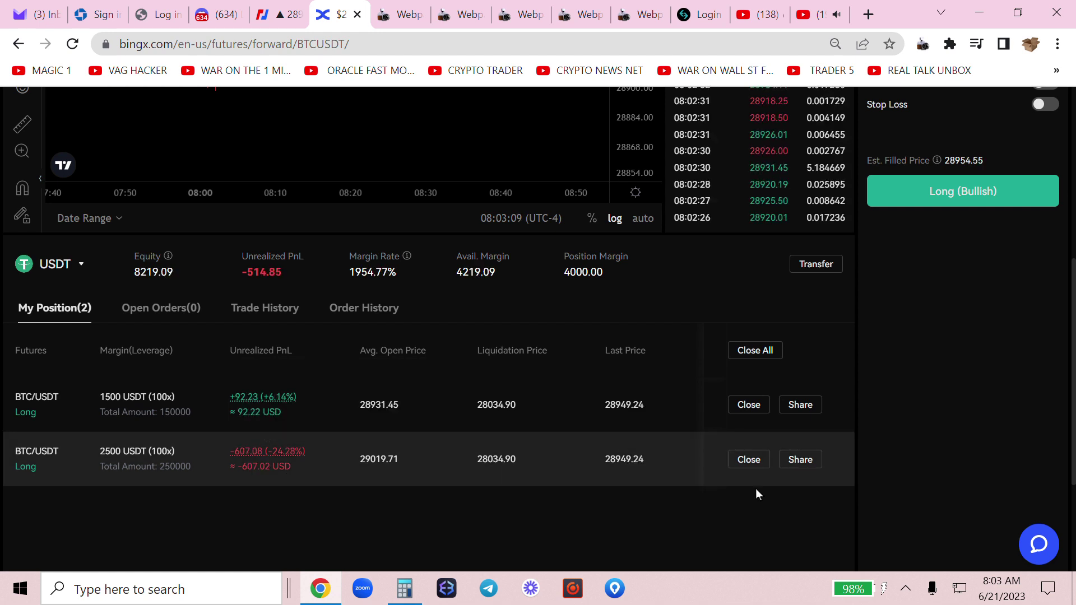
{"action": "scroll", "coordinate": [756, 488], "scroll_direction": "right", "scroll_amount": 5}
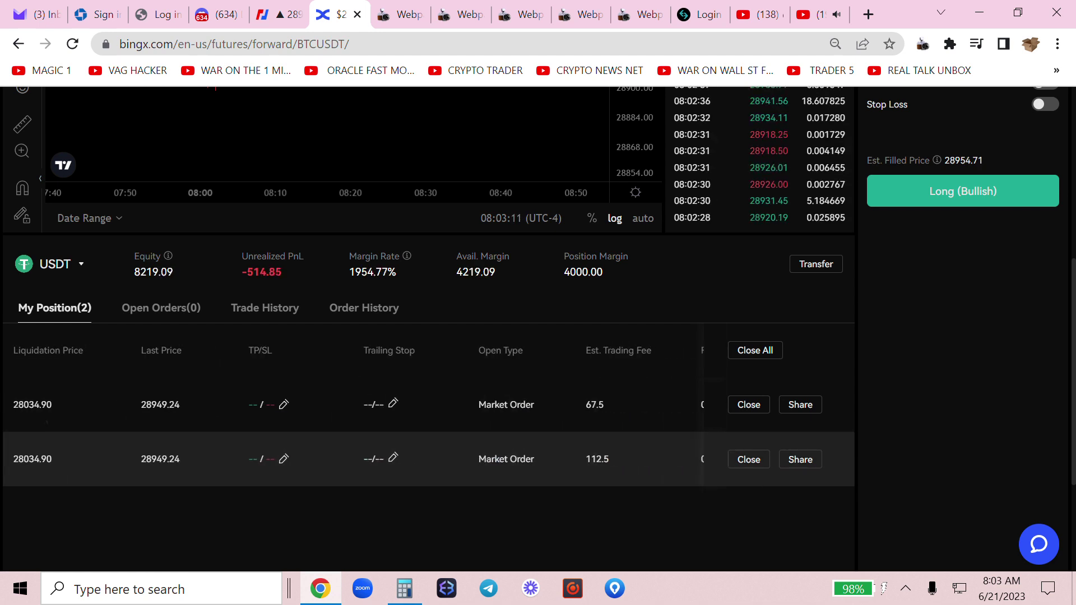
{"action": "scroll", "coordinate": [718, 458], "scroll_direction": "left", "scroll_amount": 5}
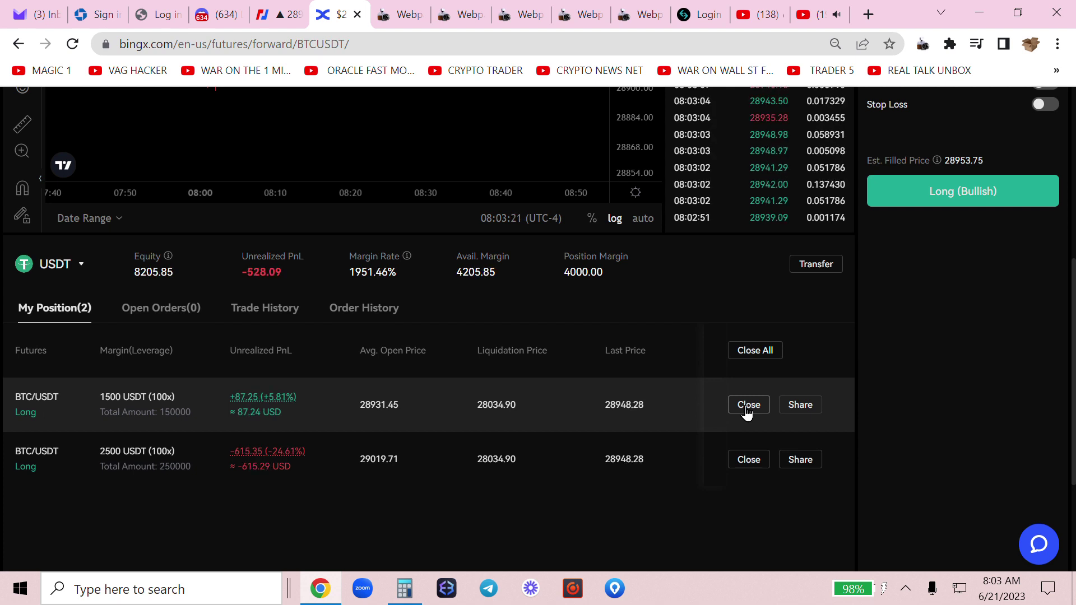
{"action": "scroll", "coordinate": [746, 411], "scroll_direction": "right", "scroll_amount": 5}
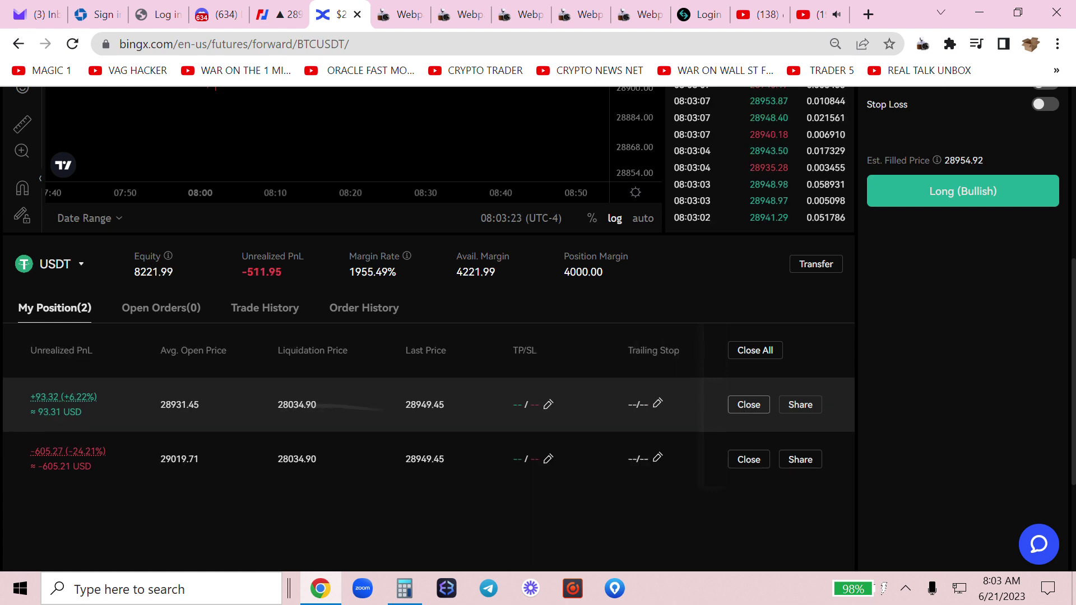
{"action": "scroll", "coordinate": [746, 412], "scroll_direction": "left", "scroll_amount": 5}
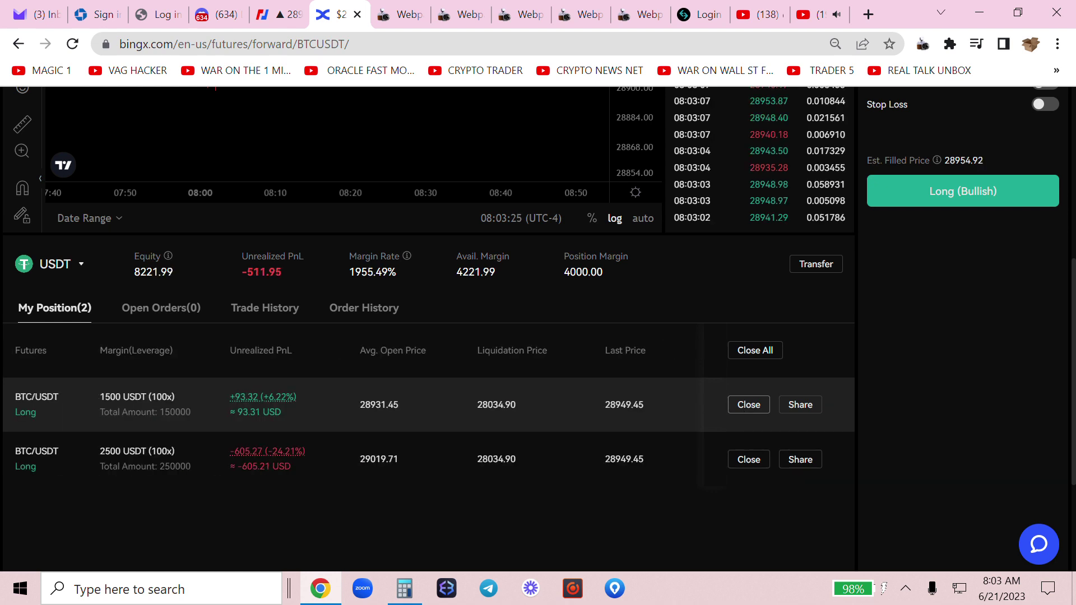
{"action": "left_click", "coordinate": [748, 405]}
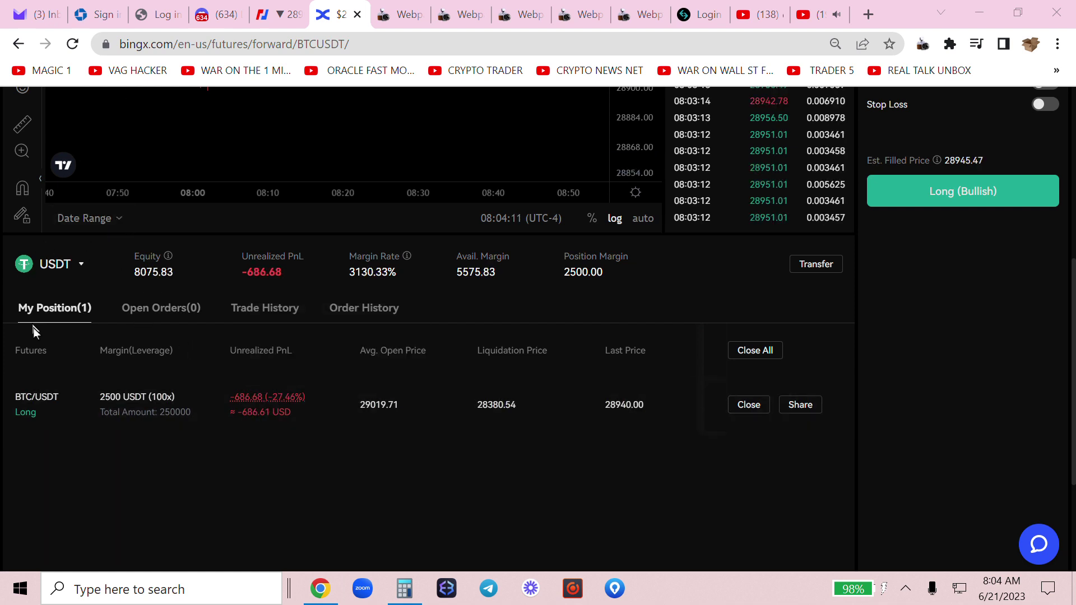
Correct 'yopu' to 'you' in the Discord consultation-war-room message, then return to BingX.
{"action": "key", "text": "ctrl+4"}
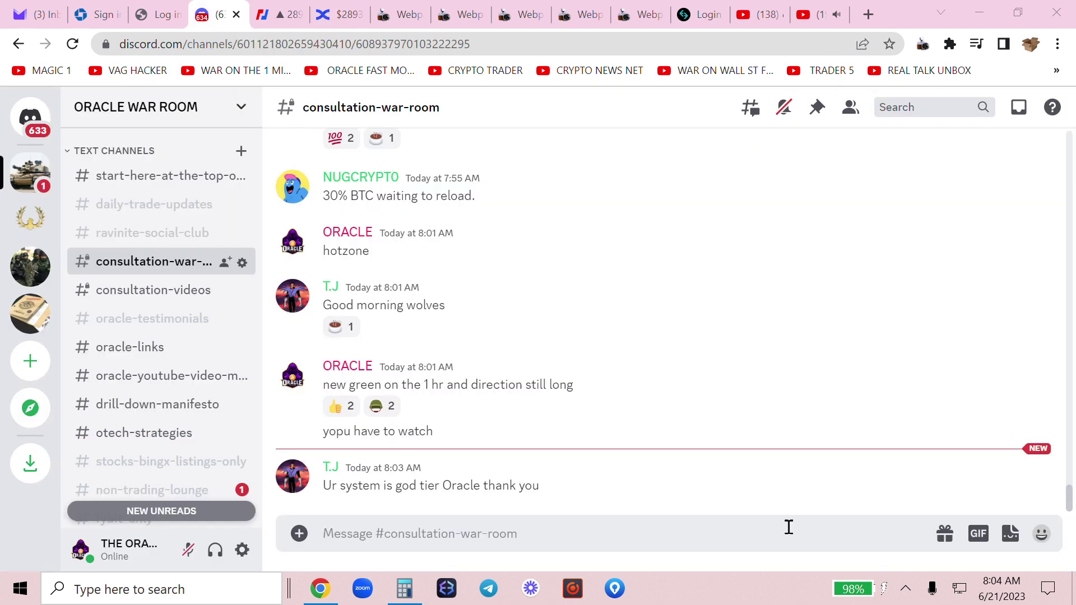
{"action": "left_click", "coordinate": [1036, 456]}
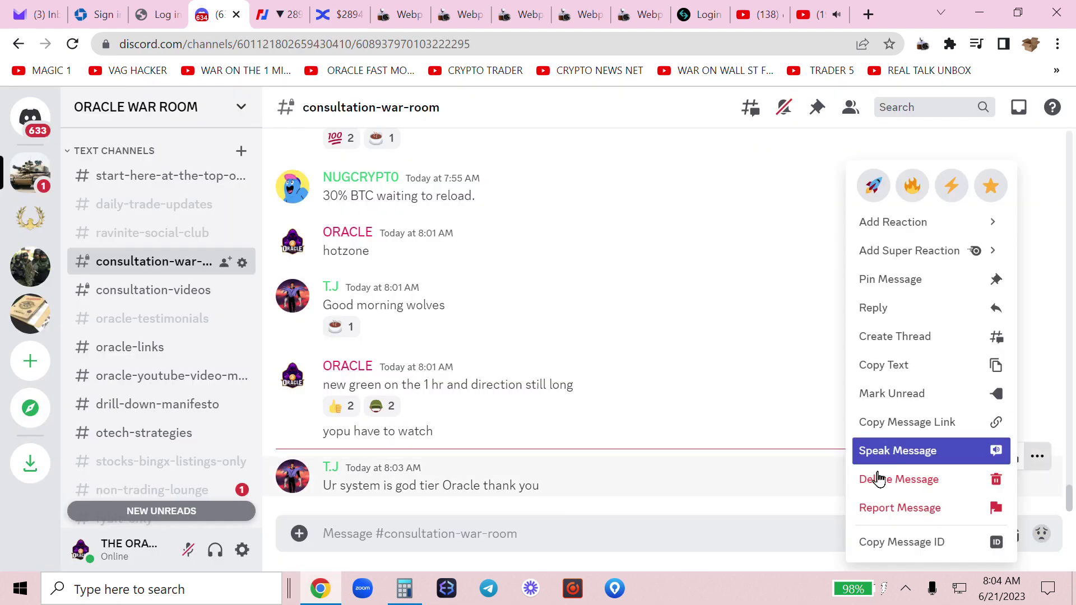
{"action": "left_click", "coordinate": [888, 451]}
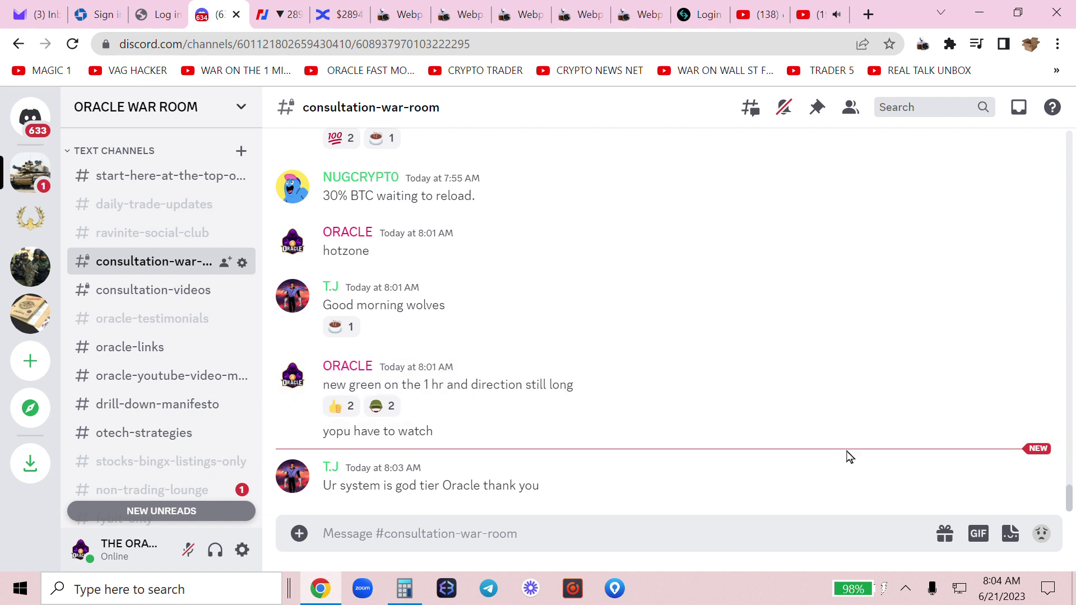
{"action": "left_click", "coordinate": [1039, 418]}
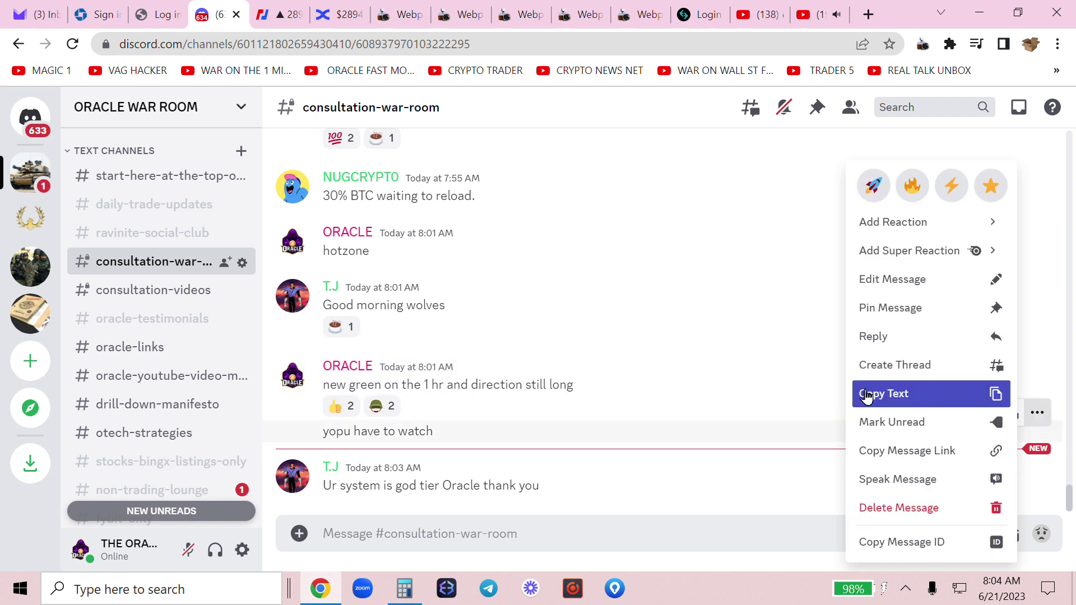
{"action": "left_click", "coordinate": [883, 279]}
{"action": "right_click", "coordinate": [367, 408]}
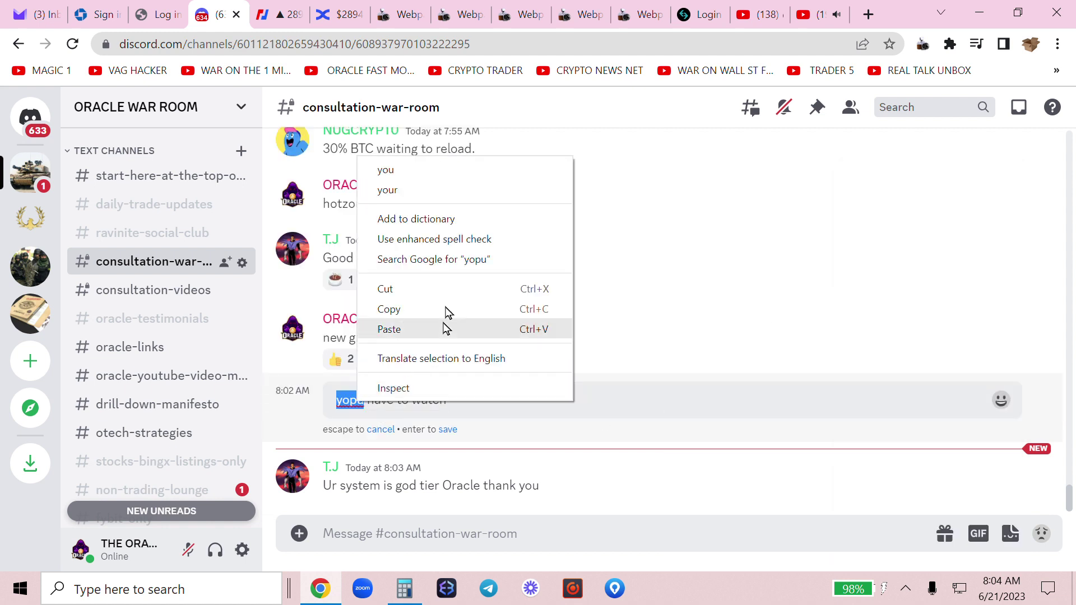
{"action": "left_click", "coordinate": [432, 183]}
{"action": "key", "text": "Escape"}
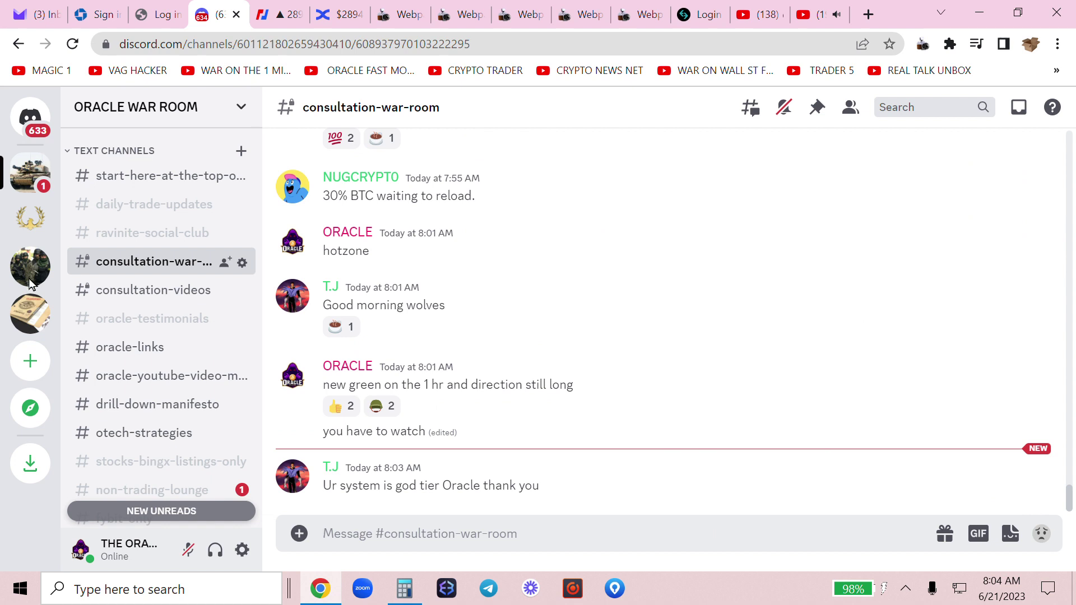
{"action": "key", "text": "ctrl+6"}
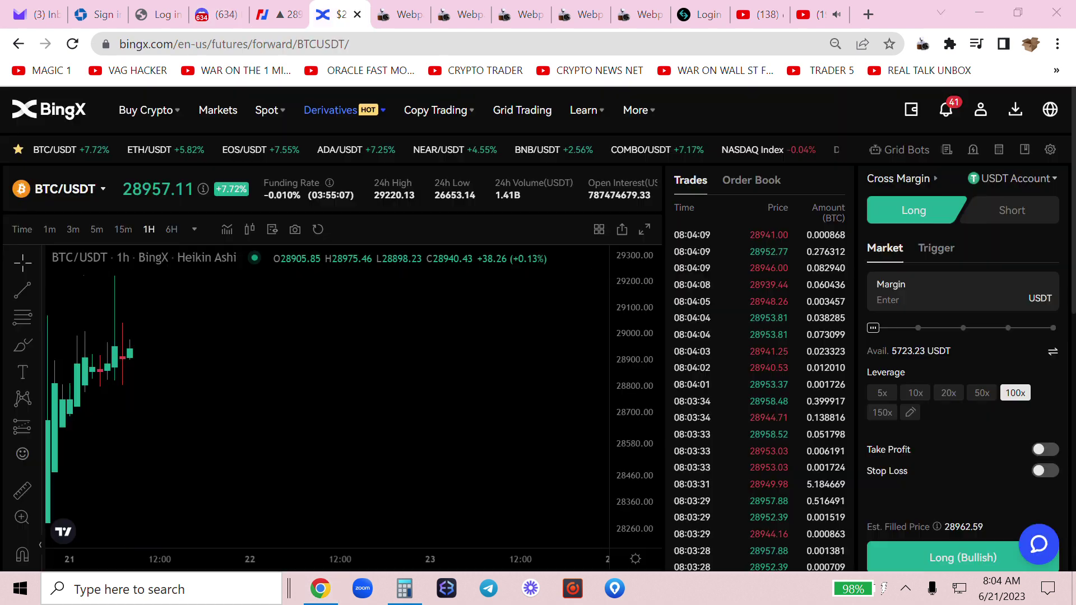
Set the chart to 1-minute candles and open a 100x long with 1500 USDT margin.
{"action": "left_click", "coordinate": [174, 230]}
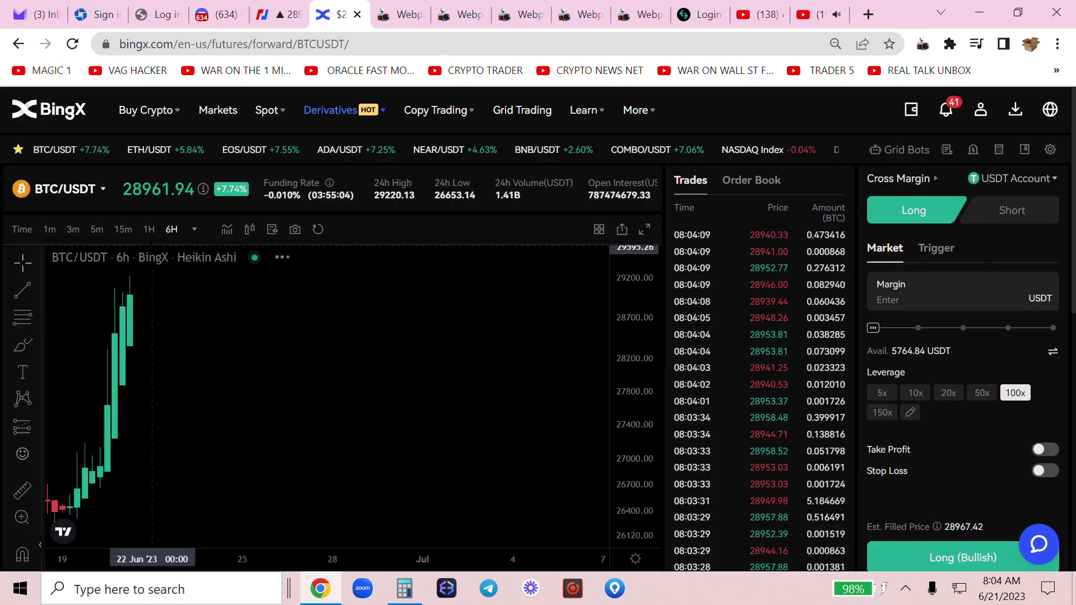
{"action": "left_click", "coordinate": [72, 231]}
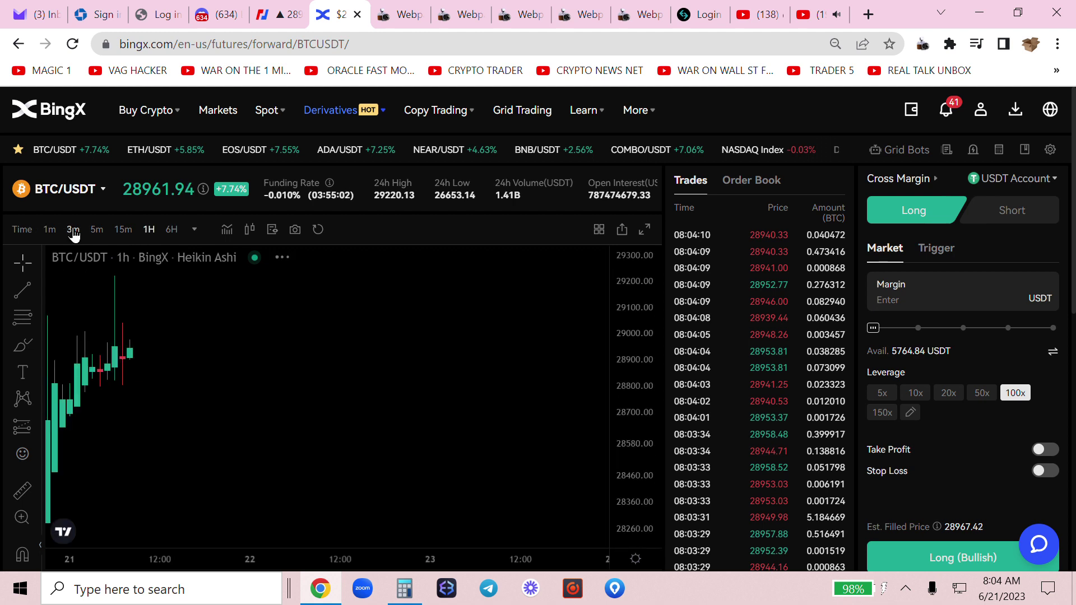
{"action": "left_click", "coordinate": [50, 230]}
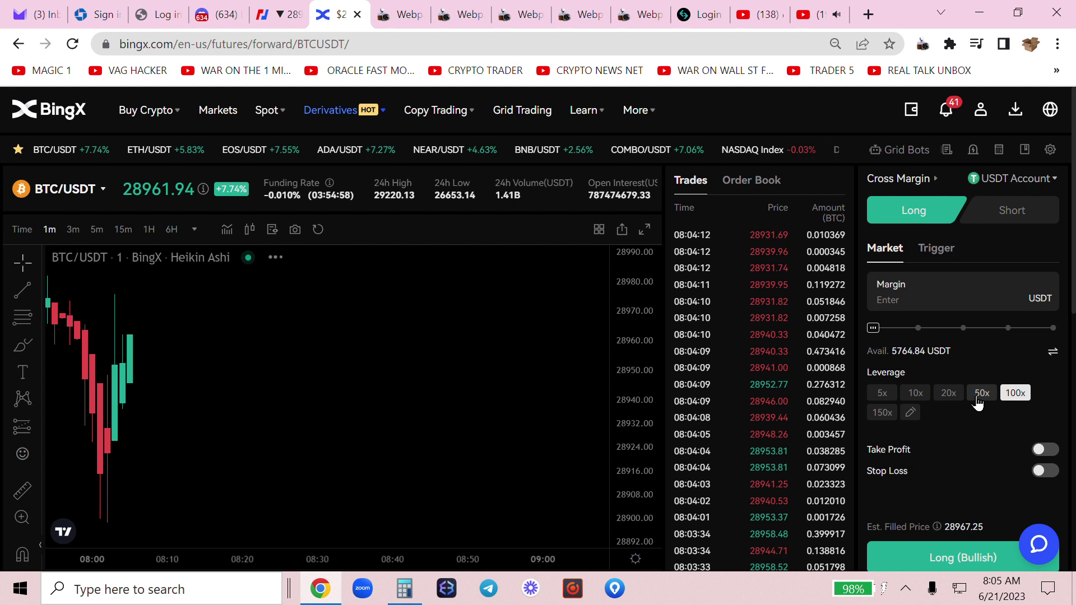
{"action": "left_click", "coordinate": [938, 300]}
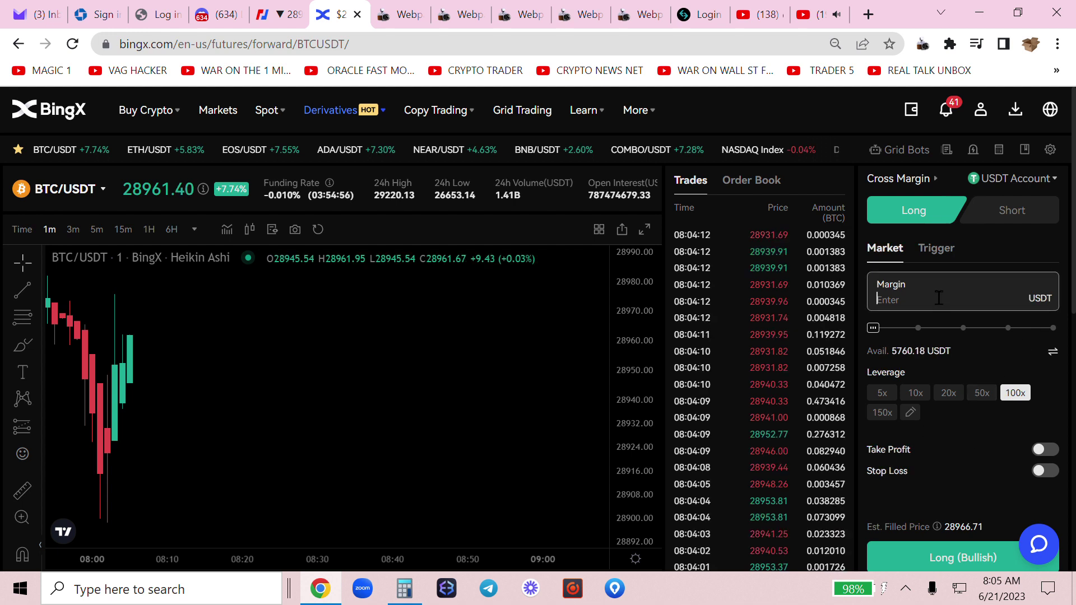
{"action": "type", "text": "1500"}
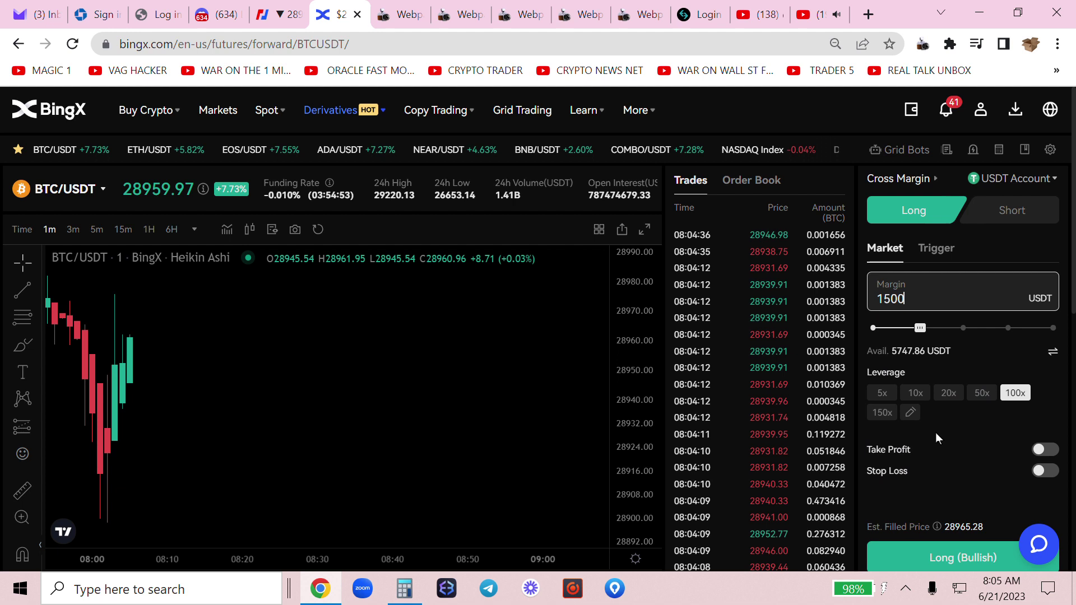
{"action": "scroll", "coordinate": [936, 432], "scroll_direction": "down", "scroll_amount": 2}
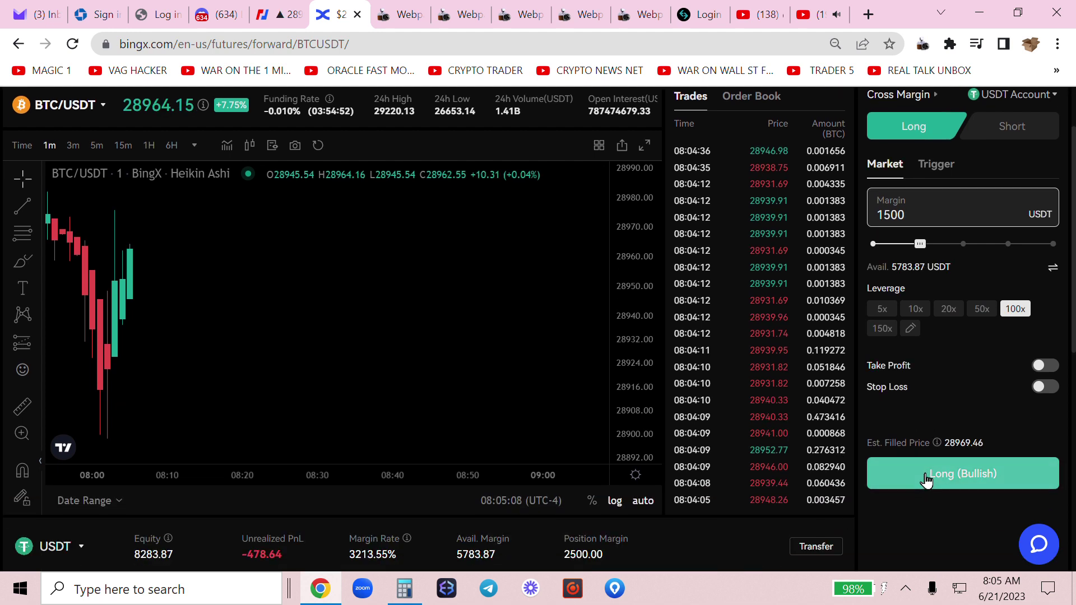
{"action": "left_click", "coordinate": [925, 476]}
Open another 100x BTC/USDT long with 1000 USDT margin.
{"action": "left_click", "coordinate": [926, 213]}
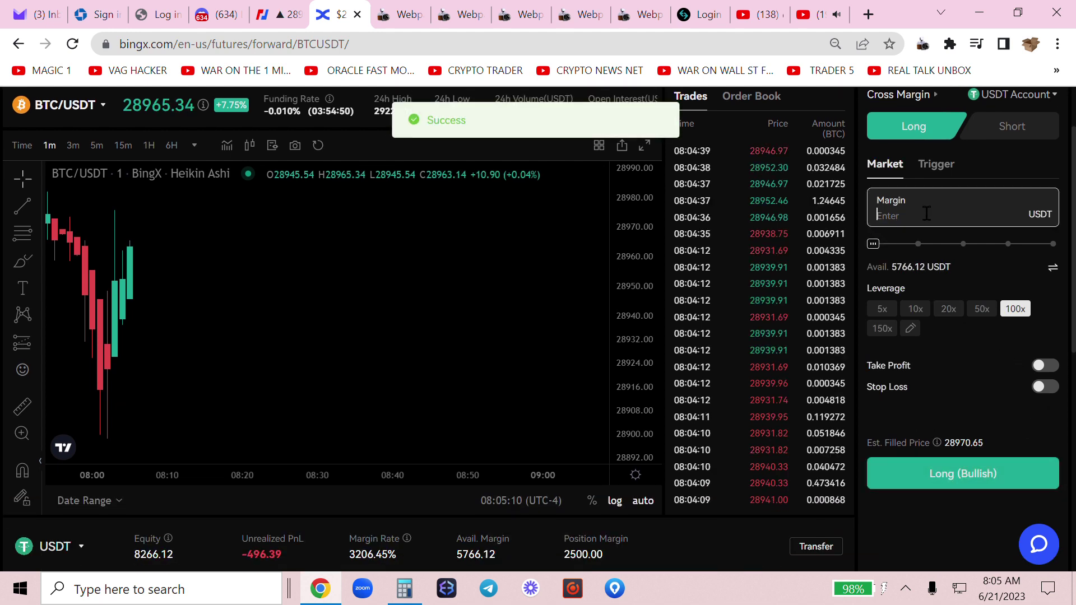
{"action": "type", "text": "15000"}
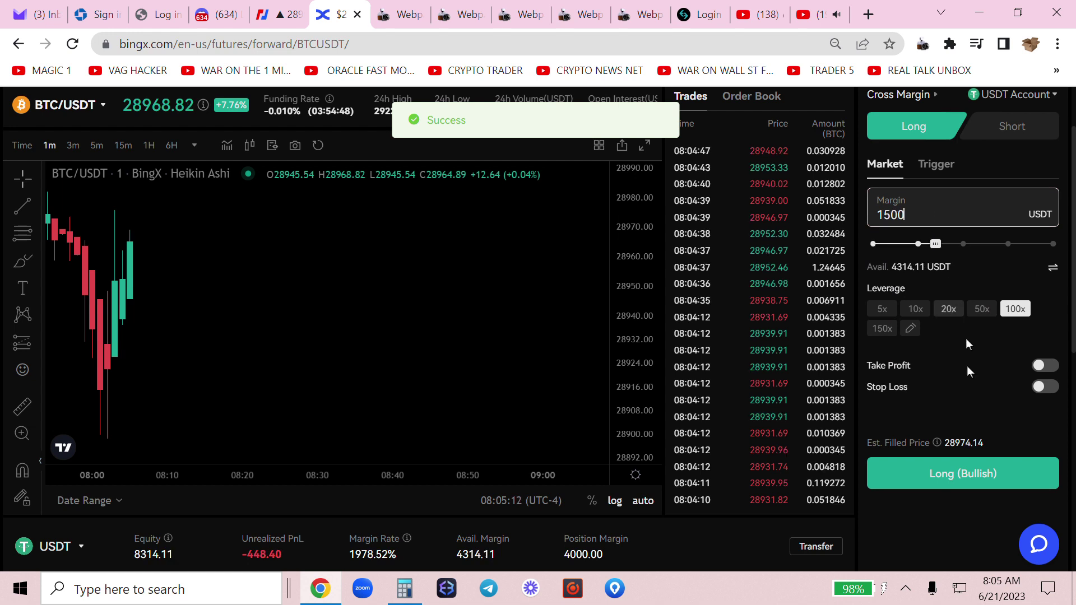
{"action": "double_click", "coordinate": [943, 203]}
{"action": "key", "text": "BackSpace"}
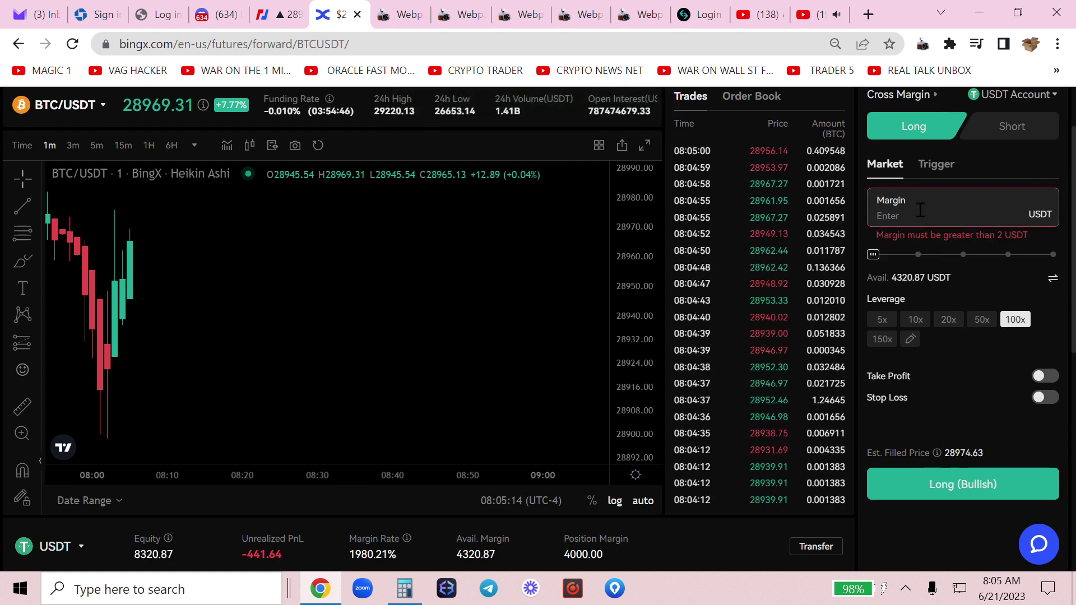
{"action": "type", "text": "1000"}
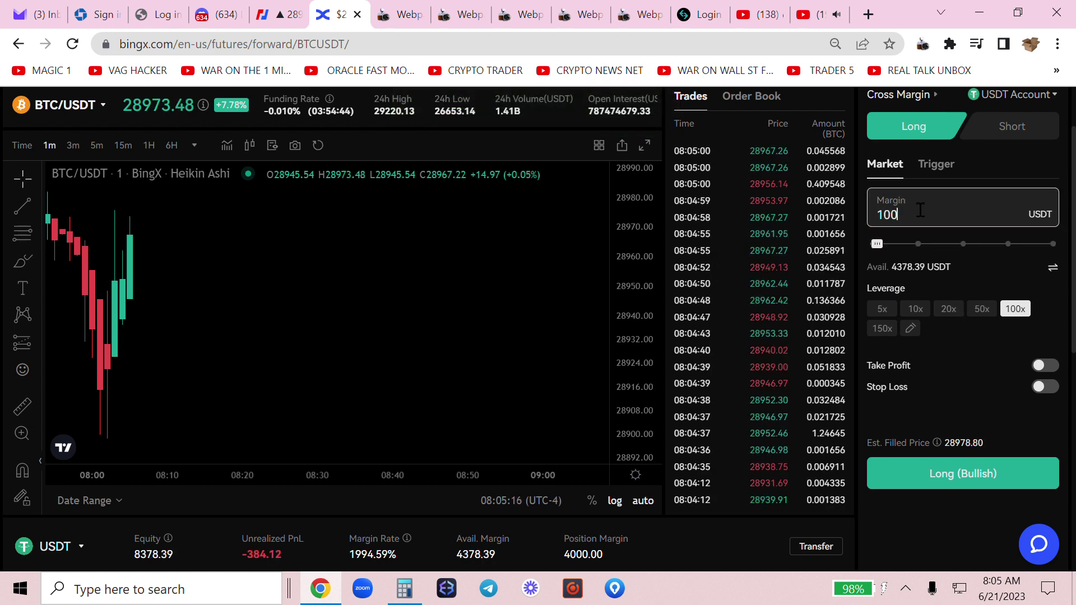
{"action": "left_click", "coordinate": [962, 474]}
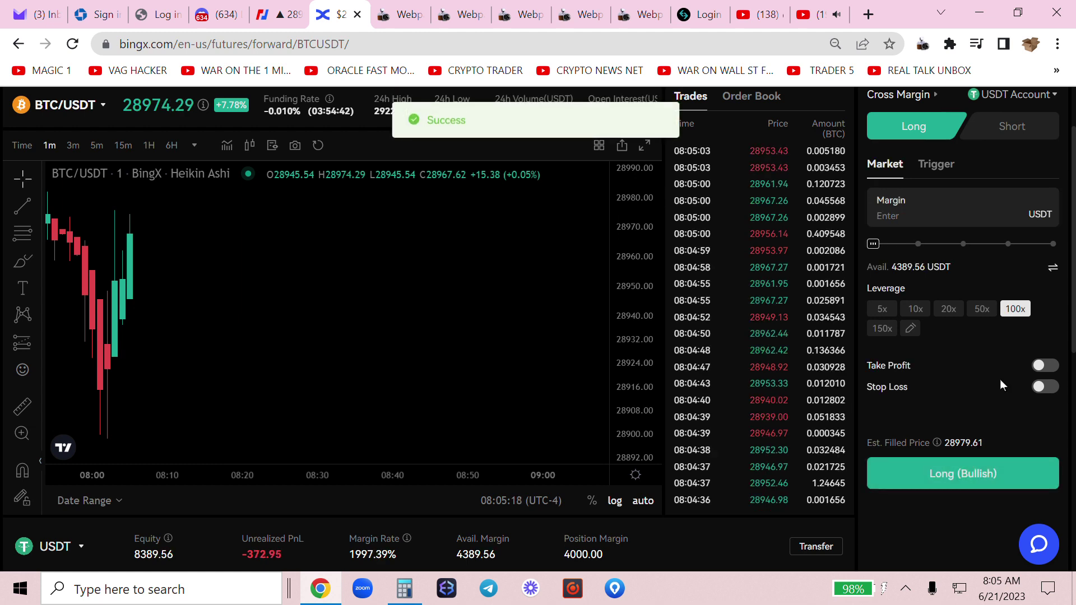
{"action": "scroll", "coordinate": [1000, 379], "scroll_direction": "down", "scroll_amount": 1}
{"action": "scroll", "coordinate": [999, 378], "scroll_direction": "down", "scroll_amount": 4}
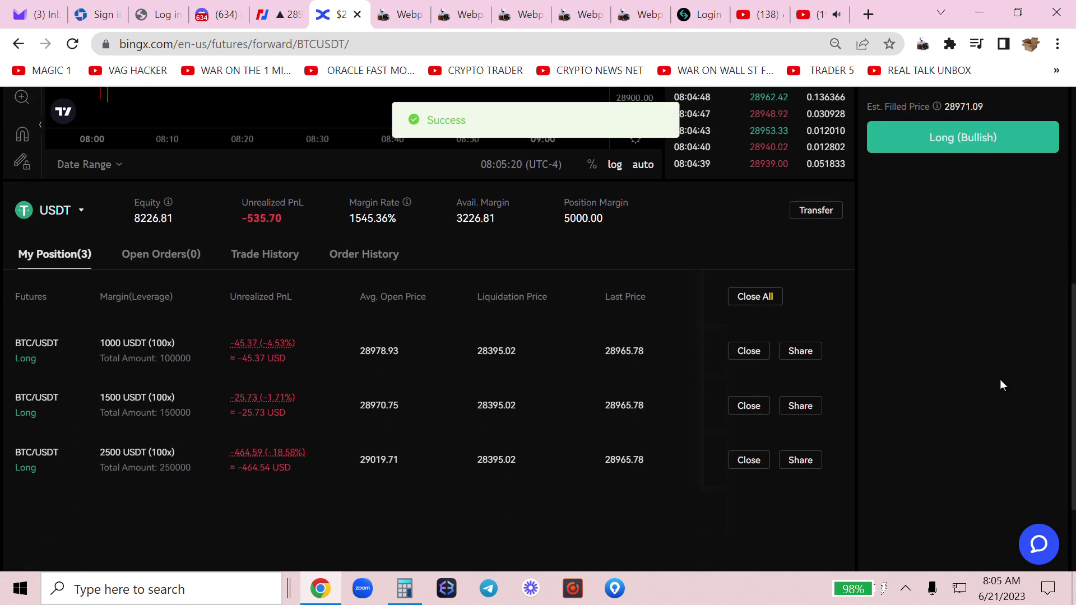
Save a Webpage Screenshot capture of the three open longs, then return to the BingX futures page.
{"action": "left_click", "coordinate": [922, 44]}
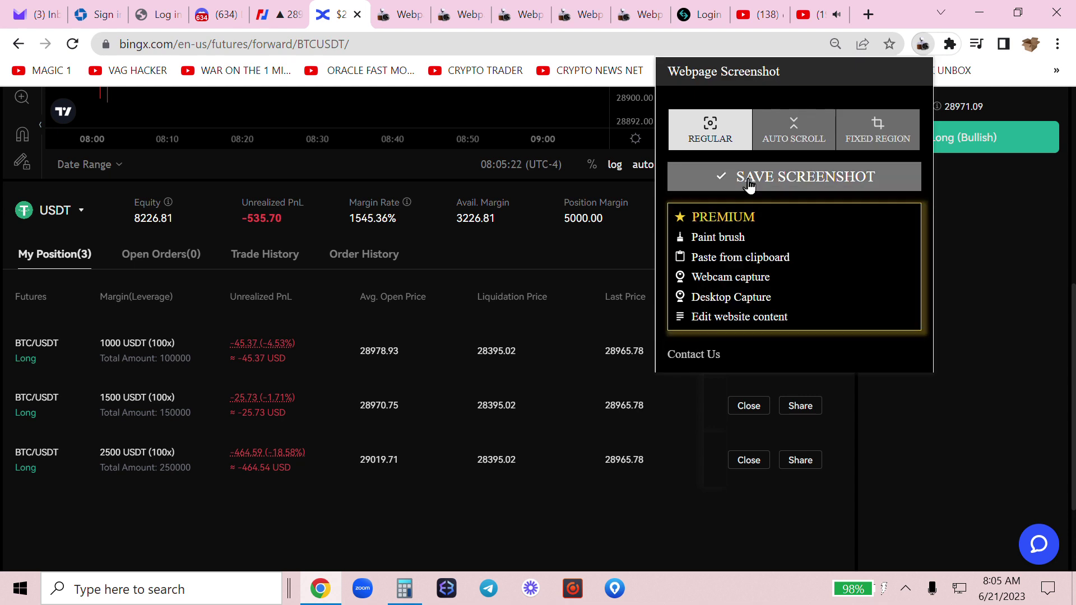
{"action": "left_click", "coordinate": [787, 177]}
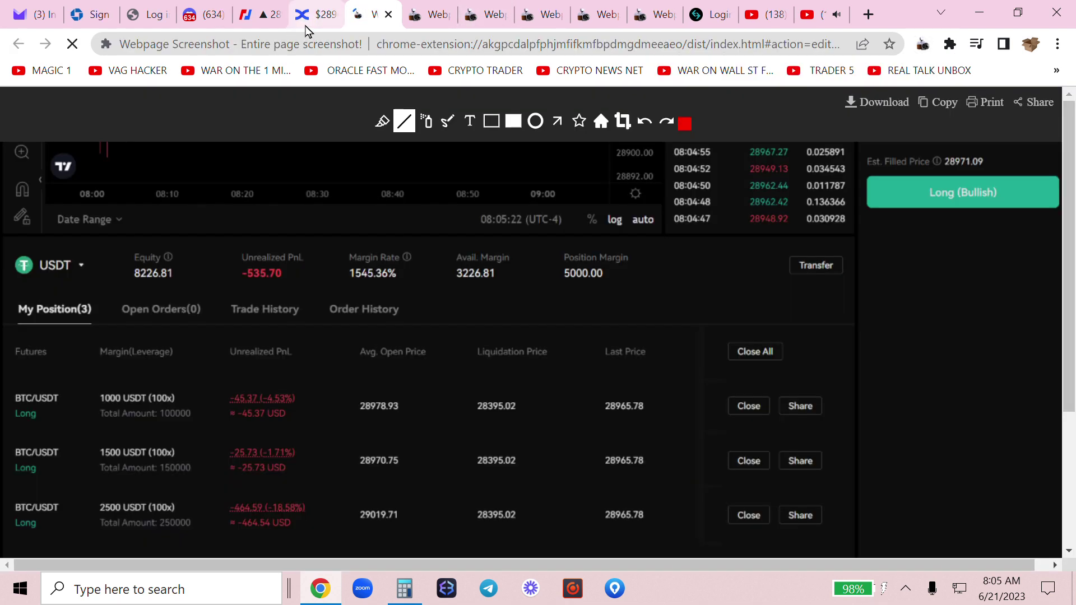
{"action": "left_click", "coordinate": [314, 15]}
{"action": "scroll", "coordinate": [1016, 286], "scroll_direction": "up", "scroll_amount": 5}
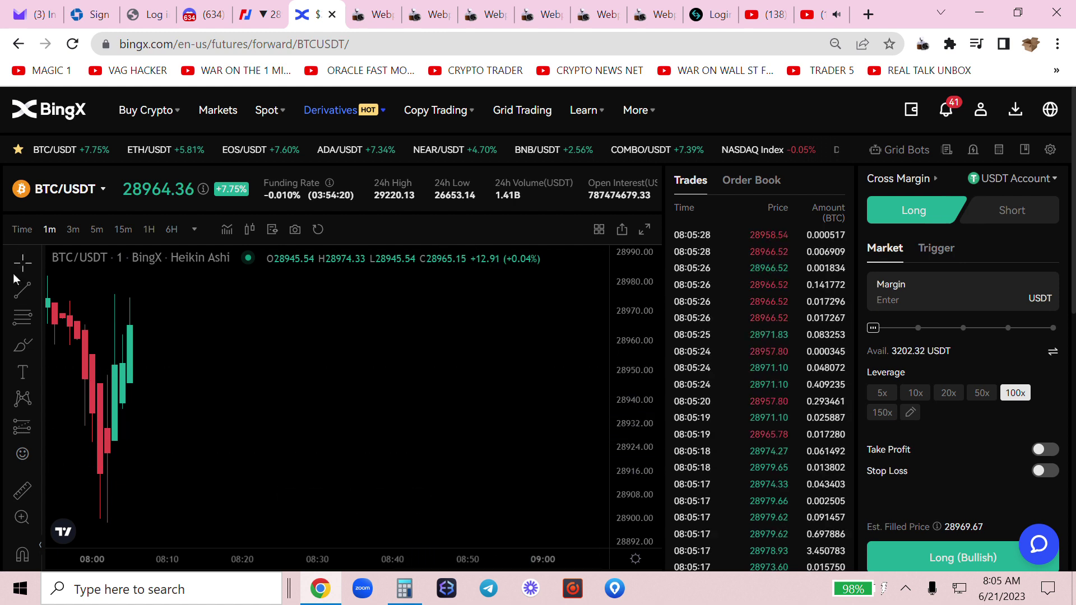
Review the three open longs in My Position, then switch to Discord's consultation-war-room channel.
{"action": "scroll", "coordinate": [16, 279], "scroll_direction": "down", "scroll_amount": 8}
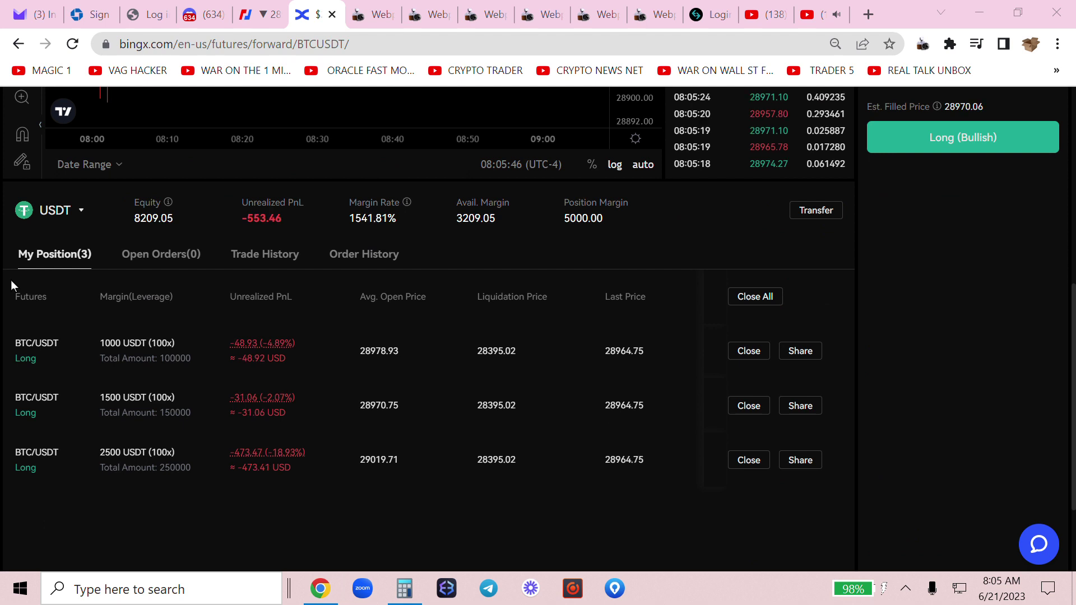
{"action": "key", "text": "alt+Tab"}
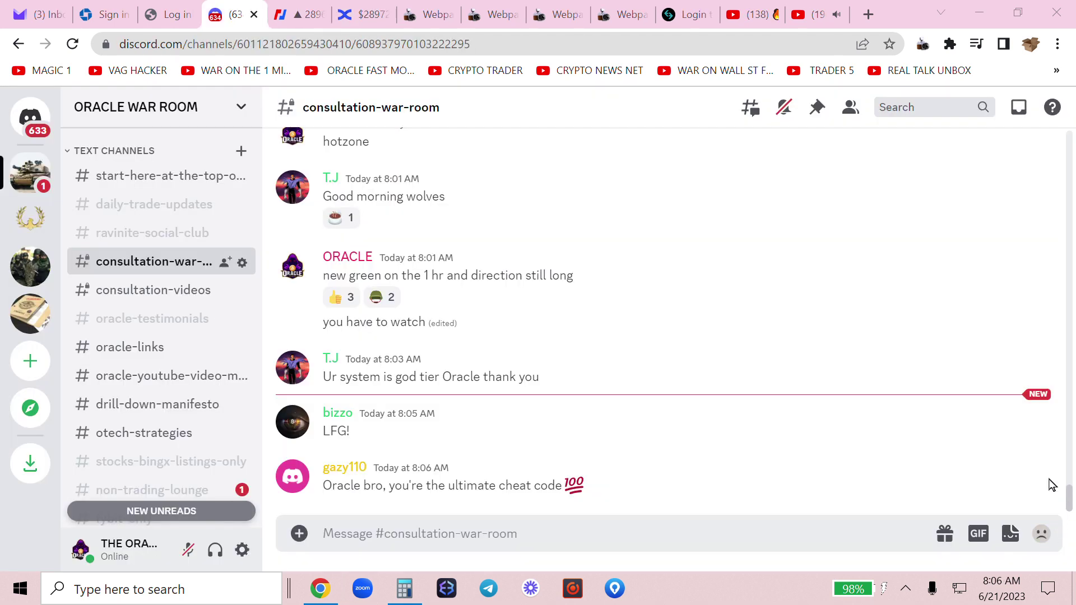
Open and dismiss the latest Discord message's actions menu, then go back to BingX.
{"action": "left_click", "coordinate": [1044, 460]}
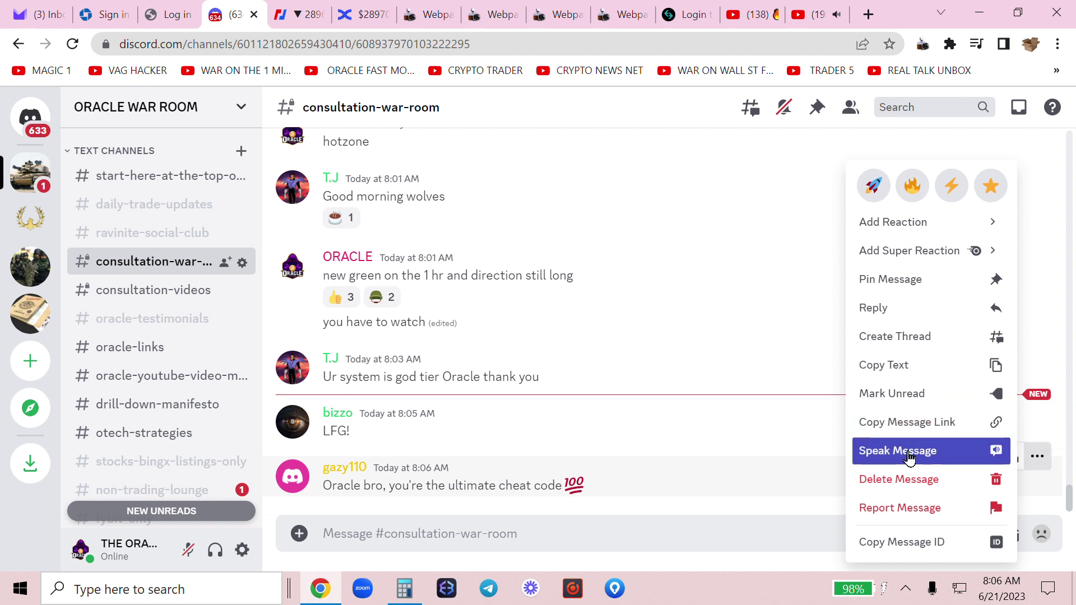
{"action": "left_click", "coordinate": [975, 451]}
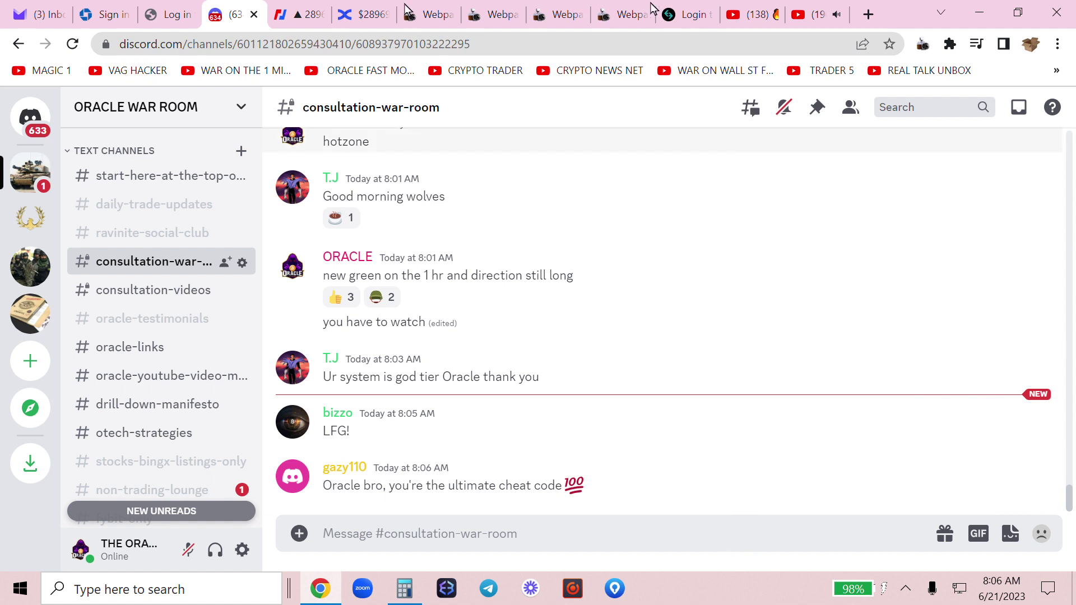
{"action": "left_click", "coordinate": [364, 14]}
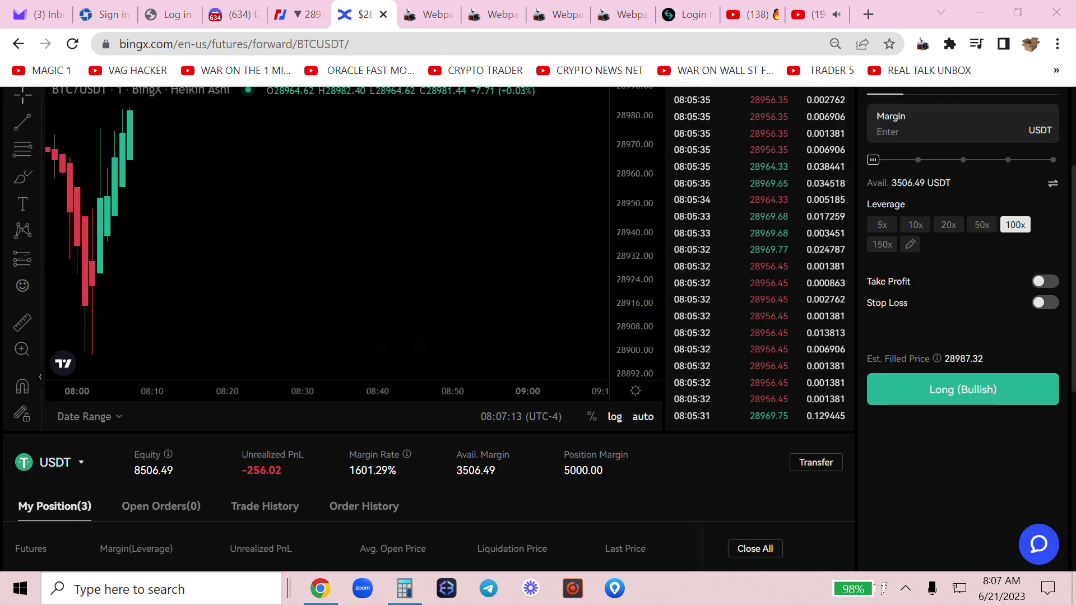
{"action": "scroll", "coordinate": [1024, 437], "scroll_direction": "down", "scroll_amount": 3}
{"action": "scroll", "coordinate": [1023, 437], "scroll_direction": "down", "scroll_amount": 2}
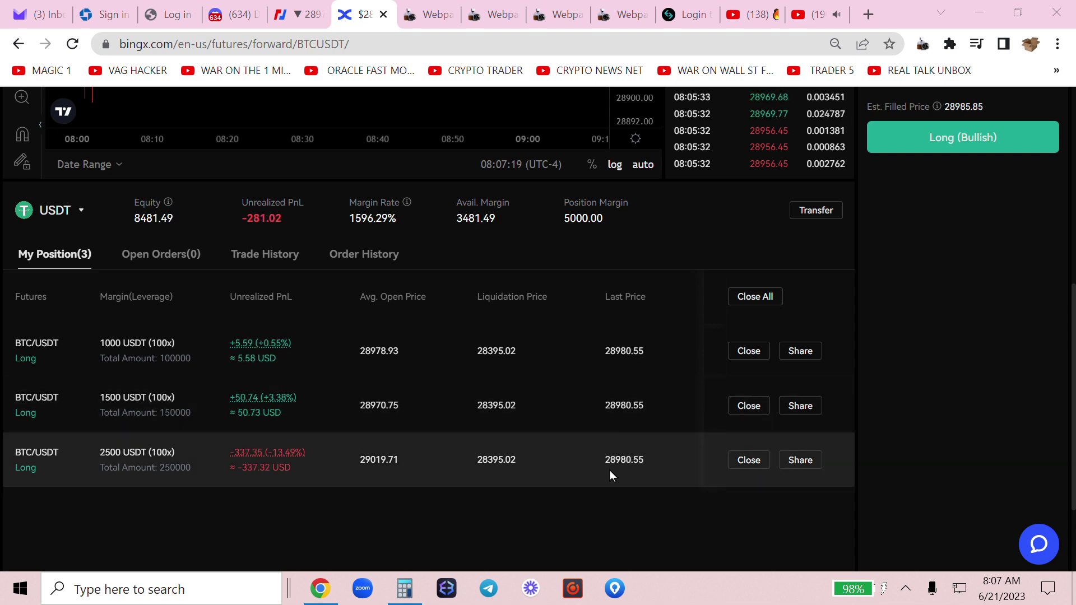
{"action": "scroll", "coordinate": [609, 470], "scroll_direction": "right", "scroll_amount": 10}
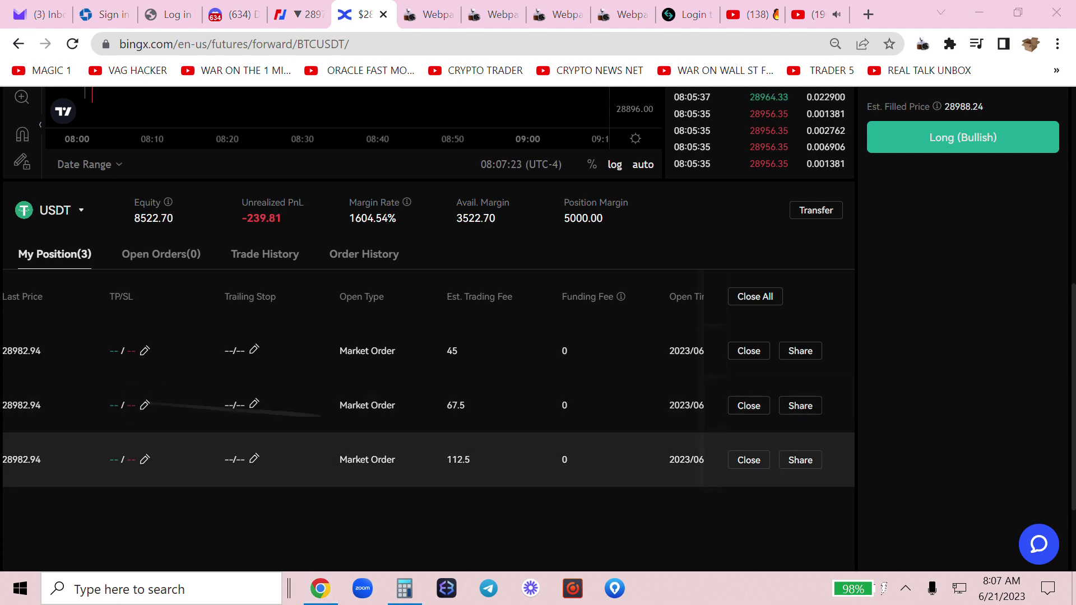
{"action": "scroll", "coordinate": [482, 441], "scroll_direction": "left", "scroll_amount": 10}
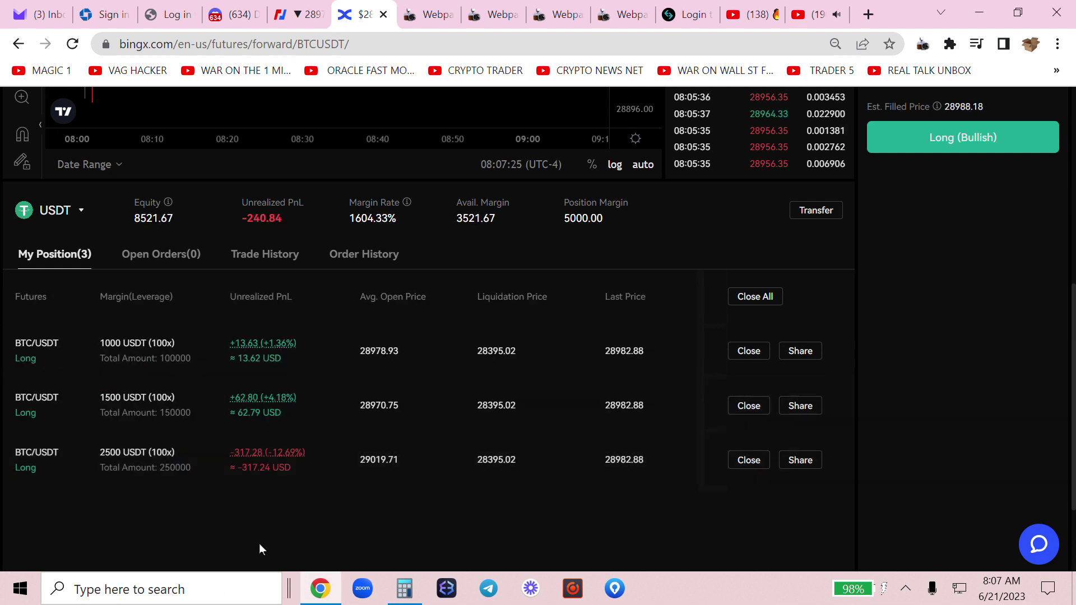
{"action": "mouse_move", "coordinate": [294, 469]}
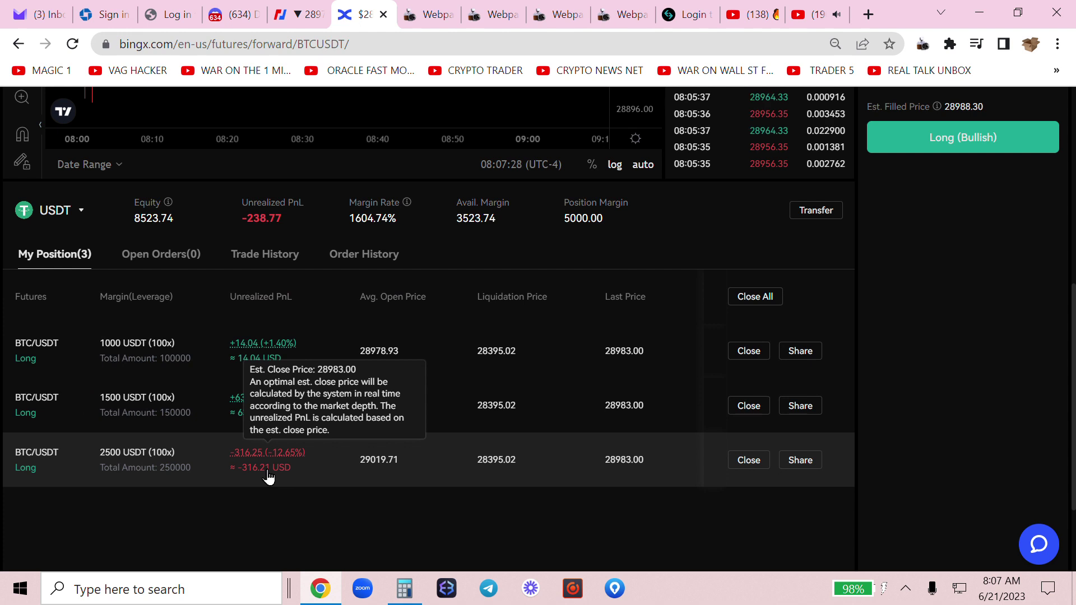
Review the saved screenshots showing five, one and three positions, then return to live BingX.
{"action": "left_click", "coordinate": [603, 11]}
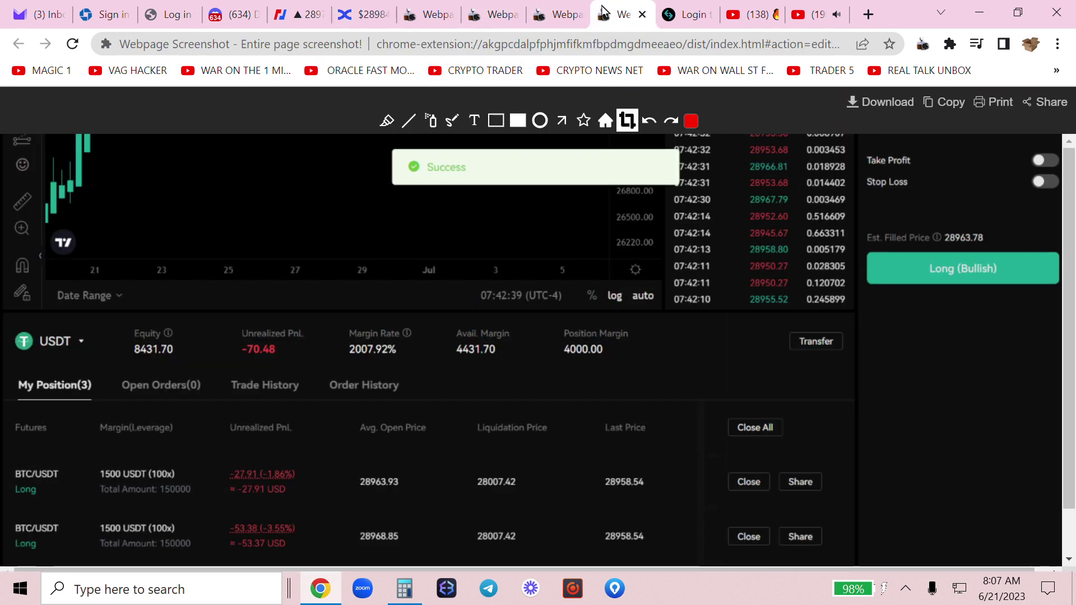
{"action": "scroll", "coordinate": [366, 492], "scroll_direction": "down", "scroll_amount": 1}
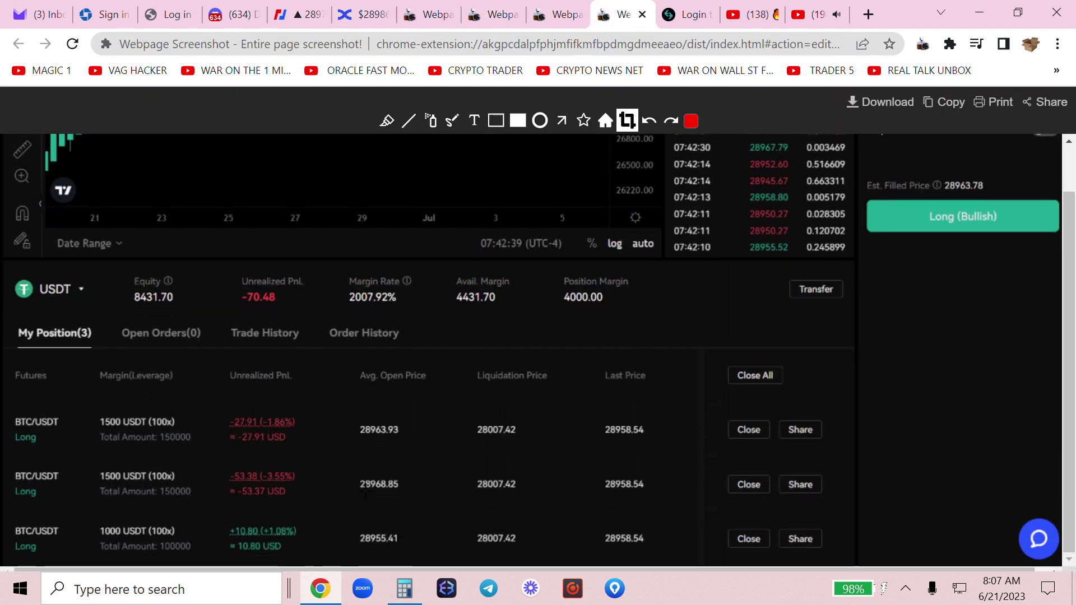
{"action": "left_click", "coordinate": [552, 14]}
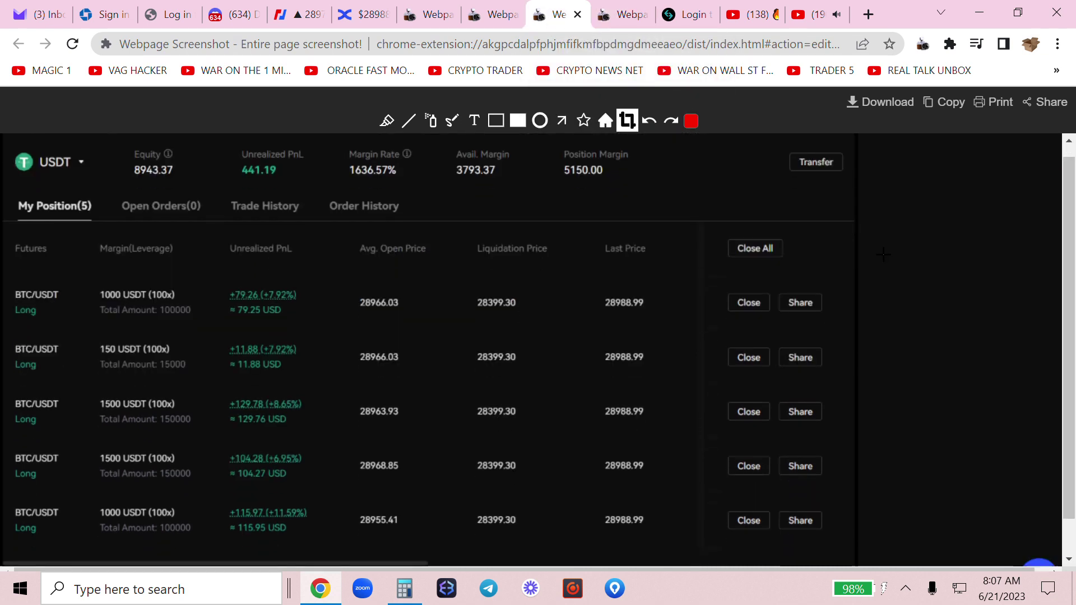
{"action": "scroll", "coordinate": [879, 253], "scroll_direction": "down", "scroll_amount": 2}
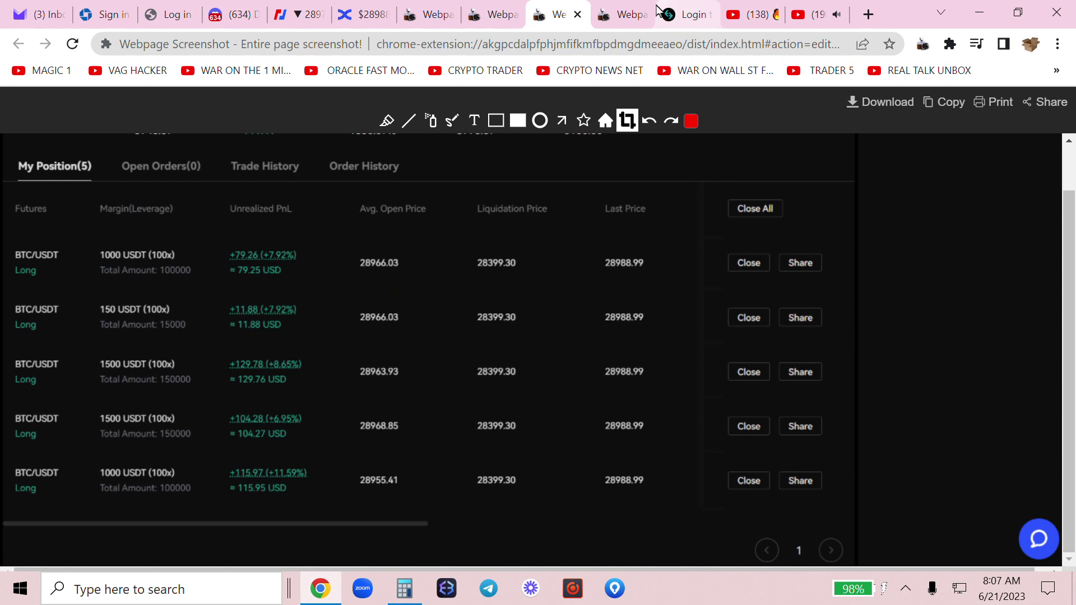
{"action": "left_click", "coordinate": [492, 17]}
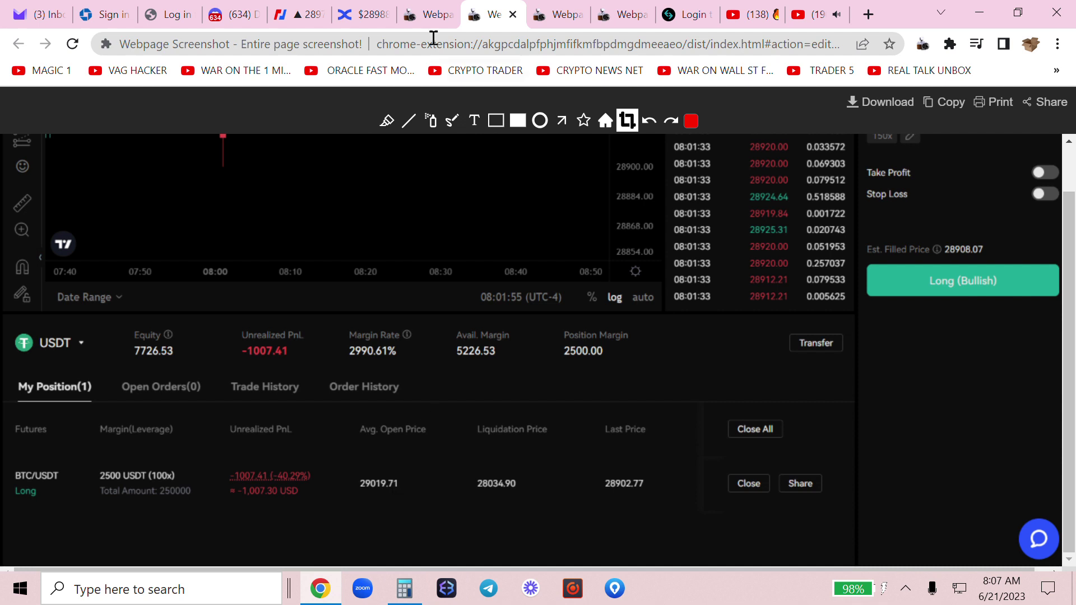
{"action": "left_click", "coordinate": [429, 17]}
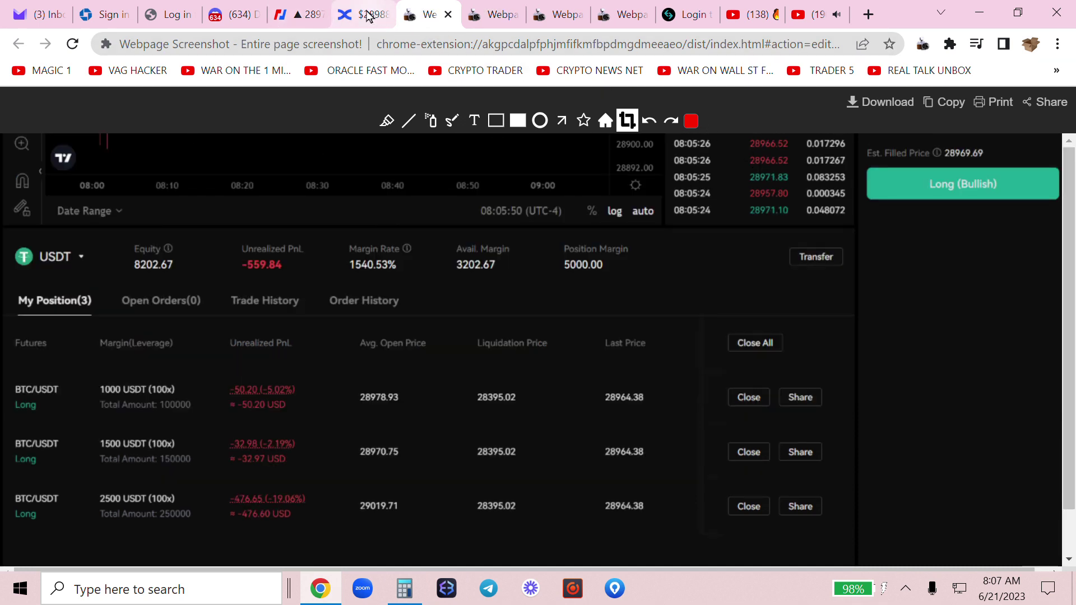
{"action": "key", "text": "ctrl+shift+Tab"}
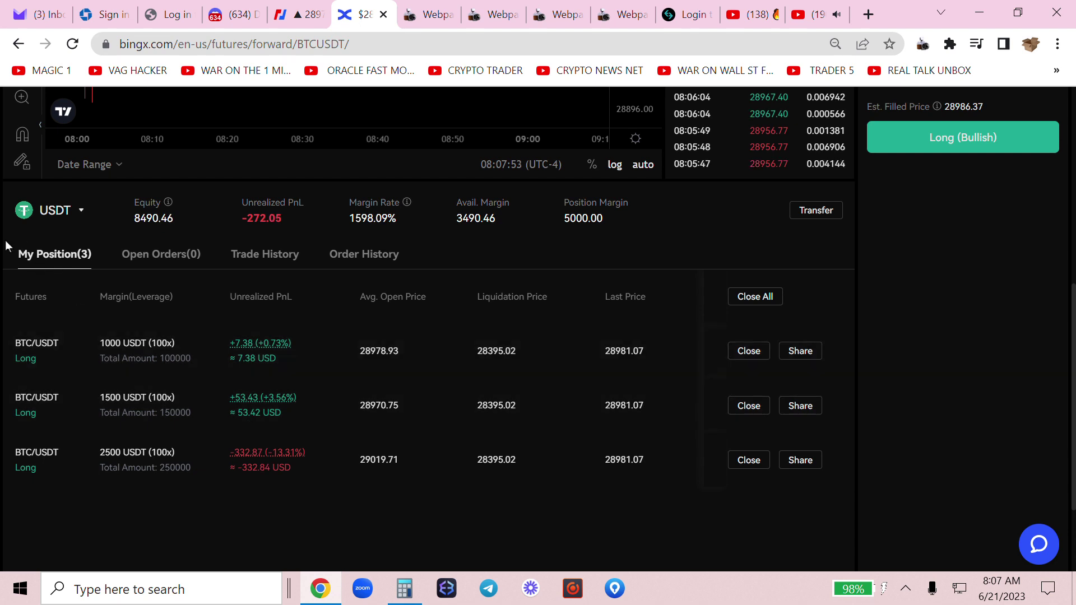
Open Discord's consultation-war-room chat, scroll back through it, then switch to oracle-testimonials.
{"action": "left_click", "coordinate": [235, 17]}
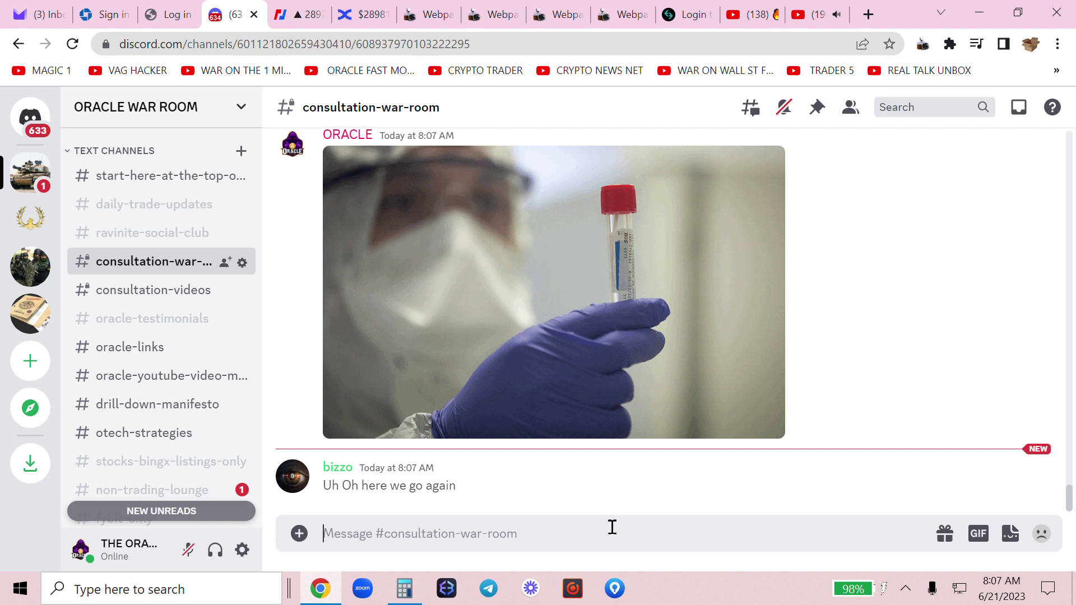
{"action": "scroll", "coordinate": [862, 446], "scroll_direction": "up", "scroll_amount": 10}
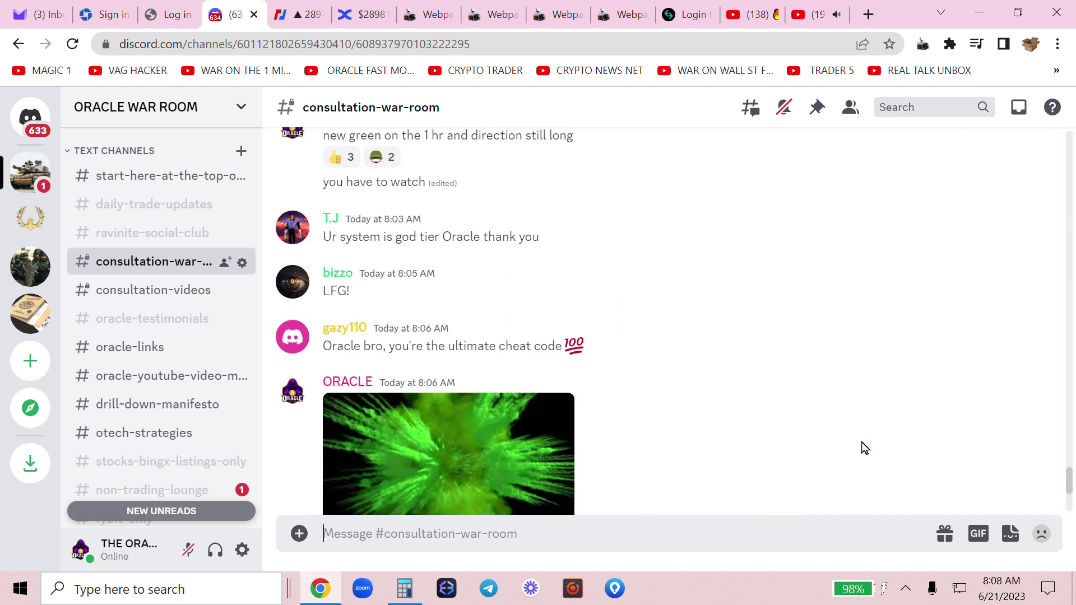
{"action": "left_click", "coordinate": [140, 317]}
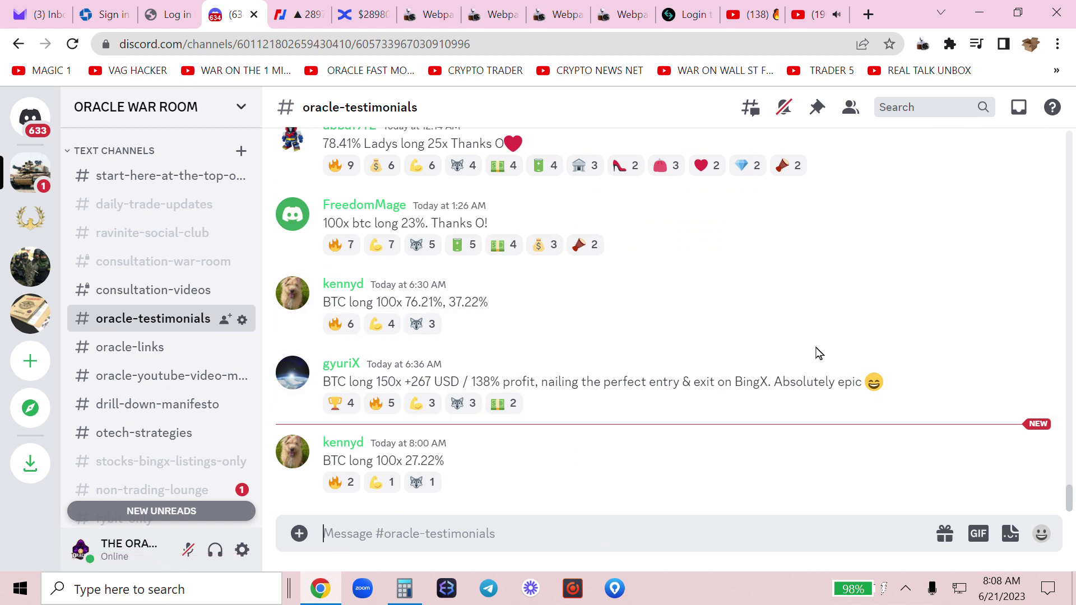
Select the NEW ORACLE PERSONAL consultation paragraph in the YouTube description, then return to BingX.
{"action": "left_click", "coordinate": [742, 21]}
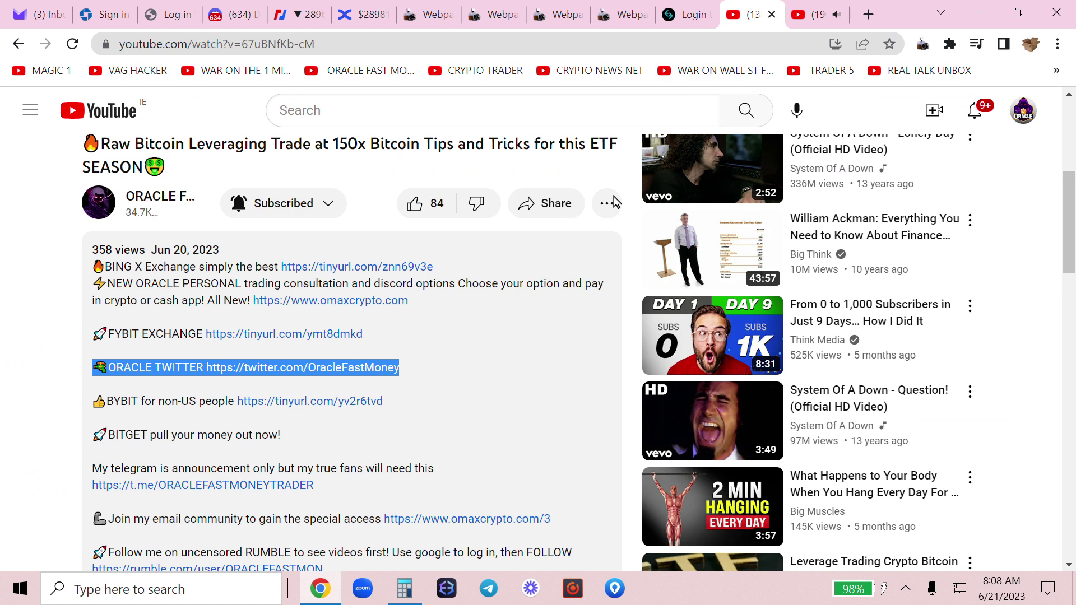
{"action": "left_click", "coordinate": [486, 330]}
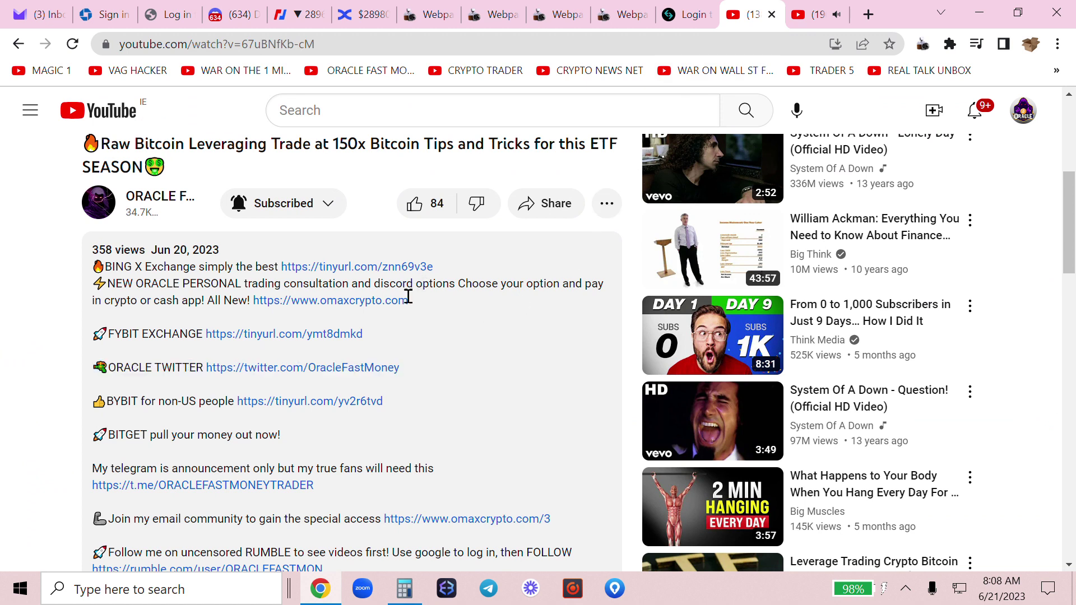
{"action": "left_click_drag", "start_coordinate": [372, 299], "coordinate": [82, 290]}
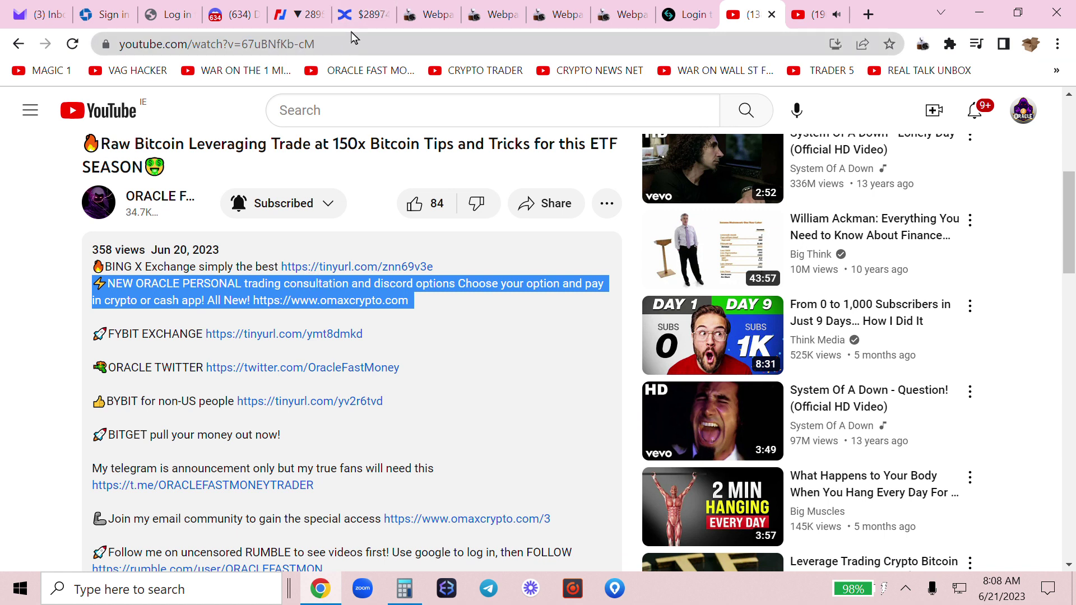
{"action": "left_click", "coordinate": [360, 17]}
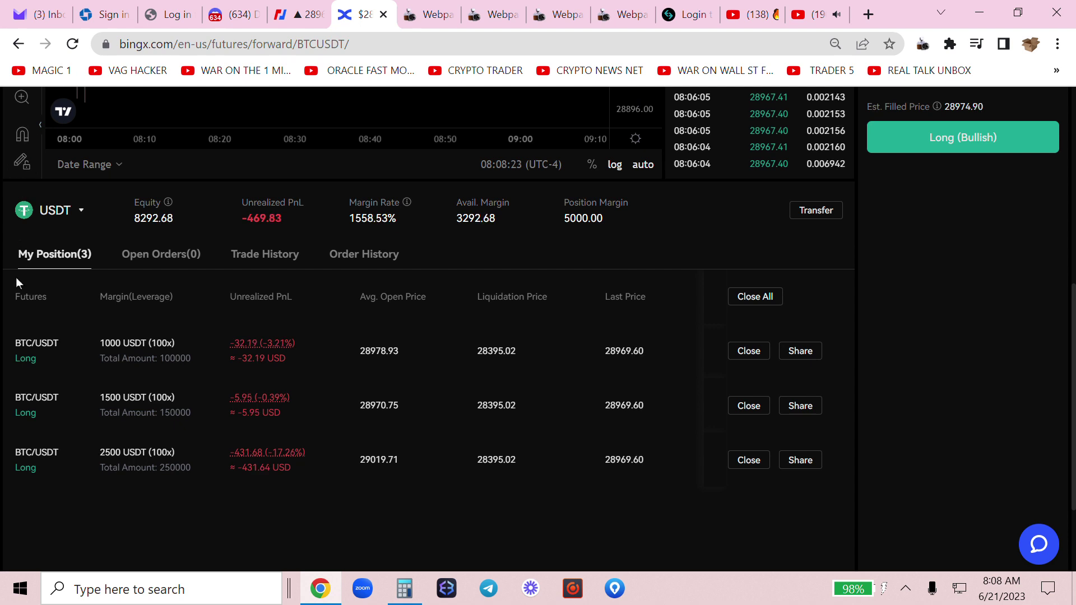
Open BitMEX's XBTUSD page and pan the chart back to candles from the 15th.
{"action": "left_click", "coordinate": [297, 14]}
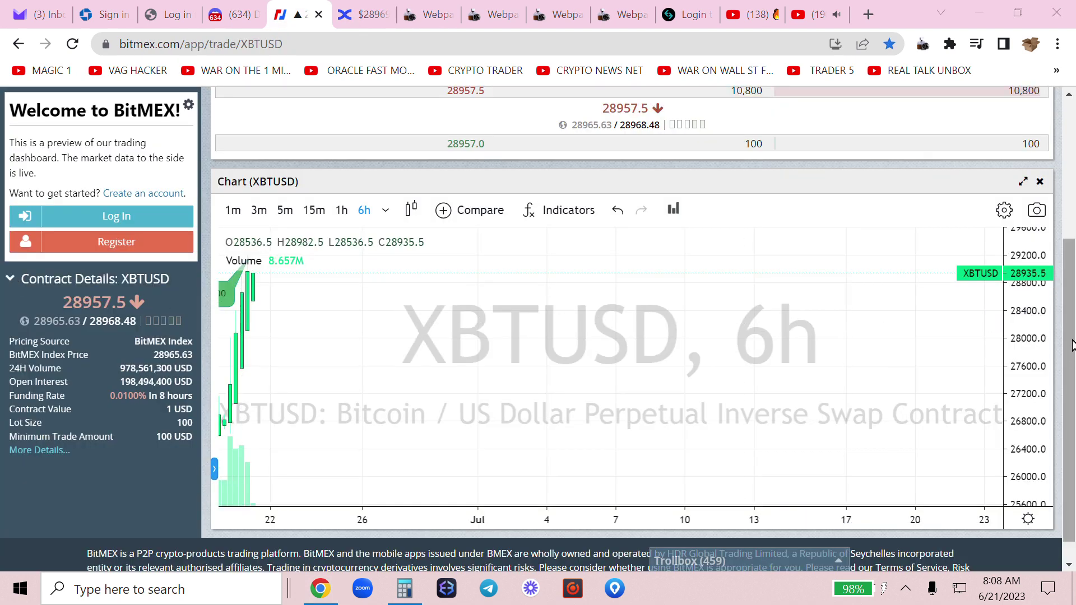
{"action": "scroll", "coordinate": [890, 323], "scroll_direction": "up", "scroll_amount": 3}
{"action": "scroll", "coordinate": [986, 283], "scroll_direction": "down", "scroll_amount": 1}
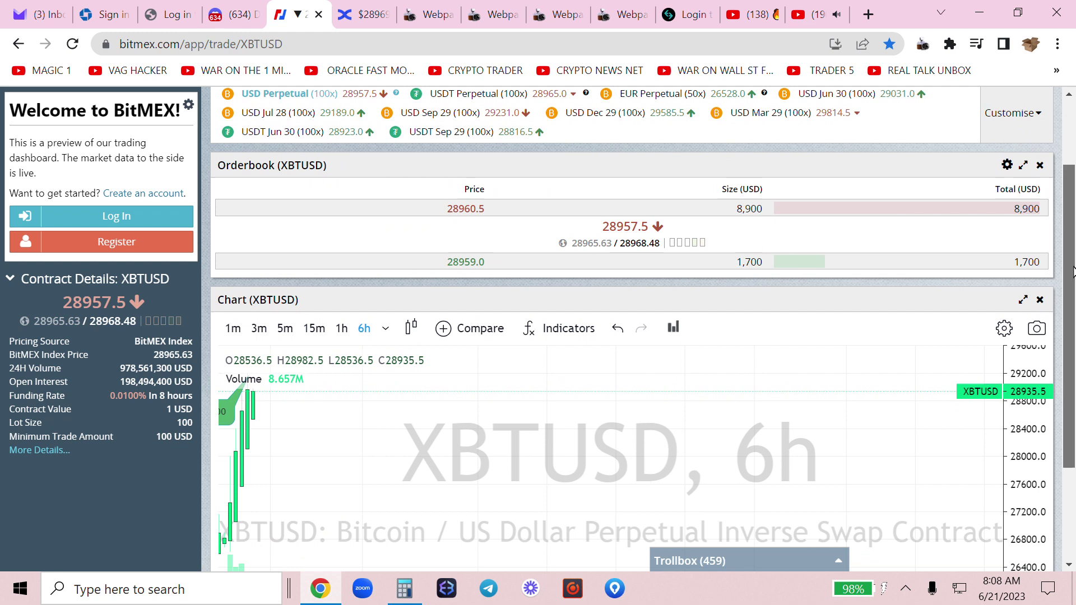
{"action": "left_click_drag", "start_coordinate": [1043, 274], "coordinate": [1072, 280]}
{"action": "scroll", "coordinate": [1072, 280], "scroll_direction": "down", "scroll_amount": 2}
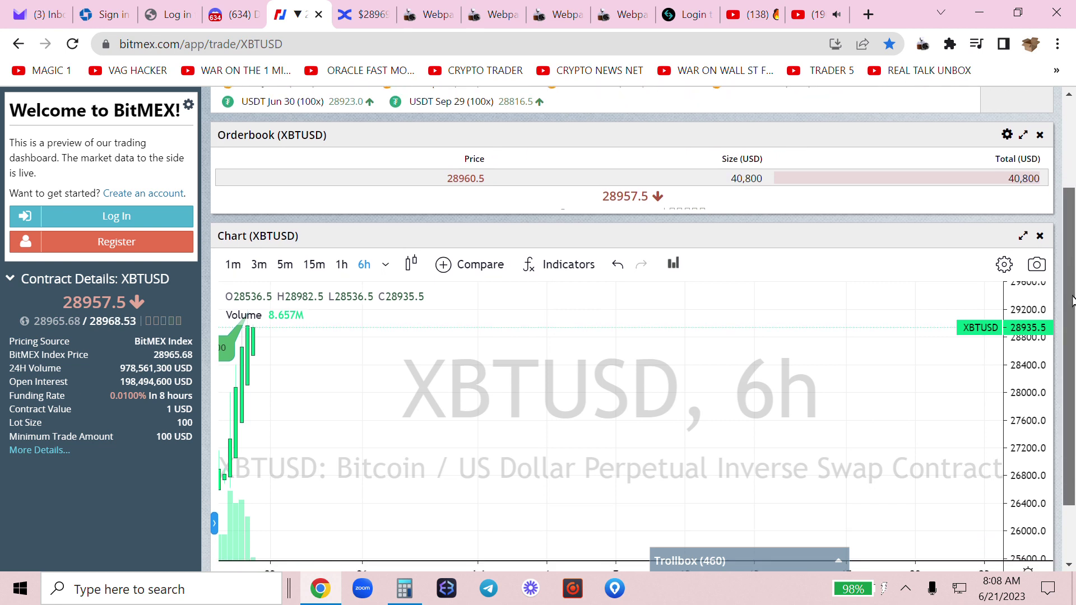
{"action": "left_click_drag", "start_coordinate": [482, 349], "coordinate": [602, 359]}
Set the price scale to Auto, switch XBTUSD to 1-hour candles, and return to BingX.
{"action": "left_click", "coordinate": [1029, 518]}
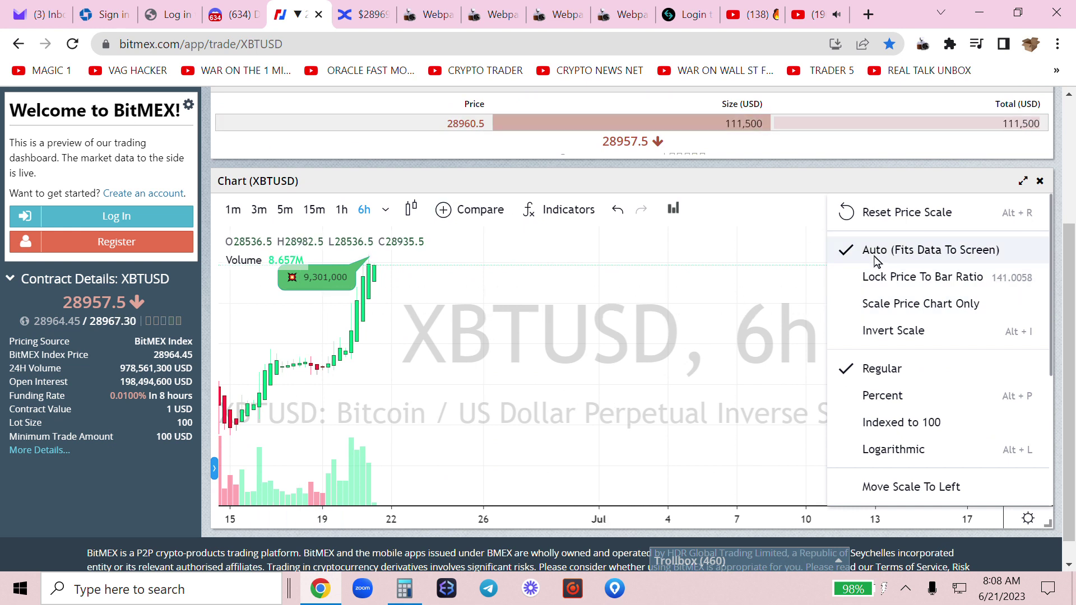
{"action": "left_click", "coordinate": [924, 249]}
{"action": "left_click_drag", "start_coordinate": [473, 288], "coordinate": [395, 246]}
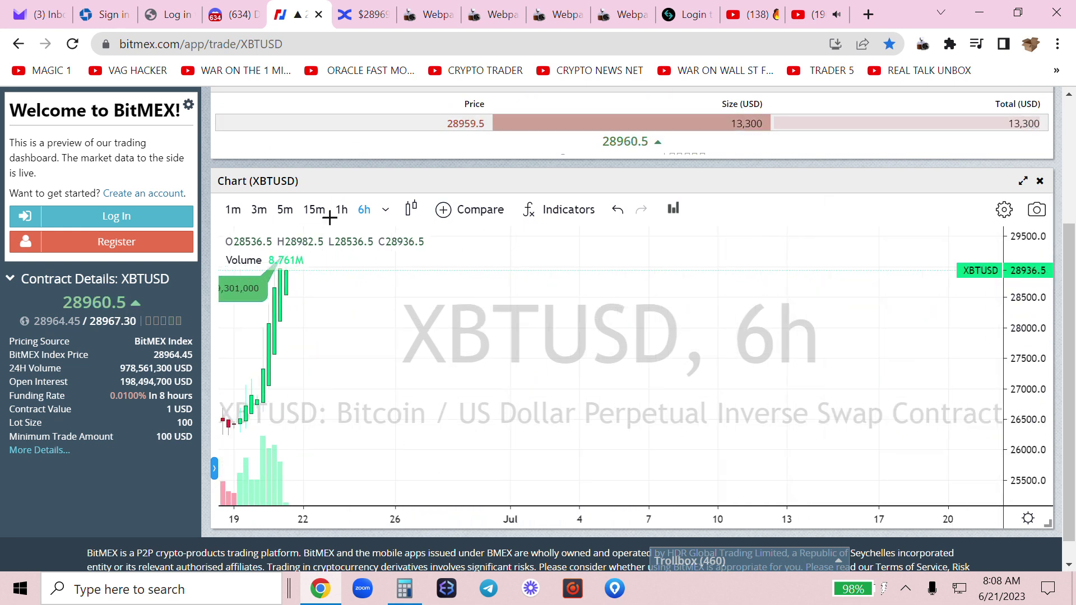
{"action": "left_click", "coordinate": [342, 211]}
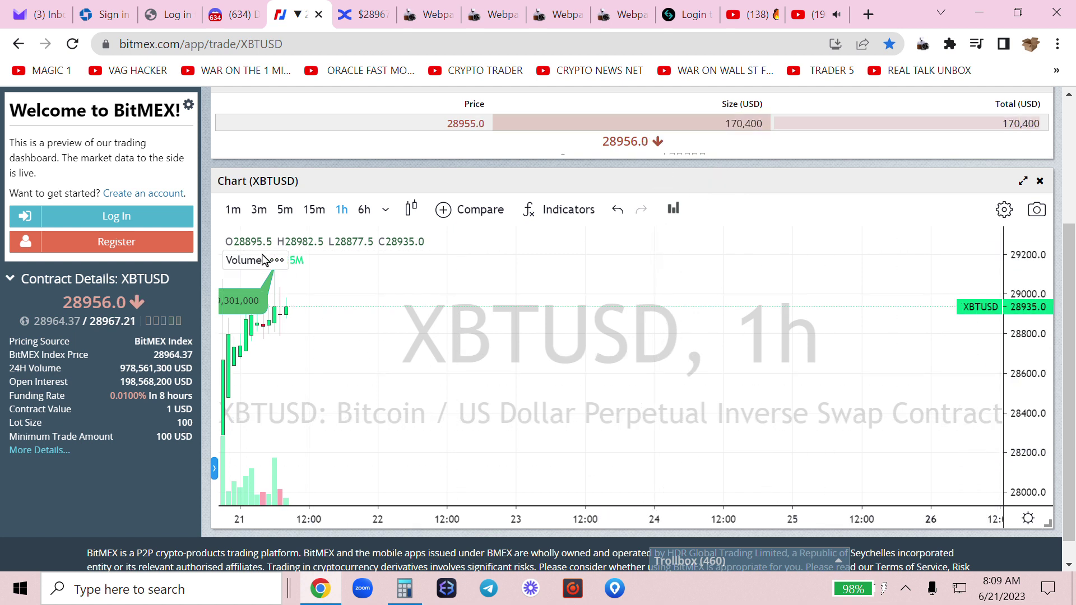
{"action": "key", "text": "ctrl+Tab"}
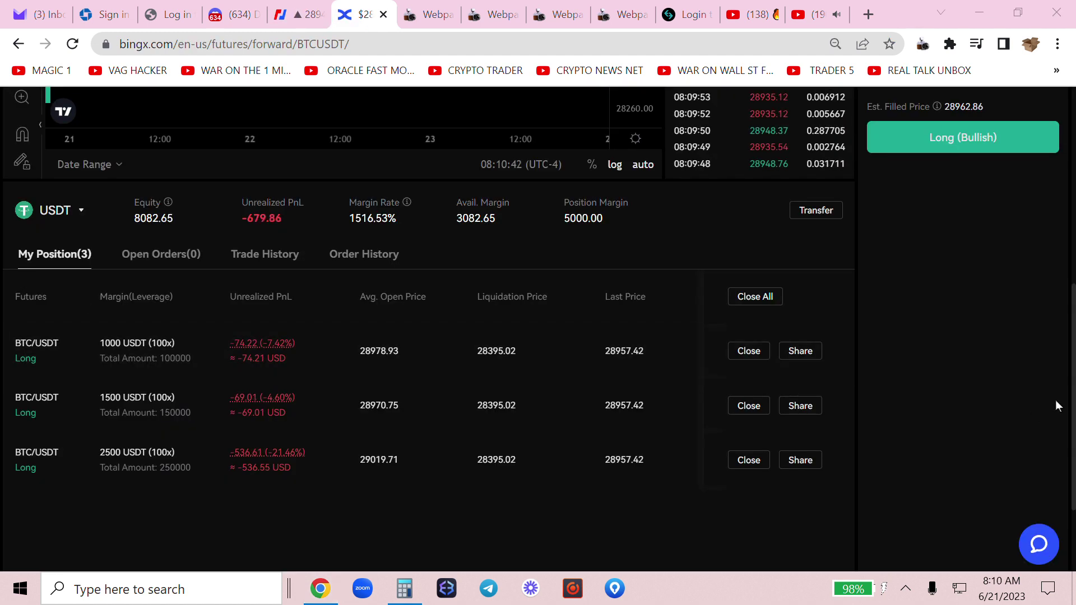
{"action": "scroll", "coordinate": [1054, 399], "scroll_direction": "up", "scroll_amount": 4}
{"action": "scroll", "coordinate": [1054, 399], "scroll_direction": "up", "scroll_amount": 1}
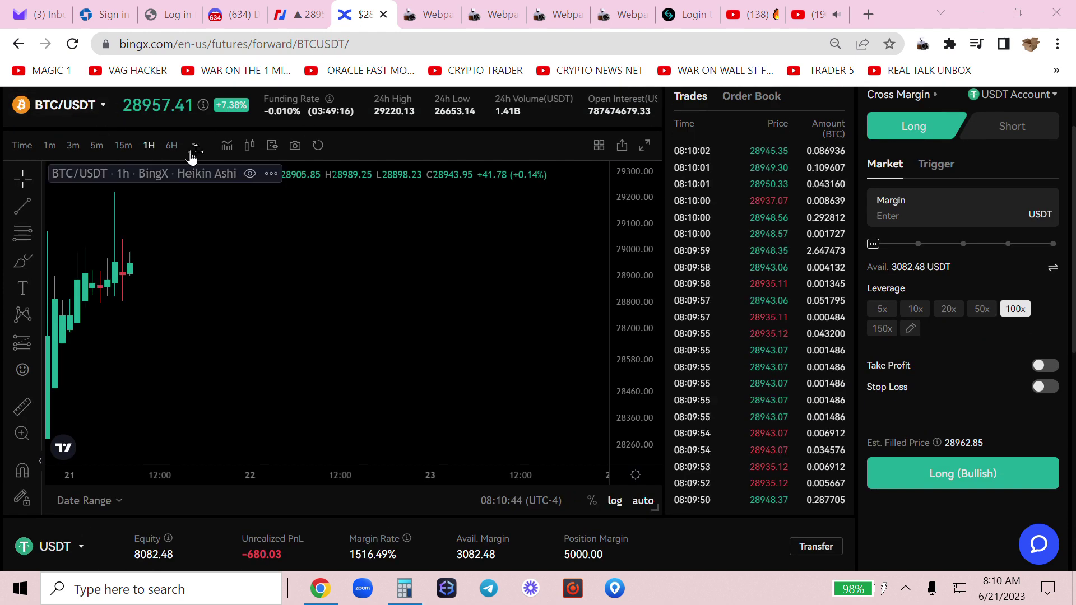
{"action": "left_click", "coordinate": [175, 152]}
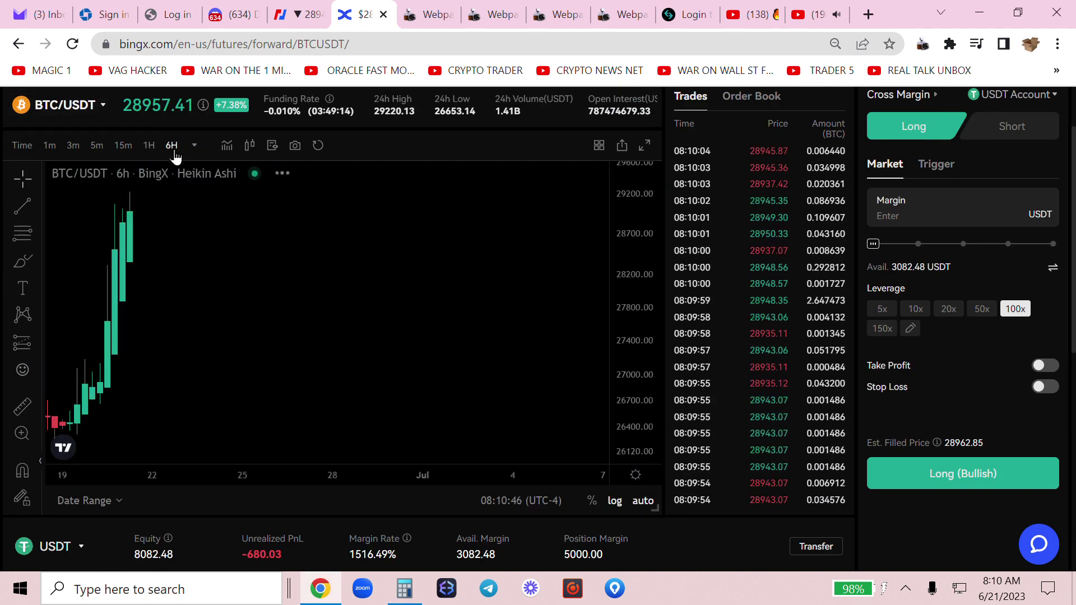
{"action": "left_click", "coordinate": [149, 156]}
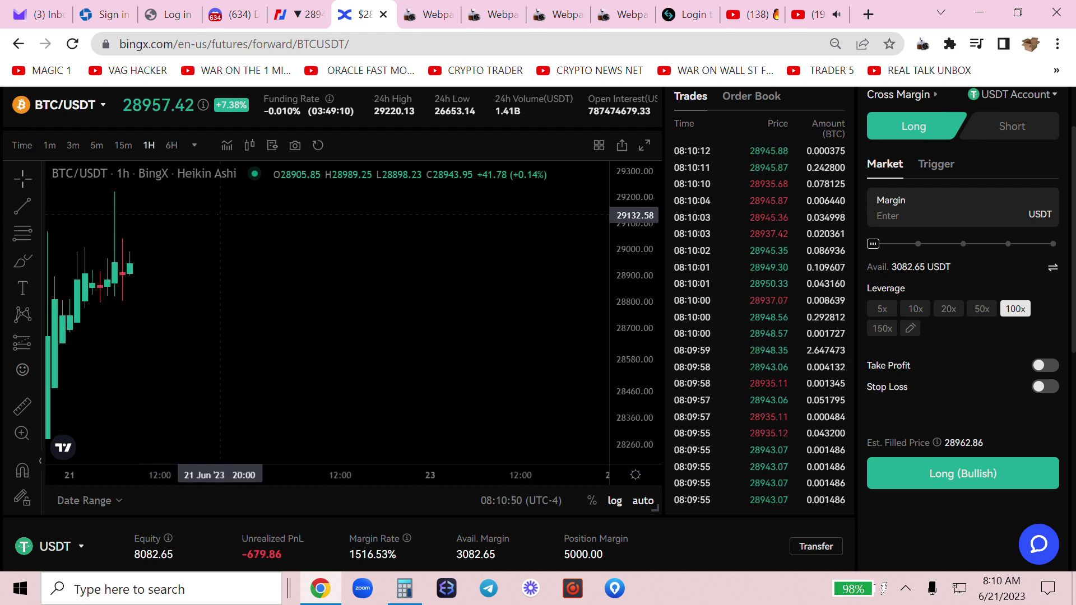
{"action": "scroll", "coordinate": [153, 214], "scroll_direction": "right", "scroll_amount": 3}
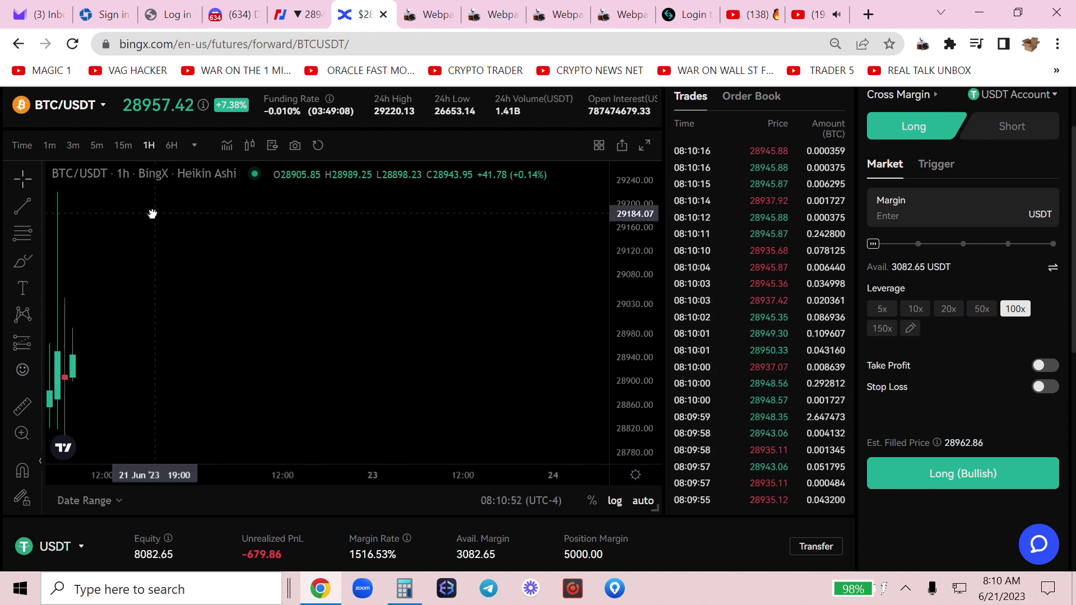
{"action": "left_click", "coordinate": [172, 148]}
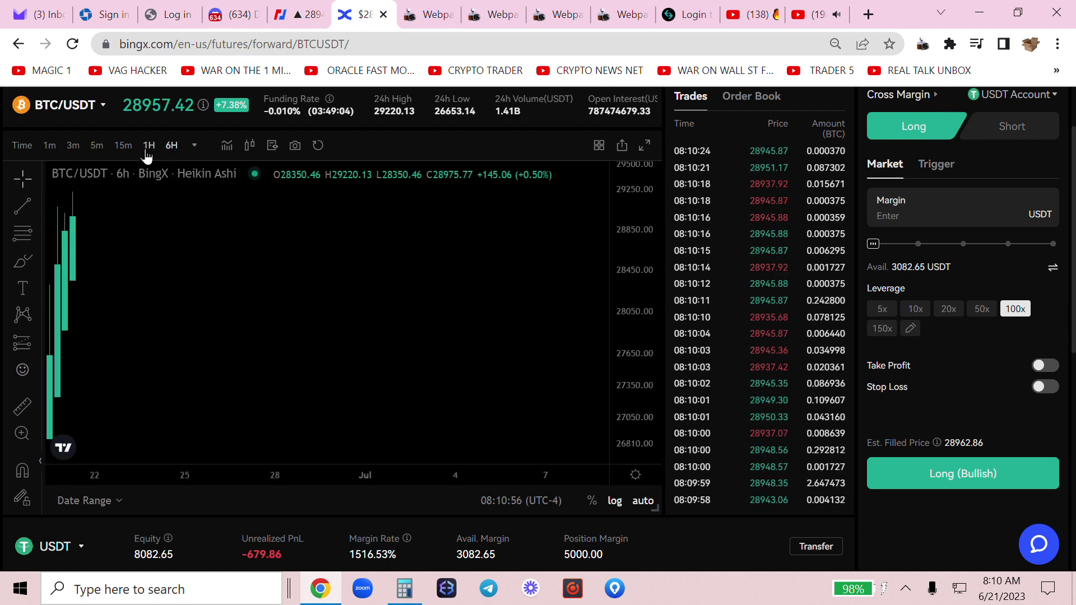
{"action": "left_click", "coordinate": [149, 147]}
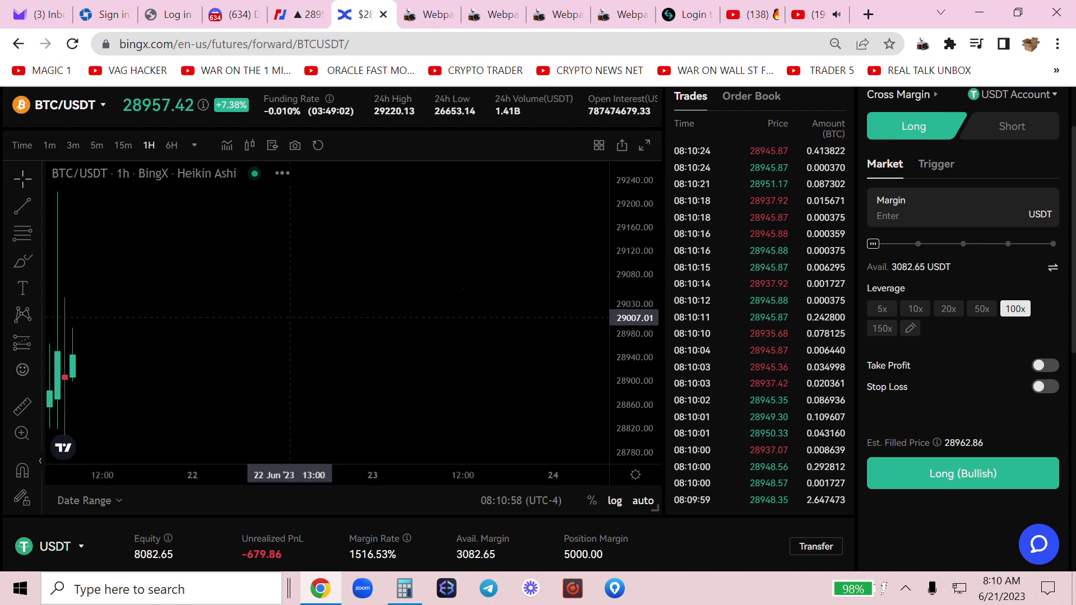
{"action": "scroll", "coordinate": [954, 331], "scroll_direction": "down", "scroll_amount": 5}
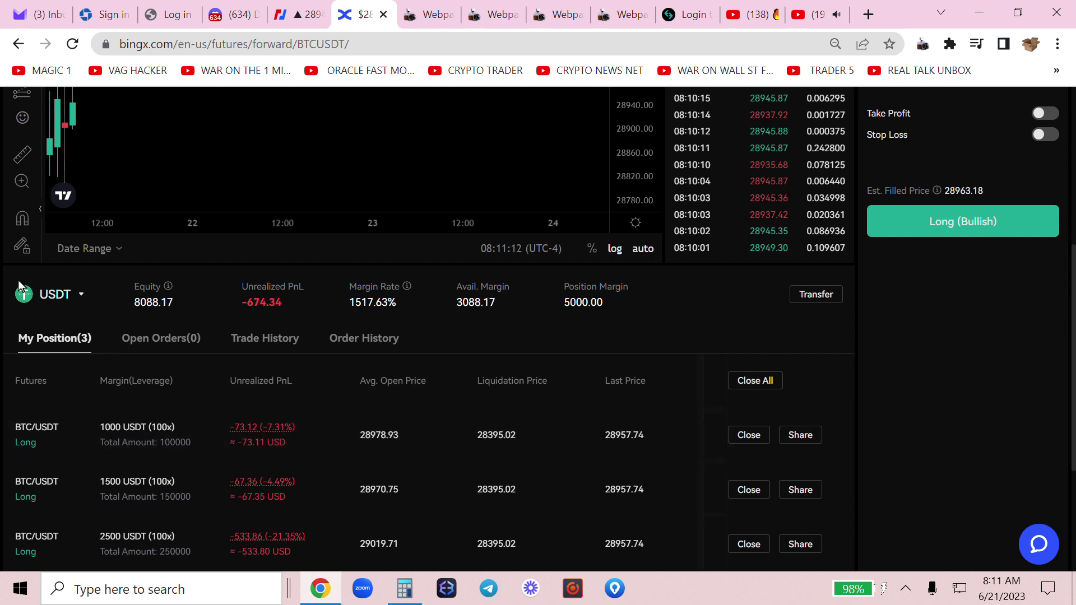
{"action": "left_click", "coordinate": [986, 595]}
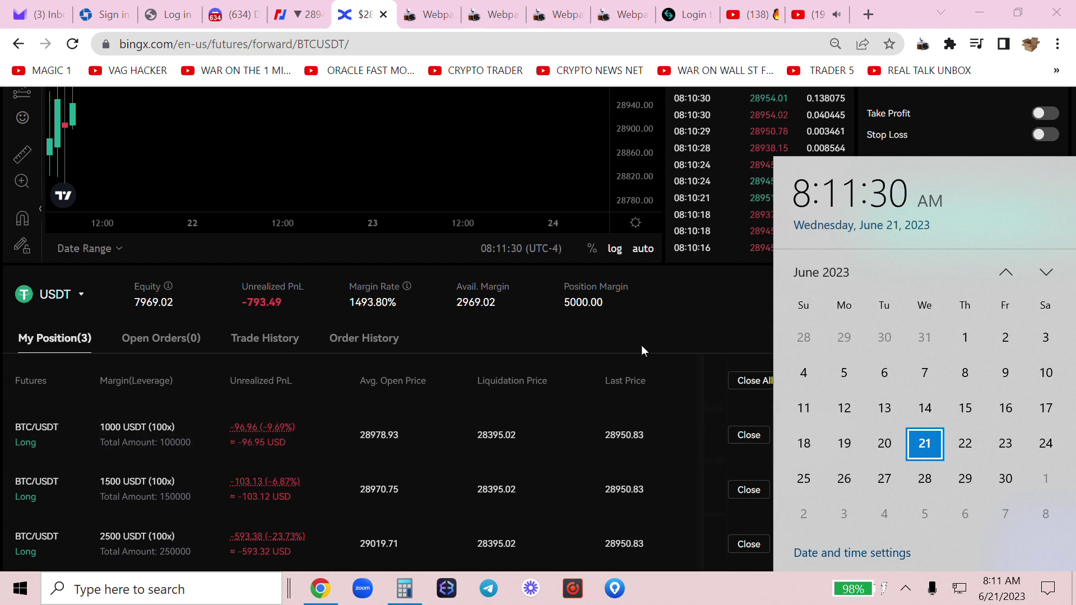
{"action": "left_click", "coordinate": [655, 339]}
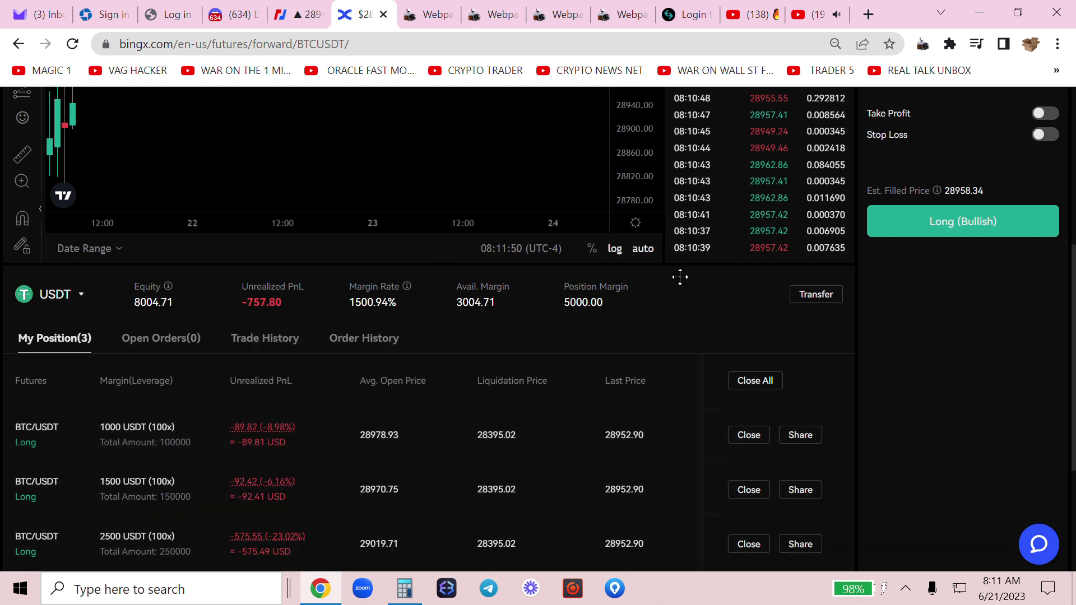
{"action": "mouse_move", "coordinate": [282, 454]}
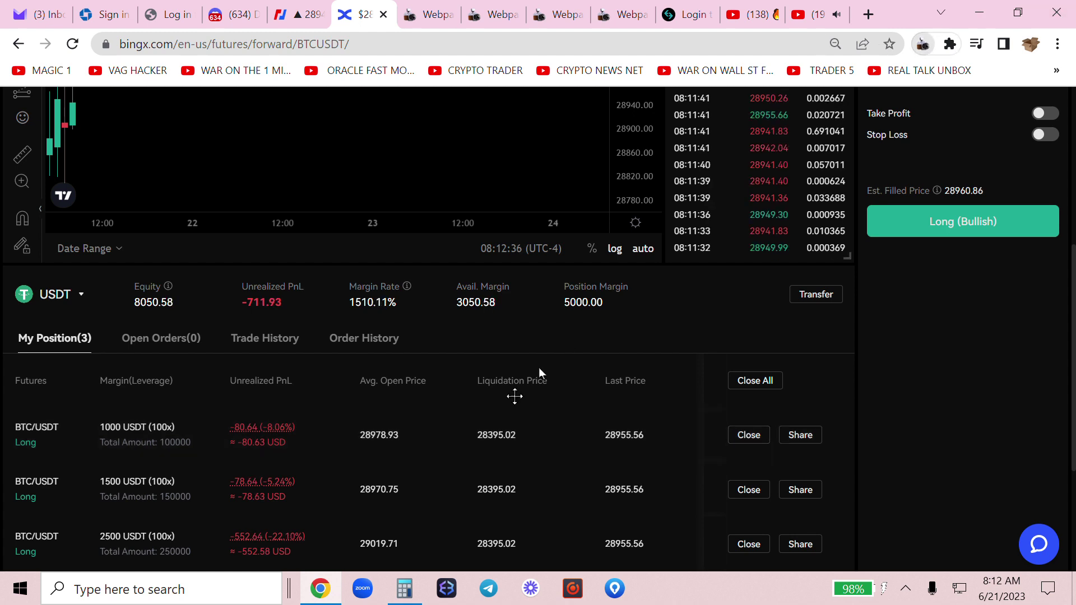
{"action": "left_click", "coordinate": [922, 43]}
{"action": "left_click", "coordinate": [704, 132]}
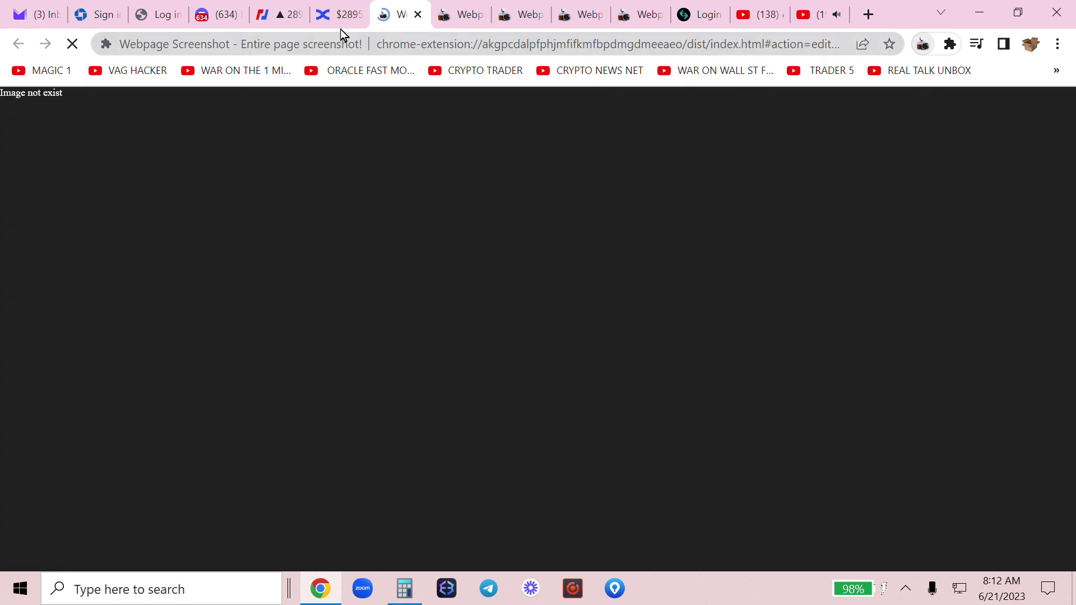
{"action": "left_click", "coordinate": [341, 16]}
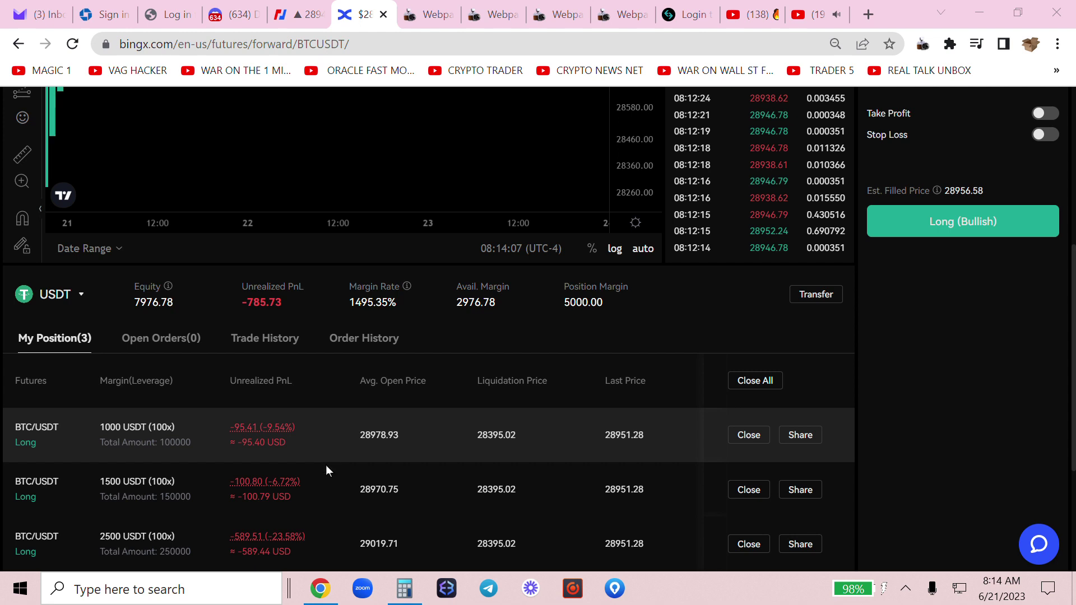
{"action": "mouse_move", "coordinate": [286, 492]}
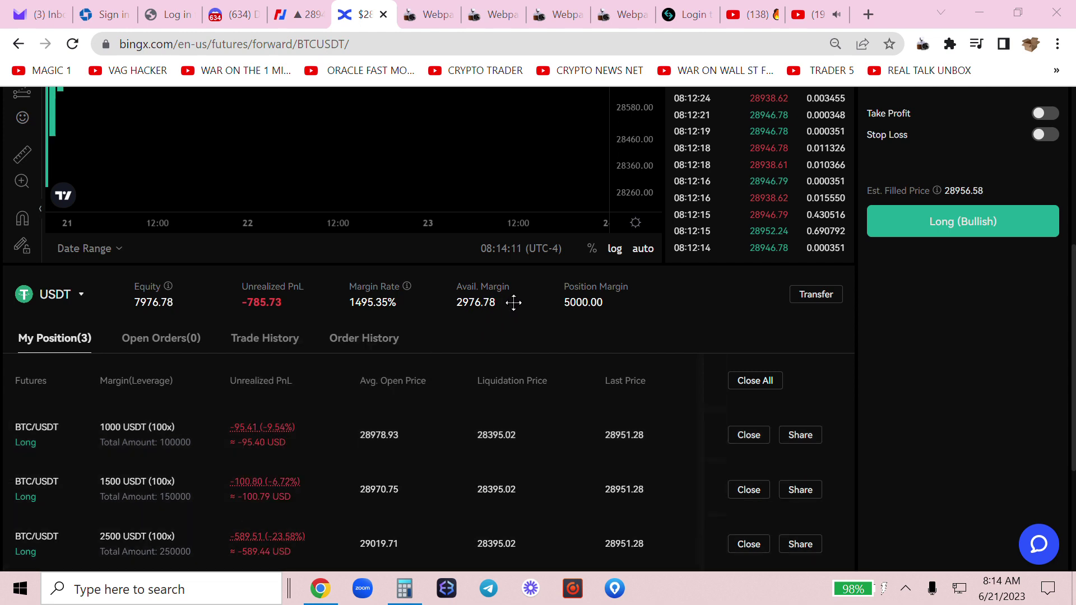
{"action": "scroll", "coordinate": [963, 387], "scroll_direction": "down", "scroll_amount": 2}
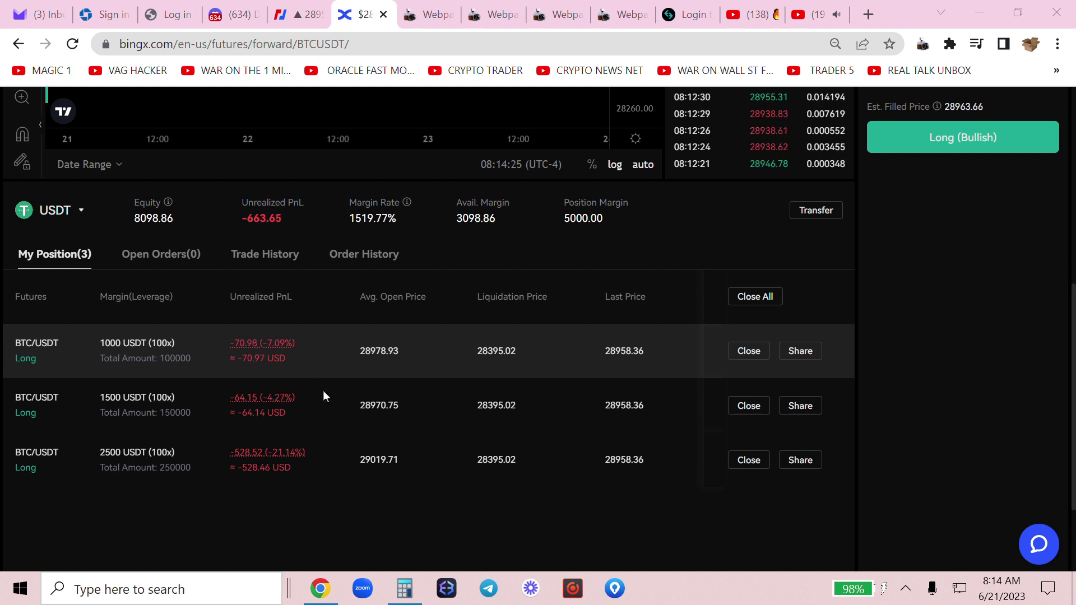
{"action": "mouse_move", "coordinate": [291, 470]}
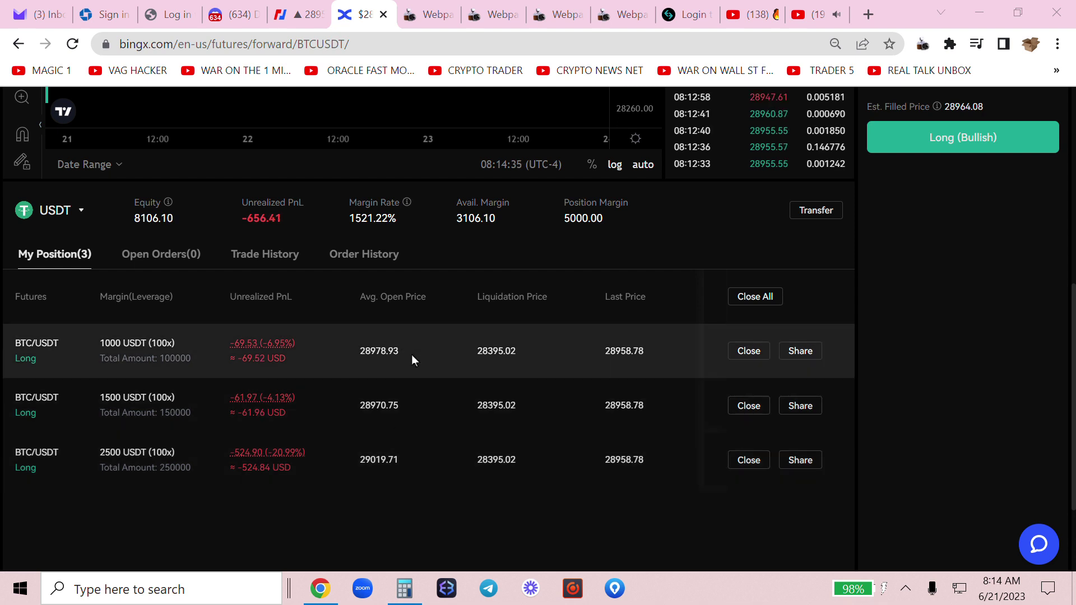
{"action": "scroll", "coordinate": [1012, 352], "scroll_direction": "up", "scroll_amount": 6}
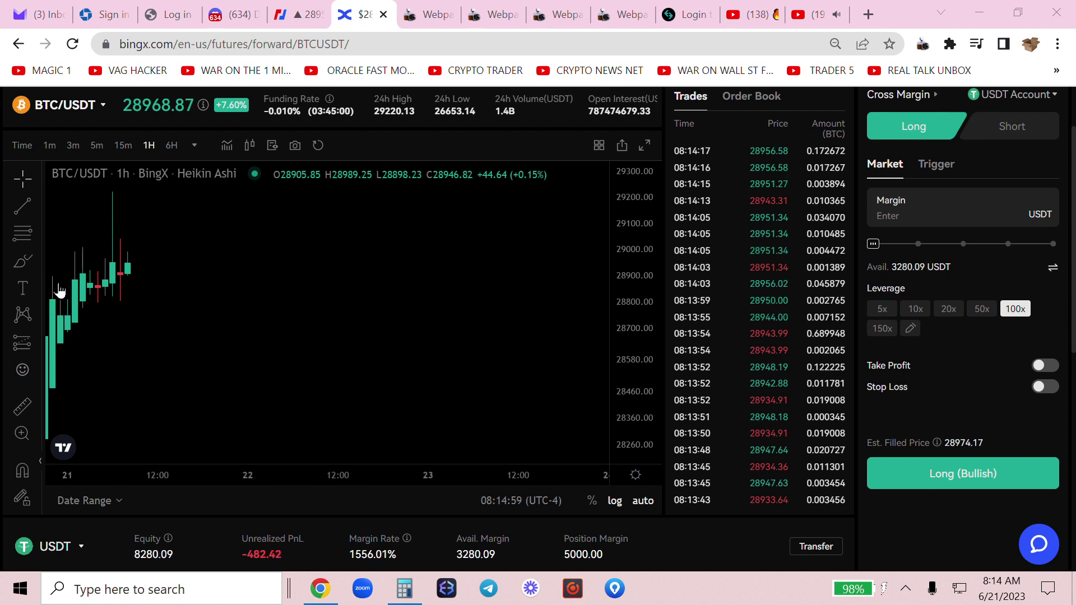
{"action": "scroll", "coordinate": [321, 305], "scroll_direction": "down", "scroll_amount": 3}
{"action": "scroll", "coordinate": [868, 300], "scroll_direction": "down", "scroll_amount": 3}
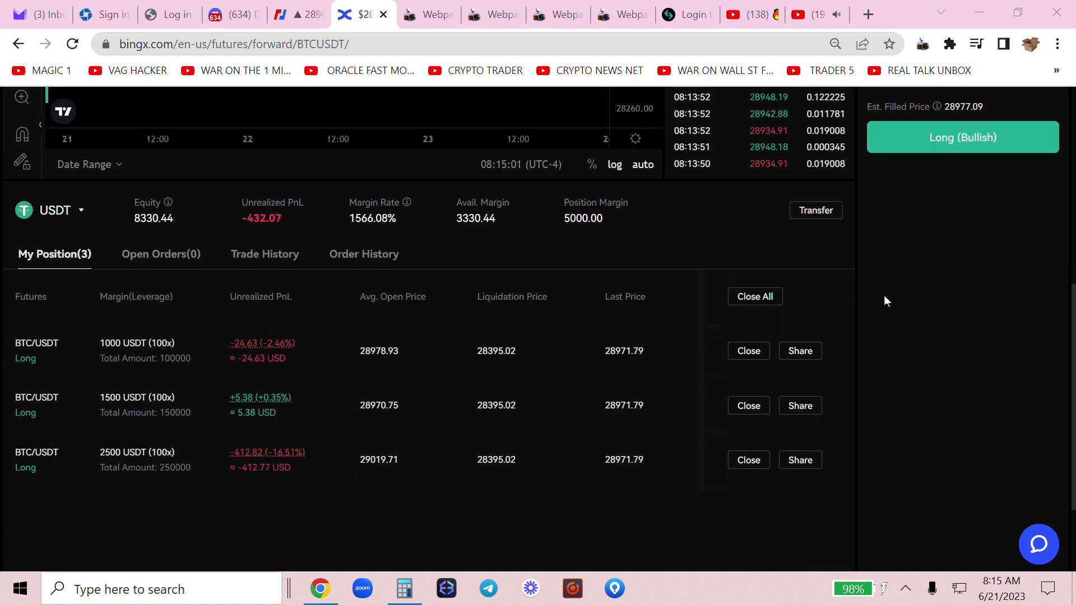
{"action": "mouse_move", "coordinate": [287, 359]}
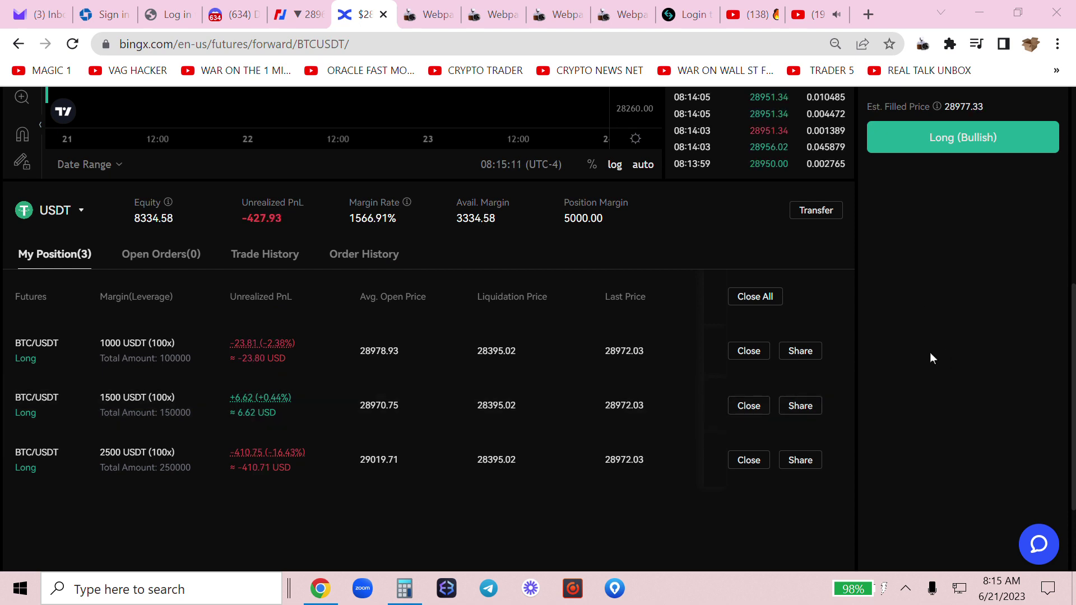
{"action": "left_click", "coordinate": [739, 22]}
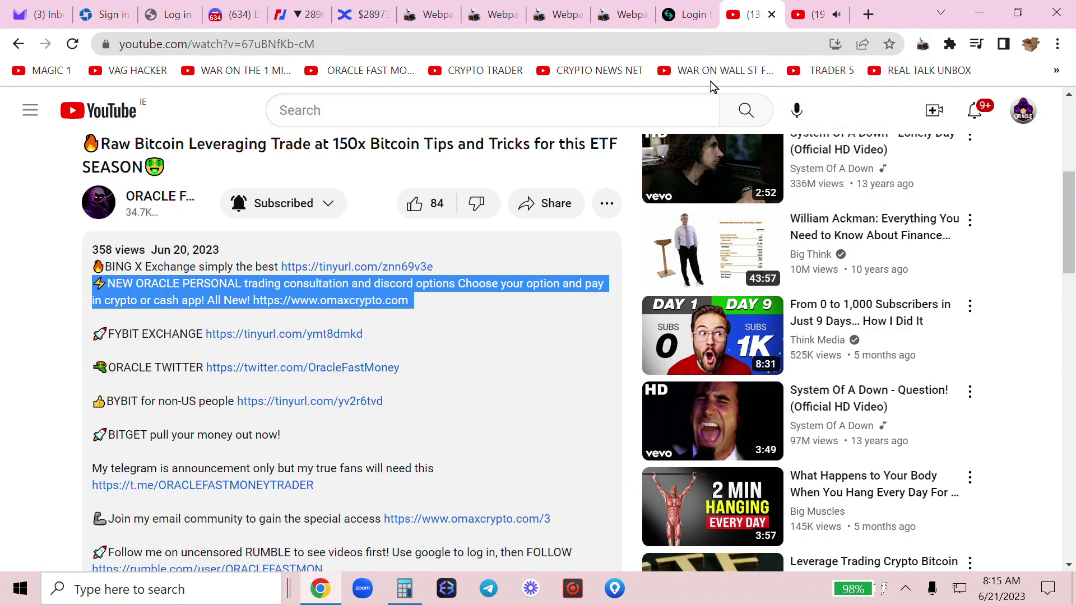
{"action": "left_click", "coordinate": [455, 317]}
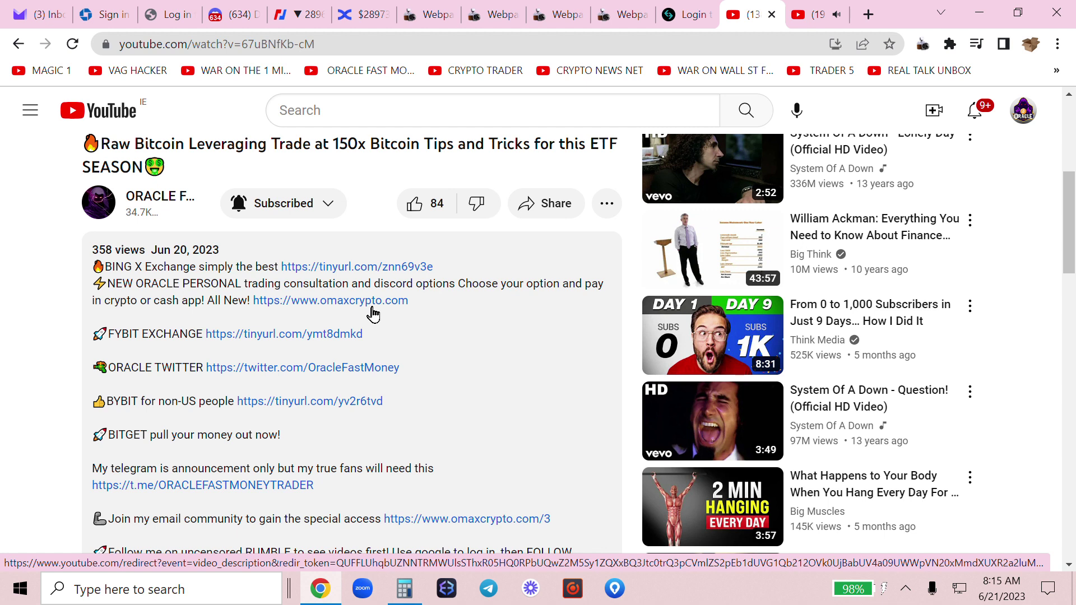
{"action": "left_click", "coordinate": [356, 15]}
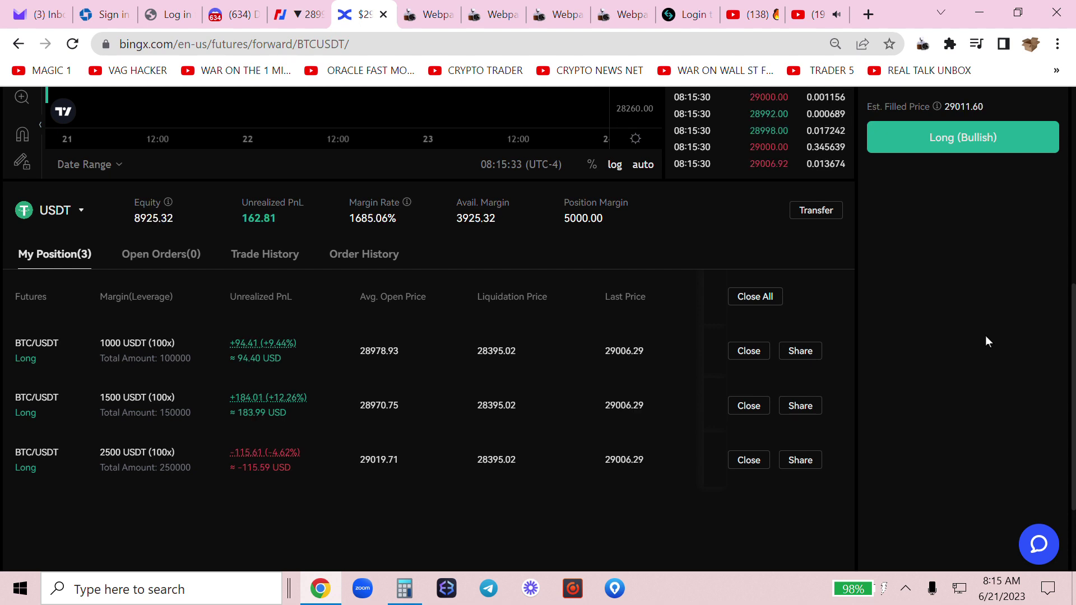
Close the 1000 USDT and 1500 USDT 100x longs, leaving only the 2500 USDT long.
{"action": "left_click", "coordinate": [747, 351]}
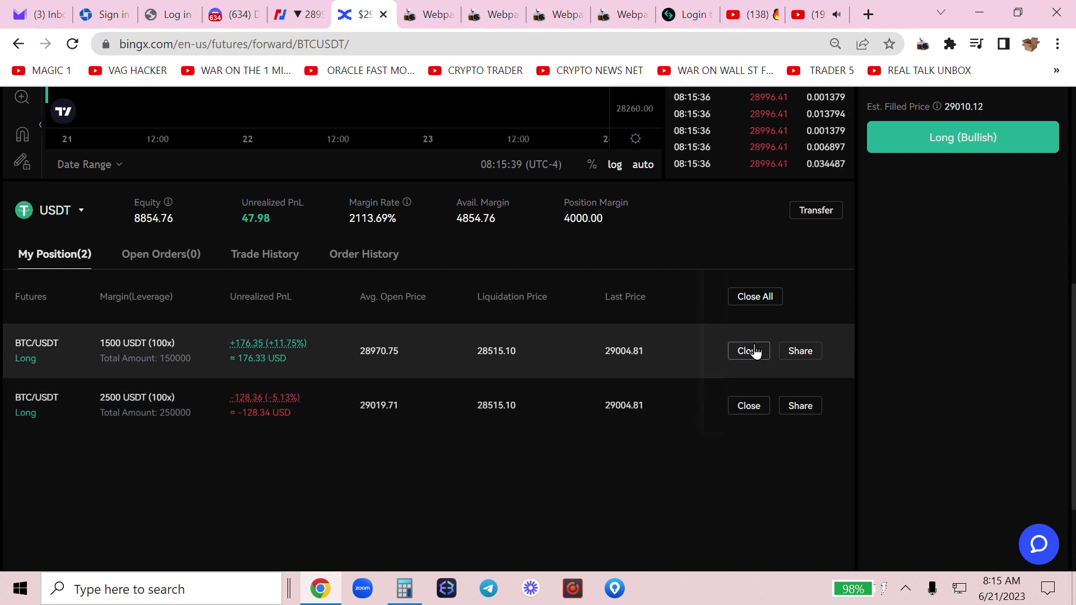
{"action": "scroll", "coordinate": [754, 351], "scroll_direction": "right", "scroll_amount": 5}
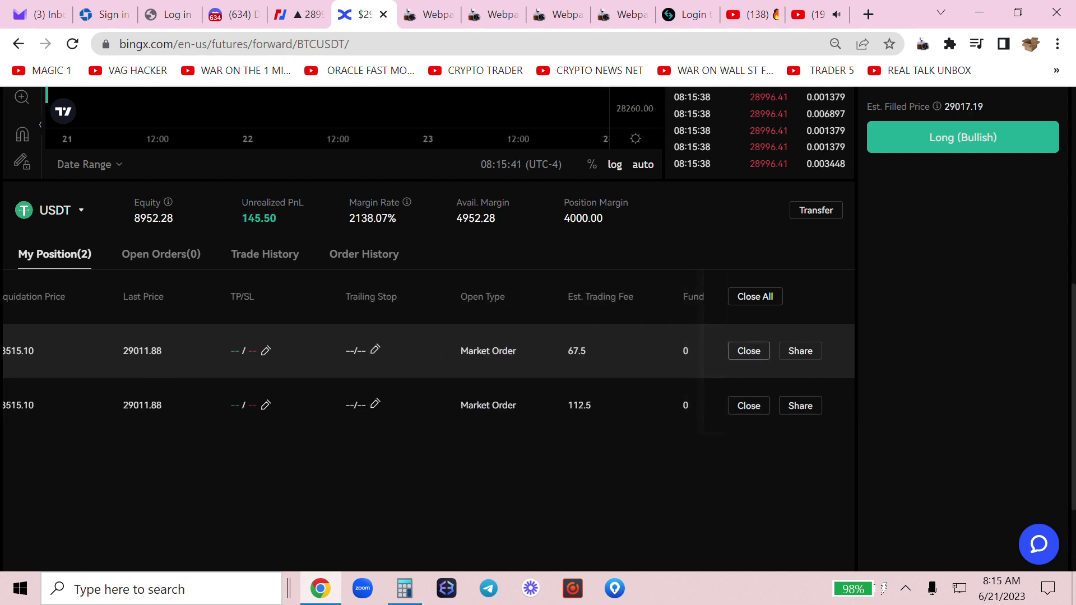
{"action": "key", "text": "super+Tab"}
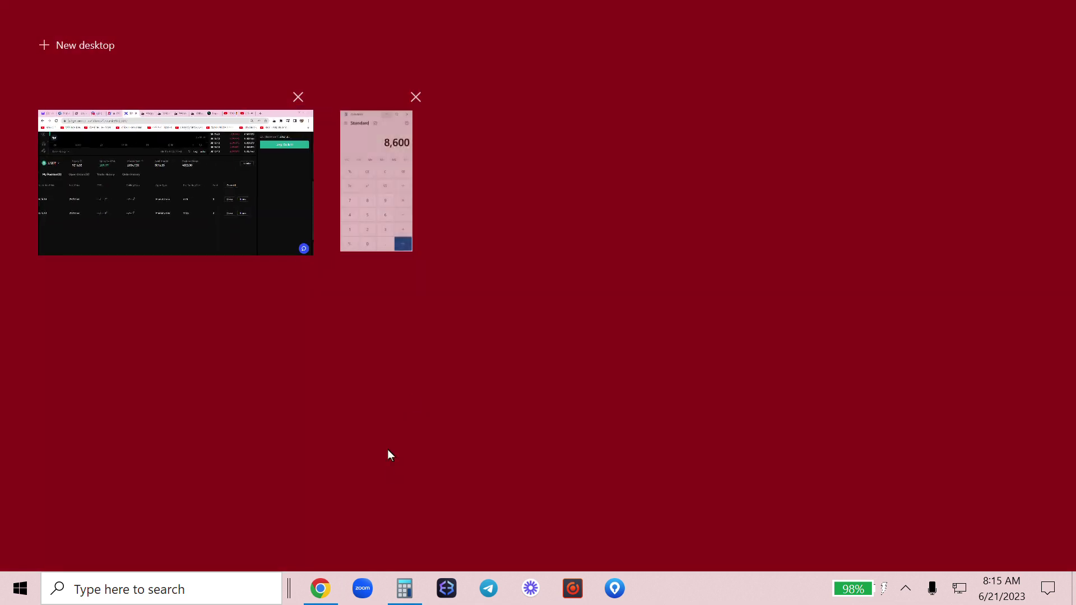
{"action": "left_click", "coordinate": [133, 187]}
{"action": "key", "text": "super+Tab"}
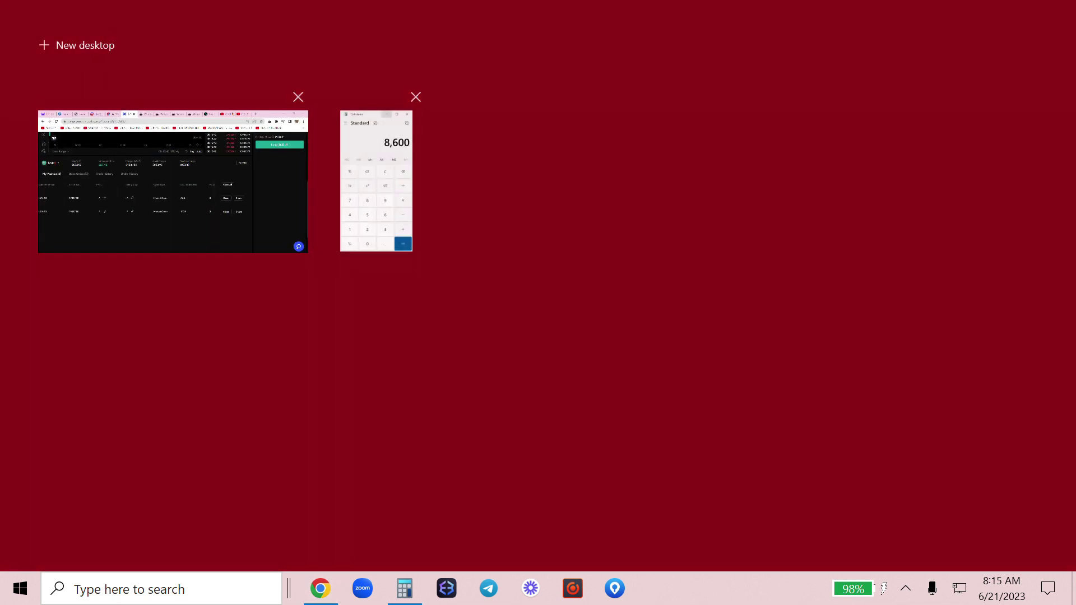
{"action": "left_click", "coordinate": [112, 197]}
{"action": "scroll", "coordinate": [223, 402], "scroll_direction": "left", "scroll_amount": 5}
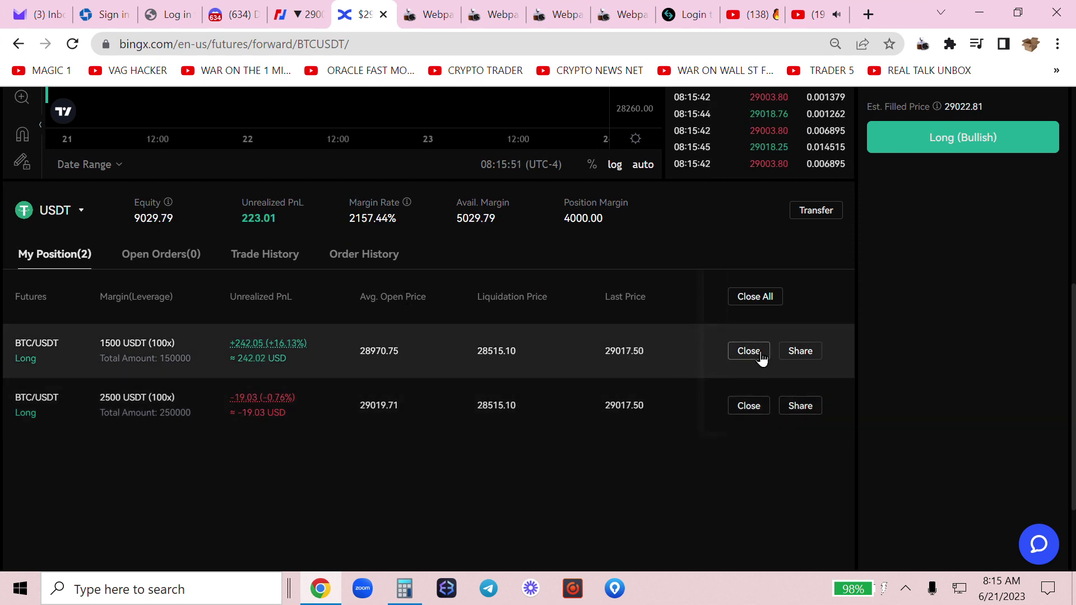
{"action": "left_click", "coordinate": [760, 354]}
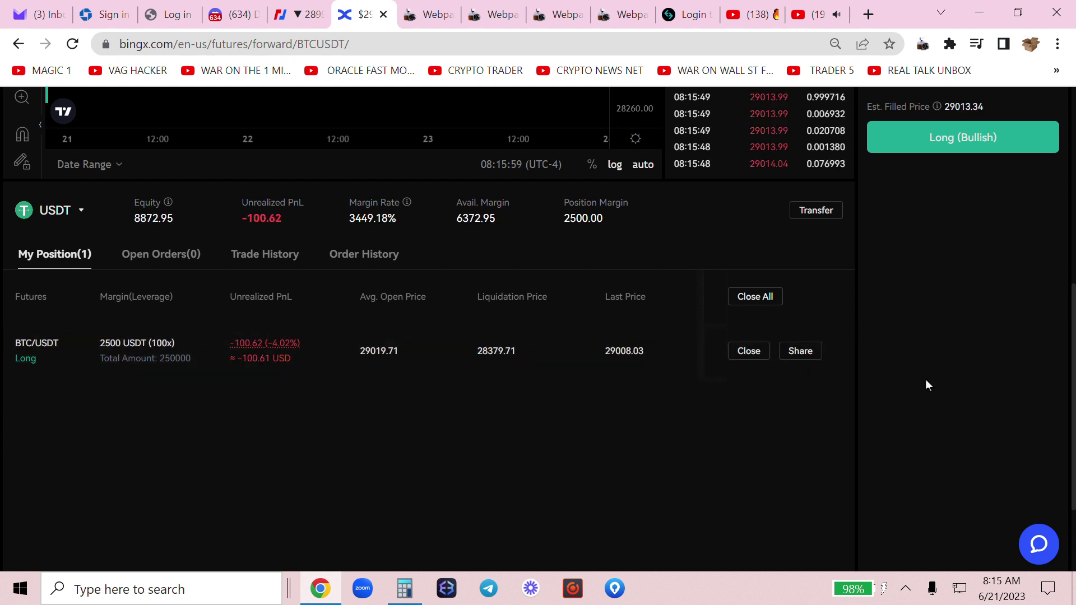
{"action": "scroll", "coordinate": [941, 374], "scroll_direction": "up", "scroll_amount": 6}
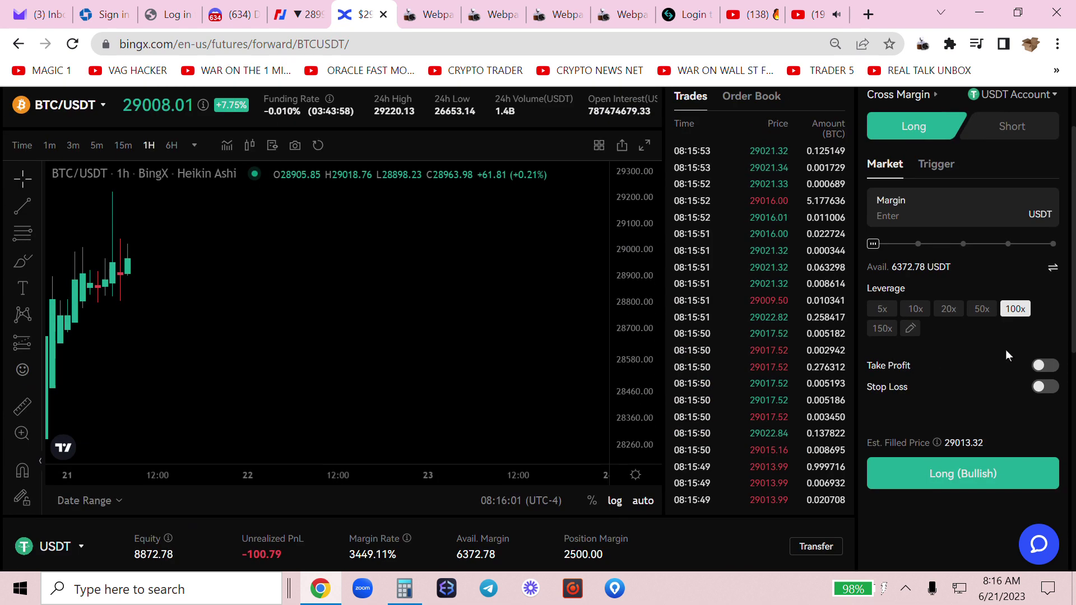
Switch the BTC/USDT chart to 6-hour candles, back to 1-hour, then to 3-minute candles.
{"action": "scroll", "coordinate": [1005, 348], "scroll_direction": "down", "scroll_amount": 2}
{"action": "scroll", "coordinate": [1005, 348], "scroll_direction": "down", "scroll_amount": 1}
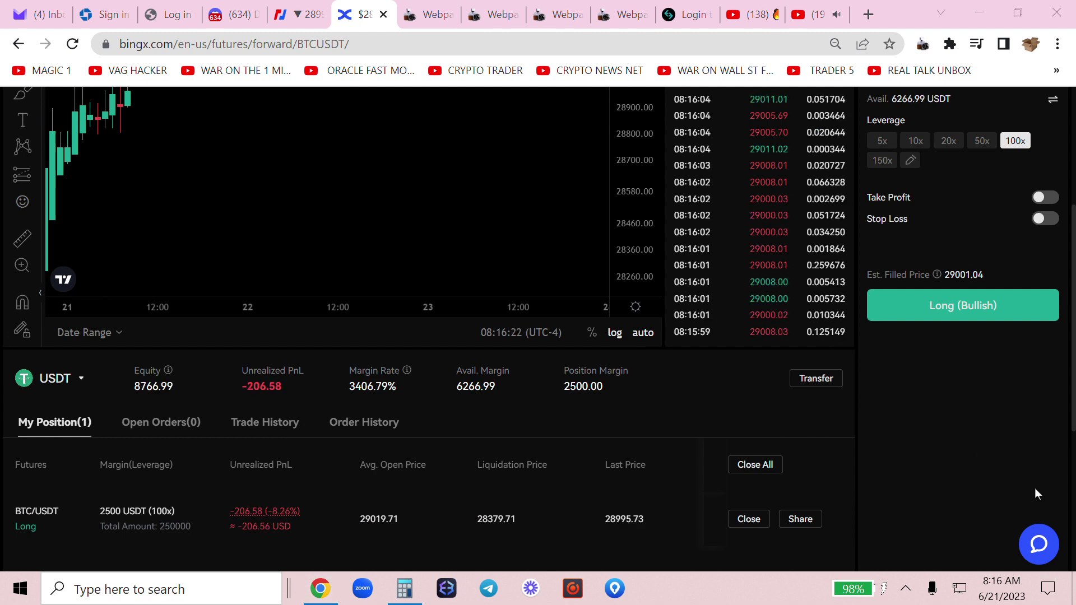
{"action": "scroll", "coordinate": [1040, 478], "scroll_direction": "up", "scroll_amount": 5}
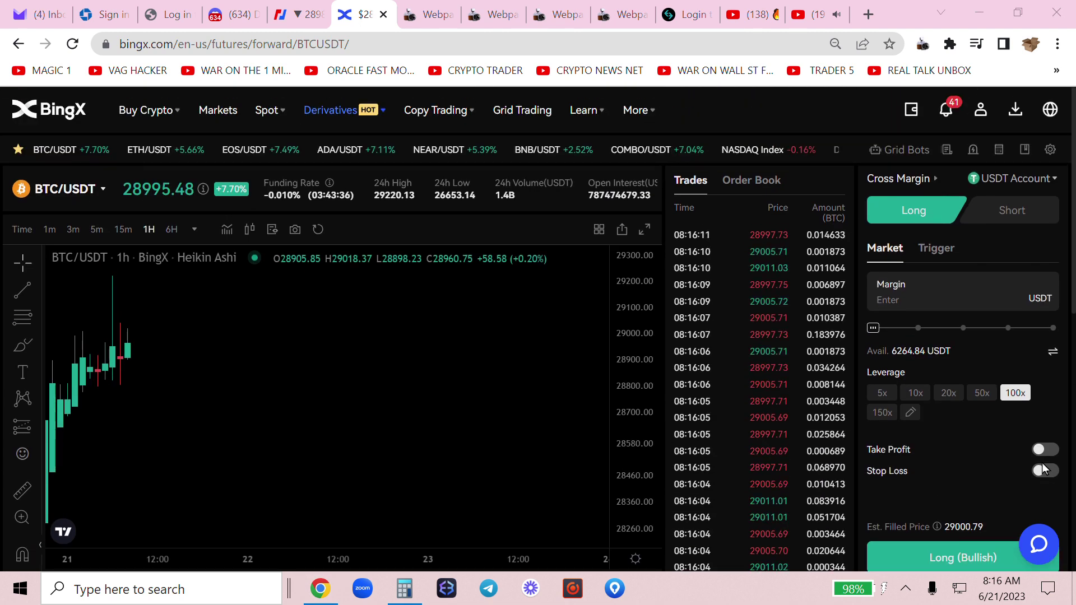
{"action": "left_click", "coordinate": [169, 230]}
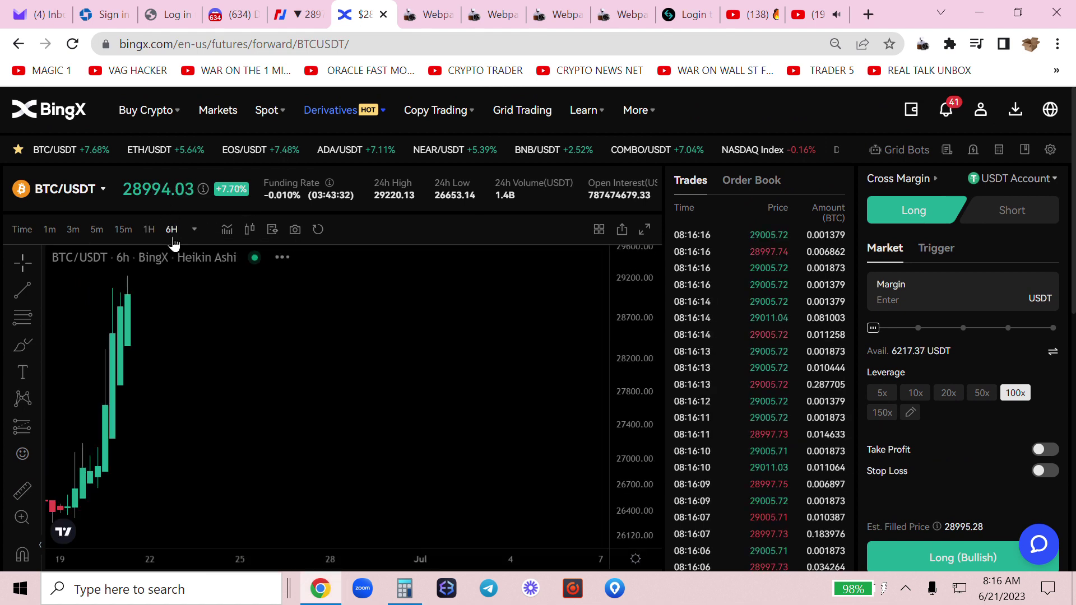
{"action": "left_click", "coordinate": [149, 231]}
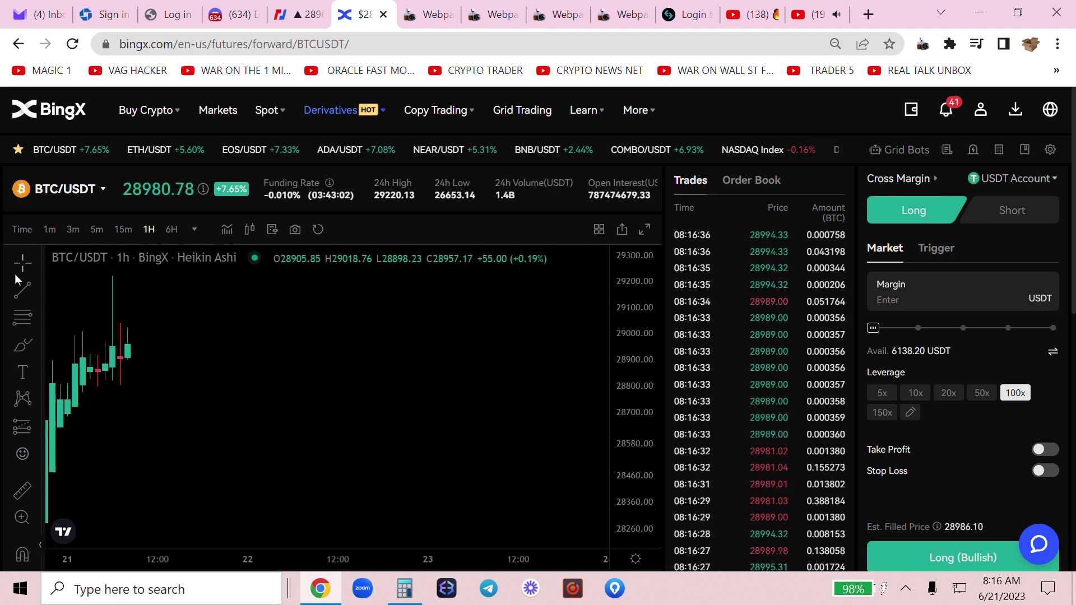
{"action": "scroll", "coordinate": [144, 301], "scroll_direction": "down", "scroll_amount": 2}
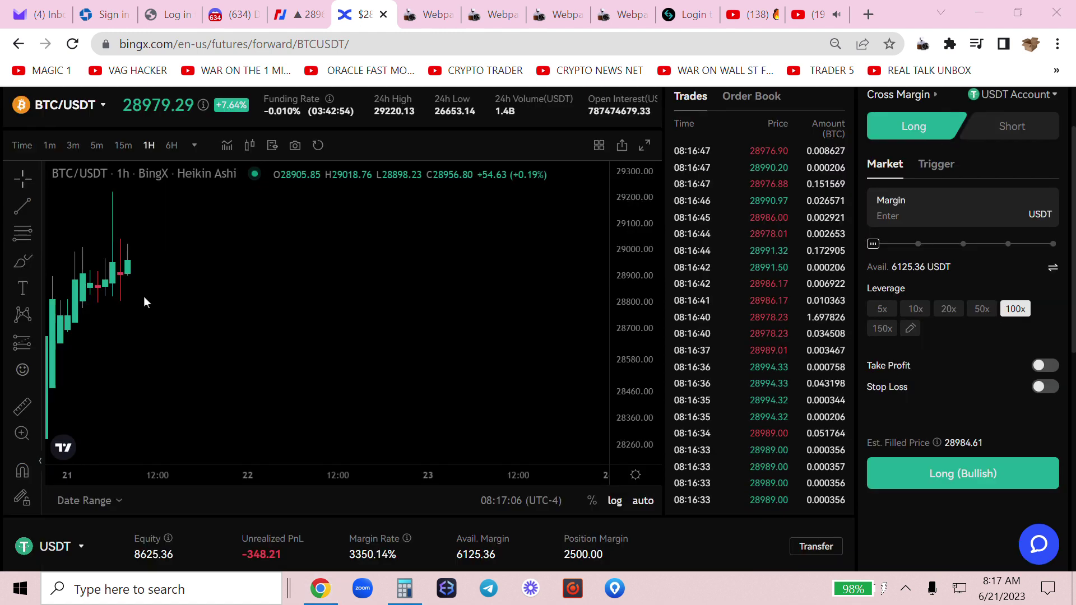
{"action": "scroll", "coordinate": [949, 366], "scroll_direction": "down", "scroll_amount": 2}
{"action": "scroll", "coordinate": [949, 366], "scroll_direction": "down", "scroll_amount": 1}
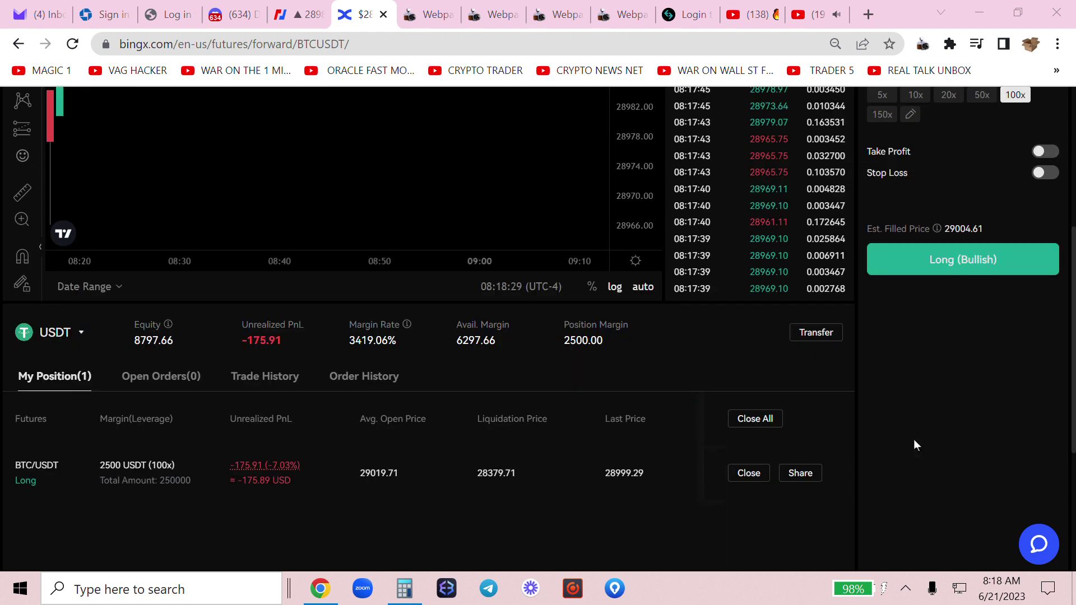
{"action": "scroll", "coordinate": [953, 429], "scroll_direction": "up", "scroll_amount": 5}
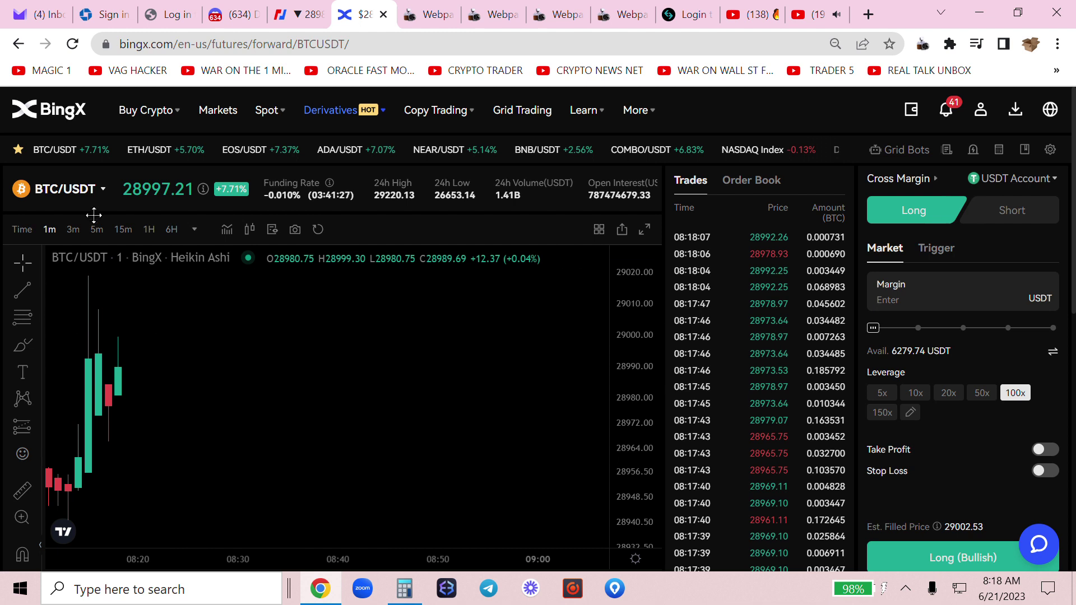
{"action": "left_click", "coordinate": [68, 231]}
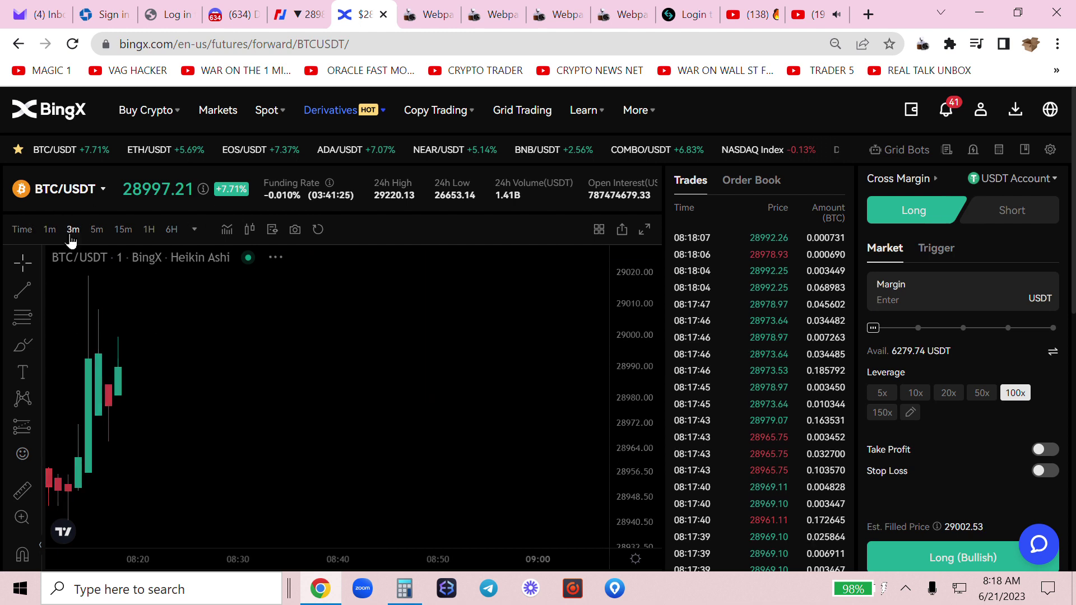
Return the chart to 1-minute candles and open 100x longs with 1200 and 1400 USDT margin.
{"action": "left_click", "coordinate": [50, 229]}
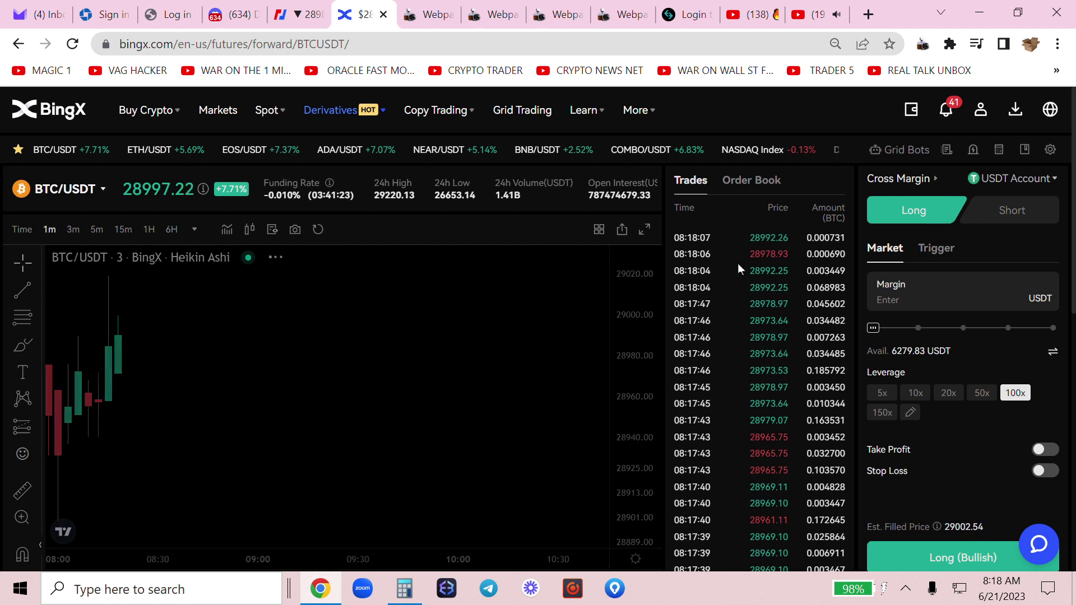
{"action": "type", "text": "1"}
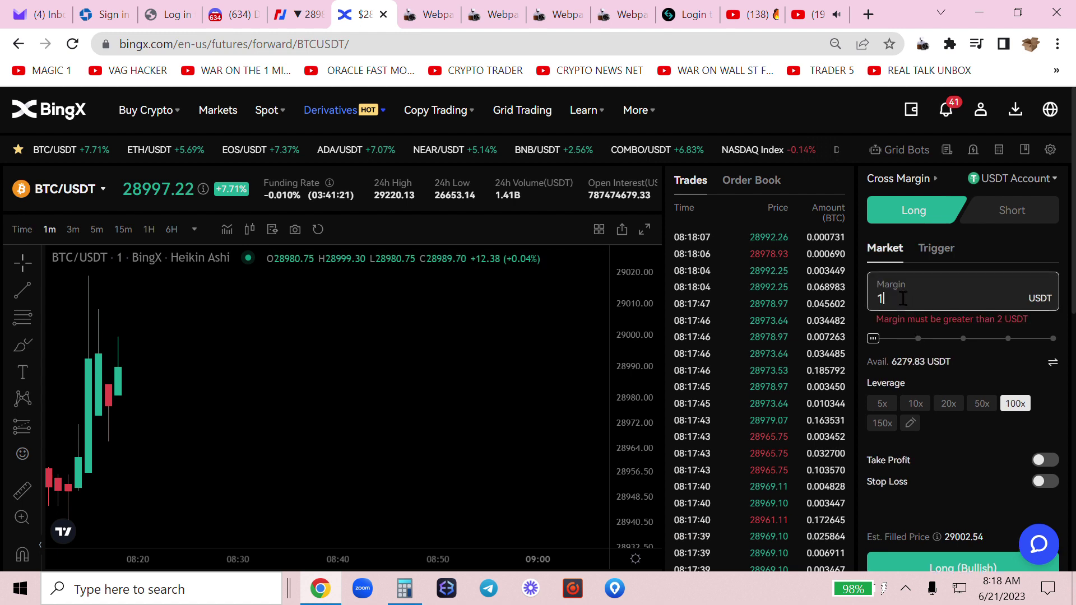
{"action": "type", "text": "200"}
{"action": "left_click", "coordinate": [930, 560]}
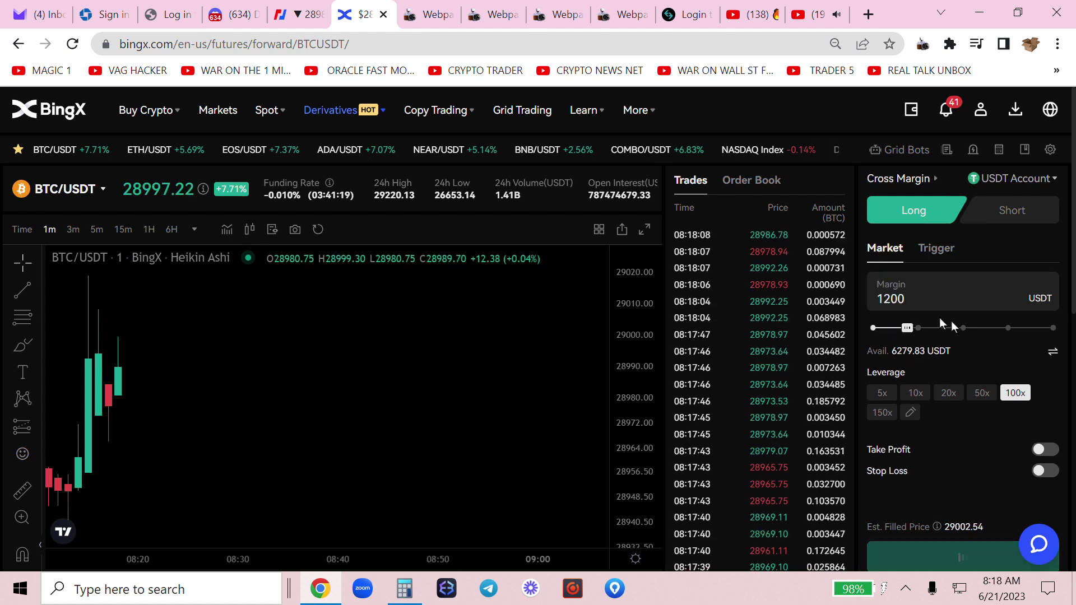
{"action": "type", "text": "14"}
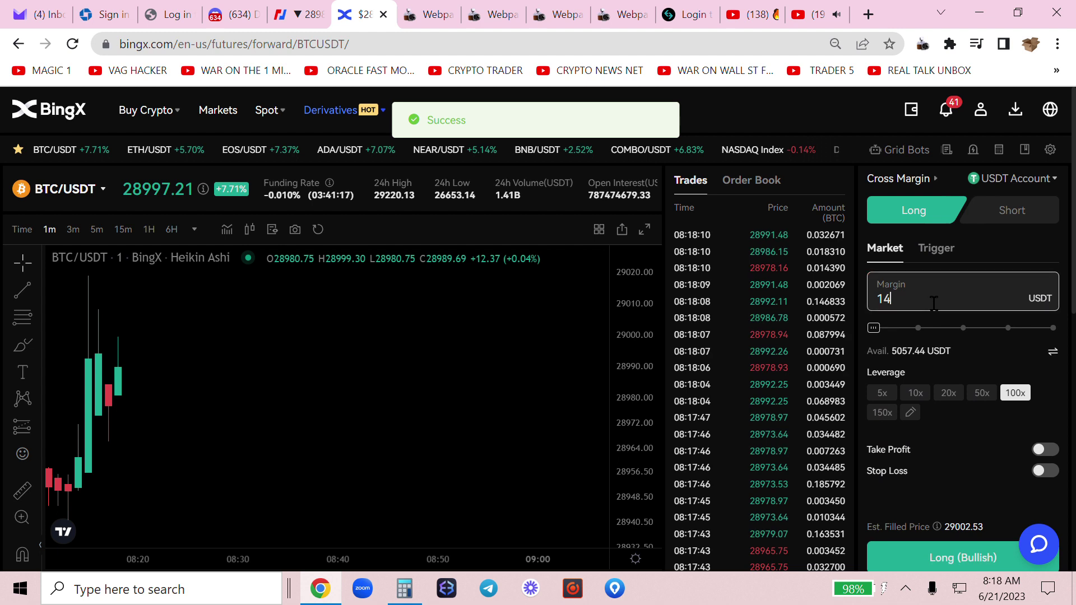
{"action": "type", "text": "00"}
{"action": "left_click", "coordinate": [921, 554]}
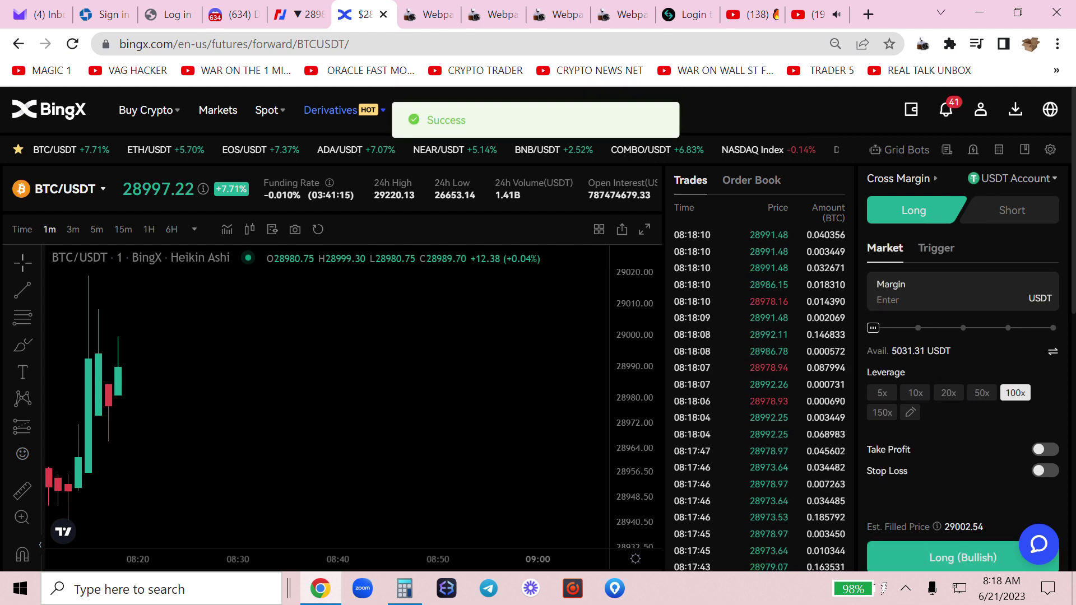
Check the new positions in My Position, then enter 1000 USDT in the Margin field.
{"action": "scroll", "coordinate": [1073, 448], "scroll_direction": "down", "scroll_amount": 8}
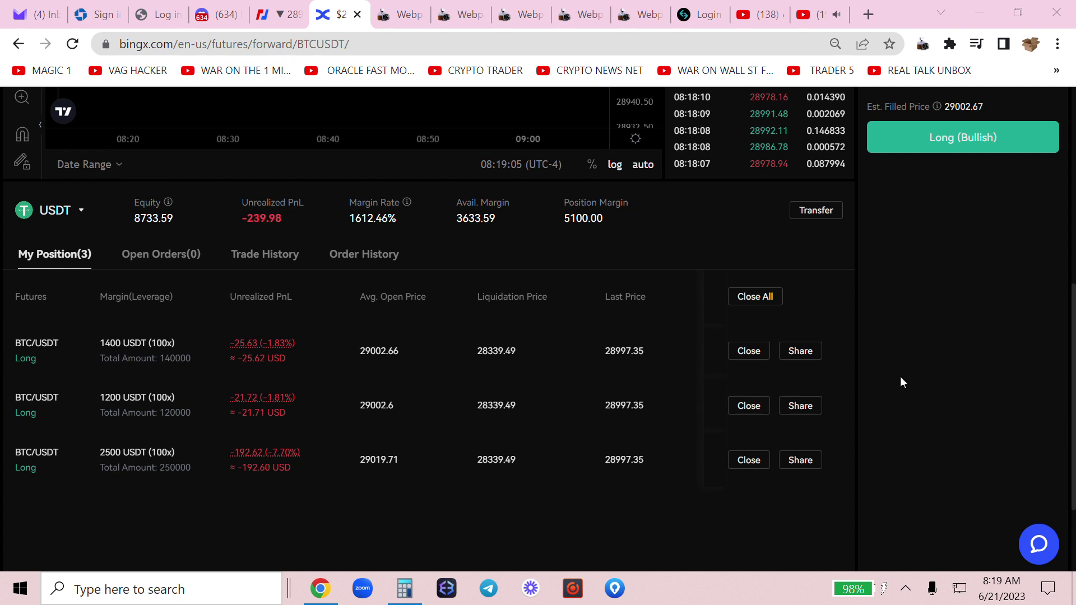
{"action": "scroll", "coordinate": [900, 375], "scroll_direction": "up", "scroll_amount": 3}
{"action": "scroll", "coordinate": [929, 232], "scroll_direction": "up", "scroll_amount": 2}
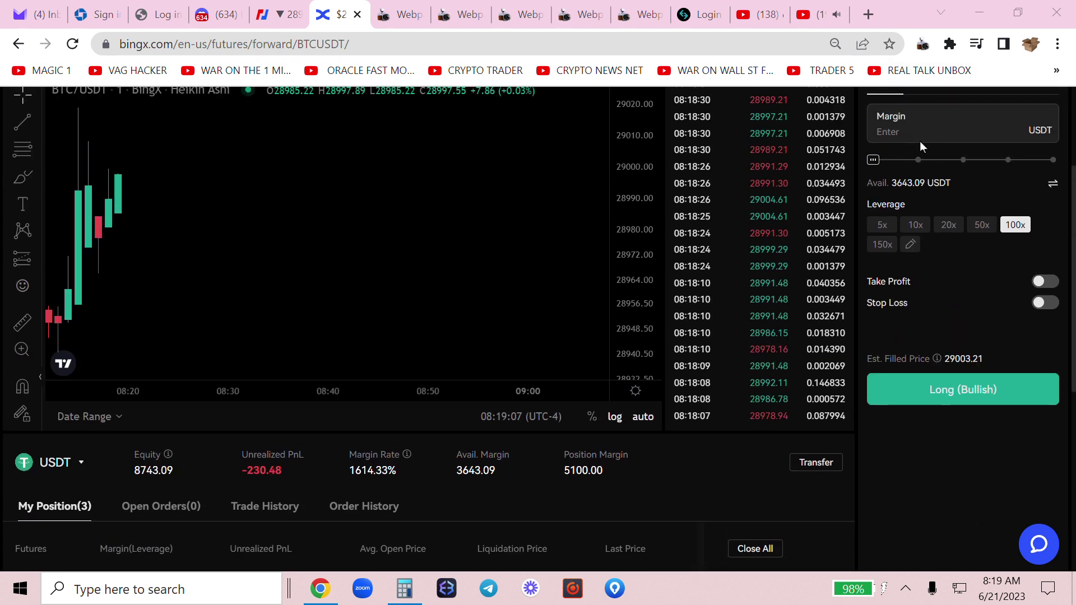
{"action": "left_click", "coordinate": [915, 119]}
{"action": "type", "text": "1"}
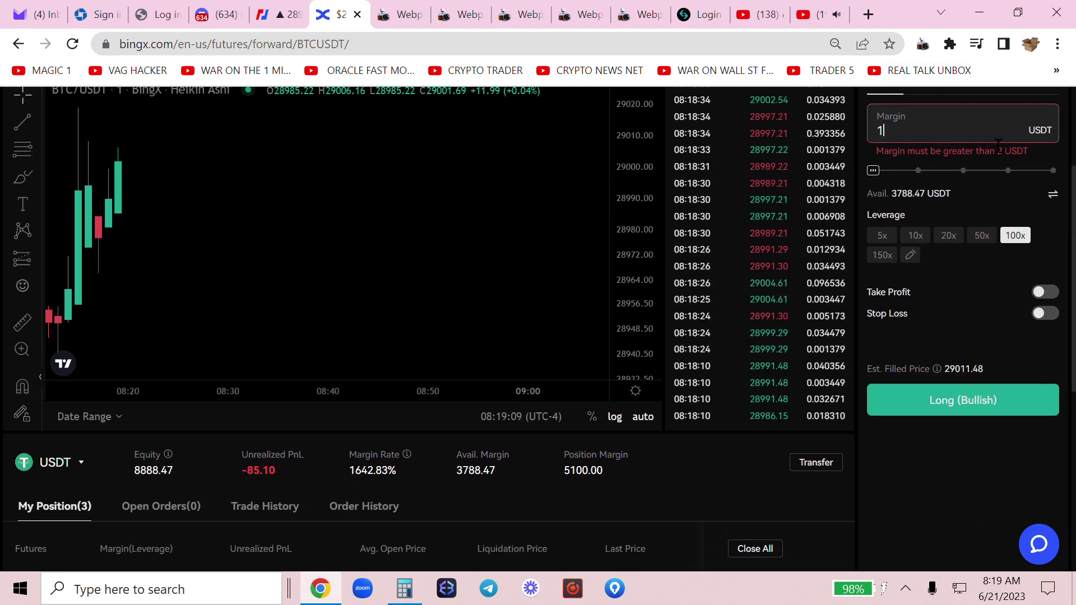
{"action": "scroll", "coordinate": [994, 170], "scroll_direction": "down", "scroll_amount": 3}
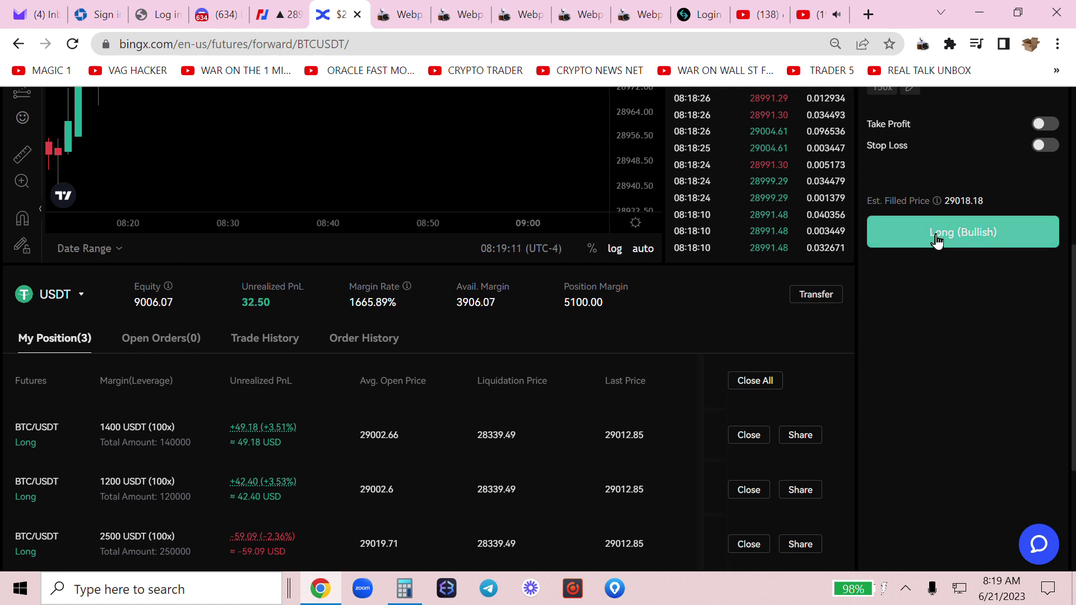
{"action": "type", "text": "000"}
{"action": "scroll", "coordinate": [959, 311], "scroll_direction": "down", "scroll_amount": 5}
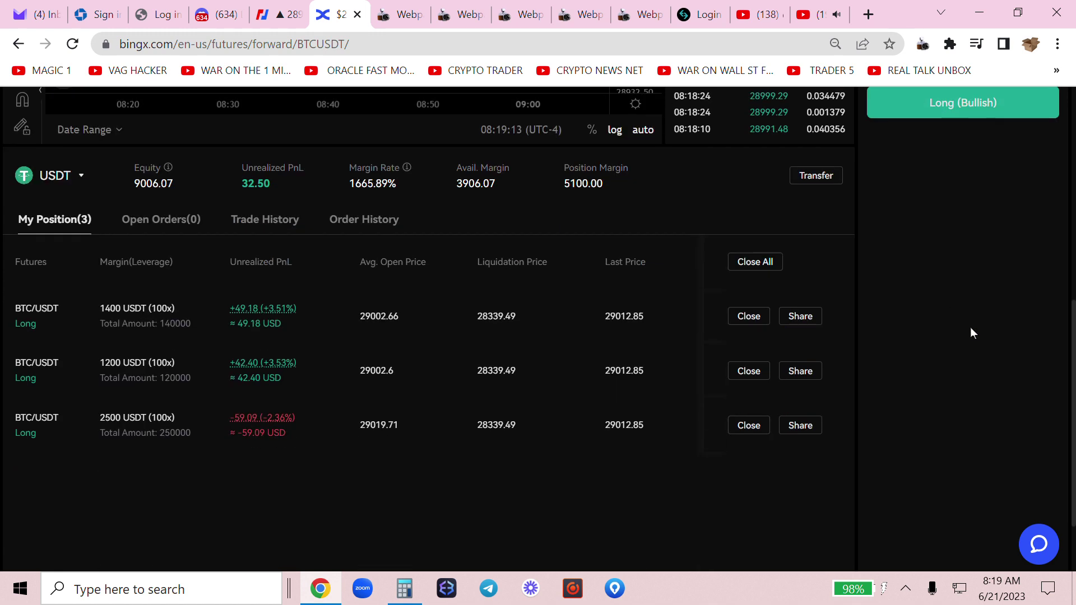
{"action": "scroll", "coordinate": [969, 327], "scroll_direction": "up", "scroll_amount": 6}
Review the three longs, now at +1147.04 unrealized PnL, and open the Webpage Screenshot extension.
{"action": "scroll", "coordinate": [964, 300], "scroll_direction": "up", "scroll_amount": 2}
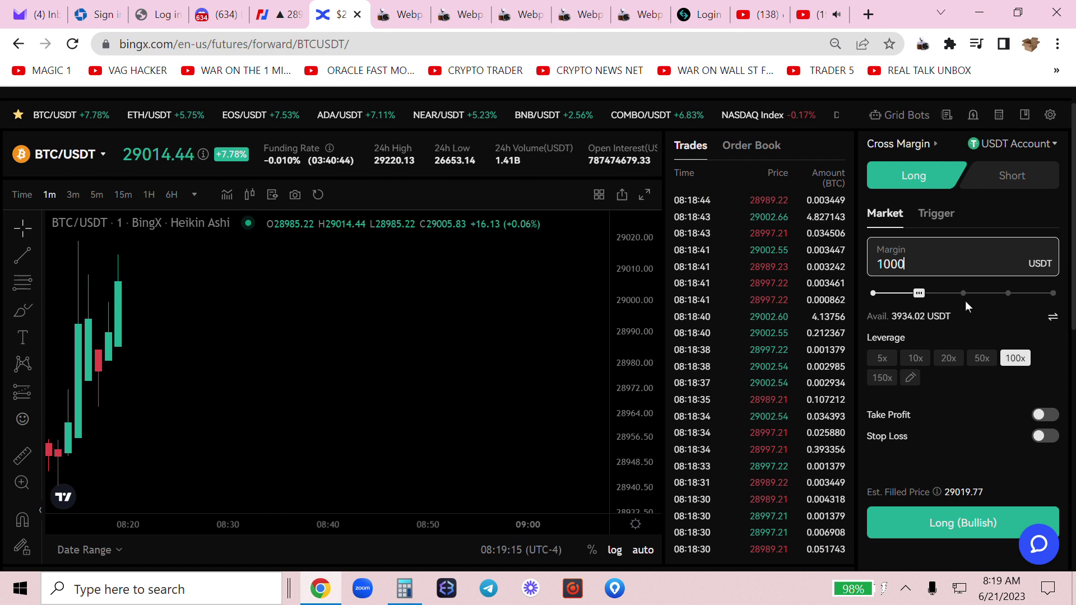
{"action": "scroll", "coordinate": [1003, 315], "scroll_direction": "down", "scroll_amount": 6}
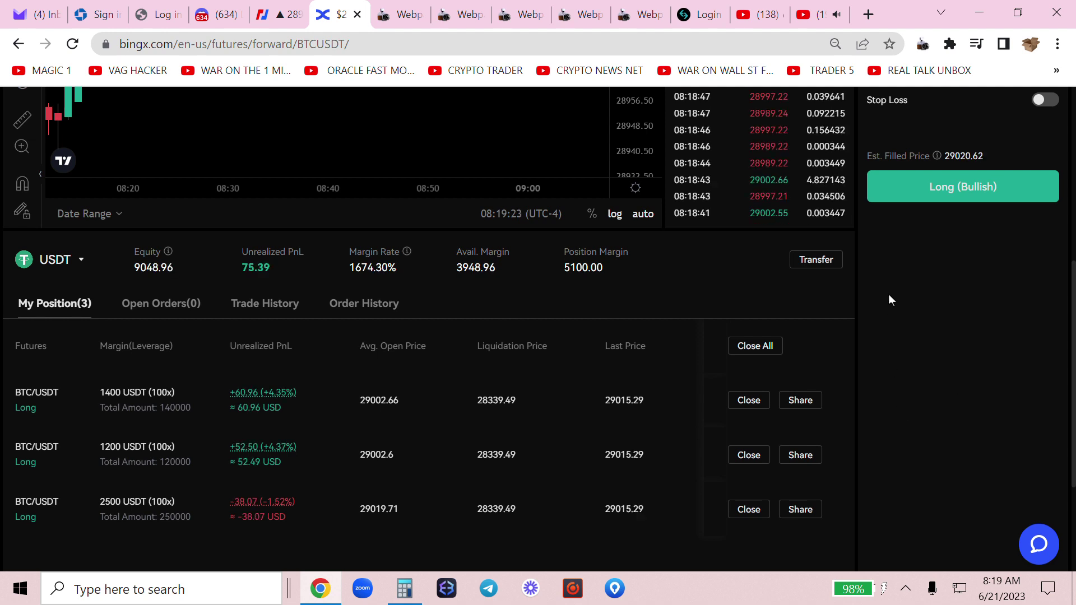
{"action": "scroll", "coordinate": [358, 425], "scroll_direction": "right", "scroll_amount": 10}
{"action": "scroll", "coordinate": [359, 426], "scroll_direction": "left", "scroll_amount": 10}
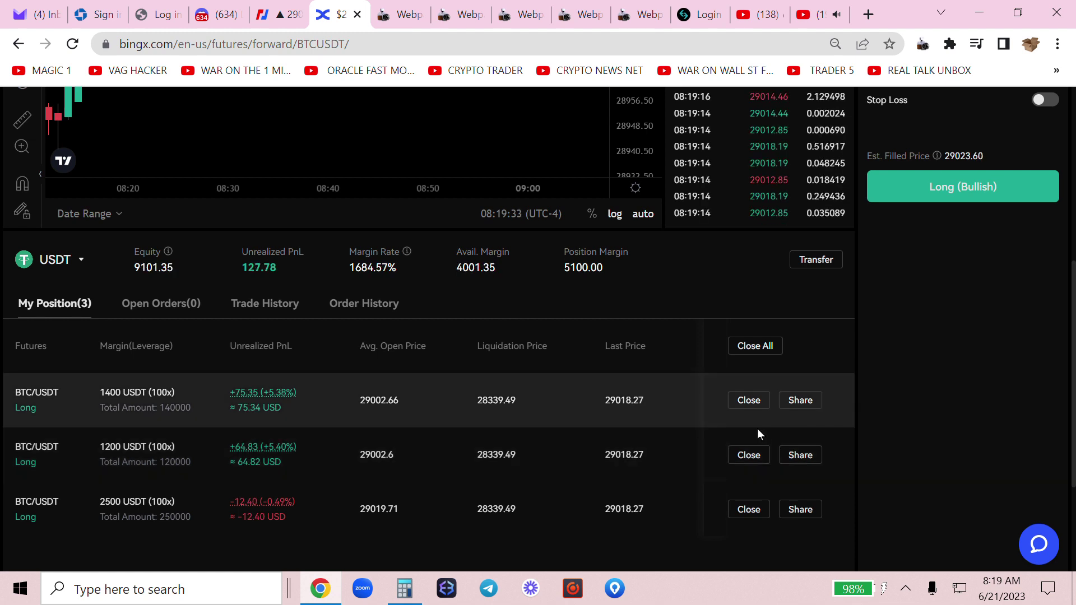
{"action": "scroll", "coordinate": [991, 360], "scroll_direction": "up", "scroll_amount": 7}
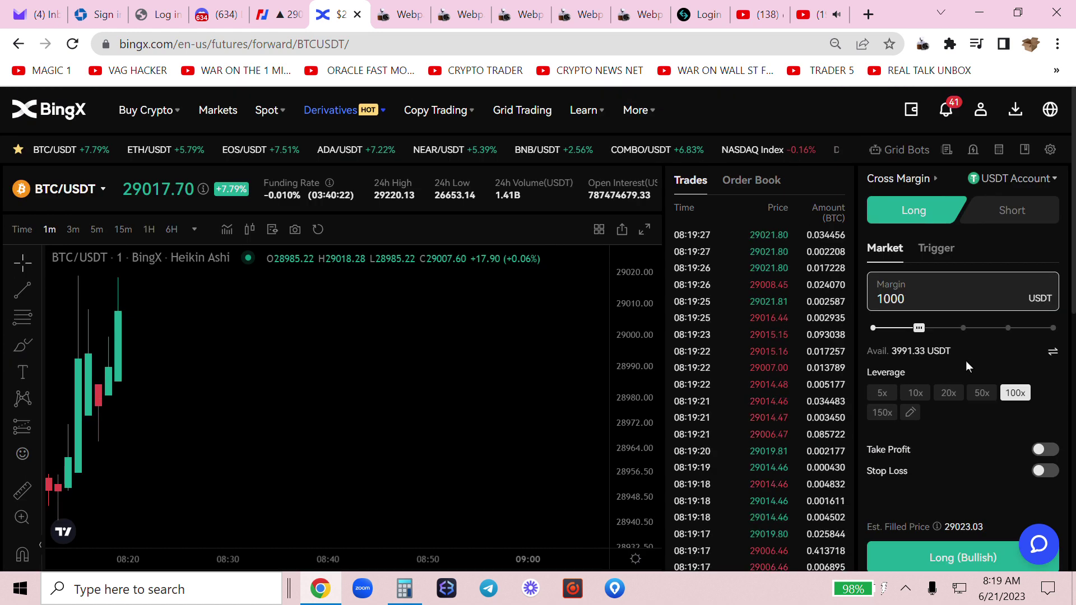
{"action": "scroll", "coordinate": [966, 369], "scroll_direction": "down", "scroll_amount": 3}
{"action": "scroll", "coordinate": [966, 369], "scroll_direction": "down", "scroll_amount": 3}
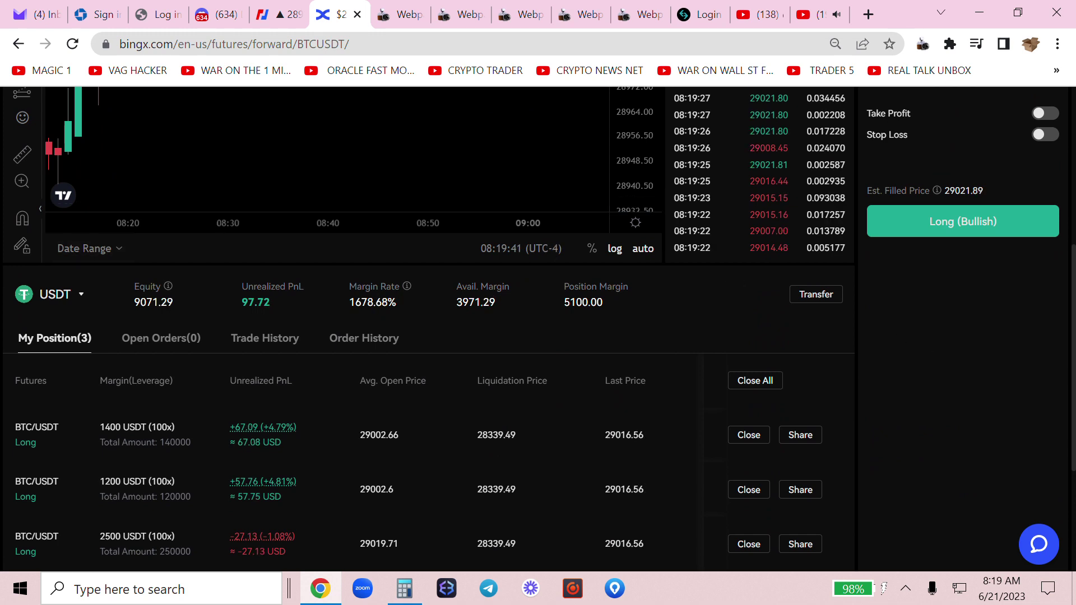
{"action": "scroll", "coordinate": [932, 144], "scroll_direction": "down", "scroll_amount": 2}
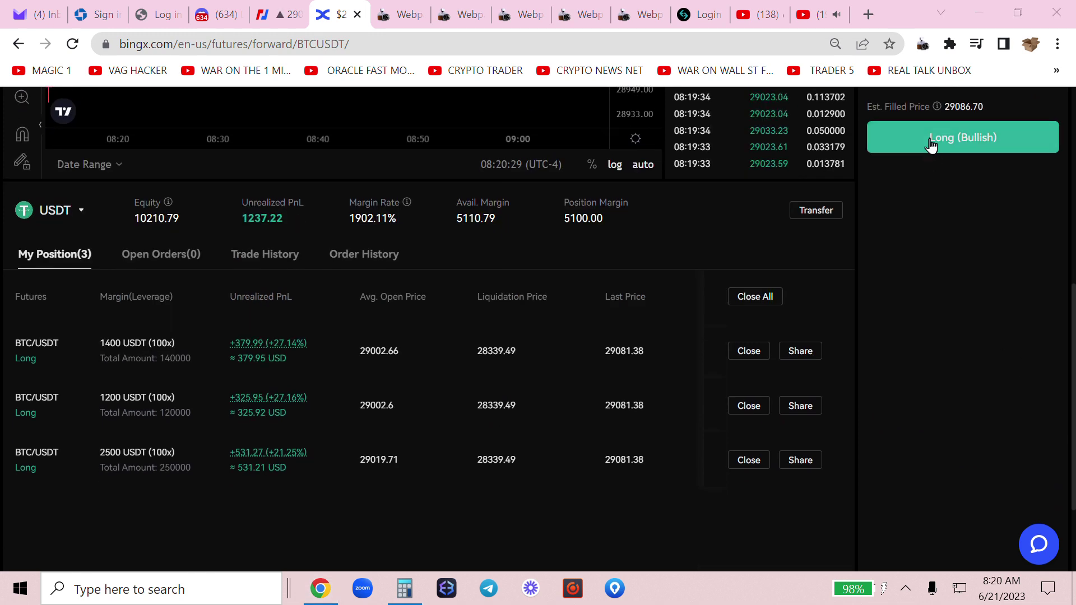
{"action": "left_click", "coordinate": [922, 43]}
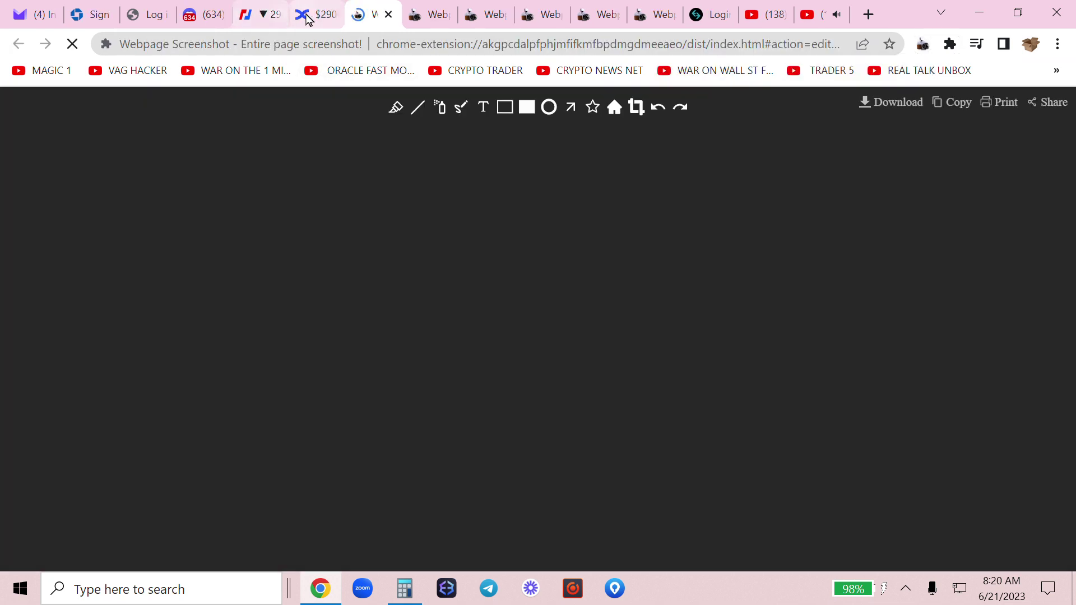
Save a screenshot of the profitable positions, then close the longs, leaving 9170.96 USDT available.
{"action": "left_click", "coordinate": [317, 14]}
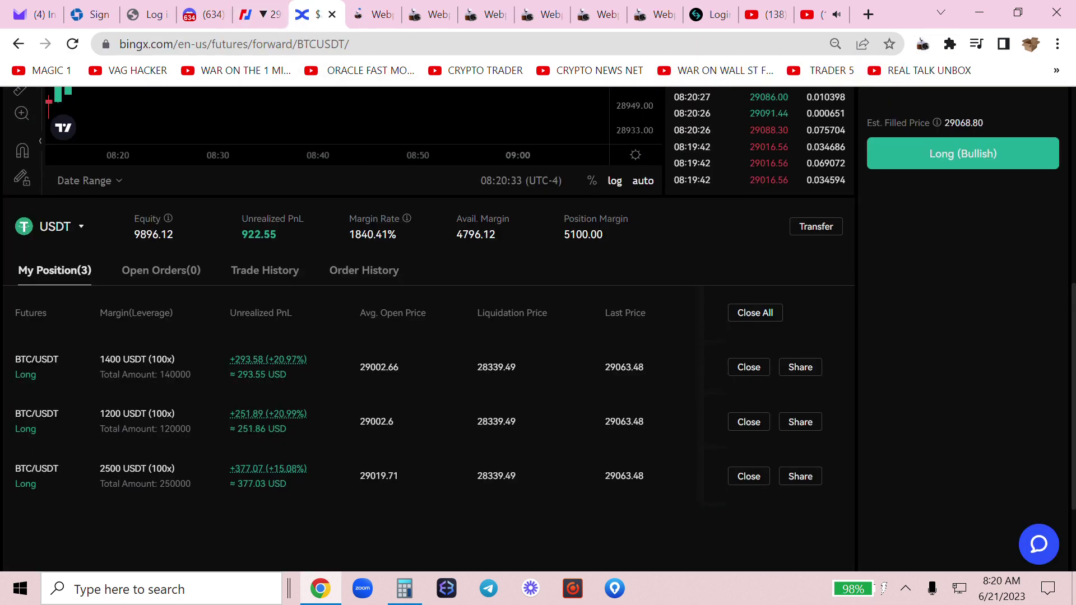
{"action": "scroll", "coordinate": [917, 149], "scroll_direction": "up", "scroll_amount": 4}
{"action": "scroll", "coordinate": [916, 149], "scroll_direction": "down", "scroll_amount": 7}
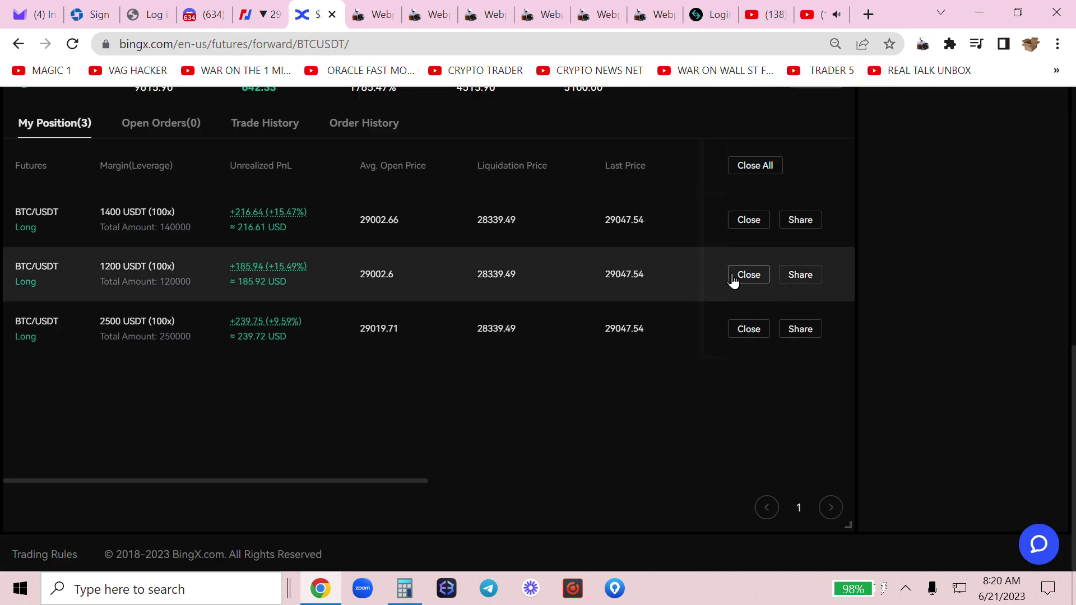
{"action": "left_click", "coordinate": [738, 324]}
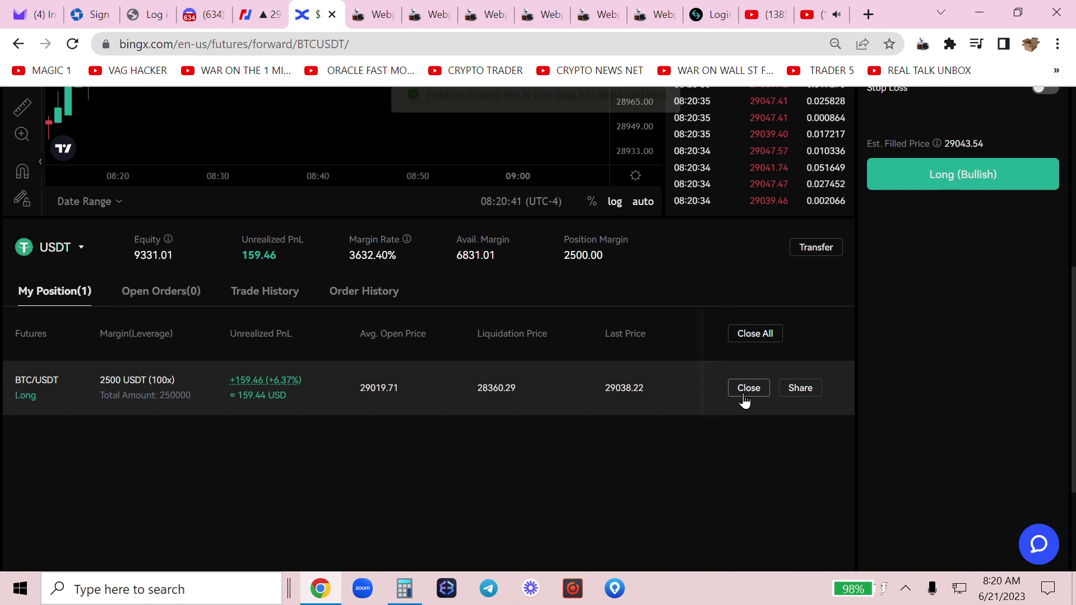
{"action": "left_click", "coordinate": [745, 387]}
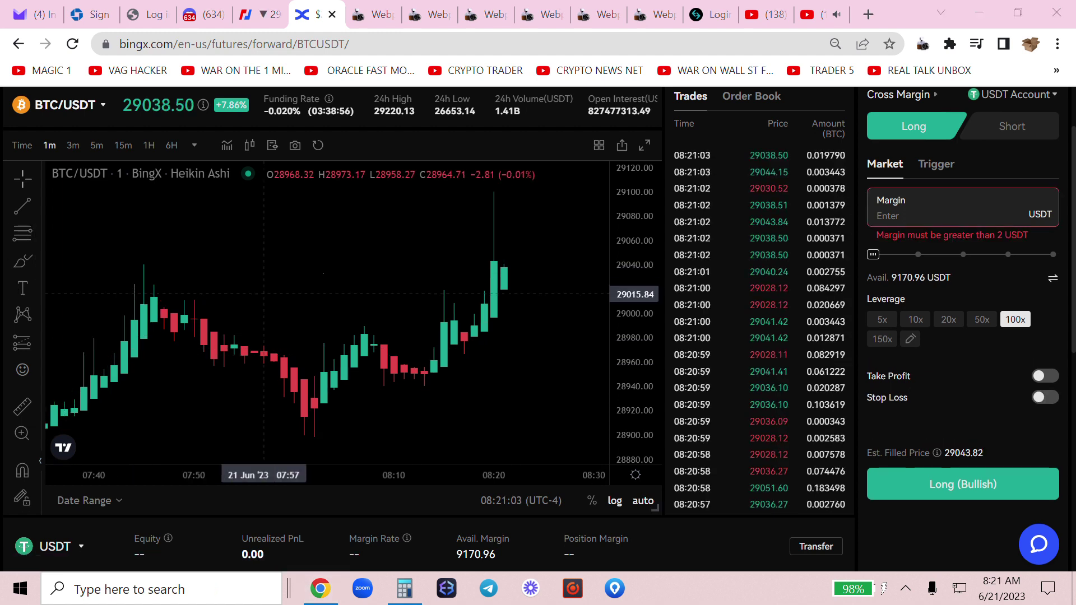
Pan the price chart to the latest candles and return to the YouTube 150x Bitcoin video description.
{"action": "left_click_drag", "start_coordinate": [524, 327], "coordinate": [360, 293]}
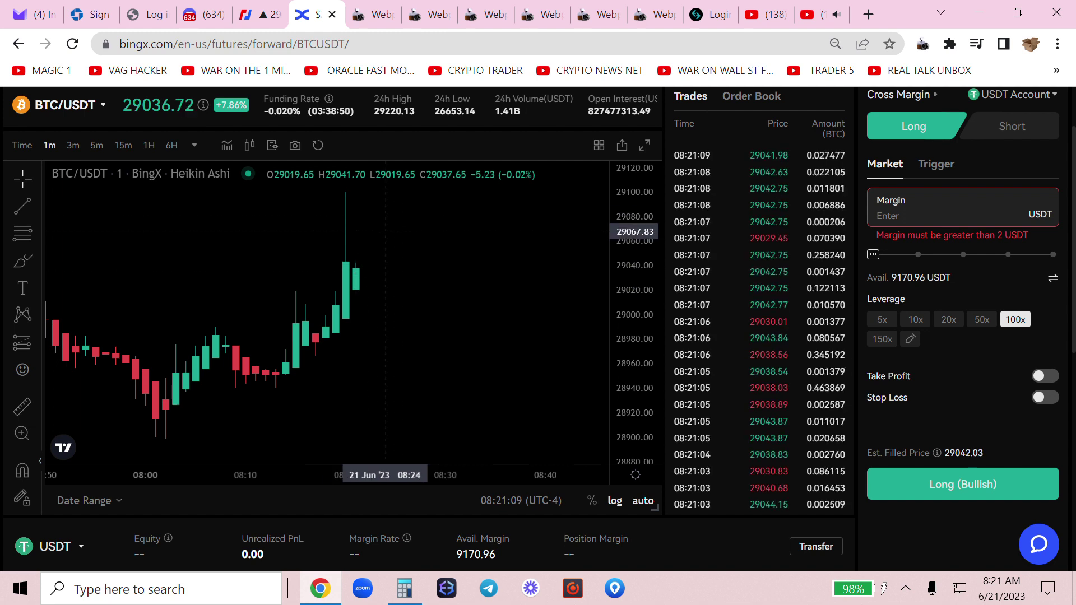
{"action": "left_click", "coordinate": [769, 14]}
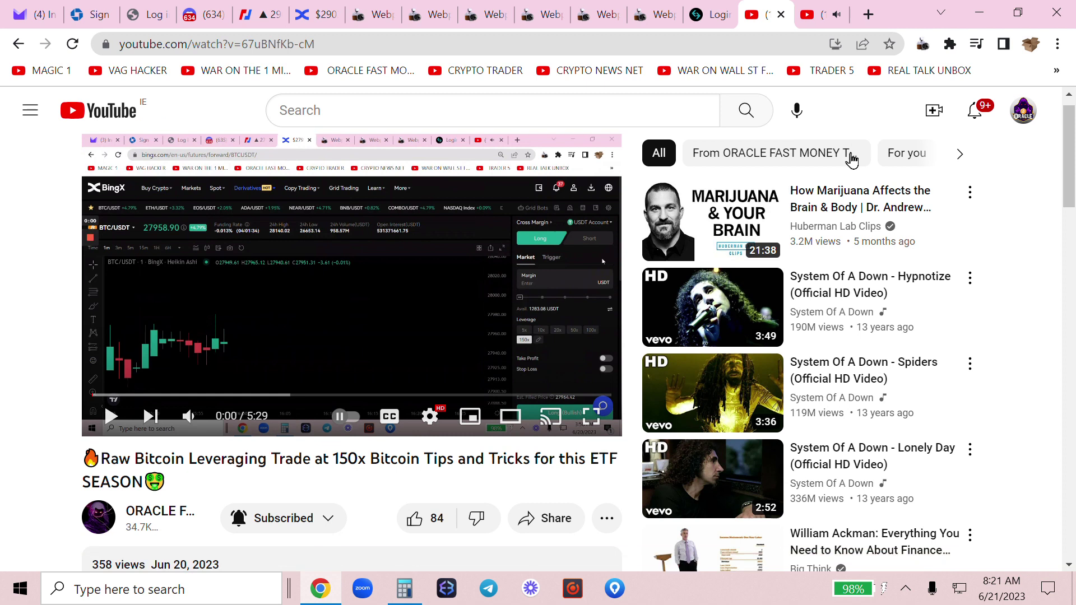
{"action": "scroll", "coordinate": [210, 379], "scroll_direction": "down", "scroll_amount": 4}
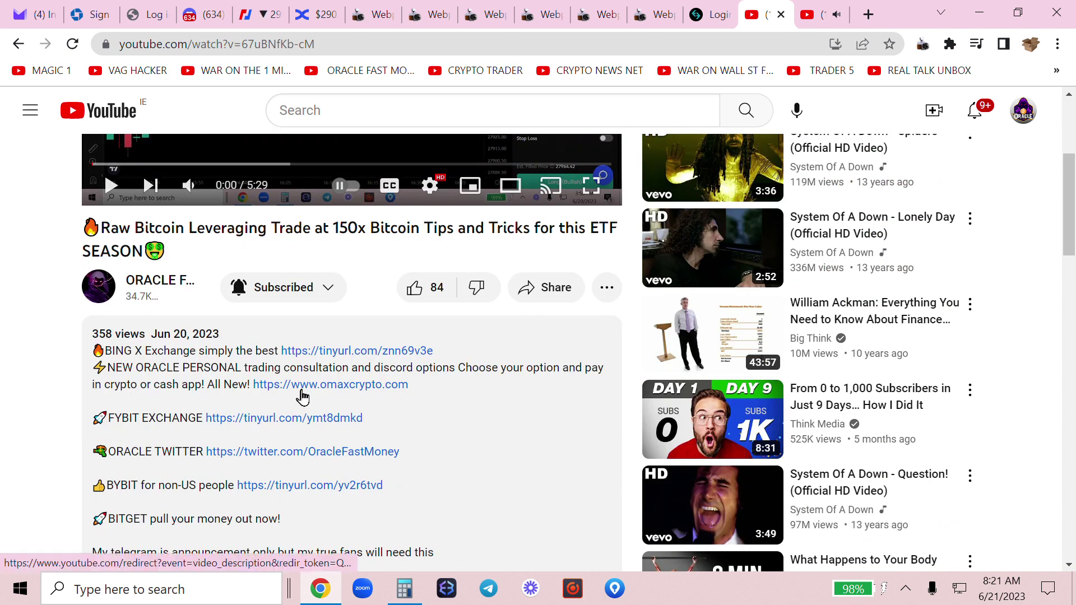